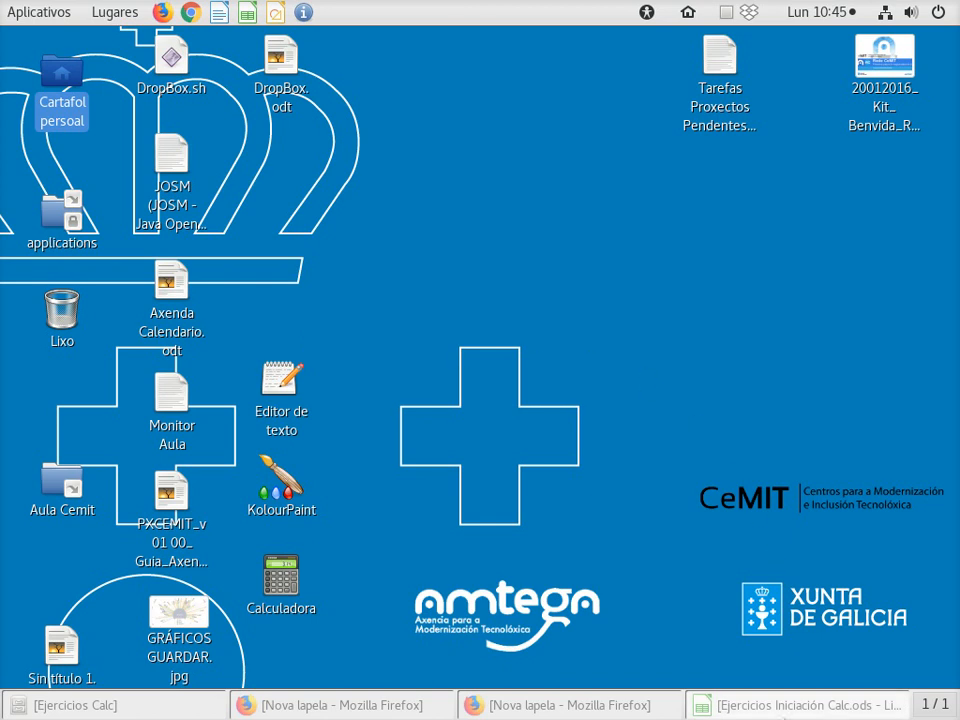
- Switch to the Ejercicios Iniciación Calc.ods spreadsheet and review the CONTAR_NUM formula in E39 and its source values in B36:B42
click(784, 714)
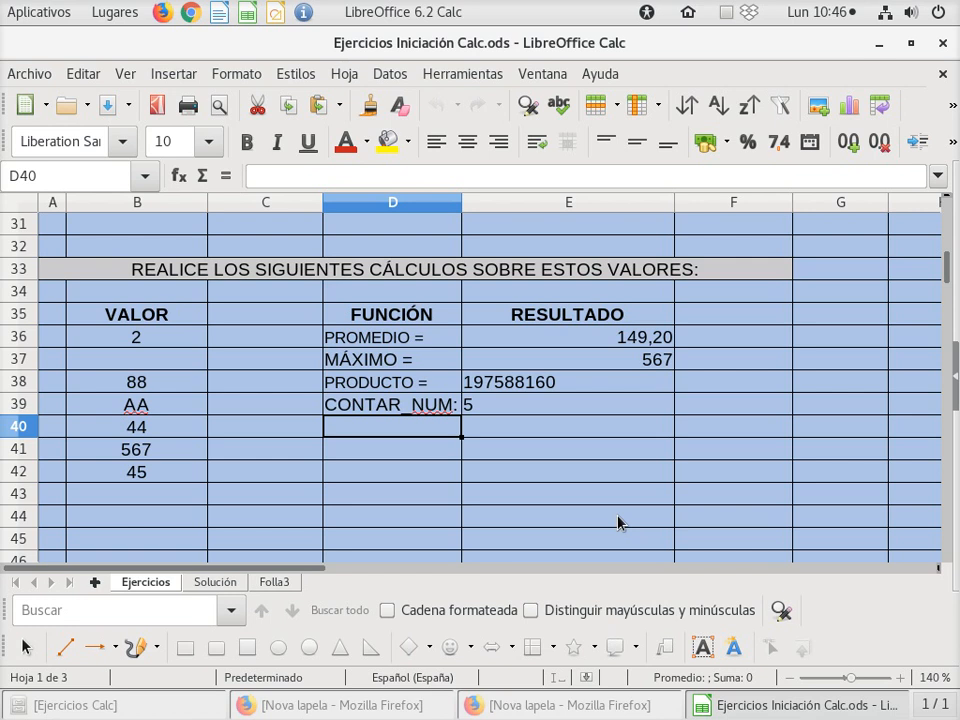
click(407, 412)
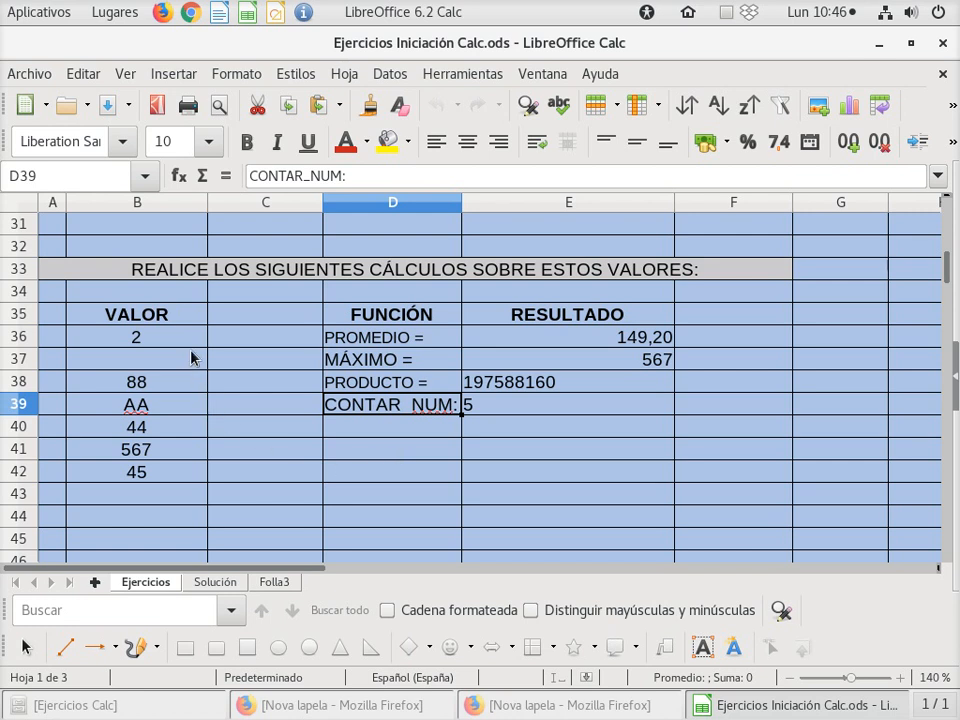
drag(188, 339, 189, 478)
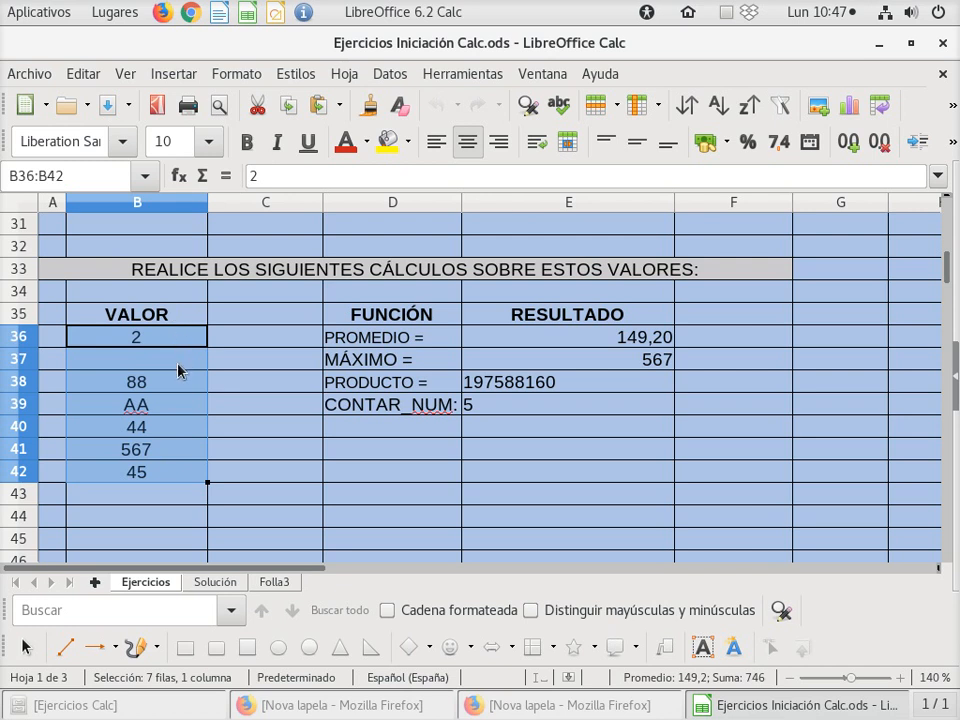
click(237, 404)
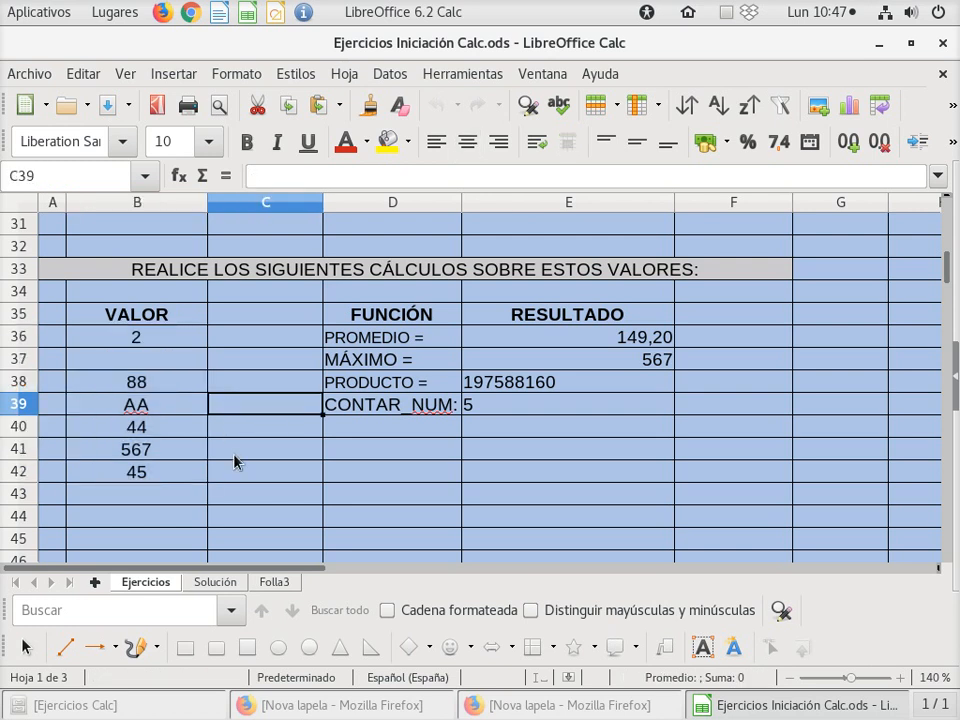
click(520, 410)
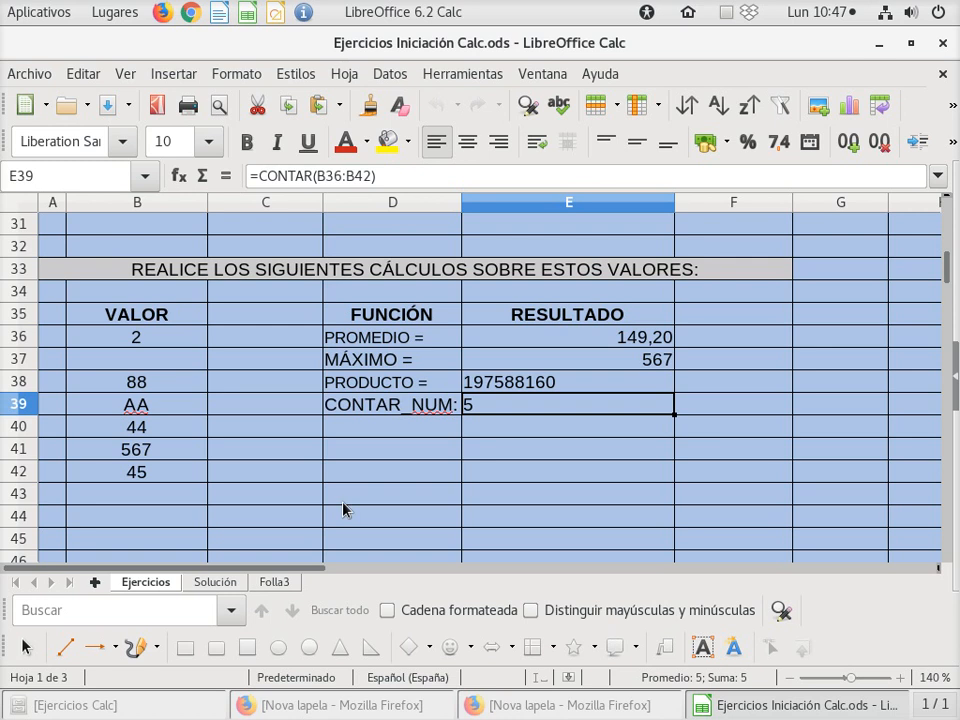
drag(176, 343, 173, 477)
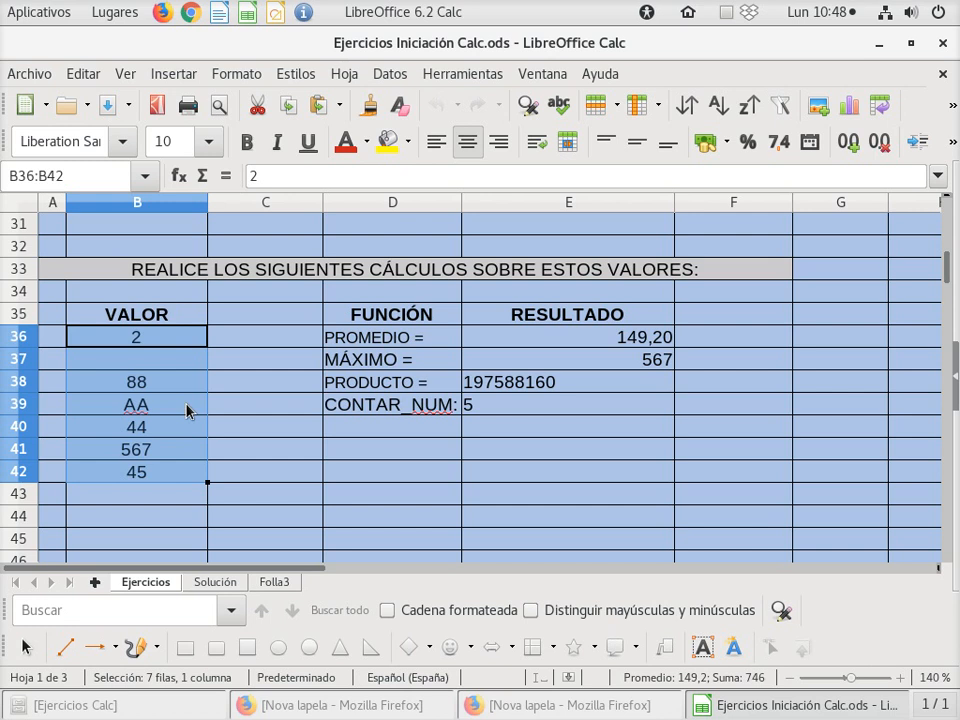
click(336, 433)
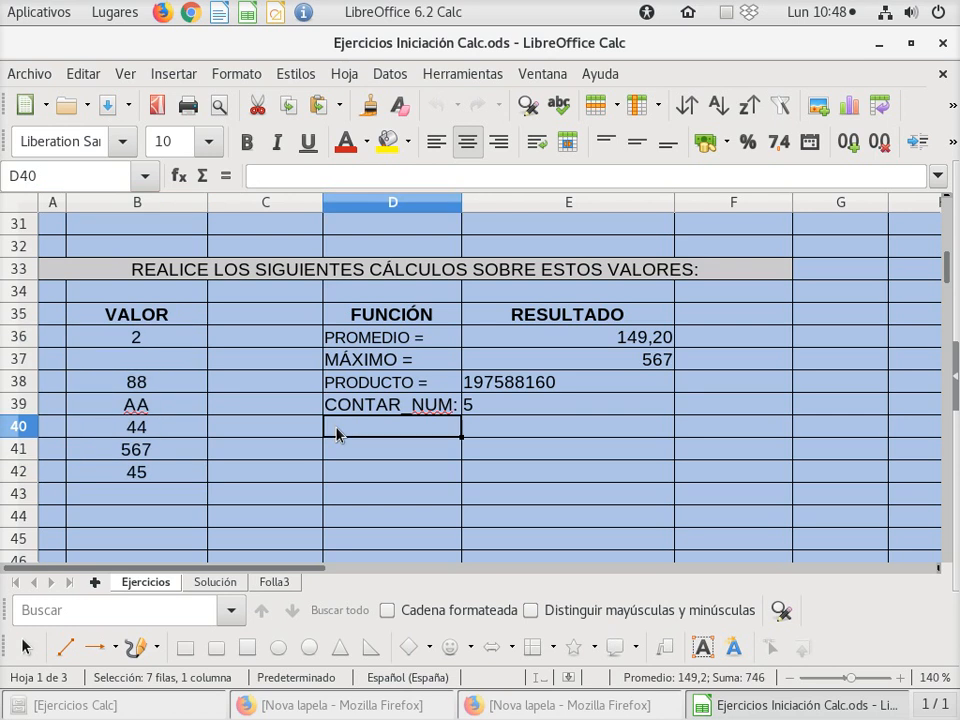
- In cell E40, search the function wizard for "cont" and start a formula with the CONTAR.BLANCO function
click(506, 436)
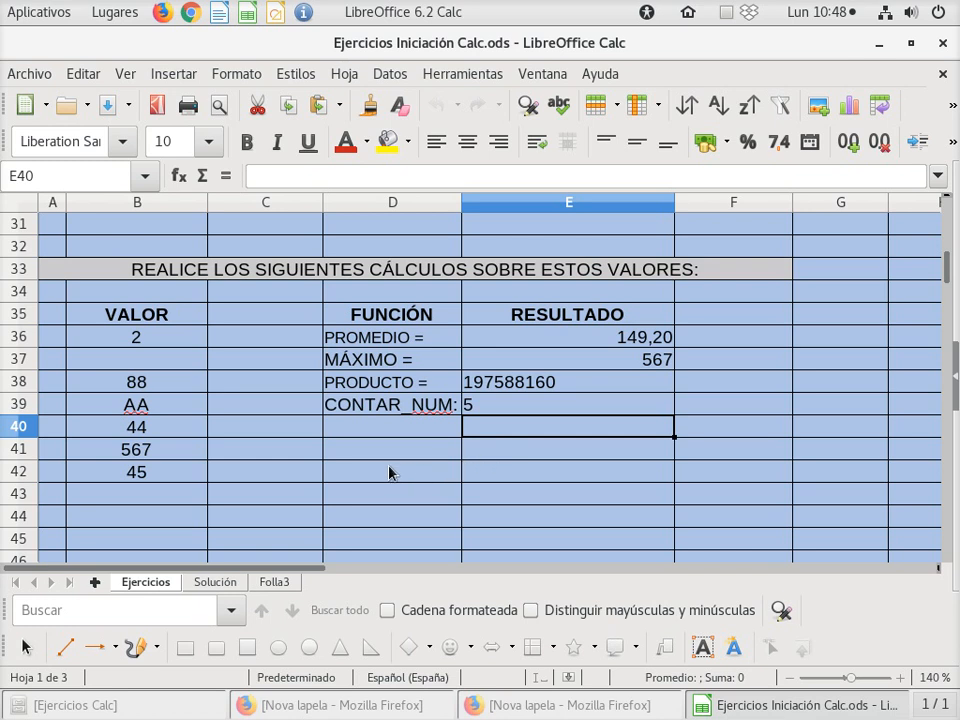
click(179, 176)
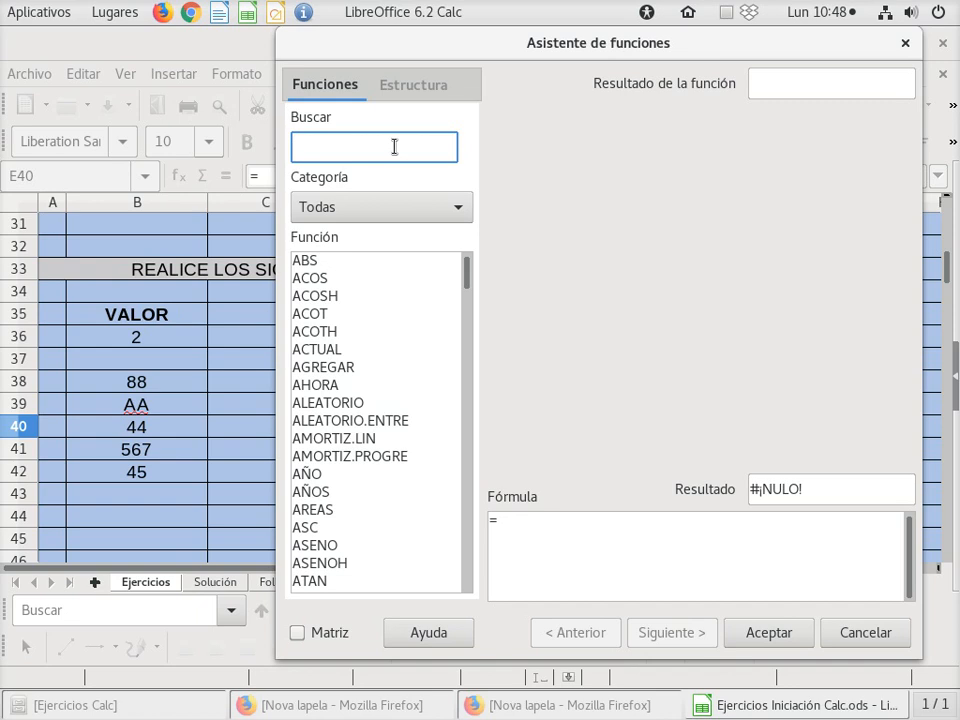
text(cont)
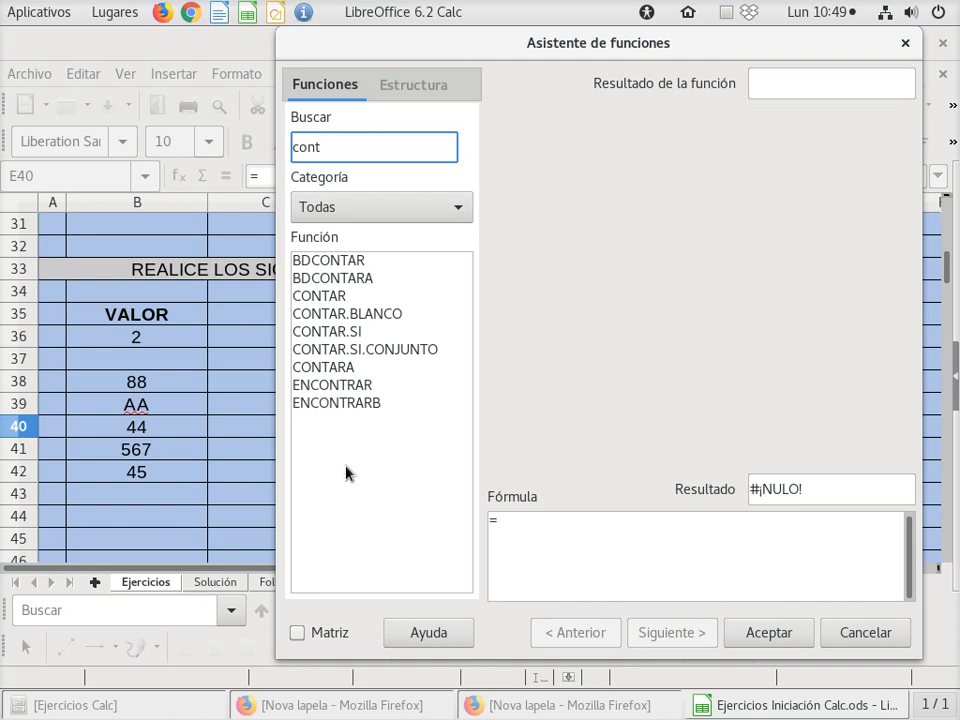
click(315, 299)
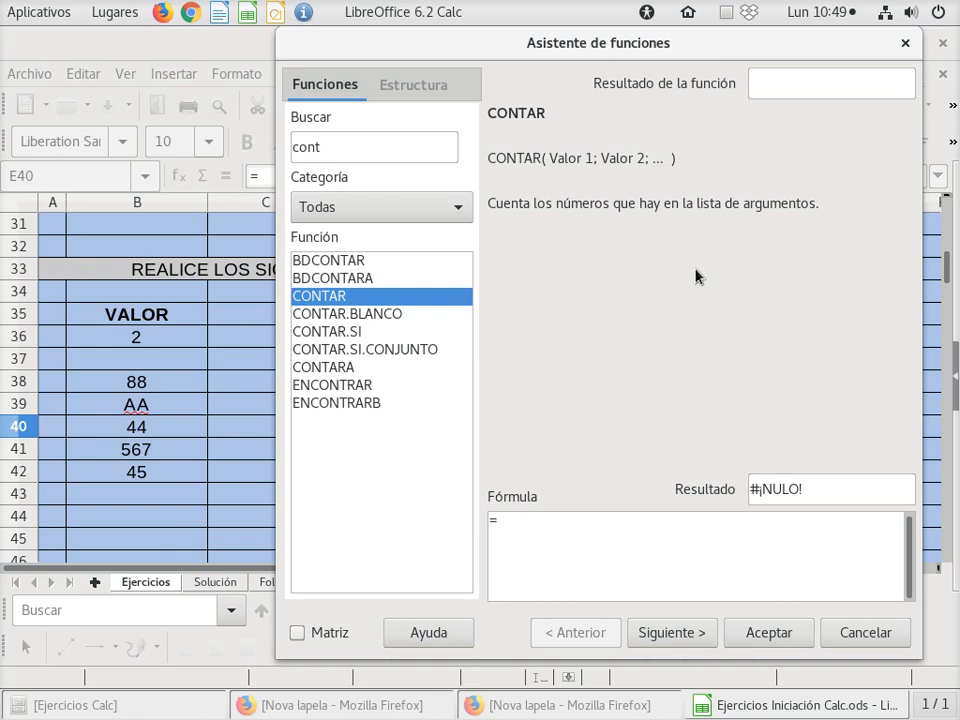
click(313, 316)
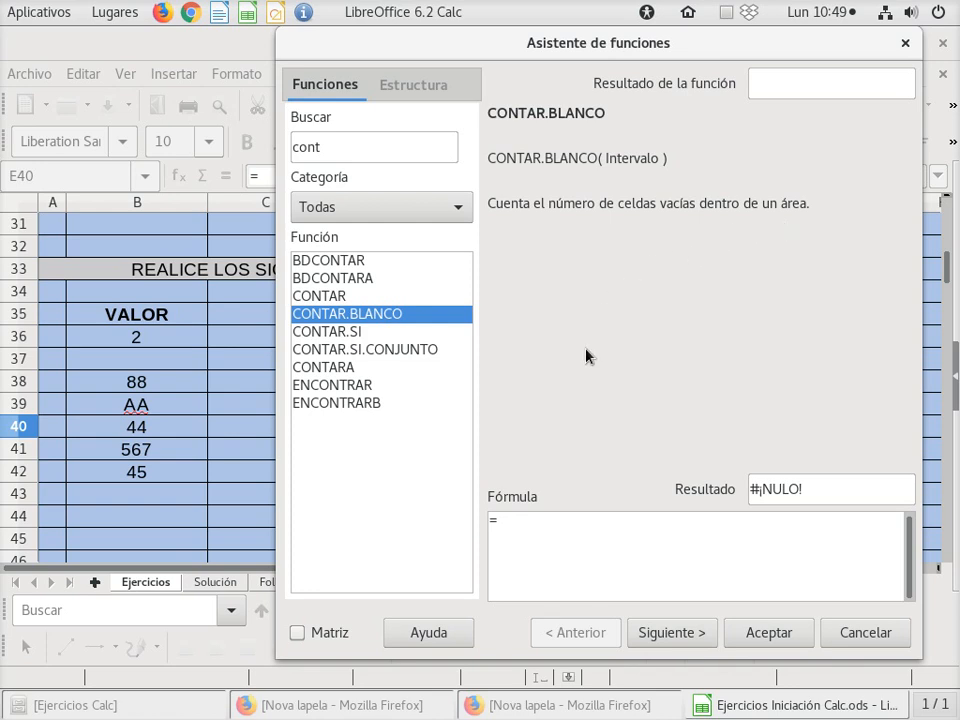
click(98, 335)
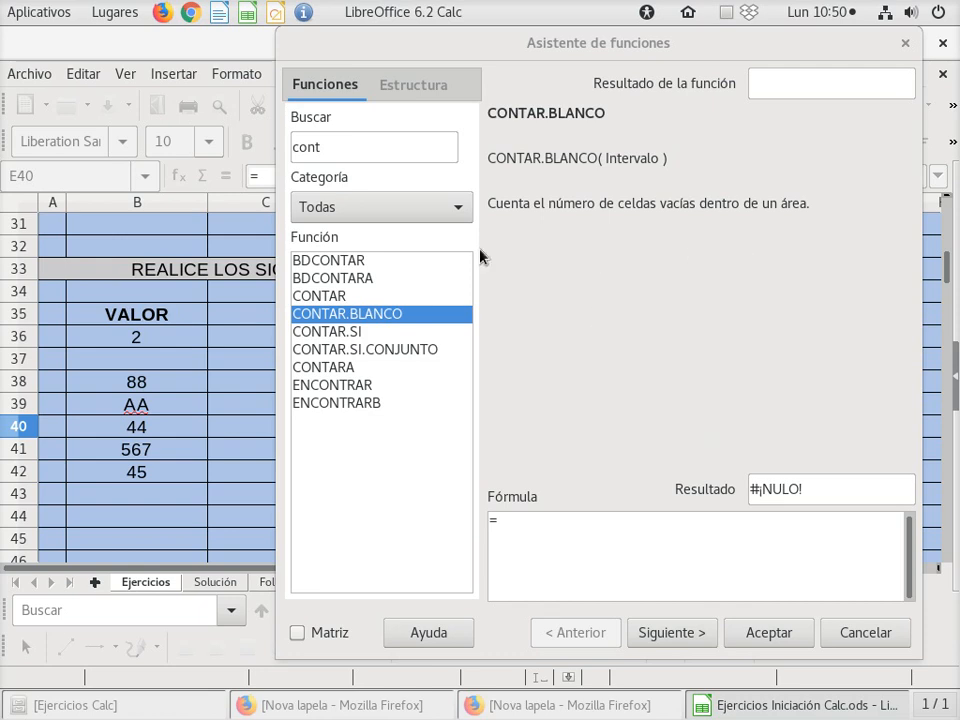
click(678, 636)
click(678, 634)
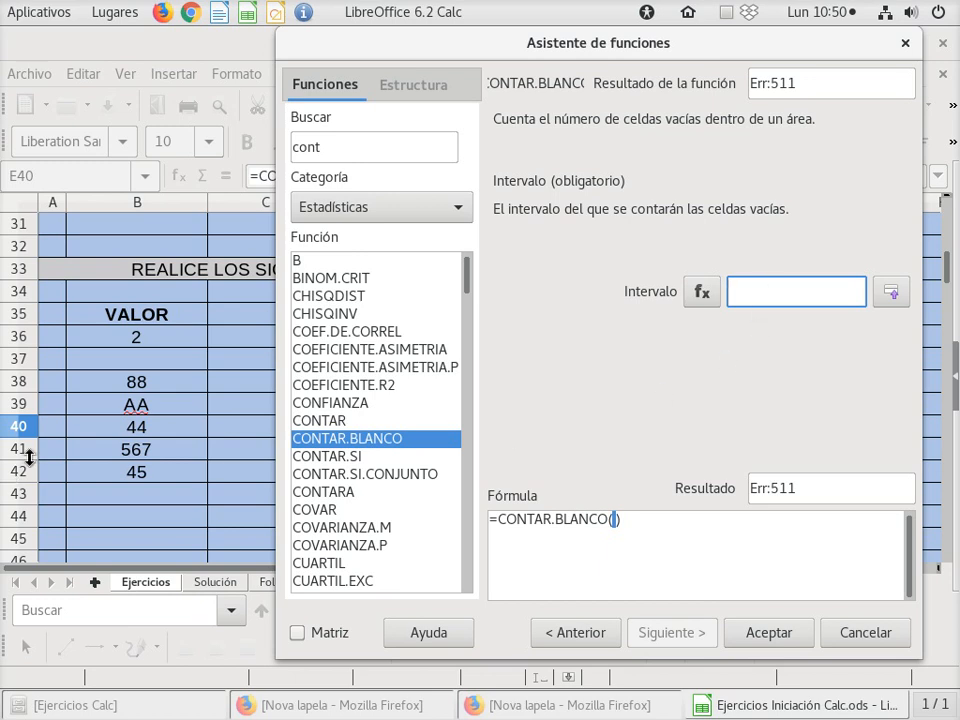
- Set the CONTAR.BLANCO interval to B36:B42 and accept the formula in E40
drag(120, 338, 133, 472)
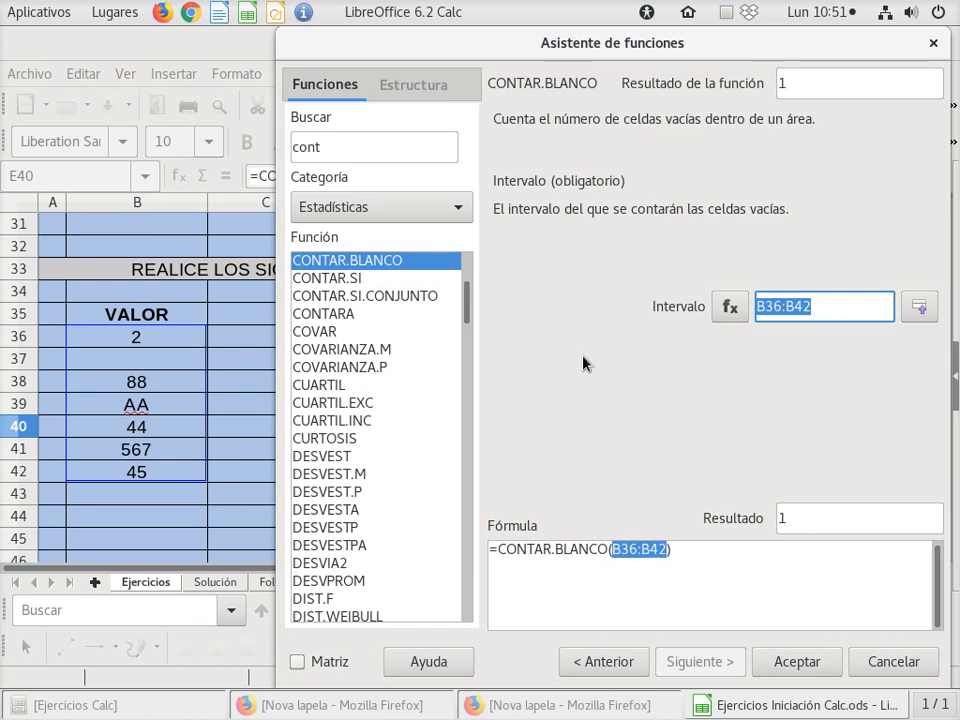
click(920, 308)
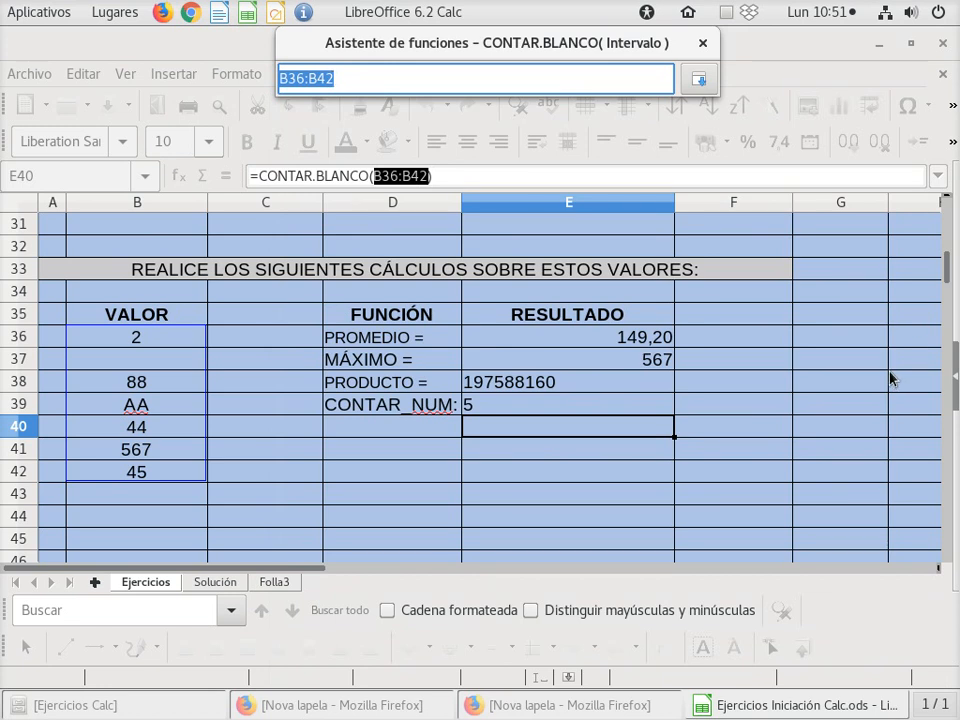
click(712, 79)
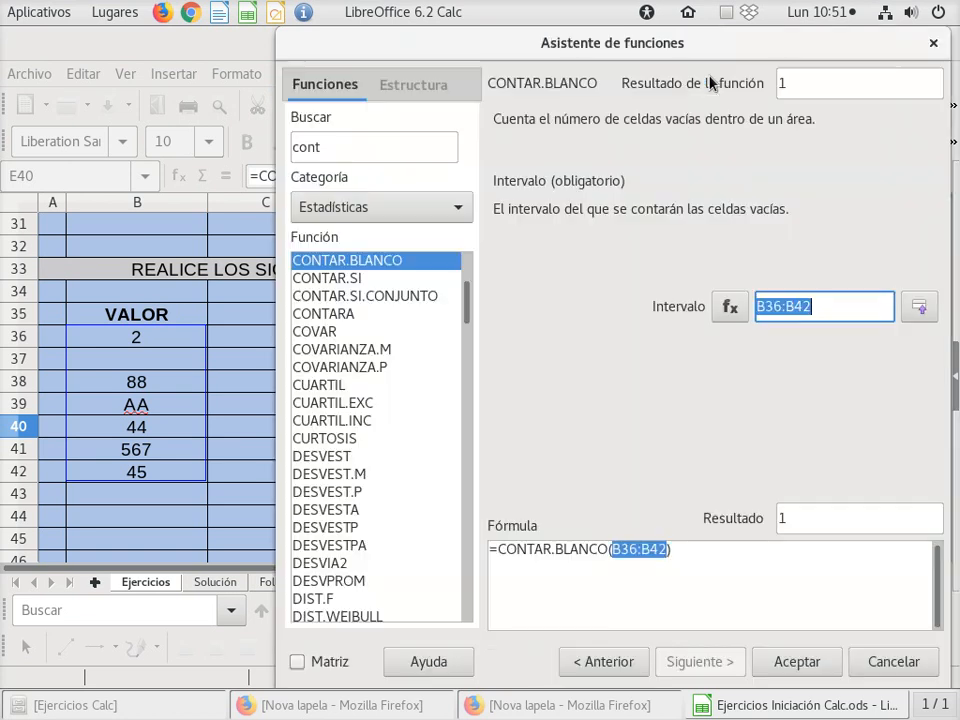
click(920, 306)
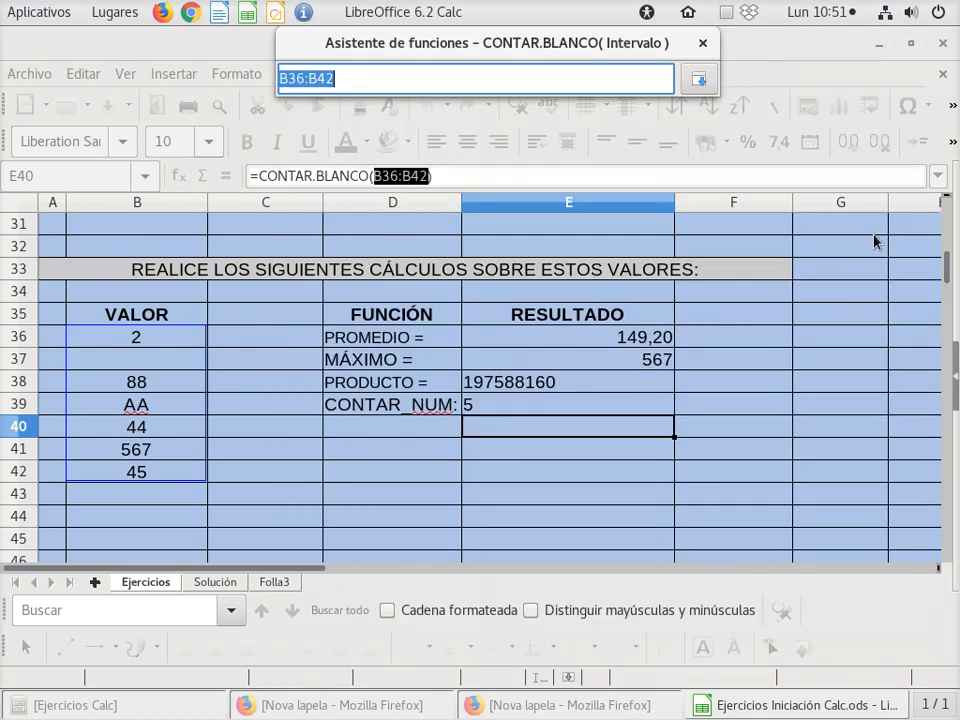
click(708, 83)
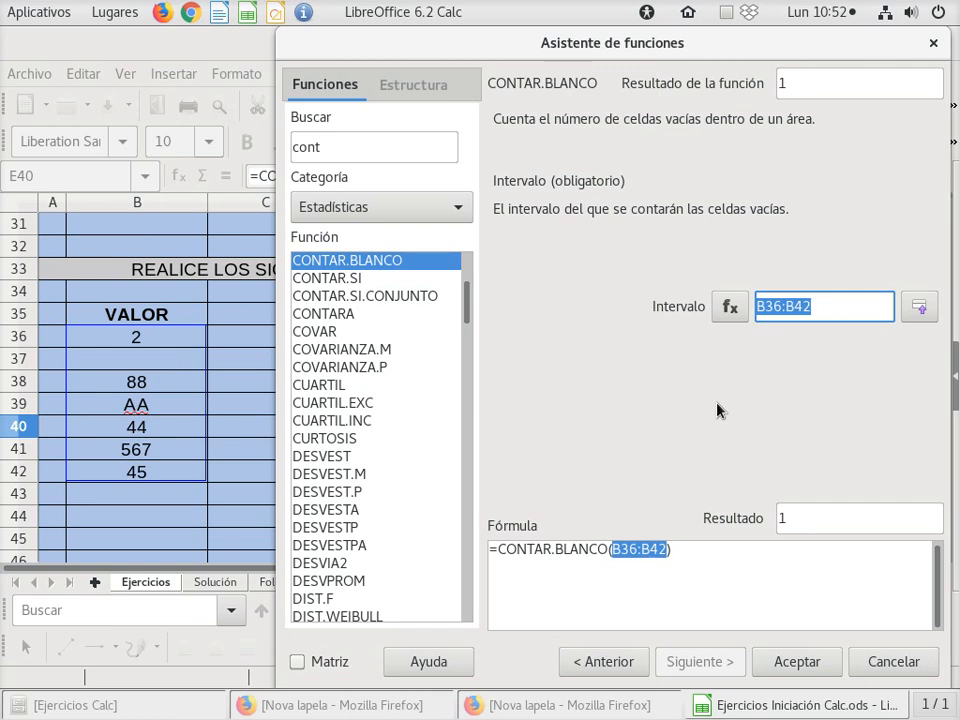
click(828, 662)
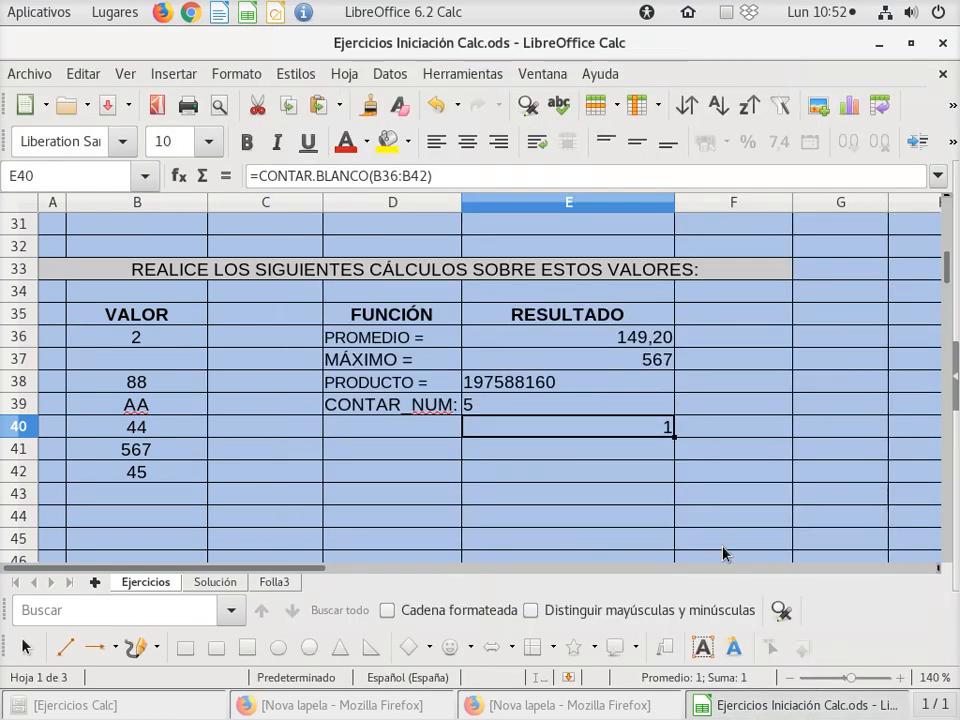
- Center the results in cells E40 and E39 horizontally
click(468, 145)
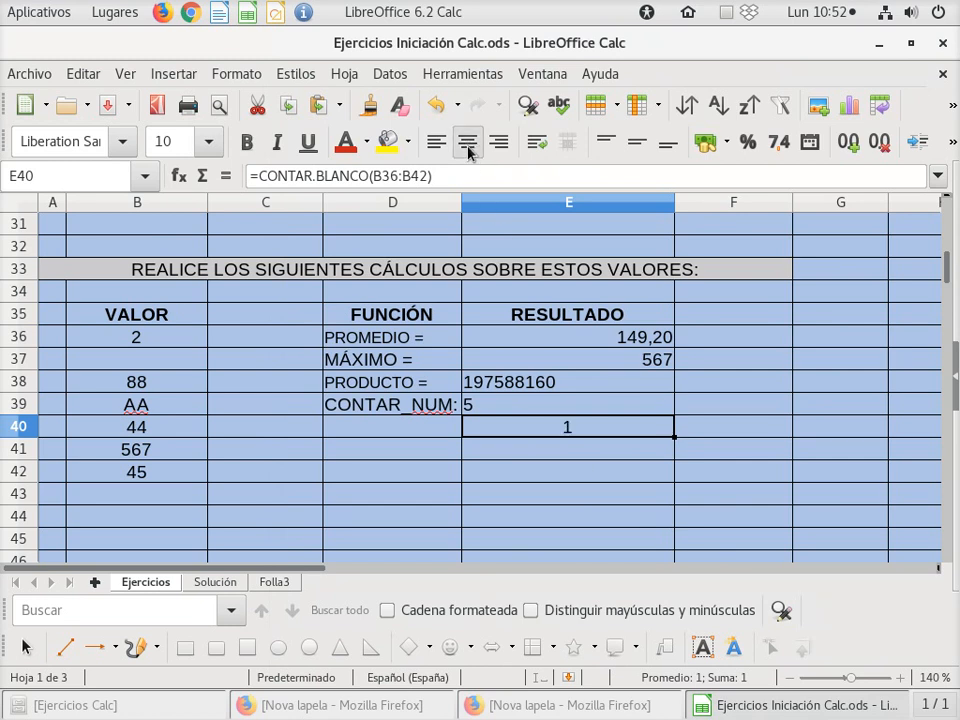
key(Up)
click(468, 141)
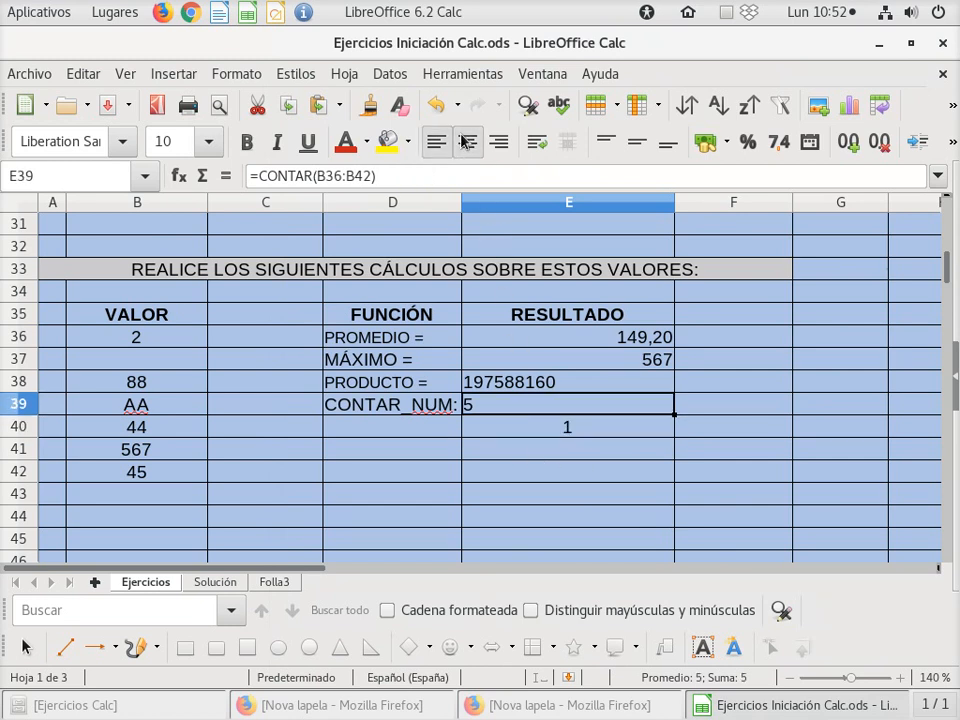
- Enter the label "CONTAR_BLANCO:" in cell D40, discarding the autocomplete suggestion
click(374, 437)
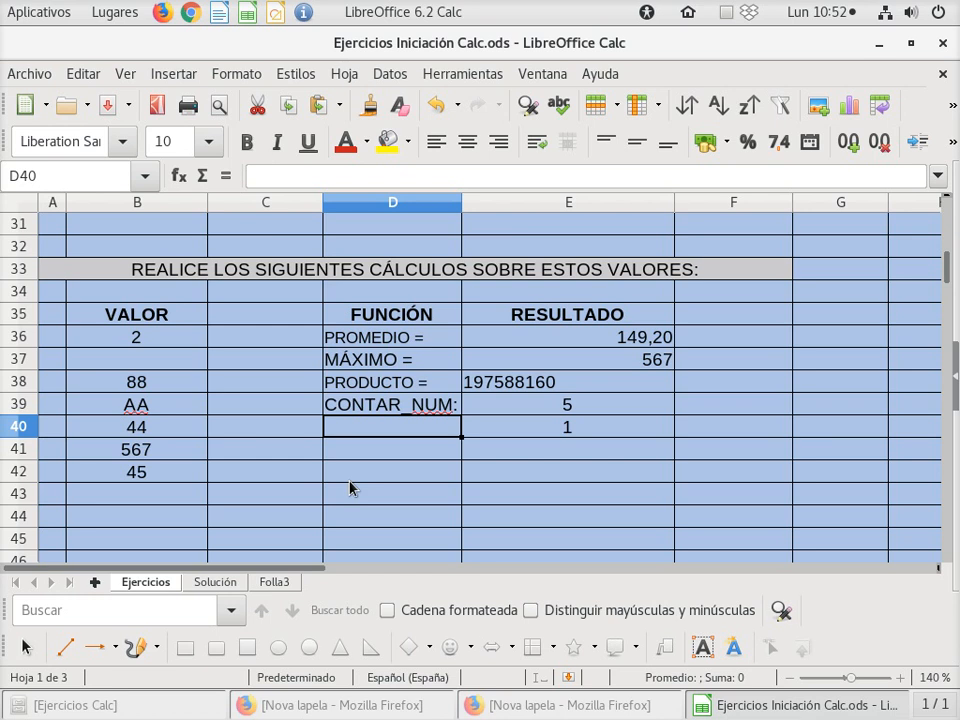
text(con)
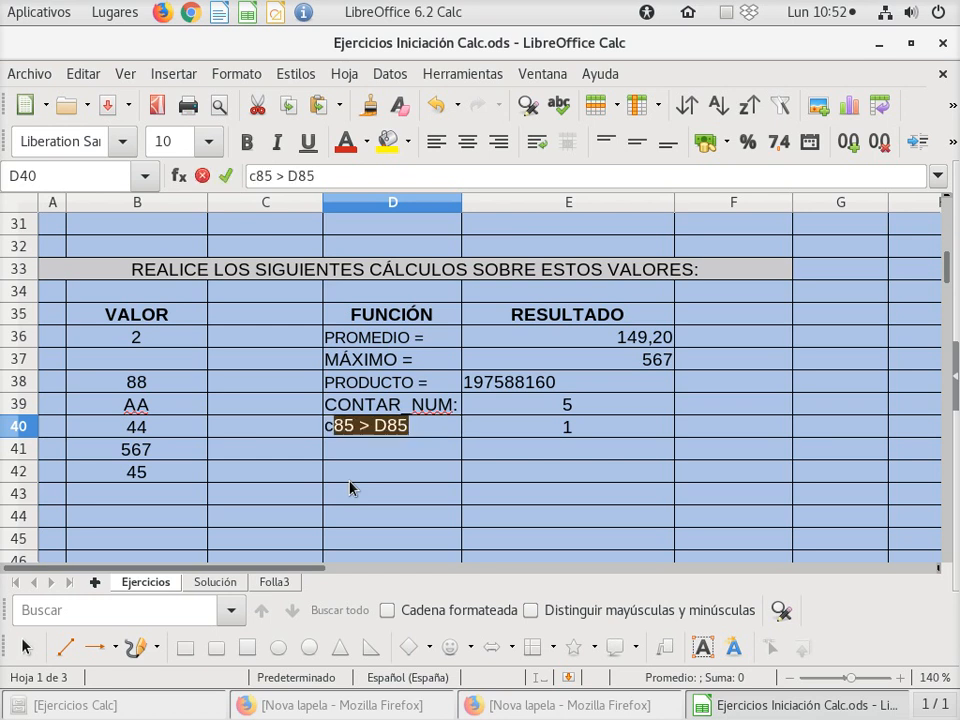
key(BackSpace)
key(BackSpace)
key(BackSpace)
key(BackSpace)
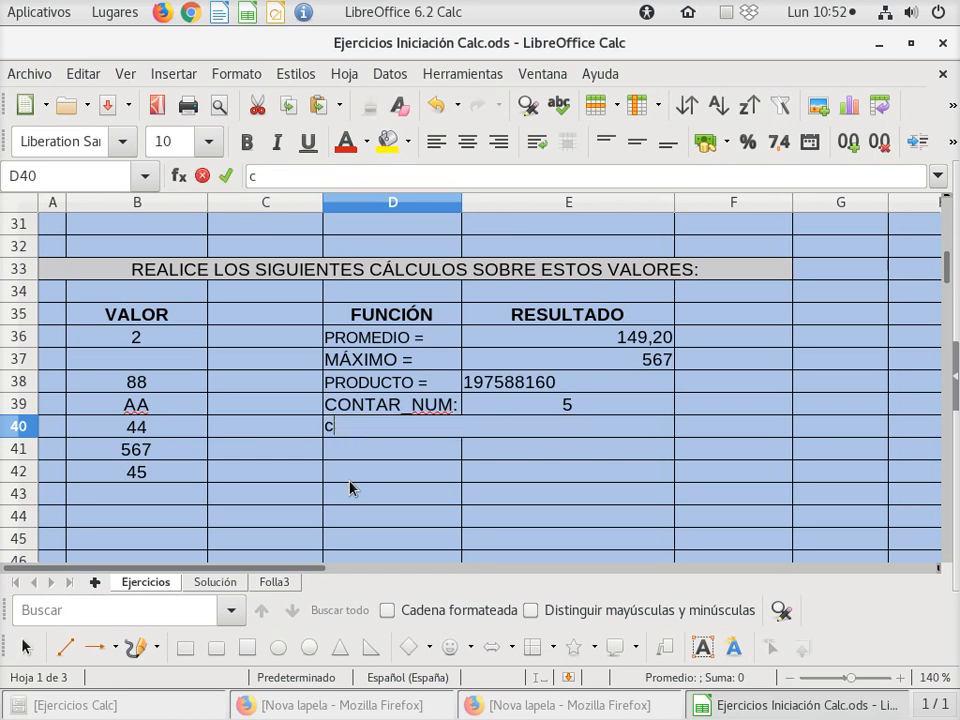
text(CONTAR_BLANCO)
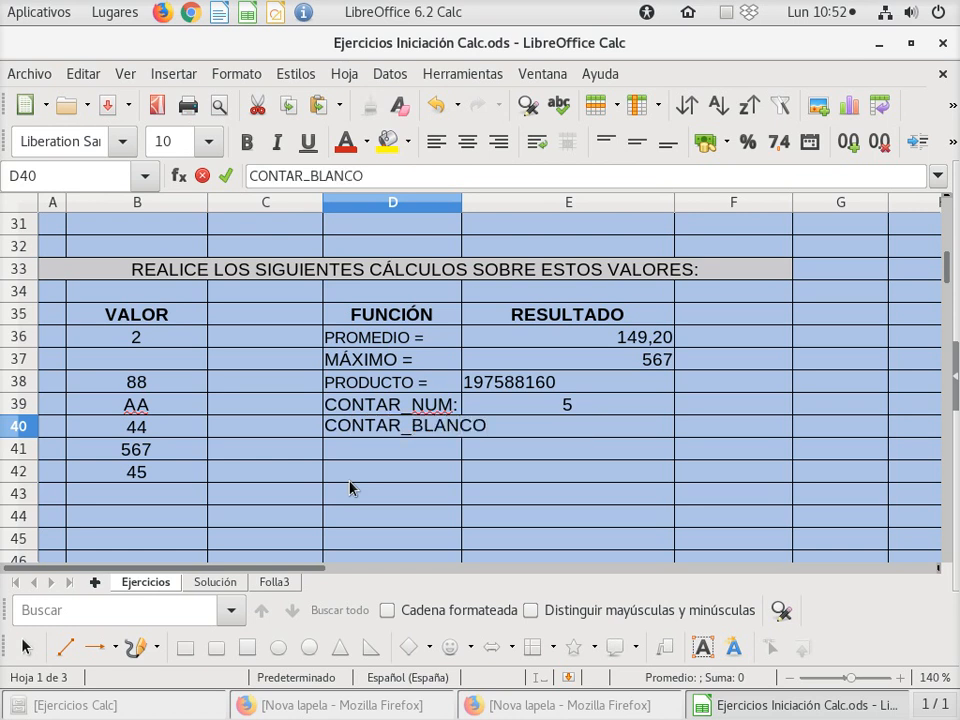
key(Return)
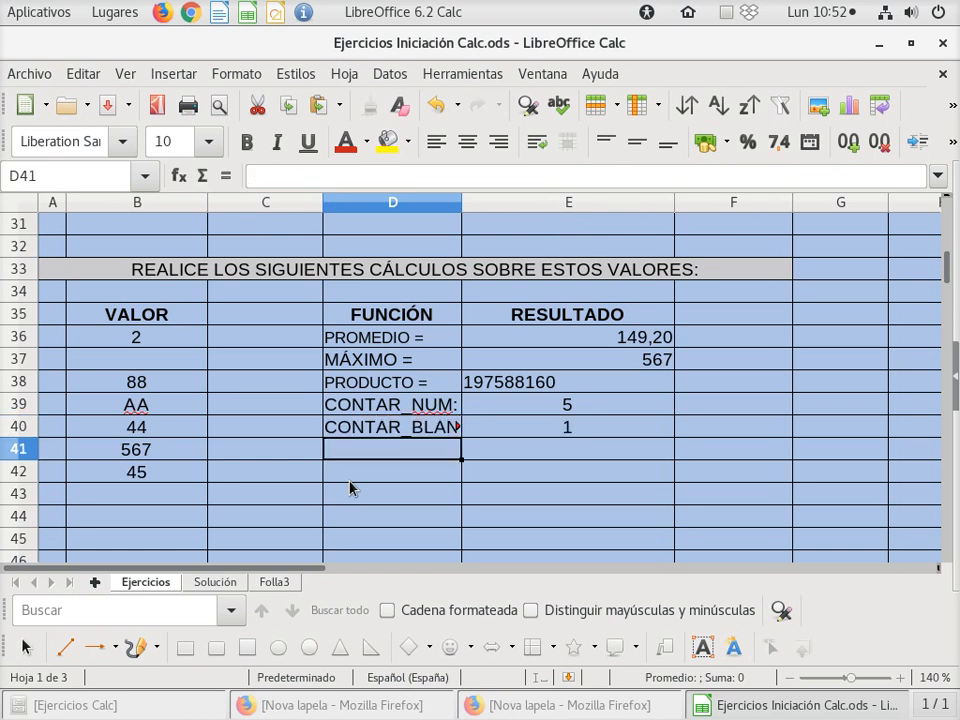
- Right-align the function labels in cells D40 and D39
key(Up)
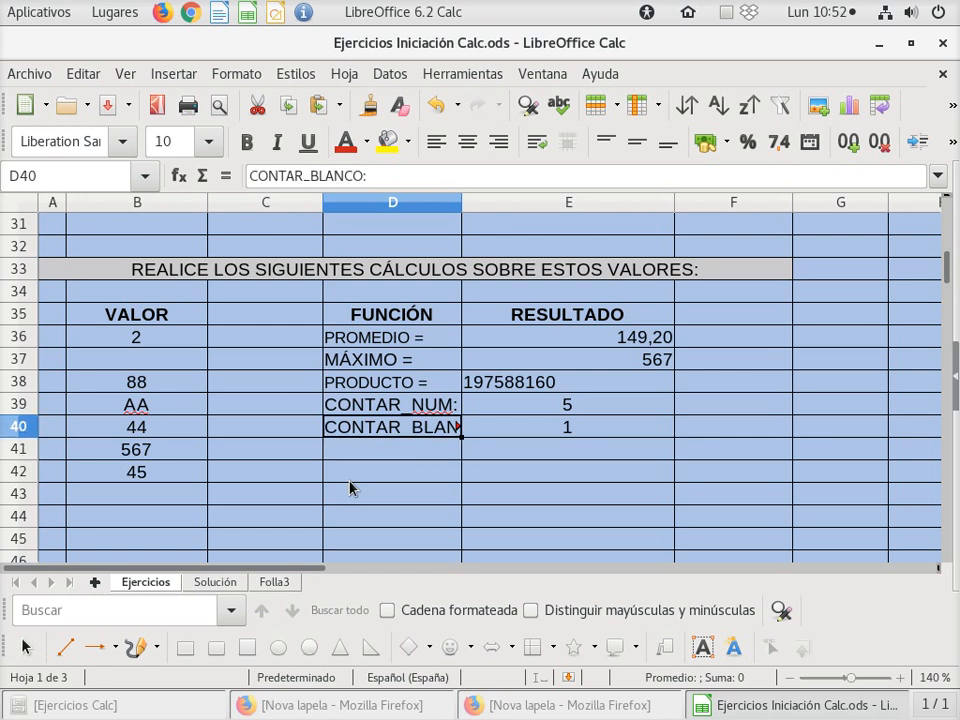
click(505, 148)
click(385, 452)
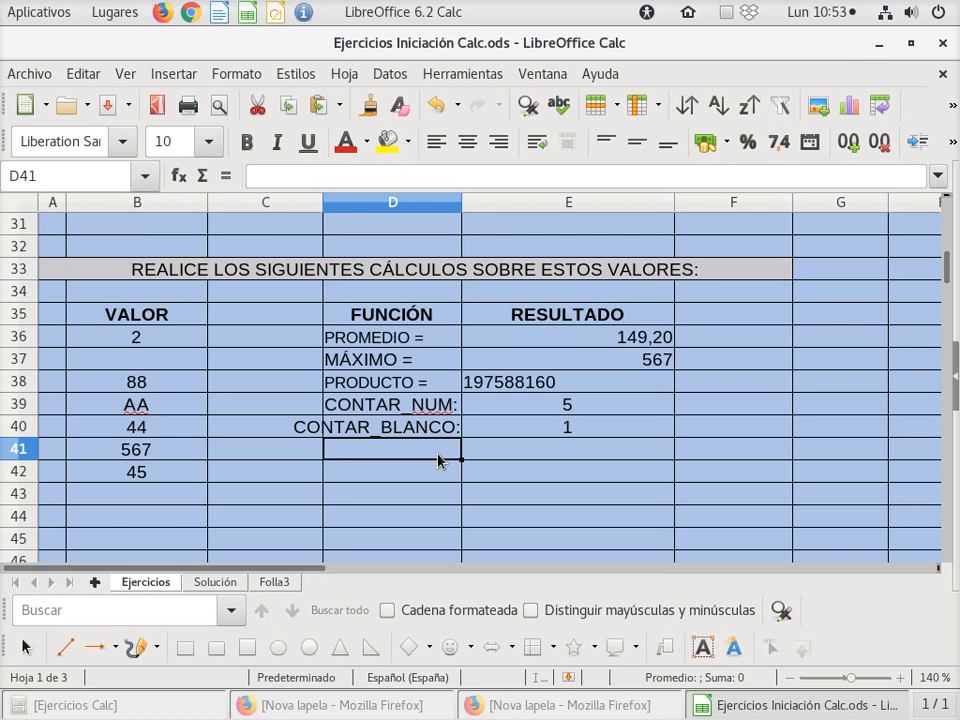
click(383, 404)
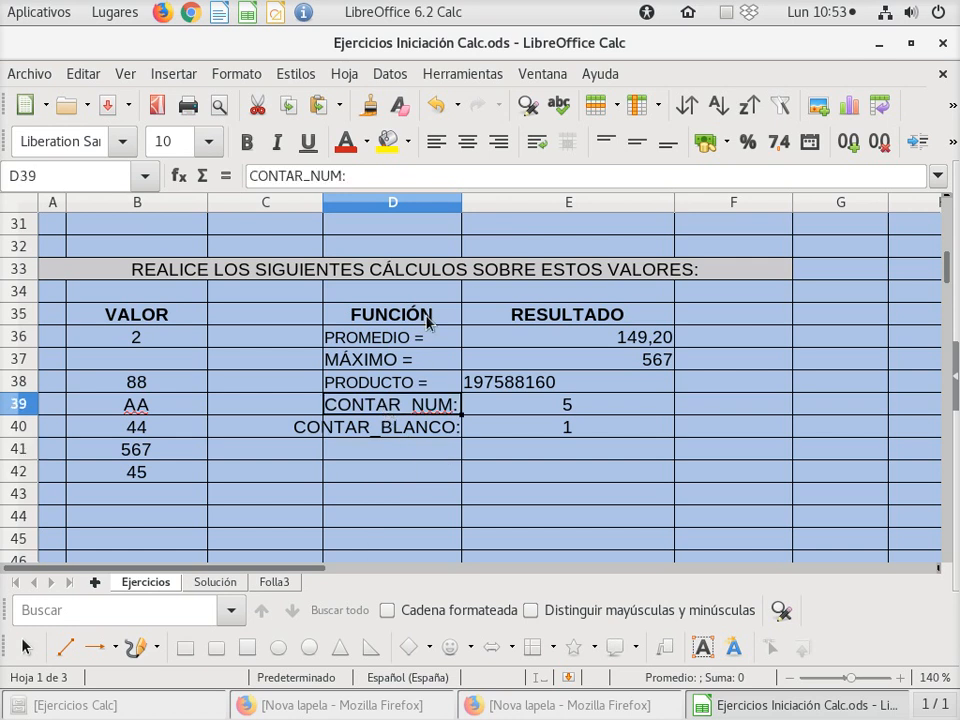
click(497, 148)
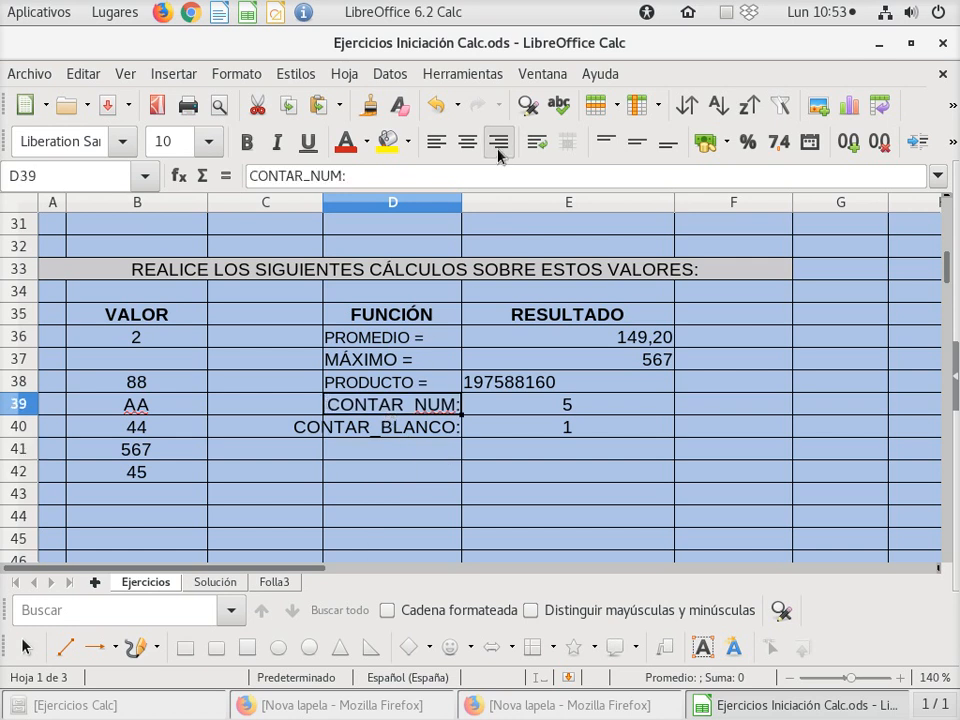
- Insert the CONTARA function in cell E41, using B36:B42 as its first value argument
click(515, 459)
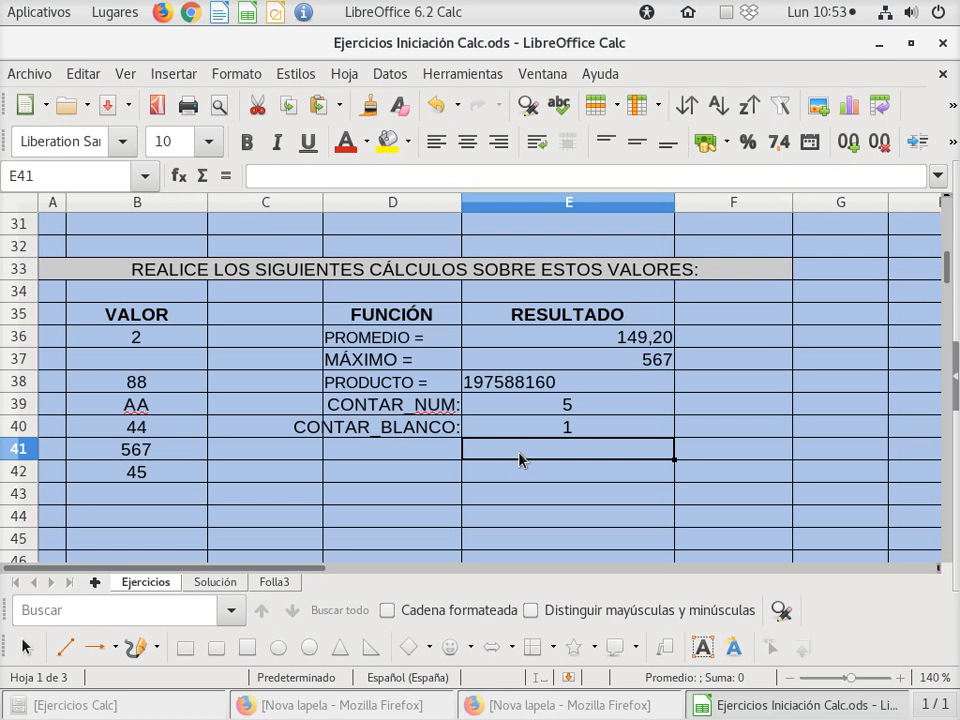
click(174, 178)
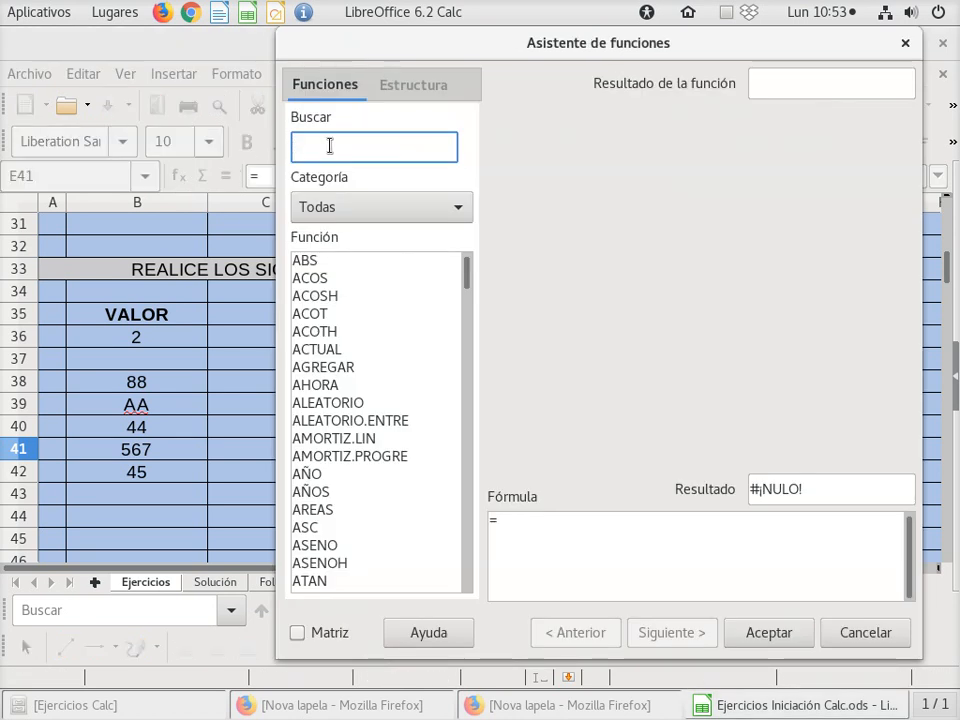
text(CONT)
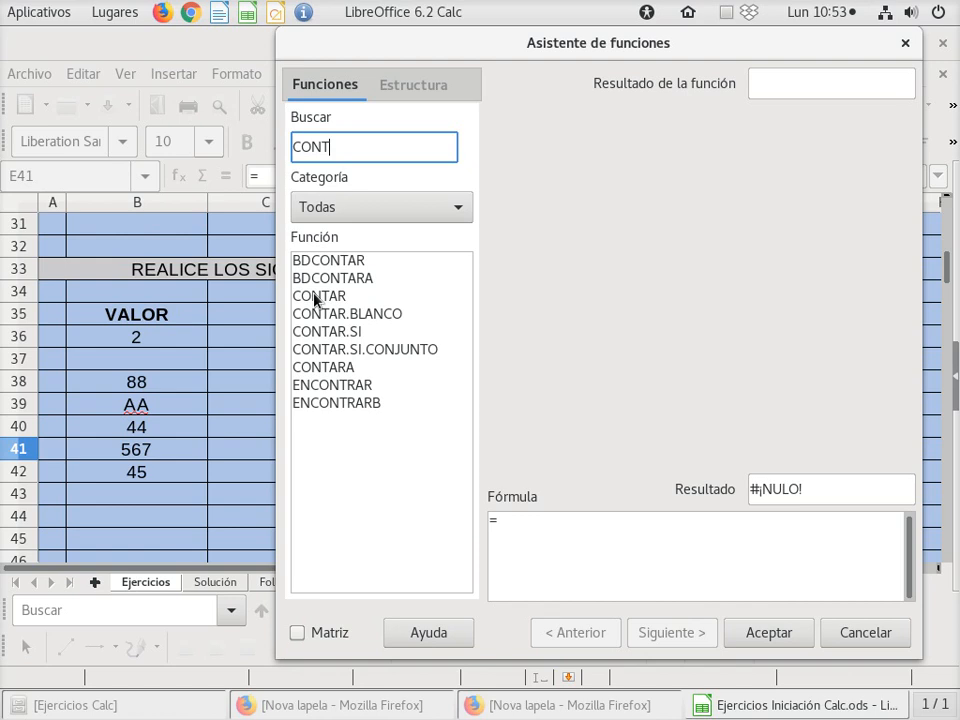
click(321, 370)
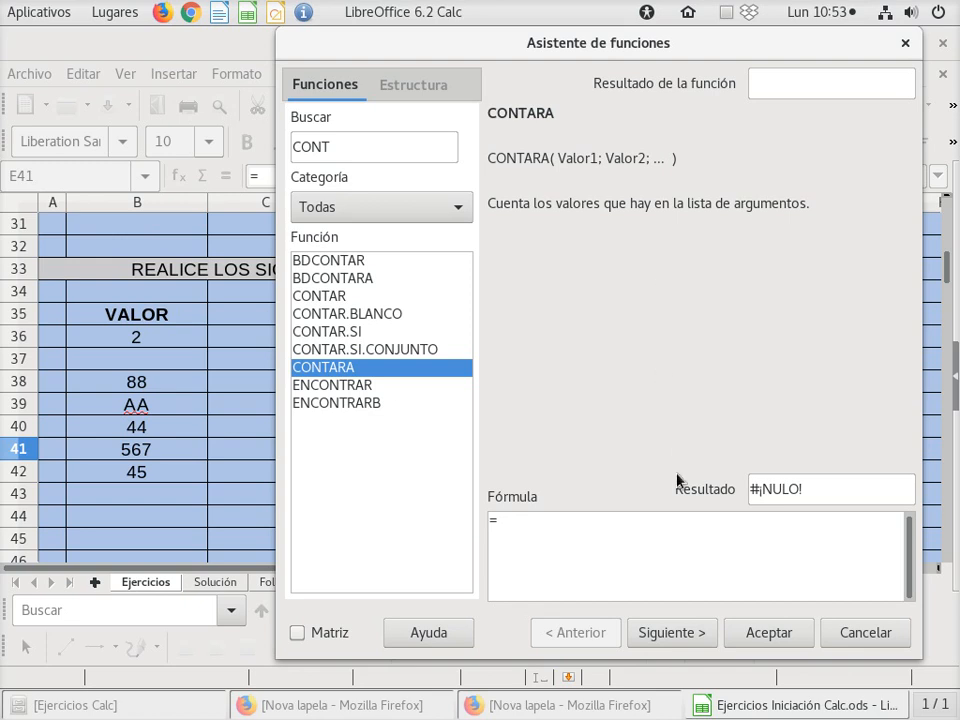
click(680, 634)
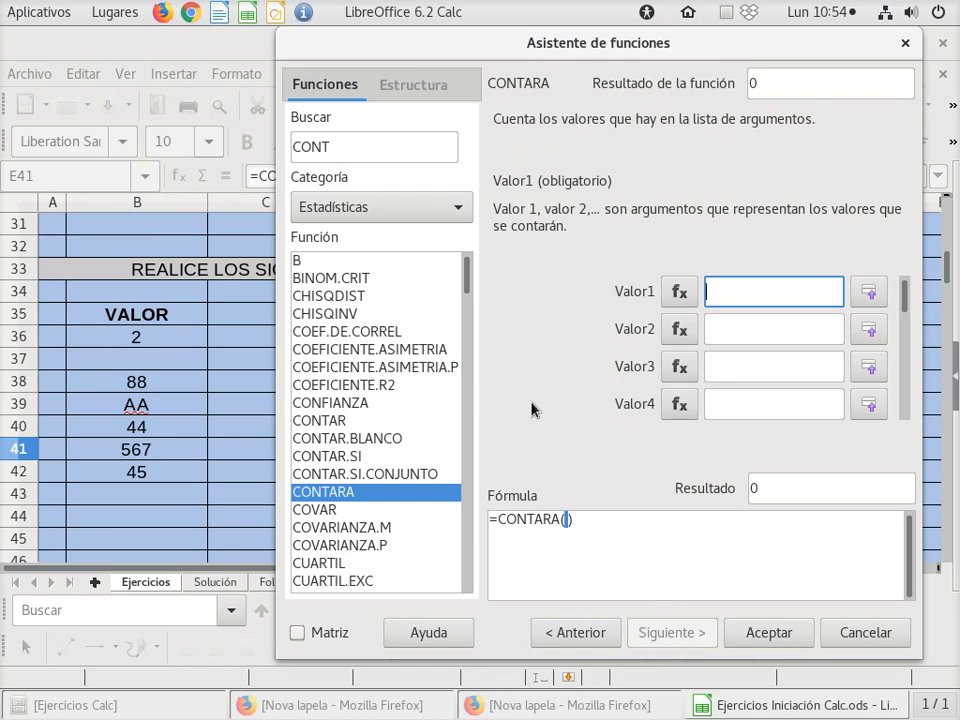
drag(161, 336, 167, 480)
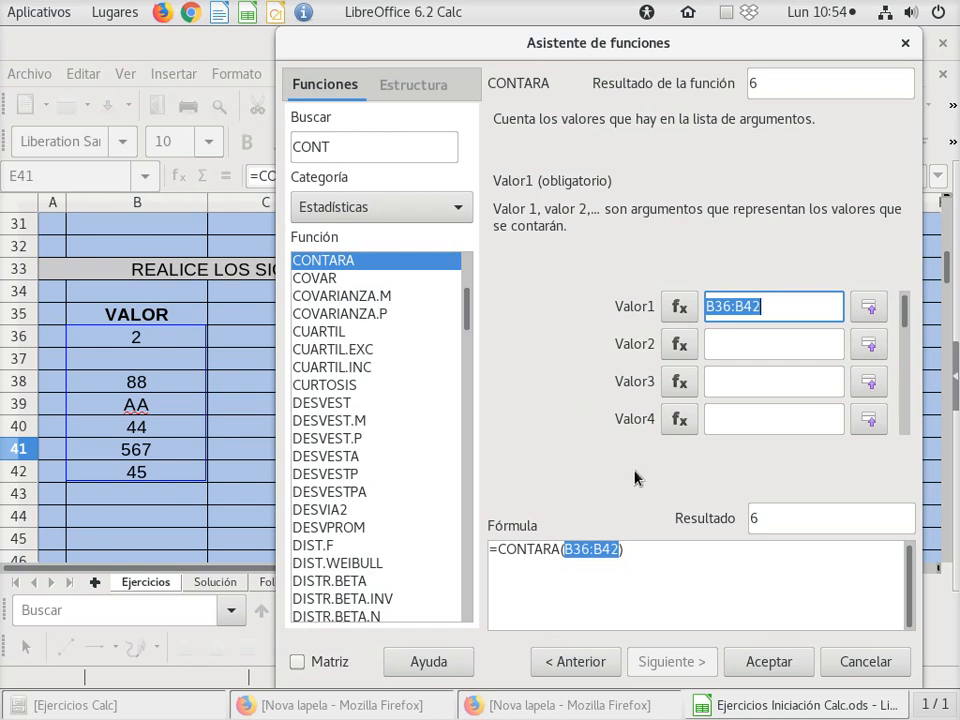
click(805, 668)
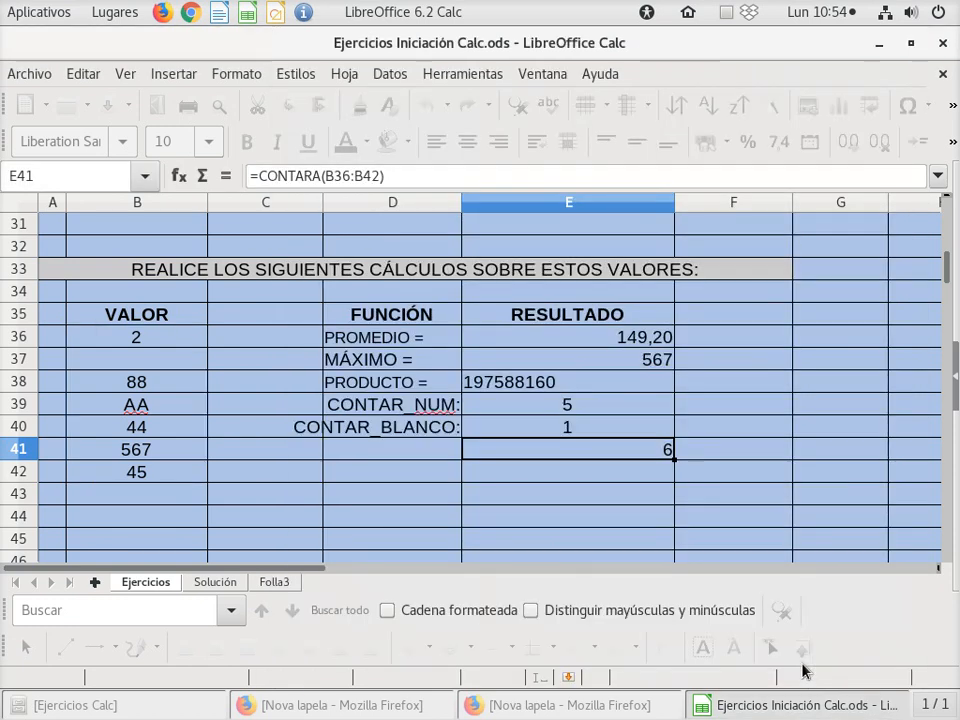
- Enter the label "VALORES:" in cell D41, correcting the mistyped letters
click(357, 461)
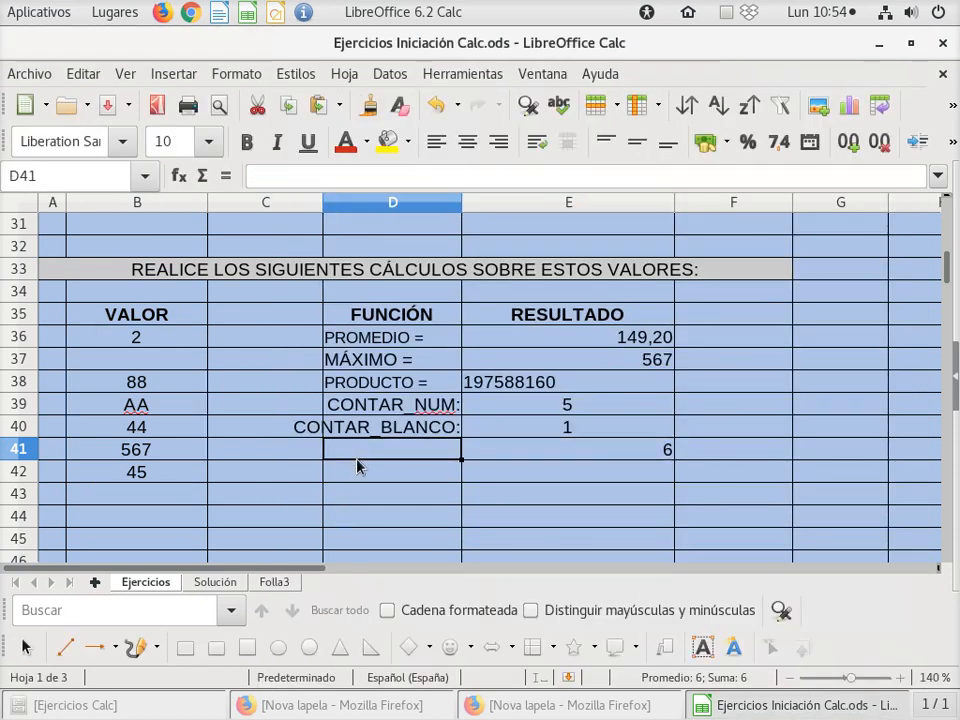
text(VLAORES)
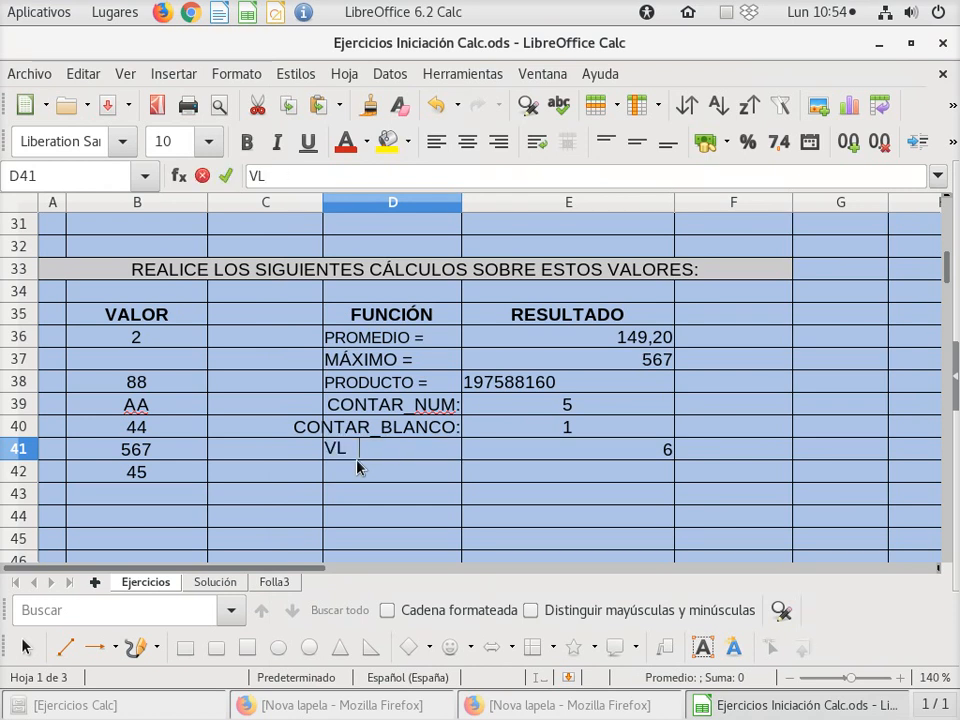
key(BackSpace)
key(BackSpace)
key(BackSpace)
key(BackSpace)
key(BackSpace)
key(BackSpace)
text(ALORES:)
key(Return)
- Right-align the label in cell D41 and center the result in cell E41 horizontally
click(357, 461)
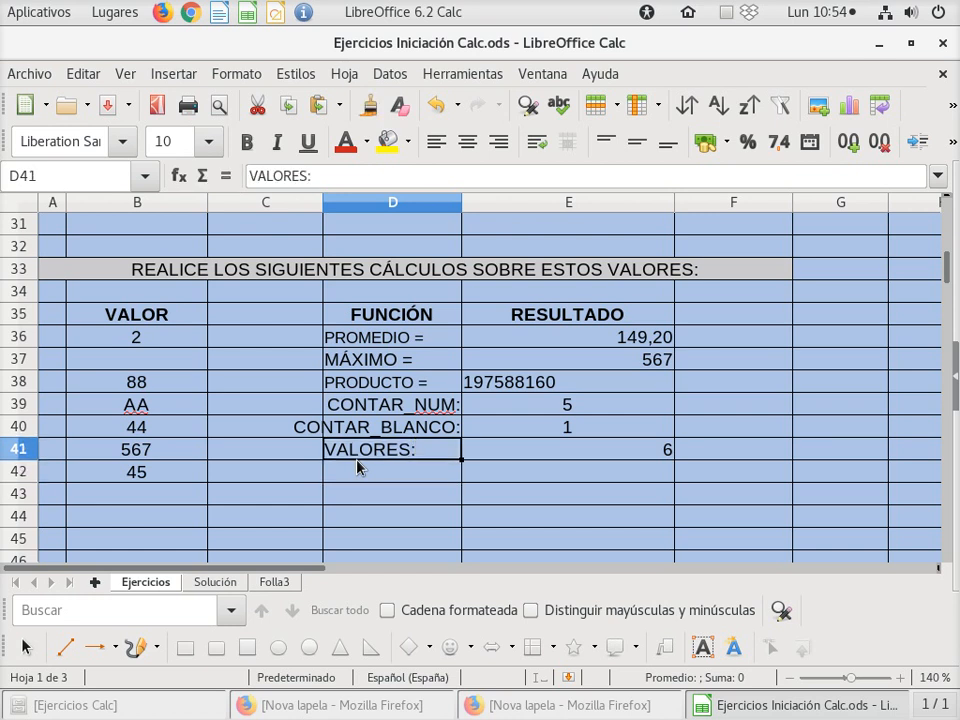
click(497, 148)
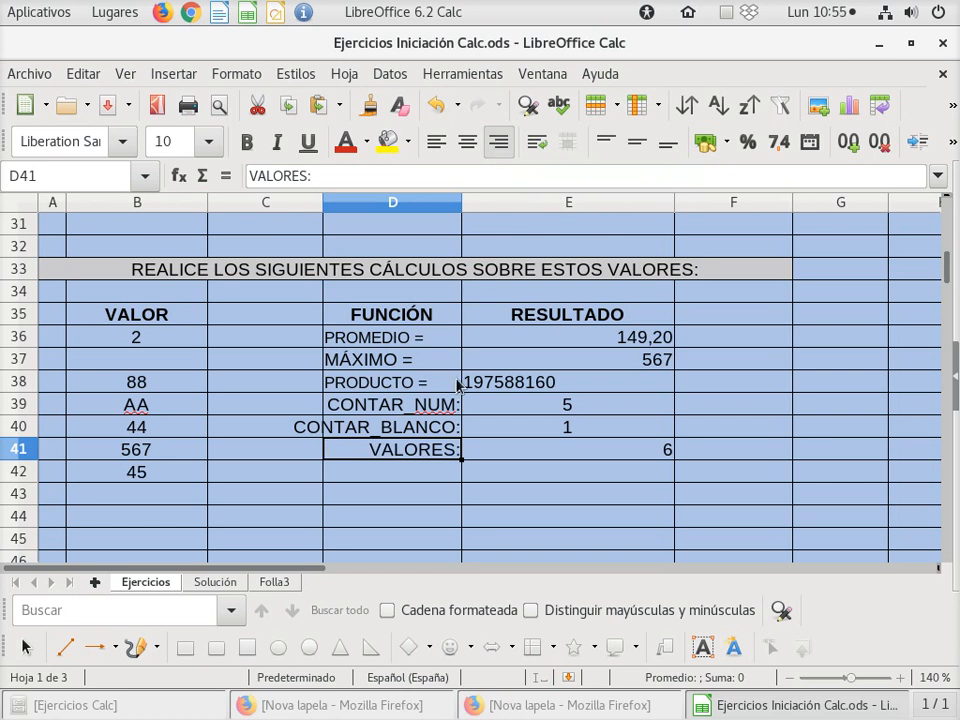
click(555, 450)
click(466, 143)
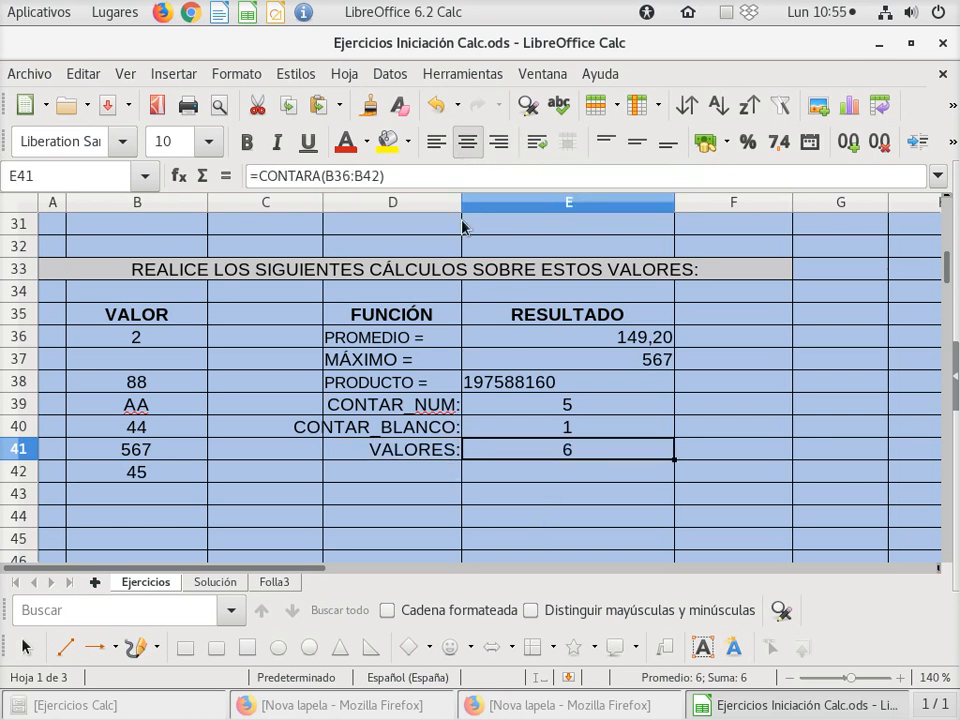
- Enter the label "NÚMEROS:" in cell D42, overriding the autocomplete suggestion, and center it horizontally
click(394, 478)
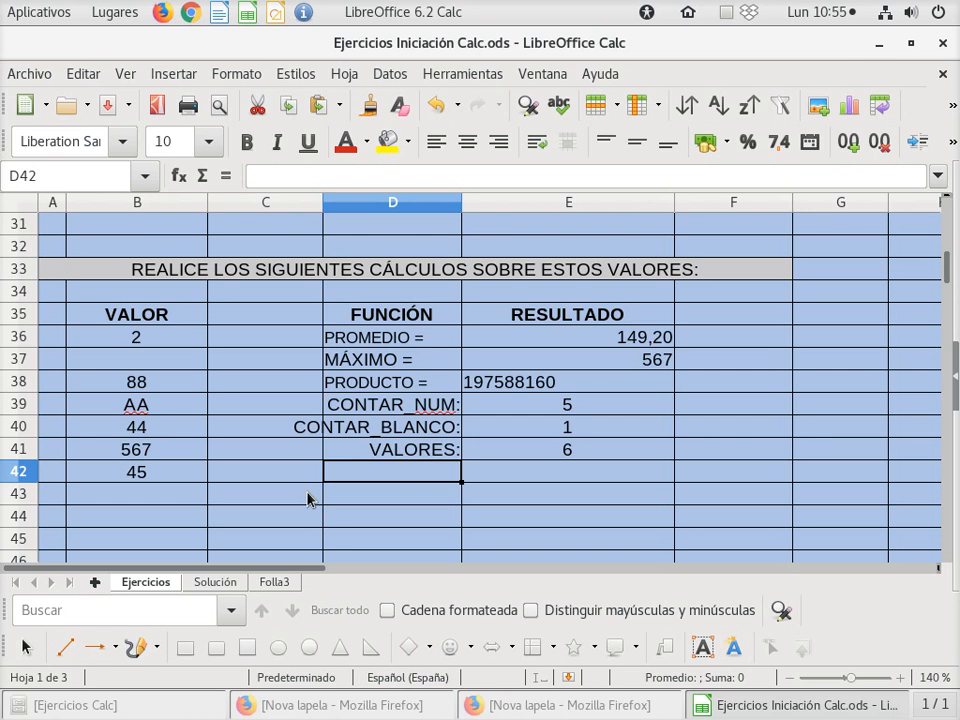
text(N)
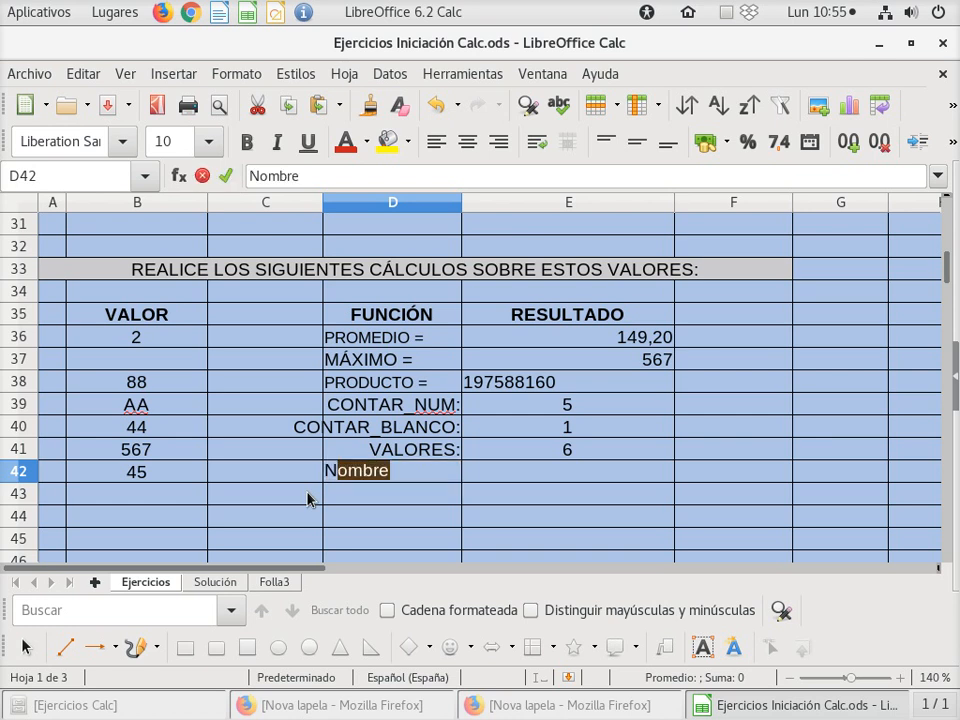
text(ÚMEROS:)
key(Return)
key(Up)
key(Right)
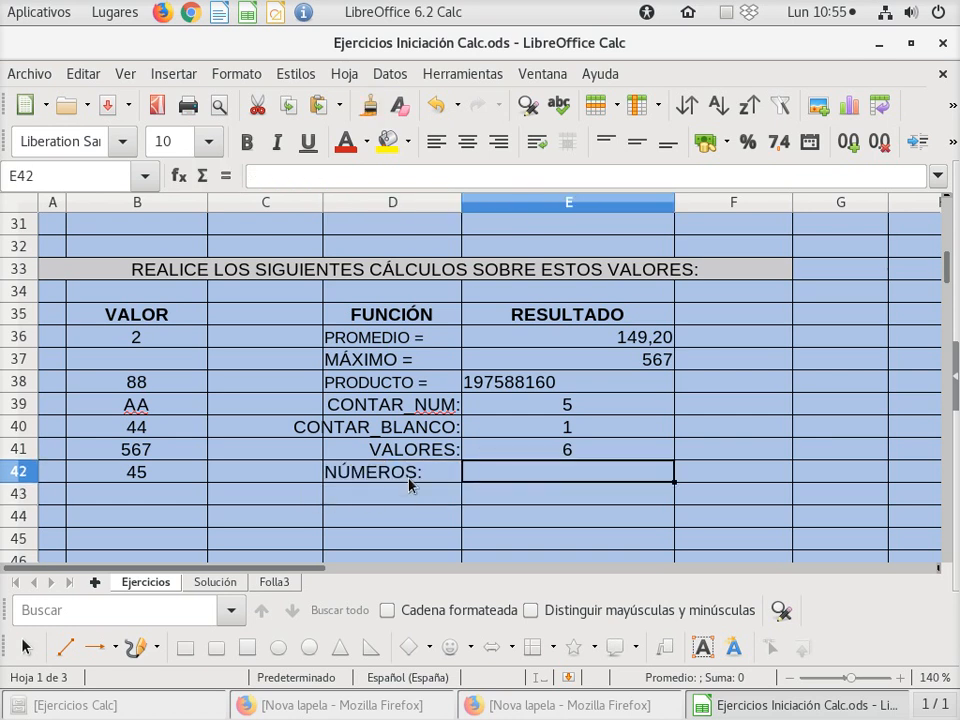
key(Left)
click(467, 141)
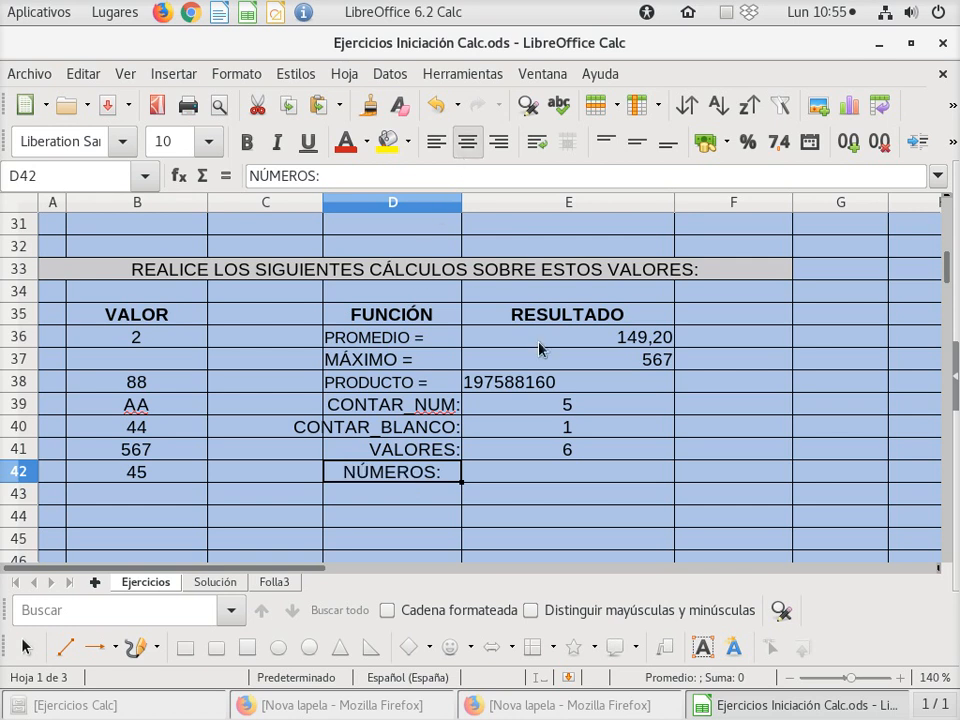
- Enter the formula =E39 in cell E42 and center its result horizontally
click(570, 474)
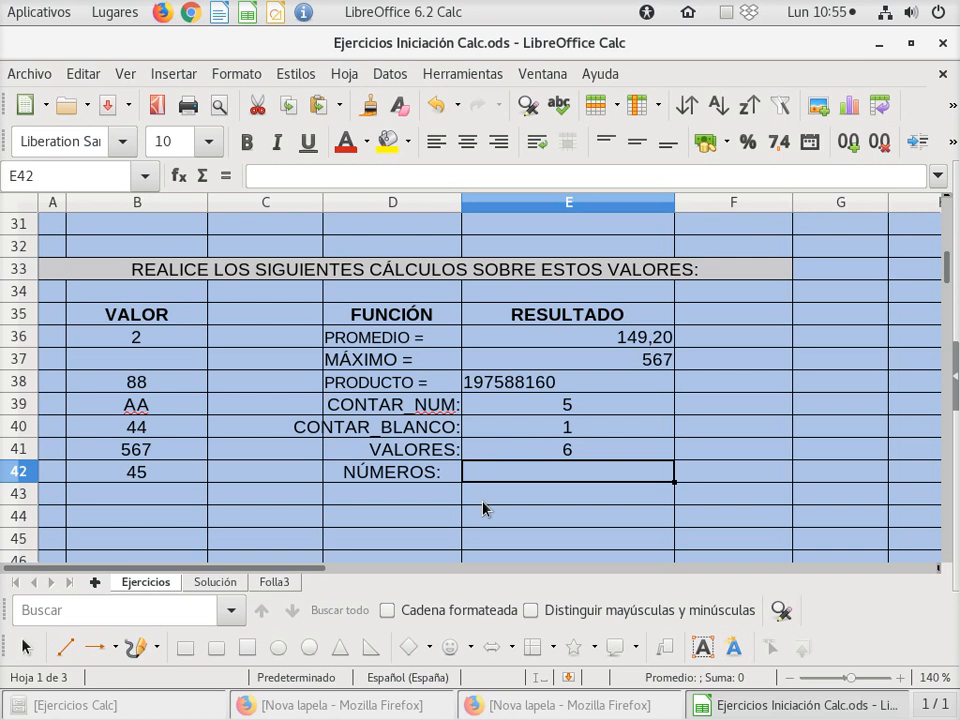
text(=)
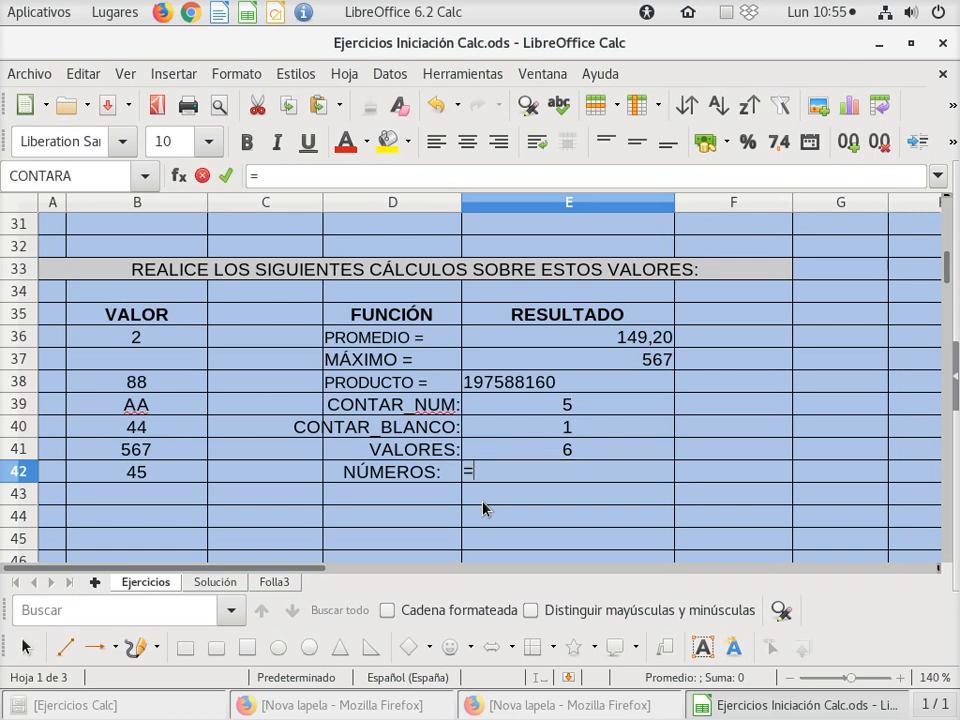
click(511, 408)
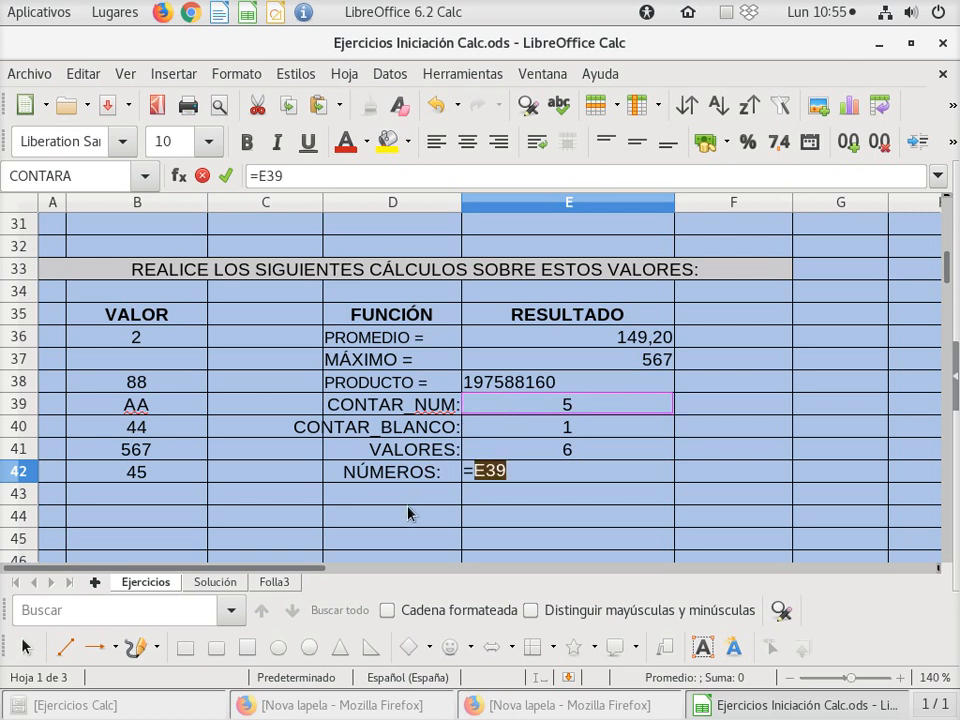
key(Return)
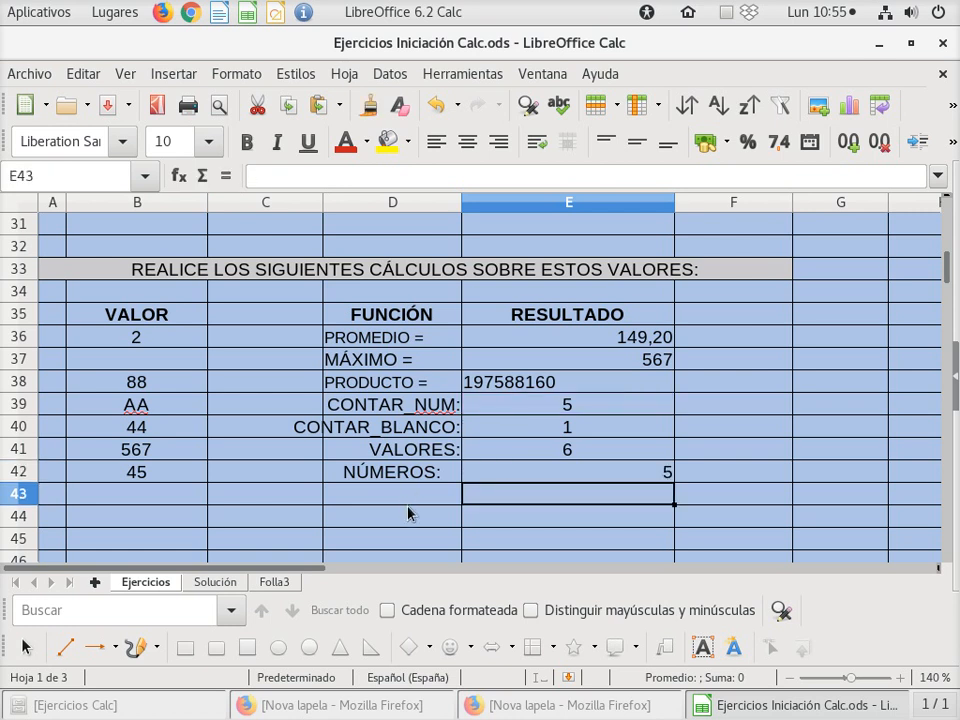
click(507, 410)
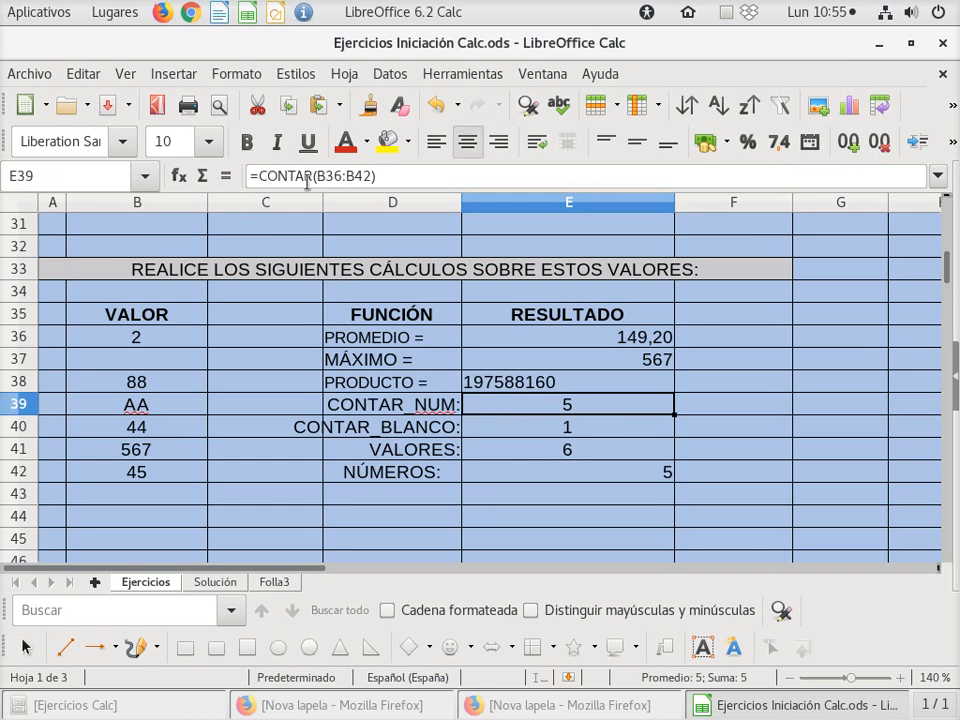
click(532, 476)
click(468, 142)
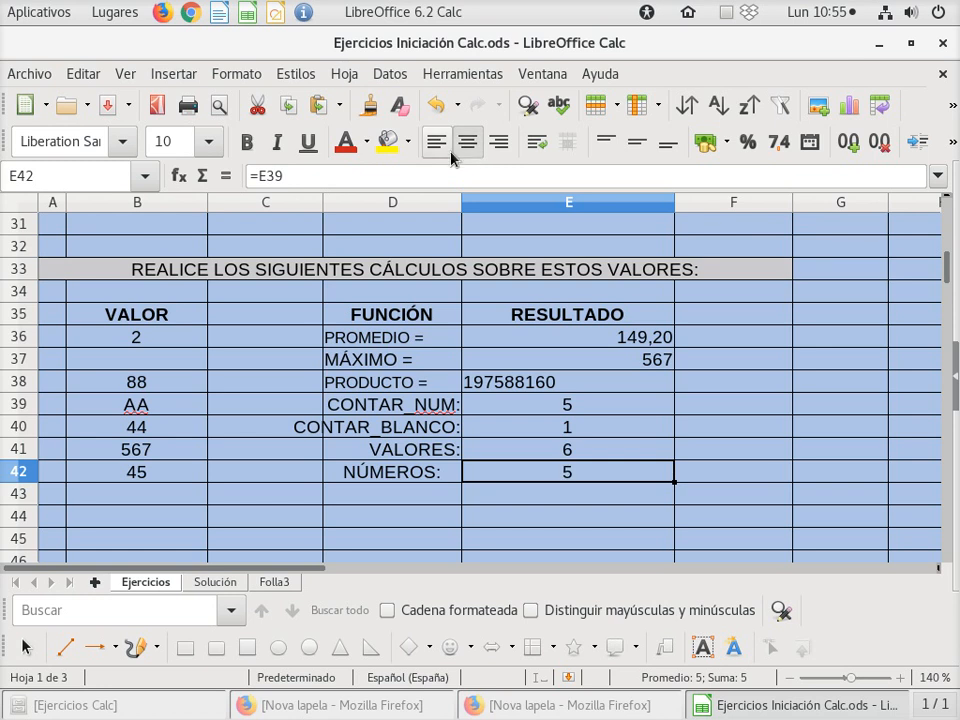
- Enter the label "CELDAS VACÍAS:" in cell D43 and set its font size to 9,5
click(345, 497)
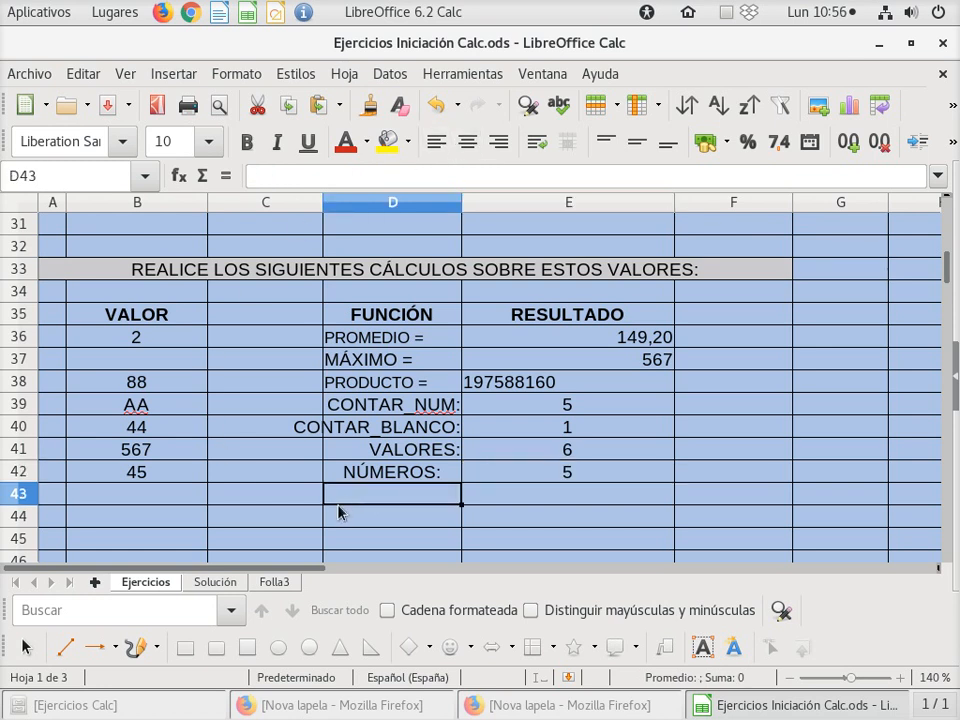
text(CELDAS )
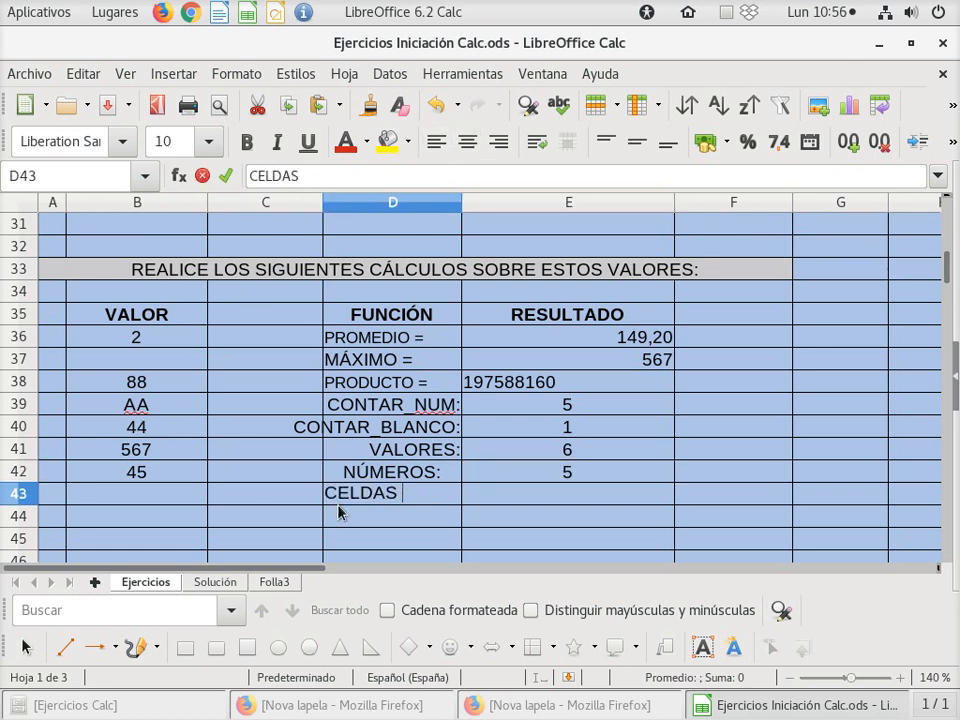
text(VACÍAS:)
key(Return)
key(Up)
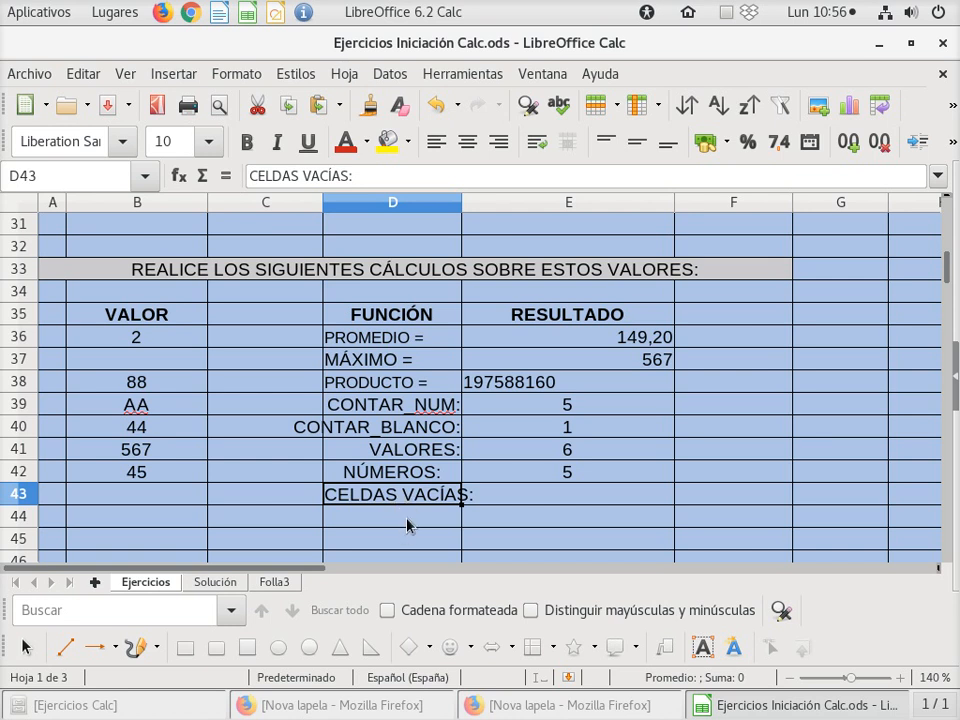
click(178, 142)
text(9,5)
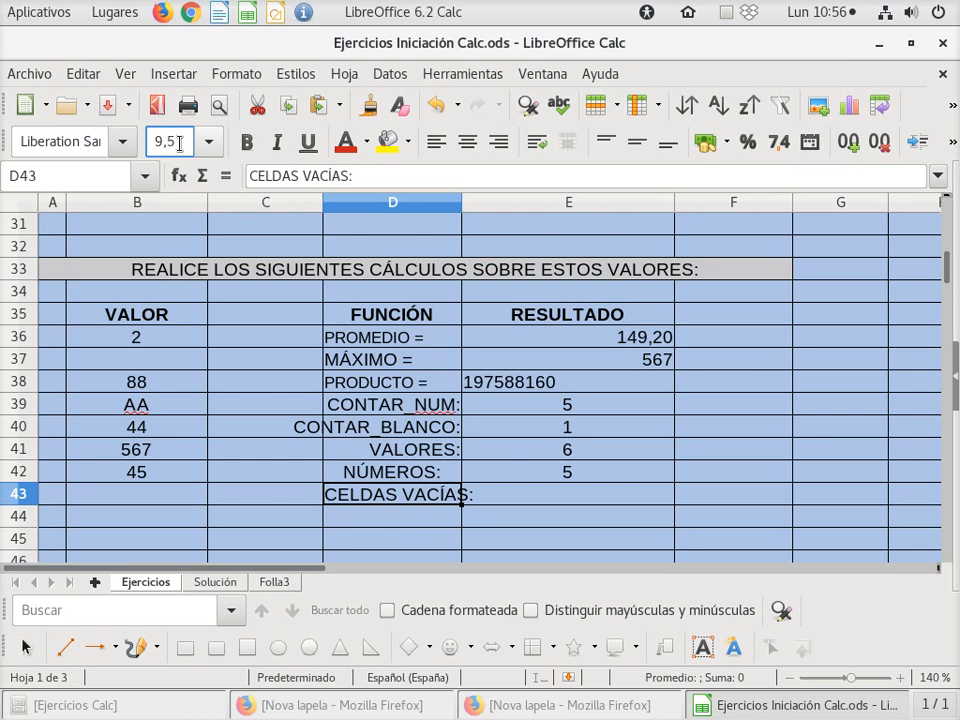
key(Return)
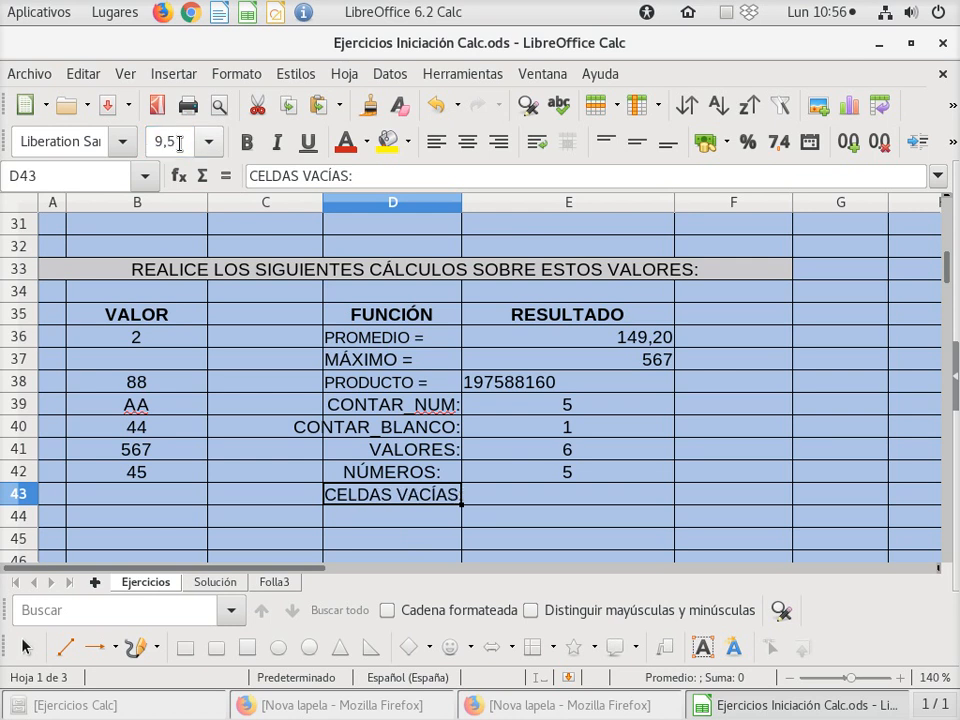
- Reduce the font size of the label in cell D43 to 9,1
click(505, 517)
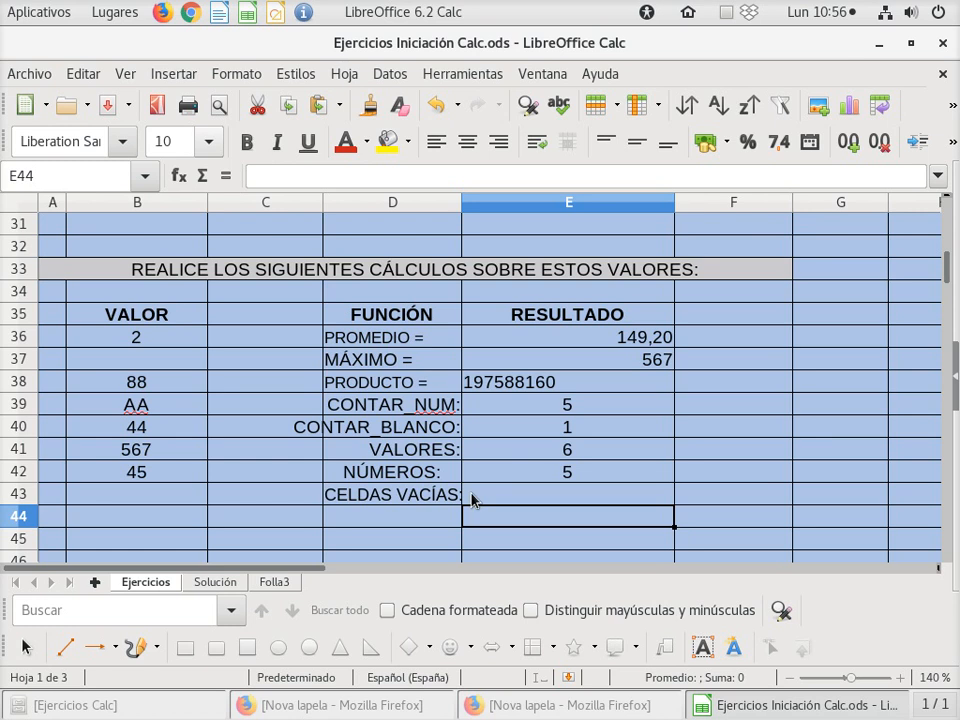
click(473, 499)
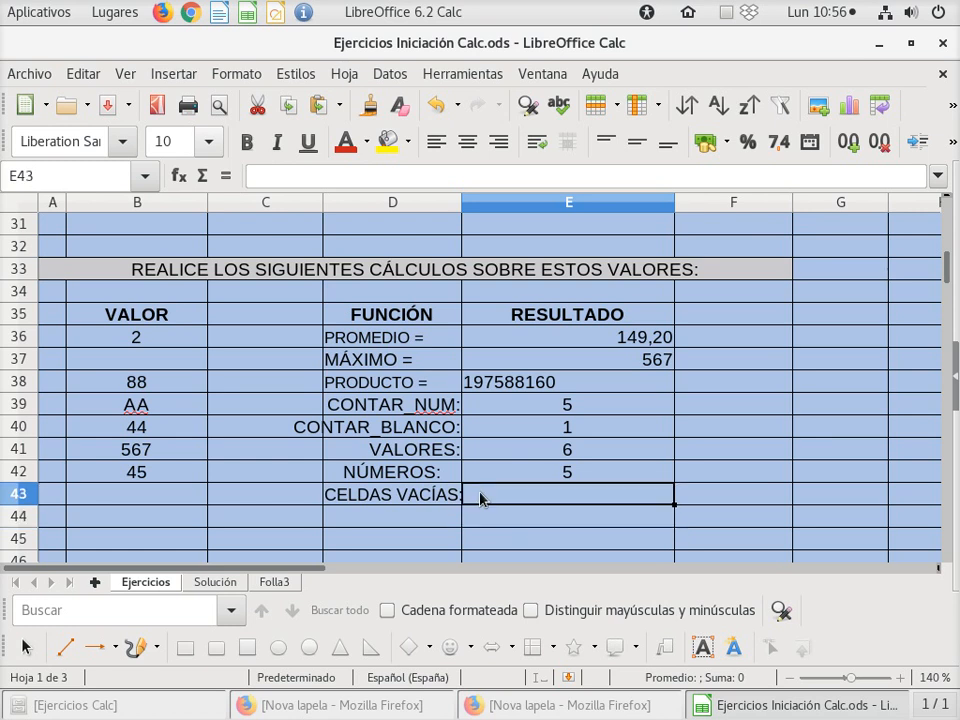
click(397, 497)
click(172, 141)
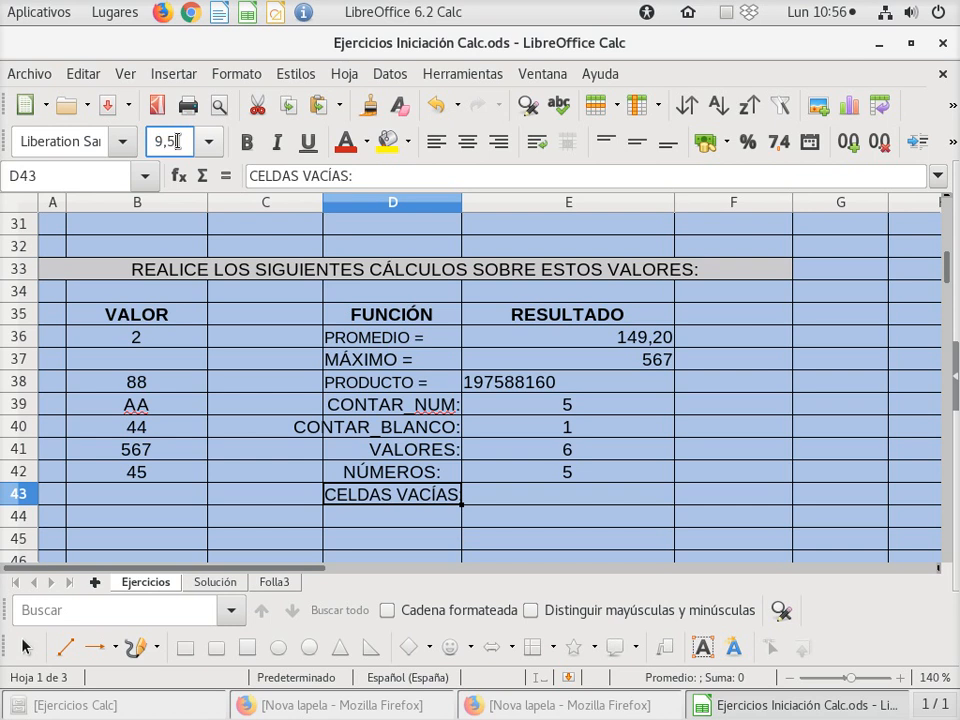
key(BackSpace)
text(2)
key(BackSpace)
text(1)
key(Return)
click(178, 141)
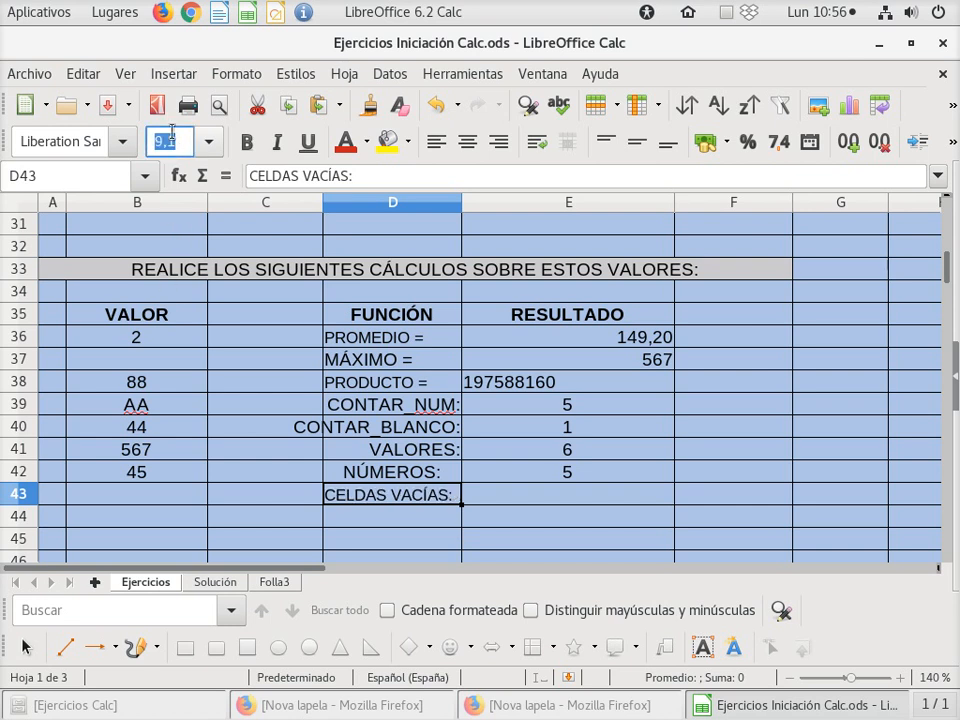
click(175, 140)
key(BackSpace)
text(2)
key(Escape)
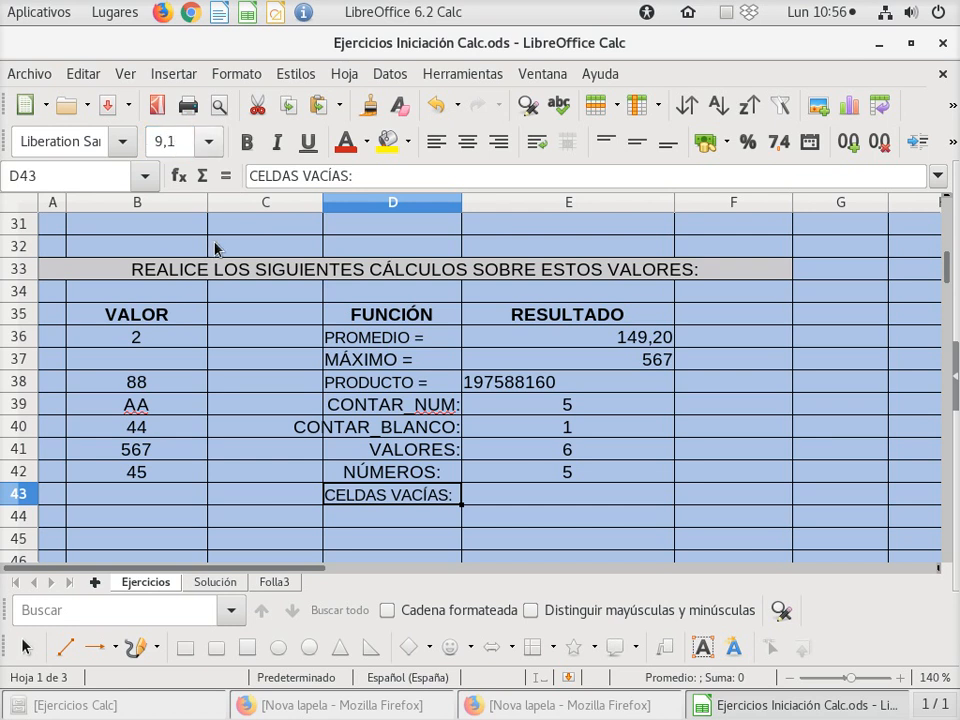
- Set the font size of the "CELDAS VACÍAS:" label in D43 to 9,5
click(503, 496)
click(398, 498)
click(178, 141)
click(180, 141)
key(BackSpace)
text(5)
key(Return)
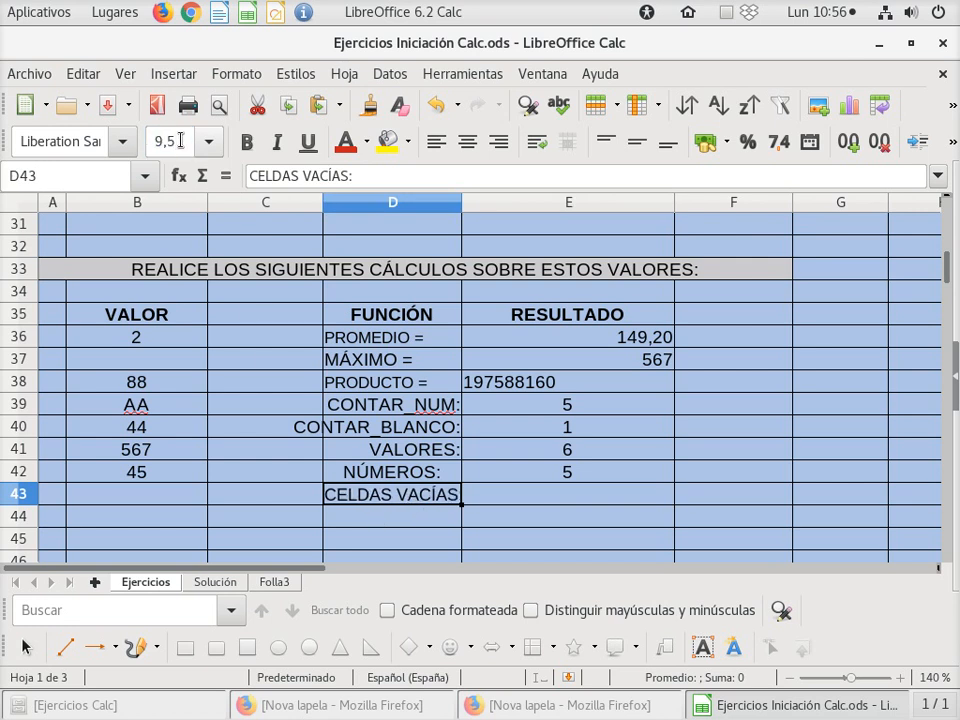
- Enter the formula =E40 in cell E43 as the result for the empty cells
click(558, 495)
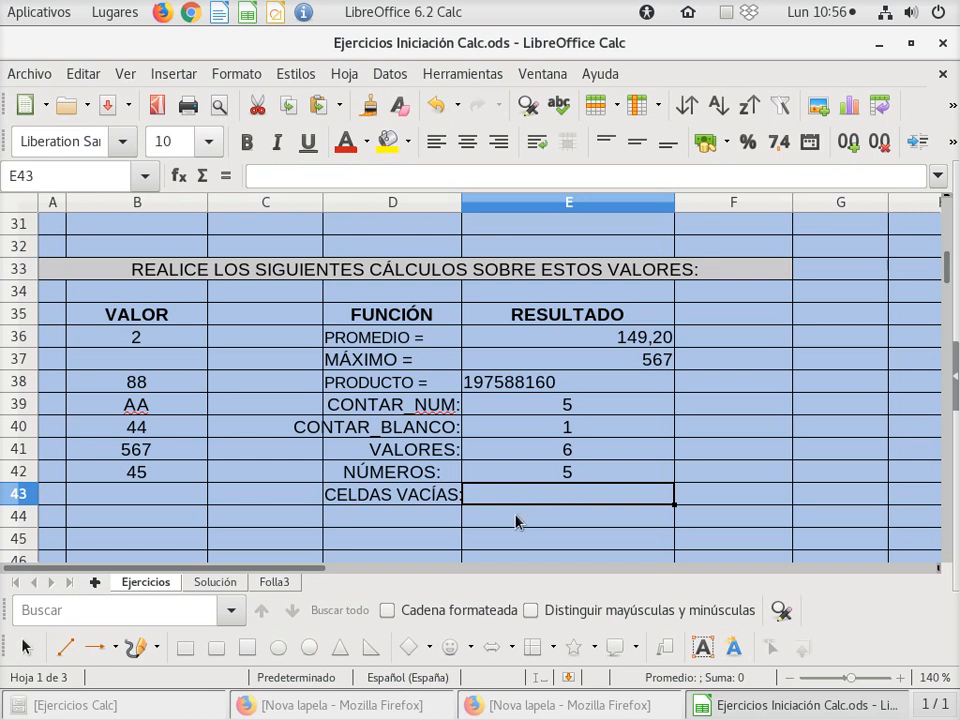
click(512, 430)
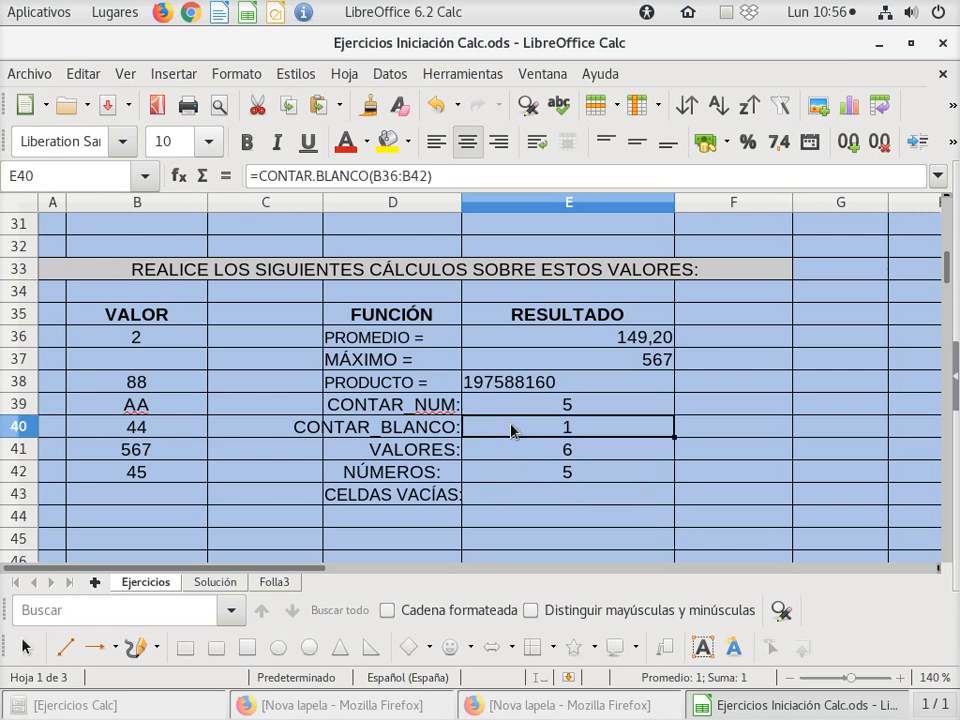
click(510, 497)
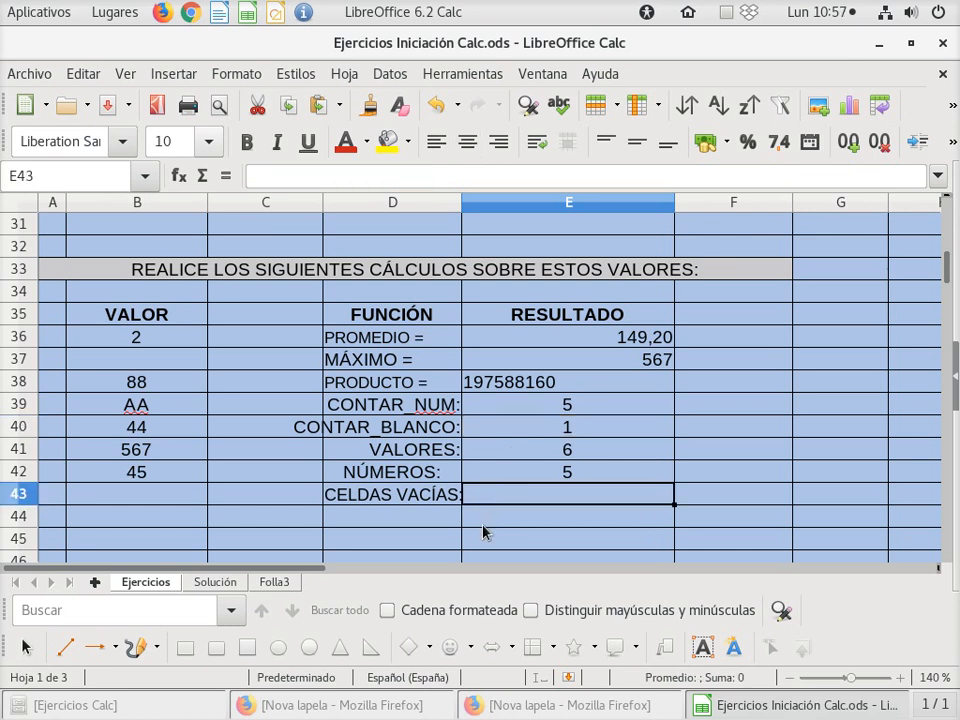
text(=)
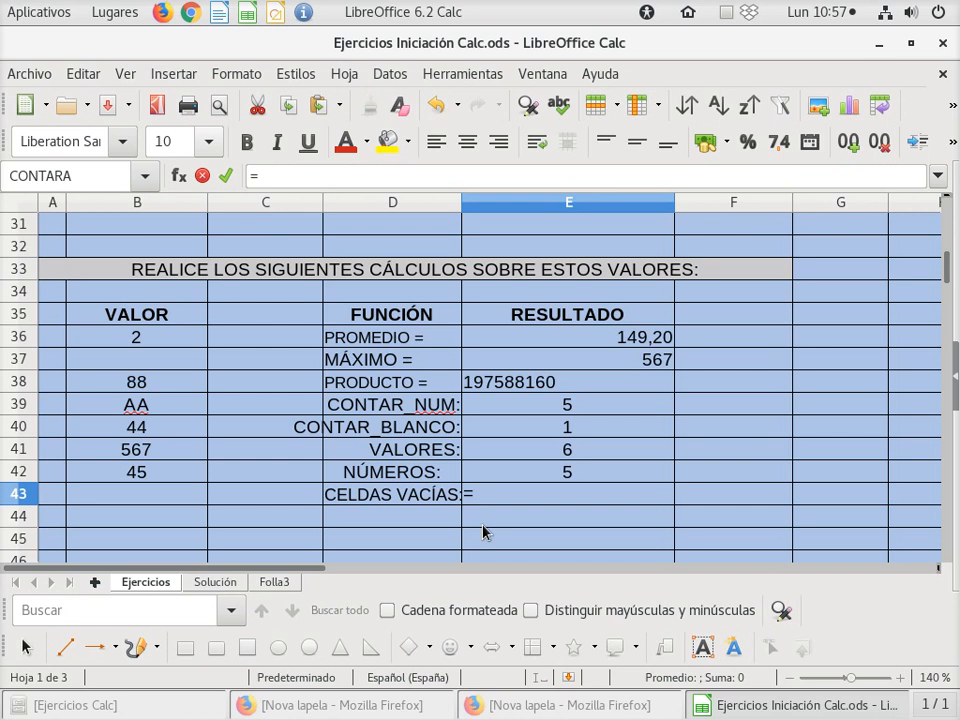
click(503, 428)
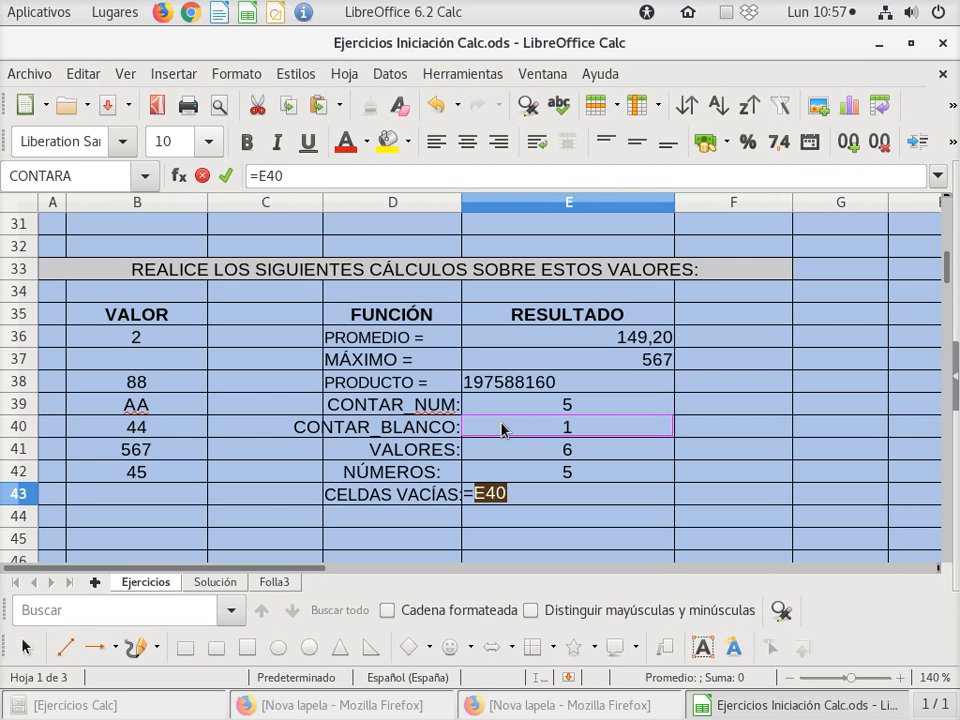
key(Return)
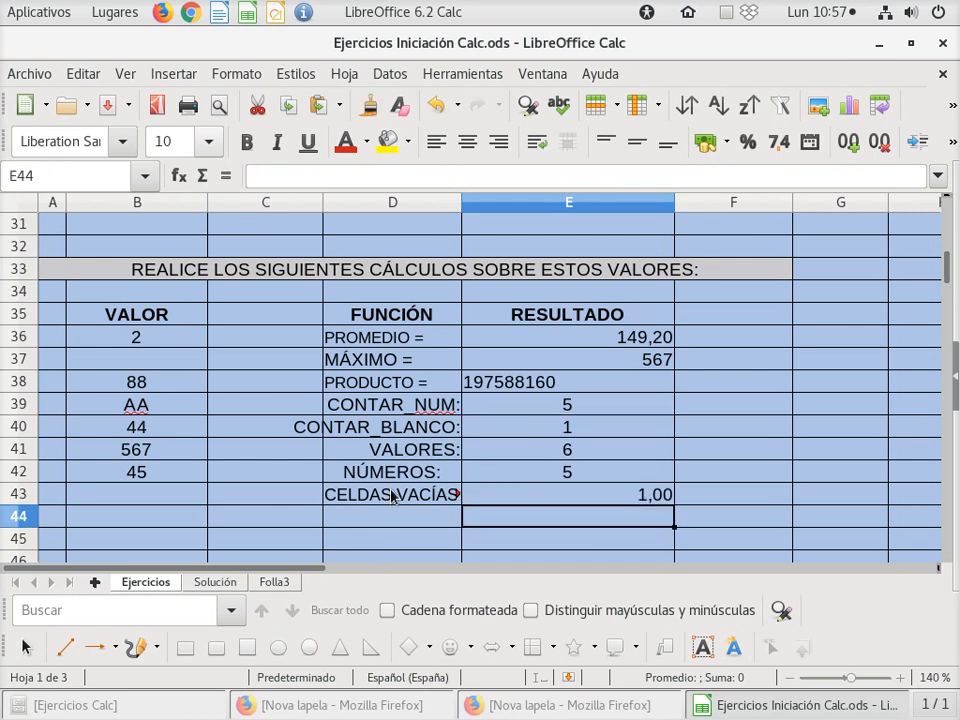
- Format the result in cell E43 as a number with 0 decimals and center it horizontally
click(391, 497)
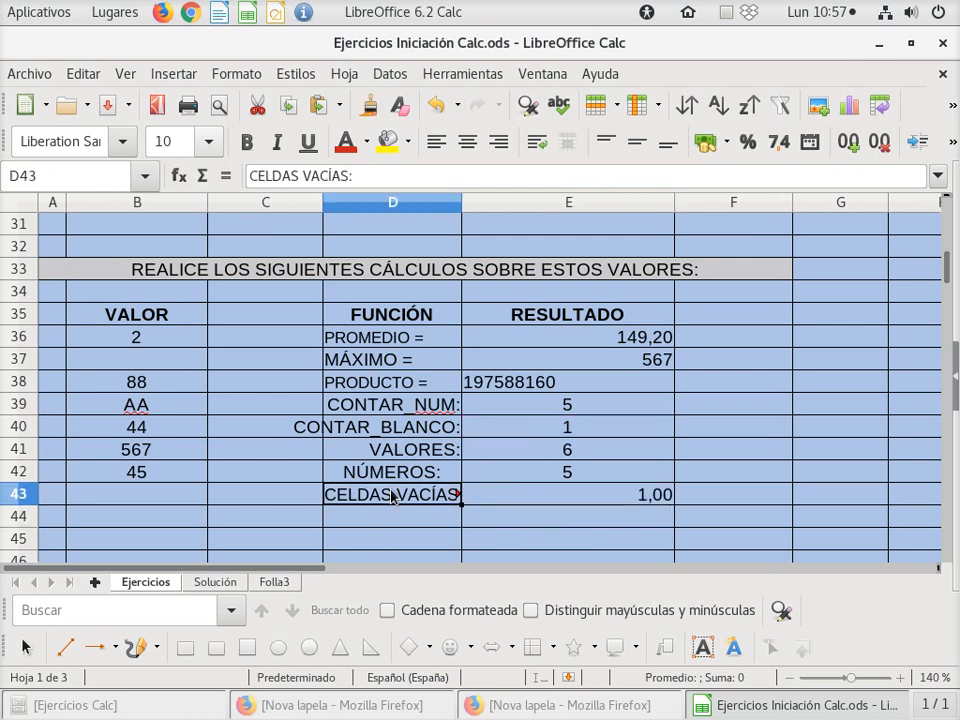
click(522, 496)
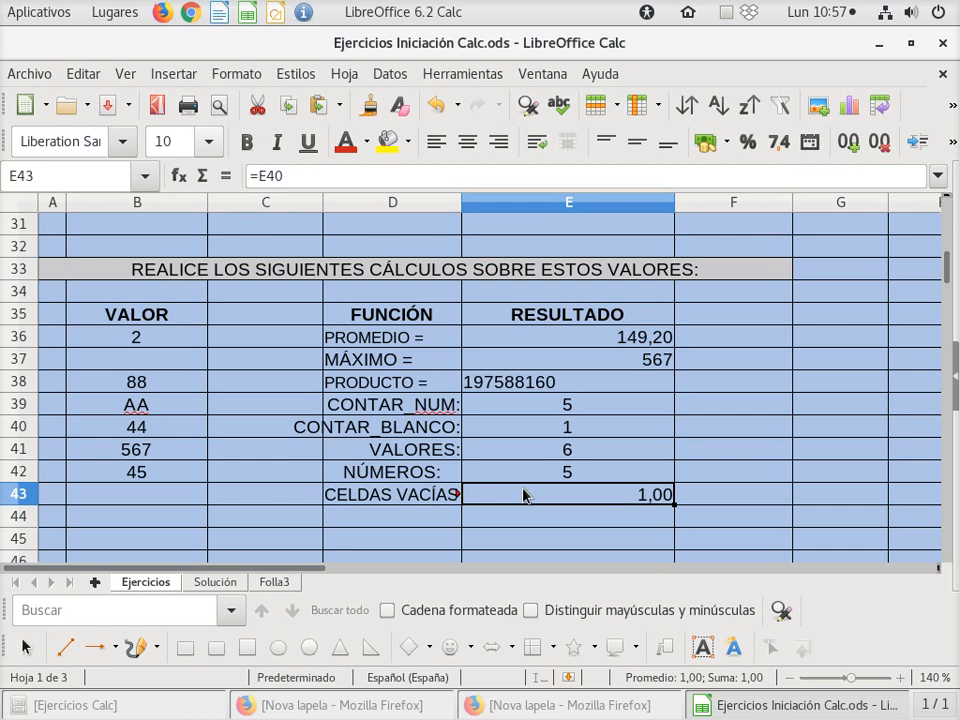
right_click(524, 494)
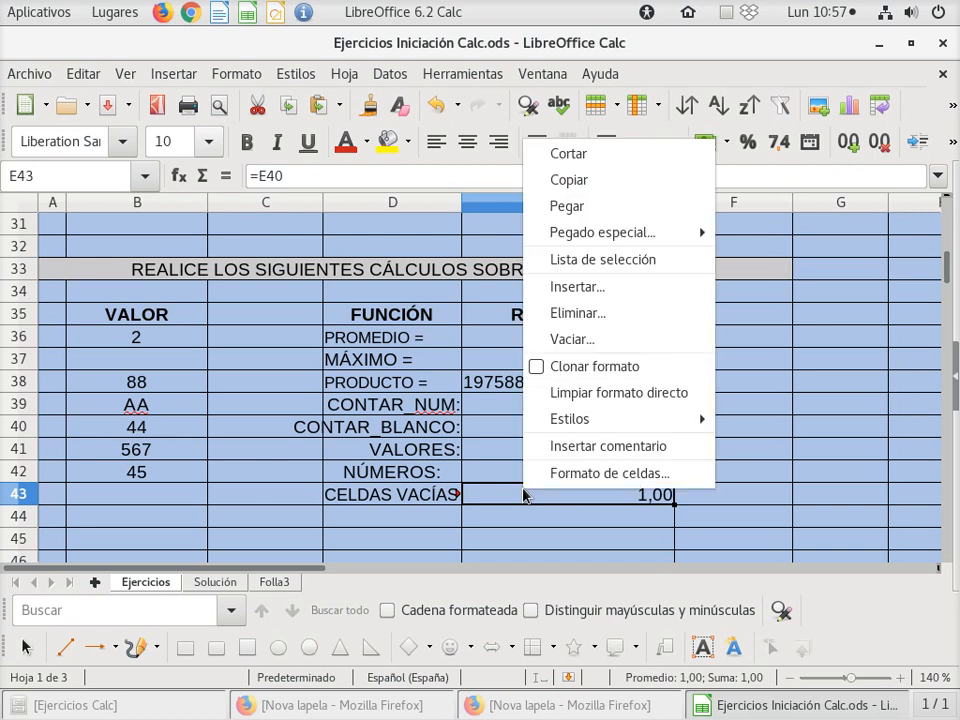
click(576, 473)
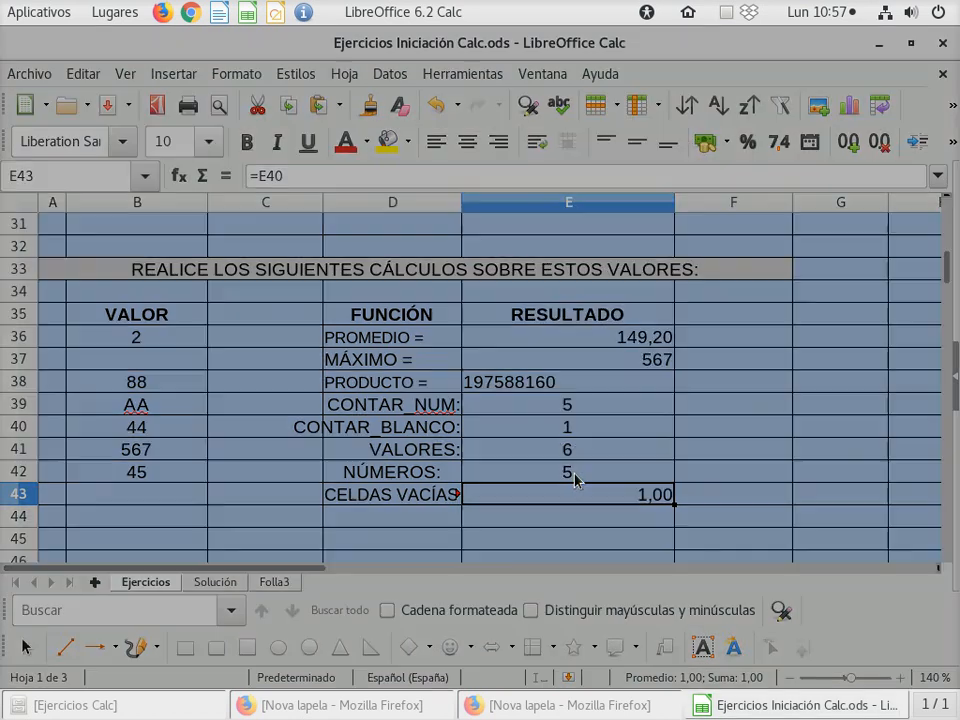
click(339, 455)
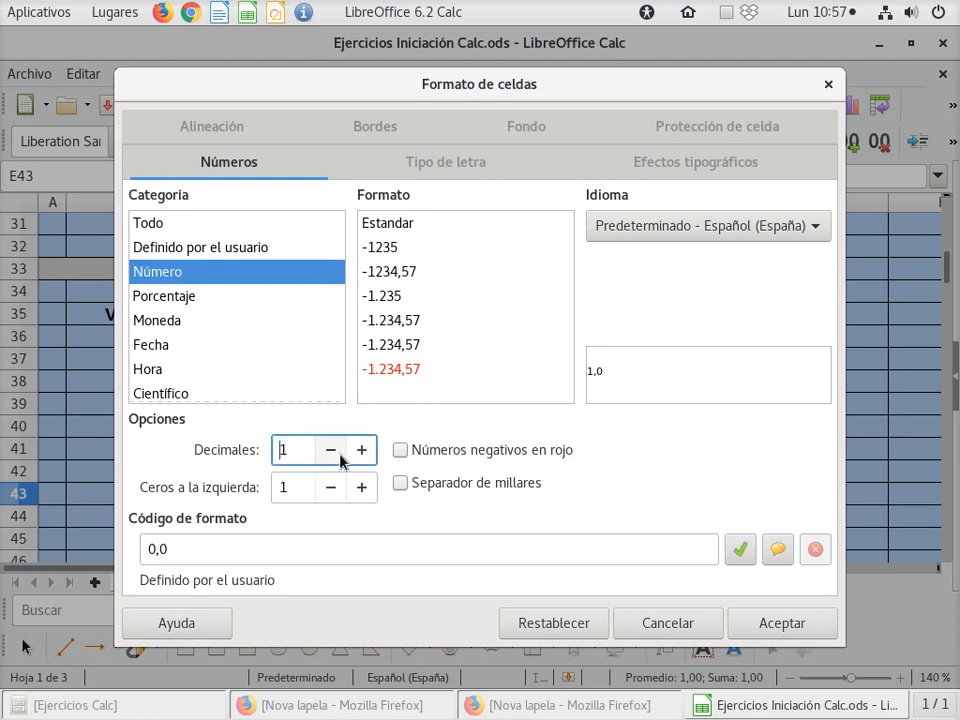
click(340, 453)
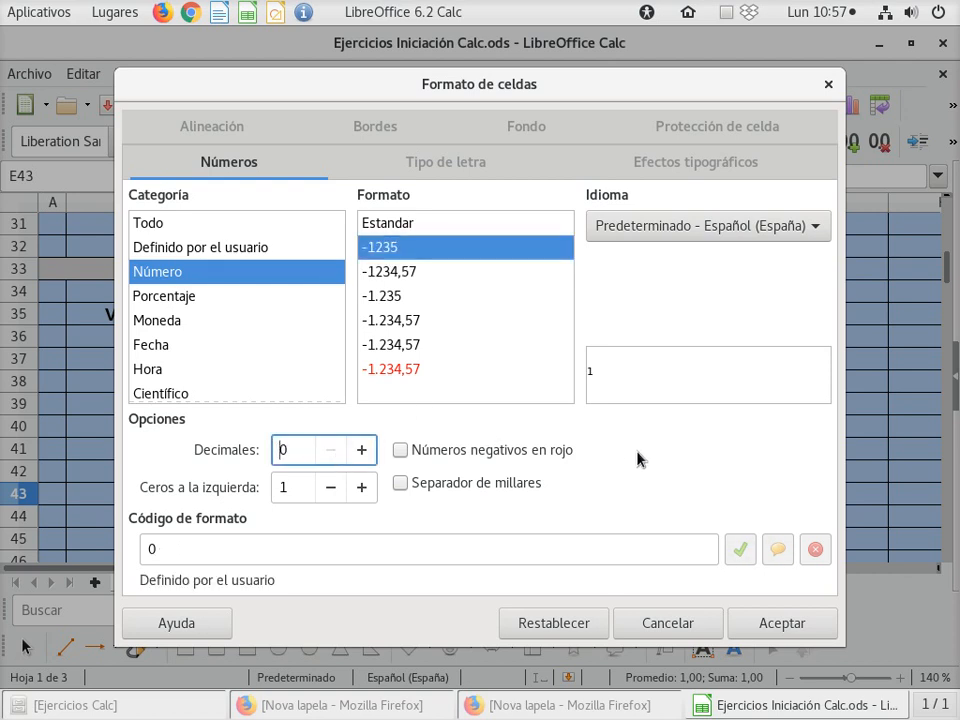
click(750, 624)
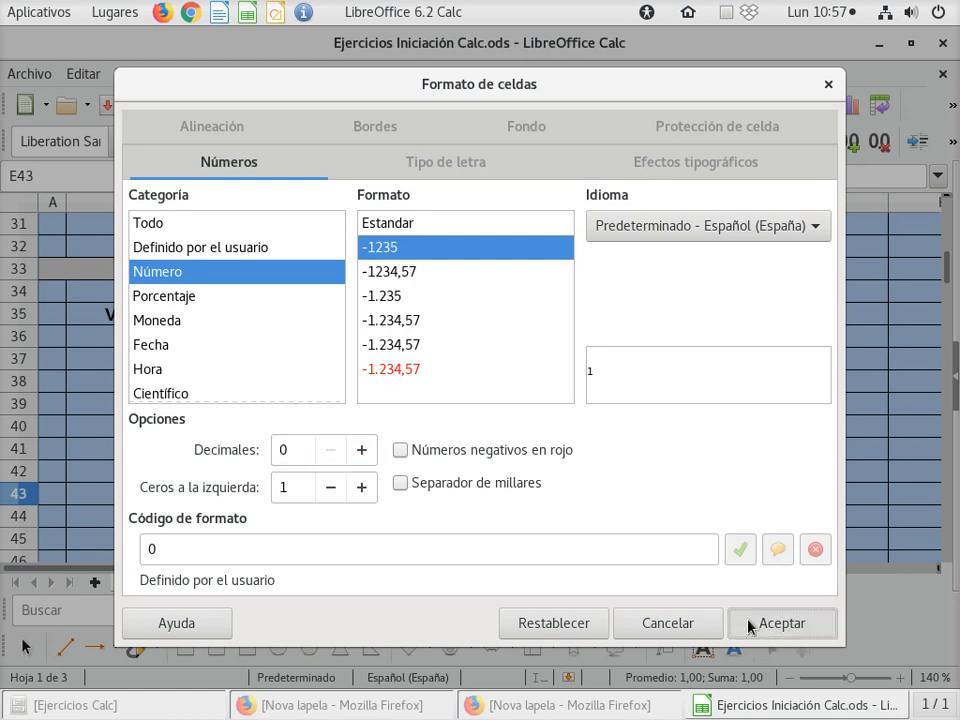
click(467, 142)
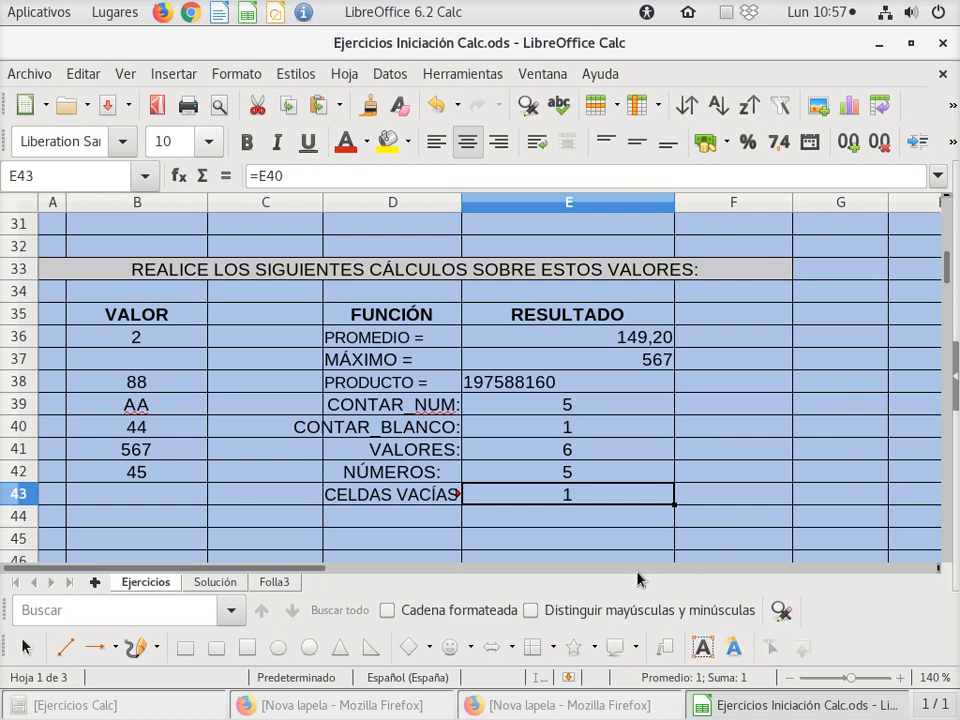
- Enter the label "TEXTOS:" in cell D44
click(366, 527)
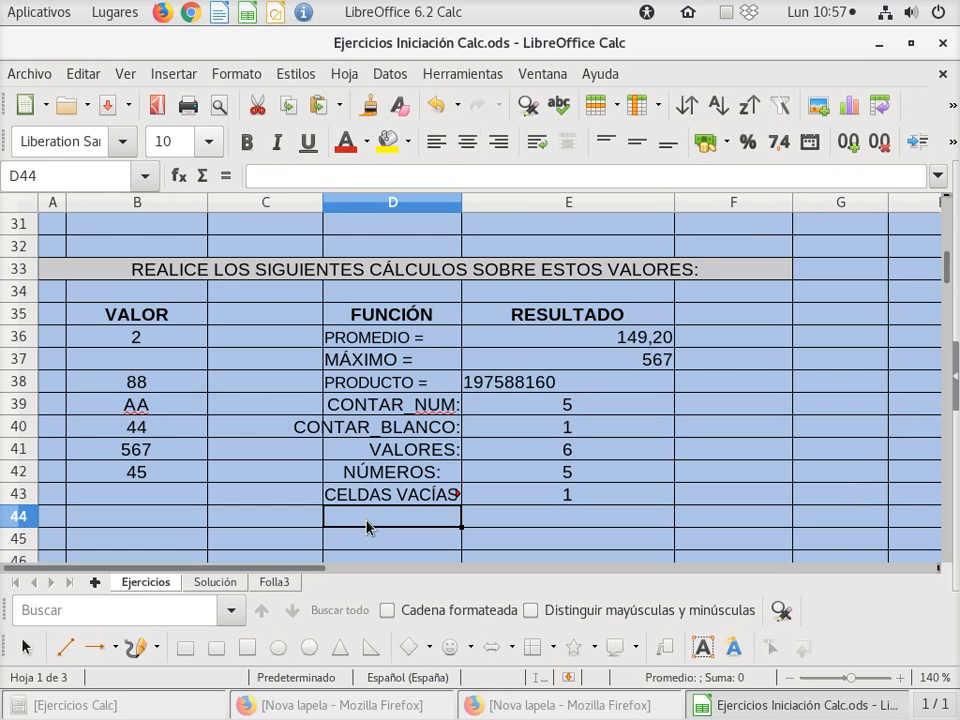
text(TEXTOS)
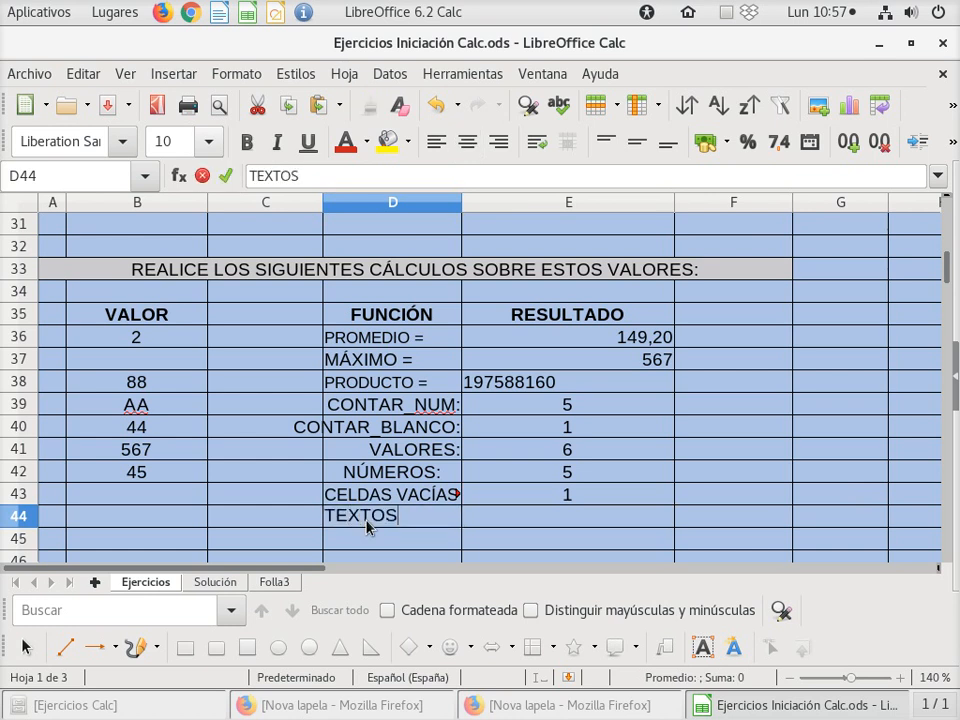
key(Return)
click(366, 527)
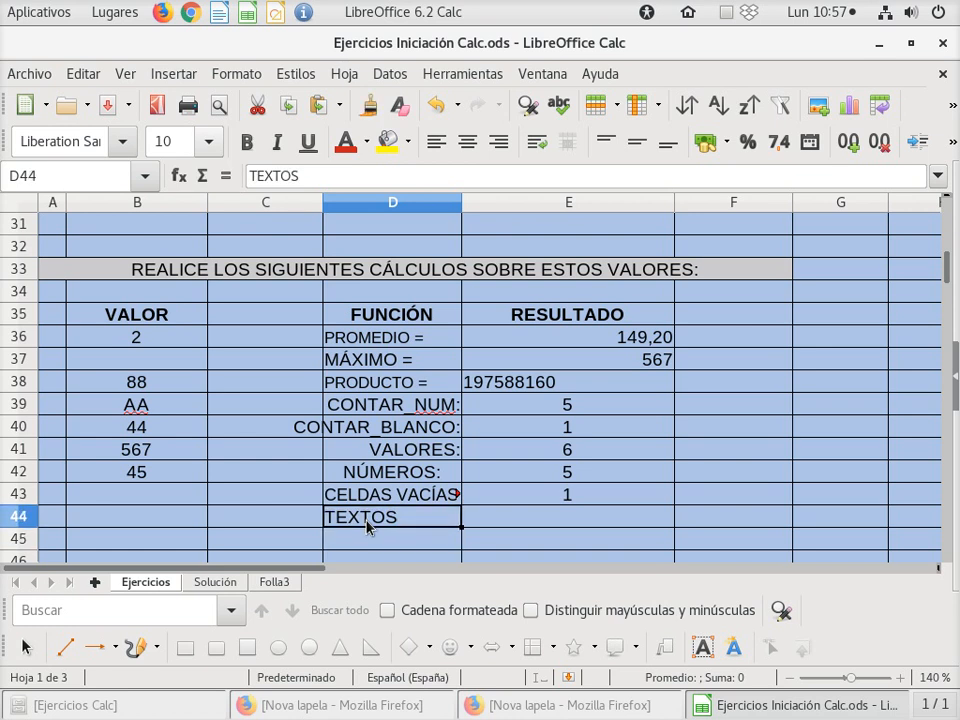
double_click(416, 520)
text(:)
key(Return)
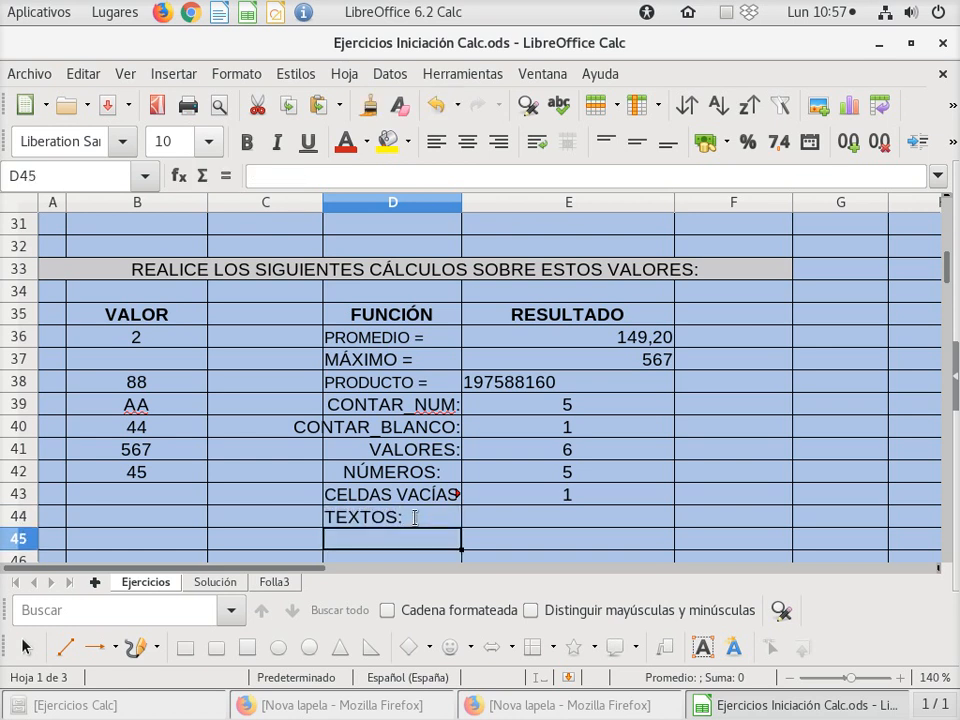
- Enter the formula =E39-E41 in cell E44
key(Up)
key(Right)
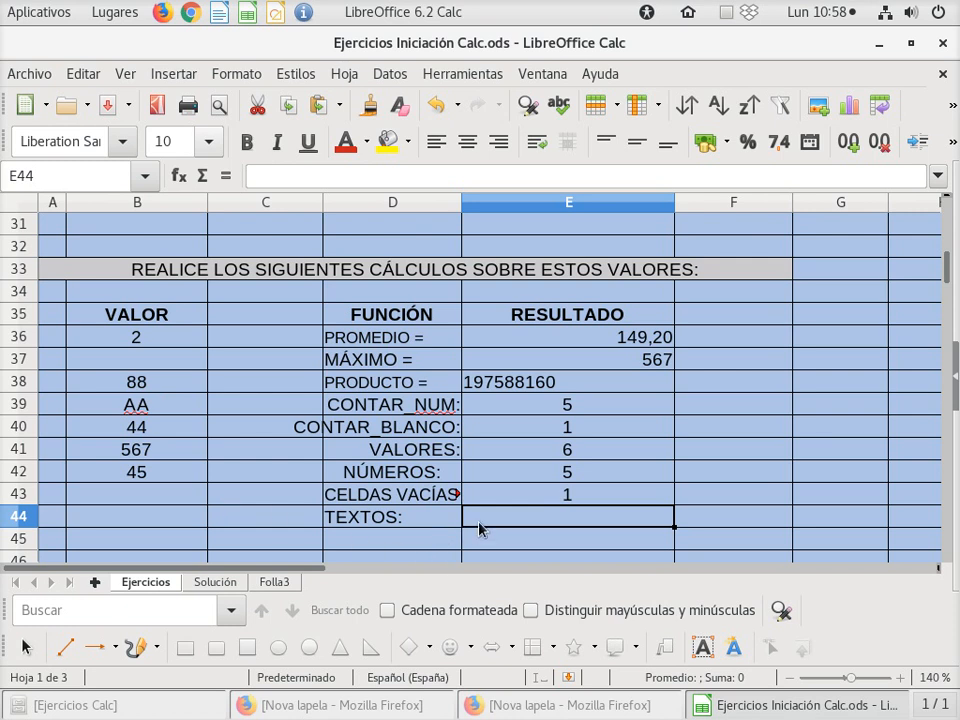
text(=)
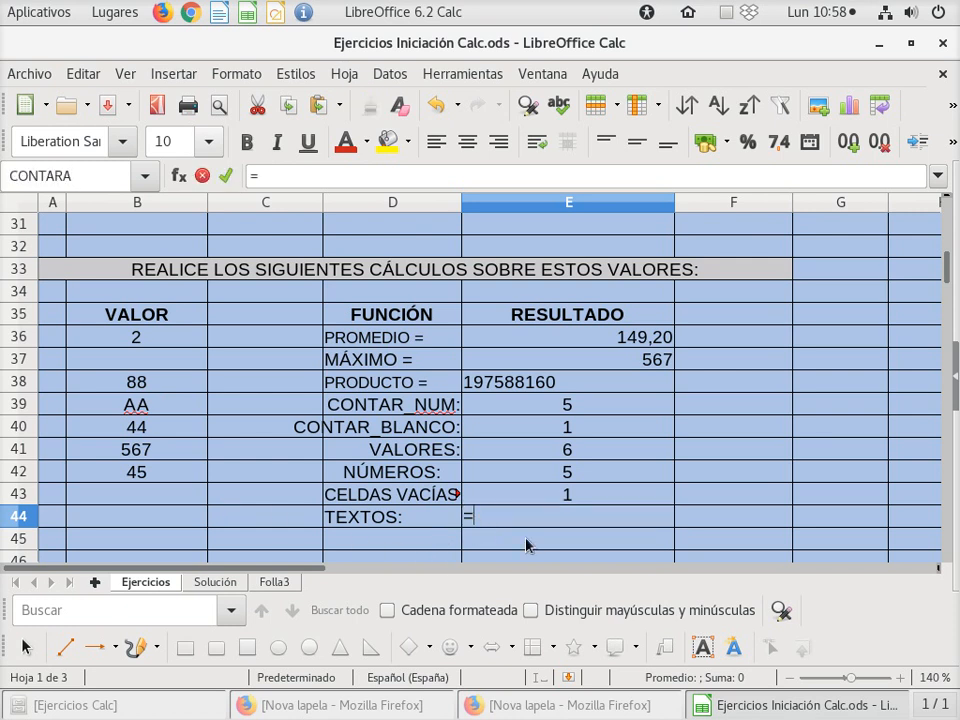
click(530, 406)
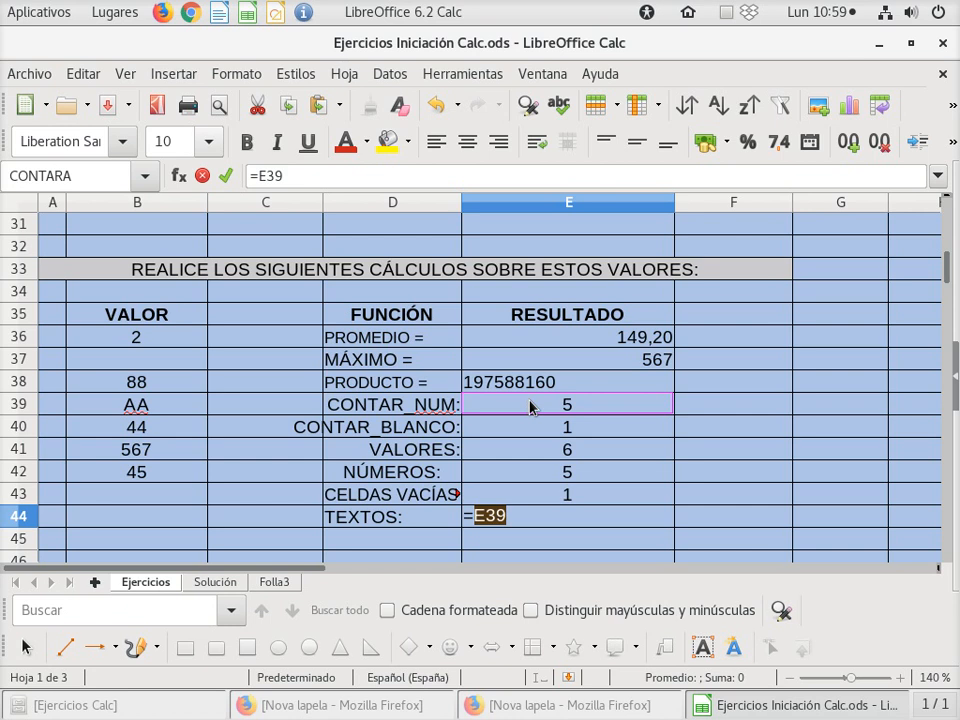
text(-)
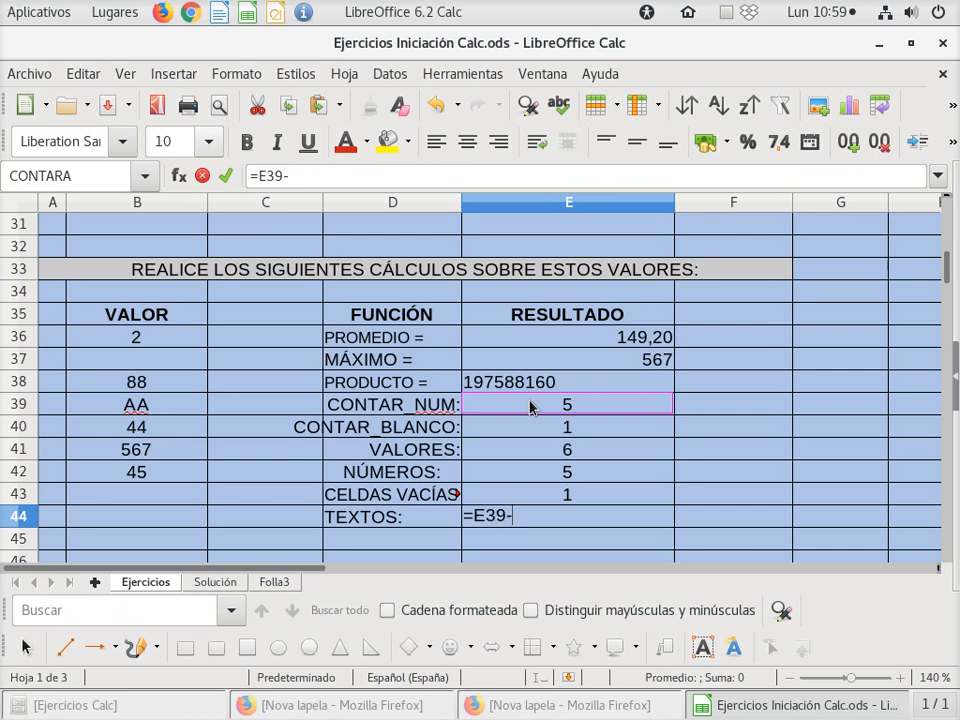
click(517, 457)
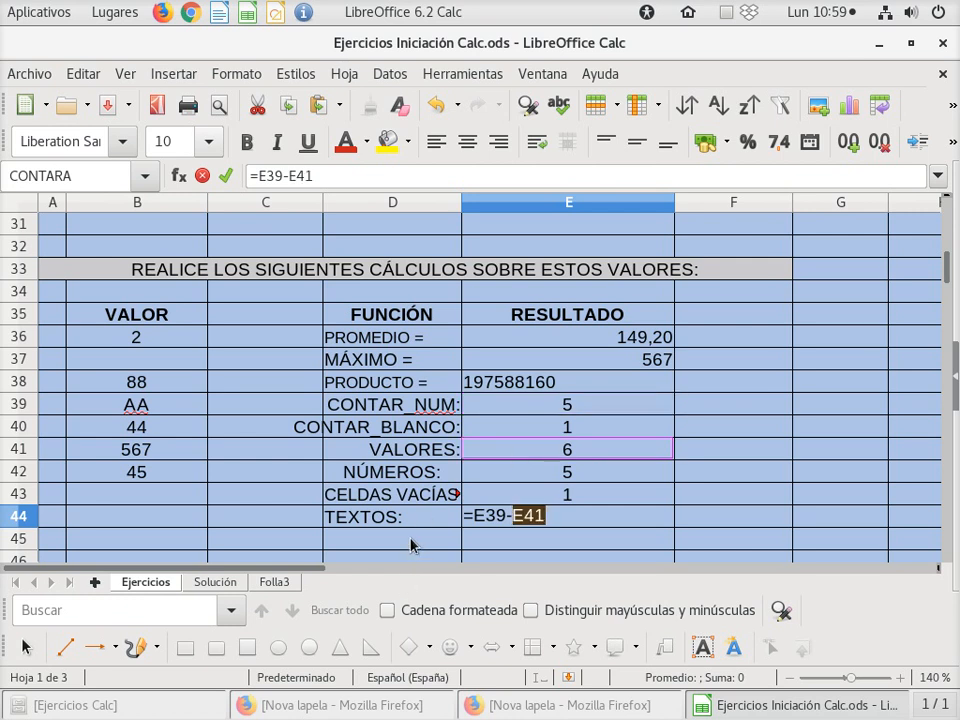
key(Return)
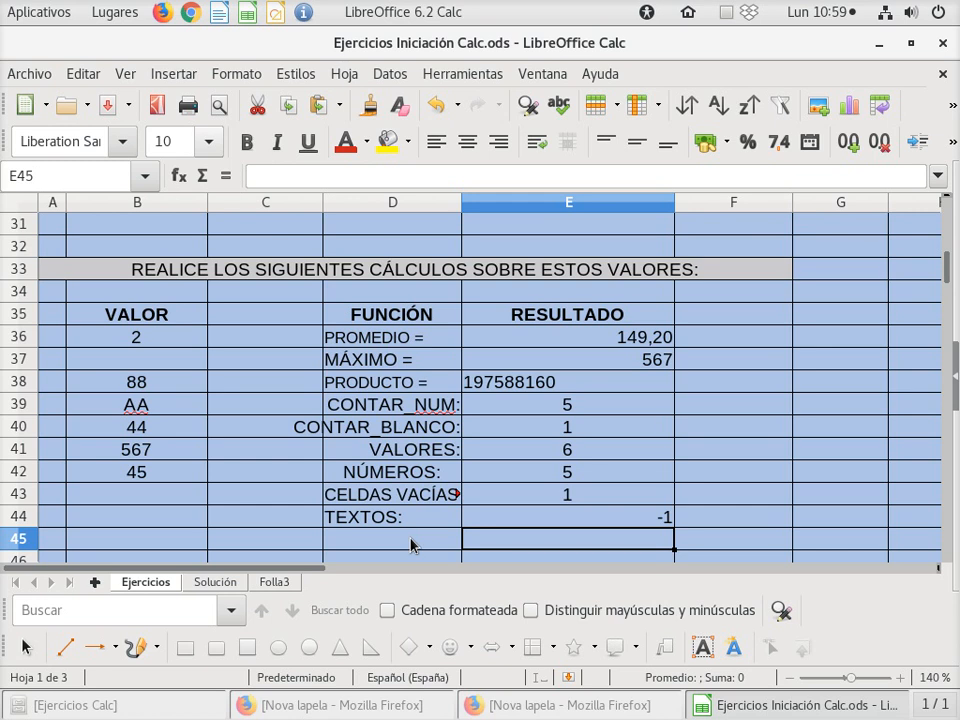
- Change the formula in cell E44 to =E41-E39 and center its result horizontally
double_click(514, 518)
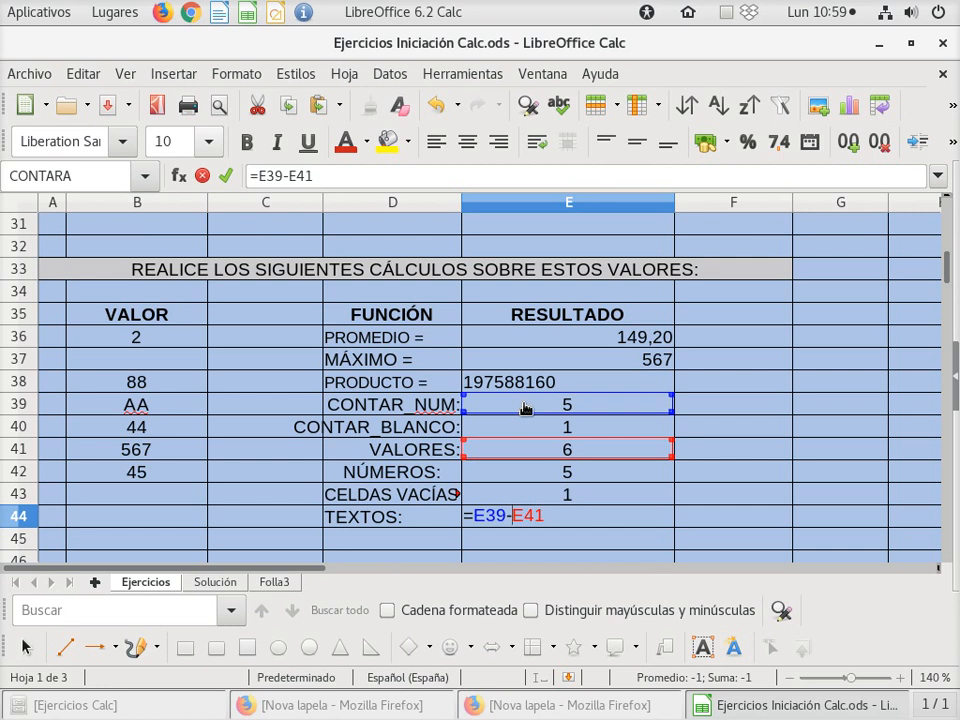
key(BackSpace)
key(BackSpace)
key(BackSpace)
key(BackSpace)
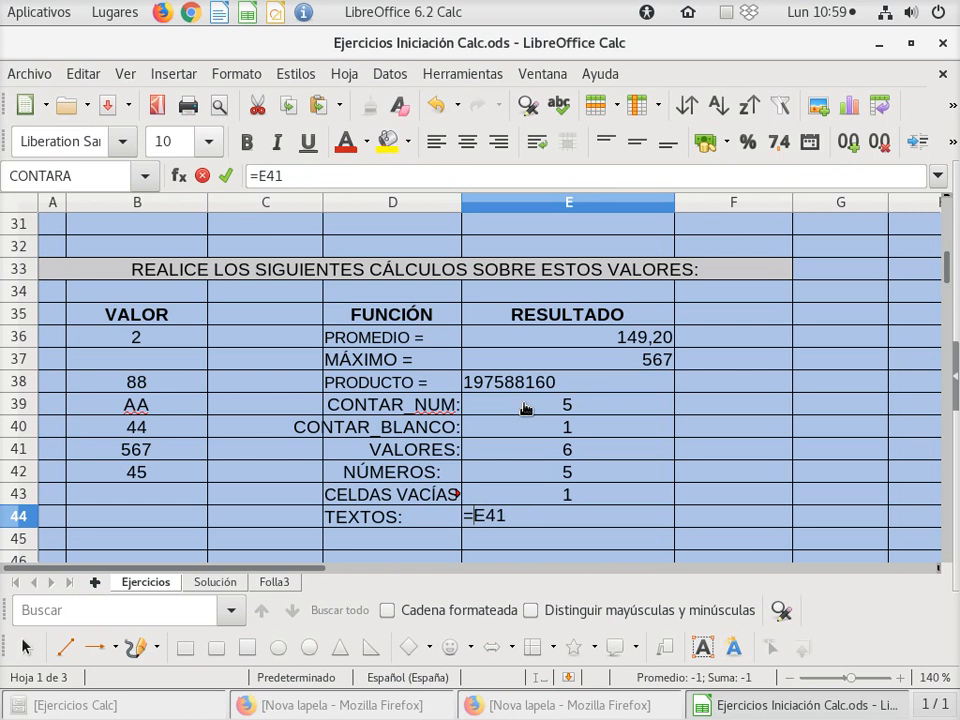
text(-)
click(529, 407)
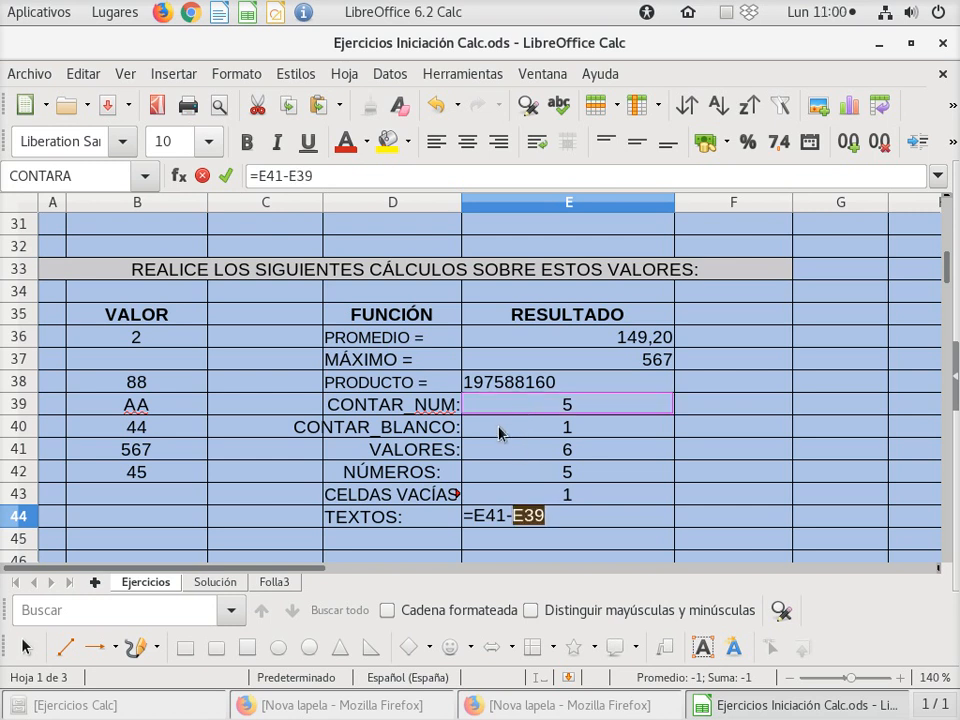
key(Return)
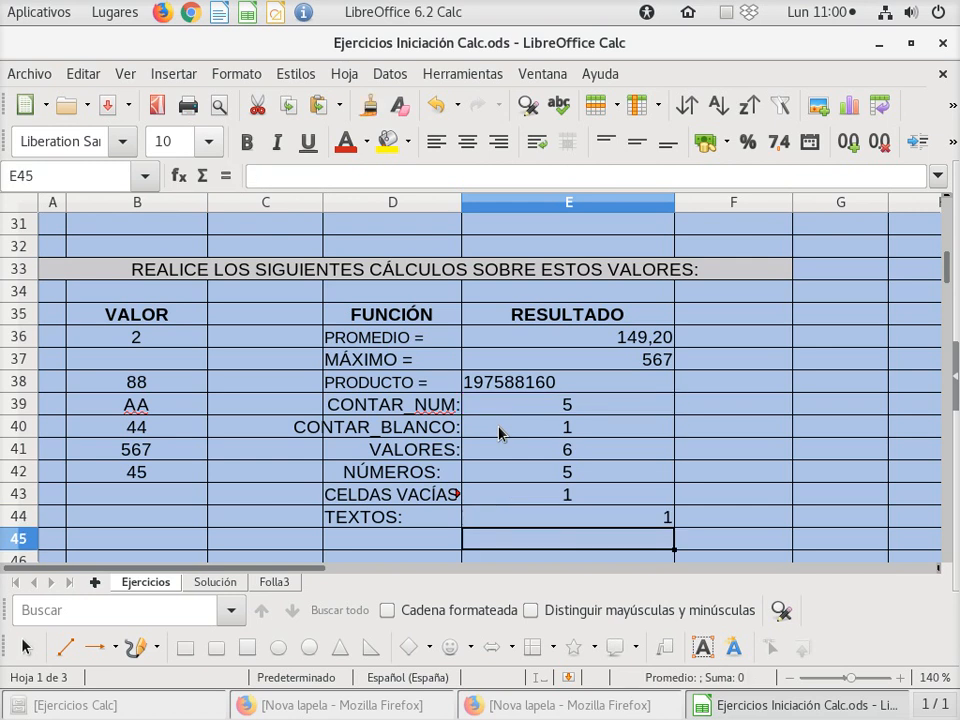
click(546, 517)
click(462, 142)
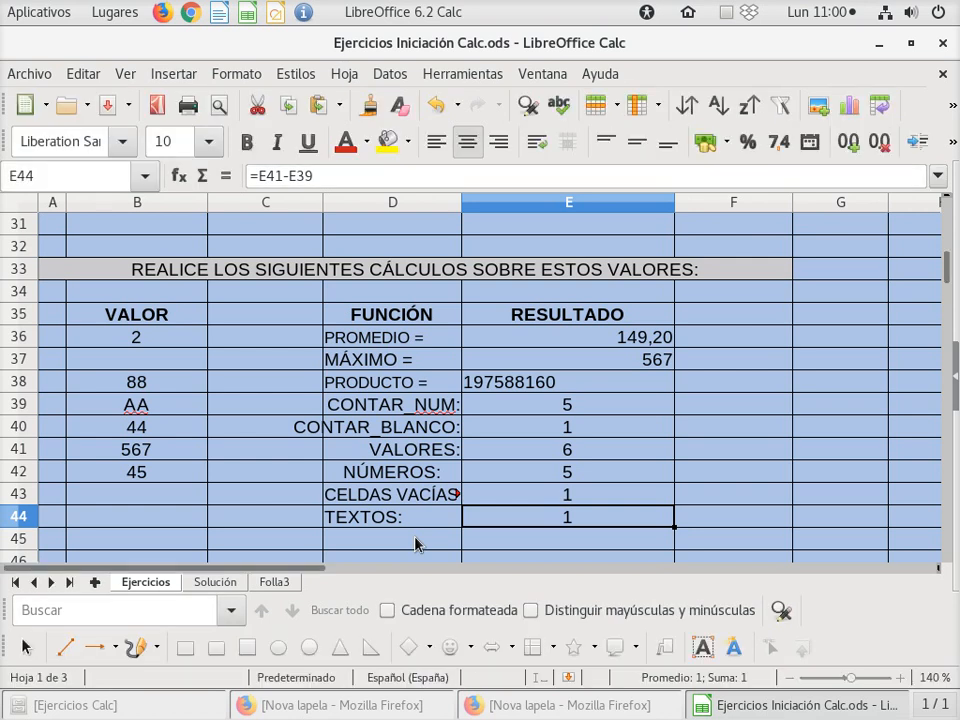
- Enter the label "TOTAL CELDAS:" in cell D45
scroll(418, 522, down, 1)
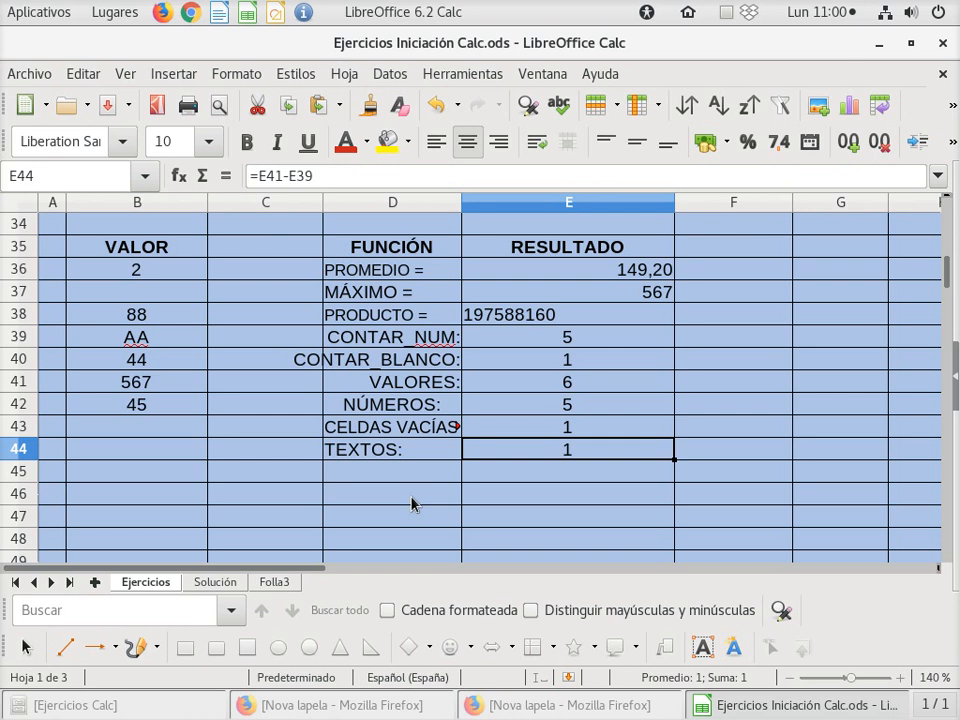
click(390, 472)
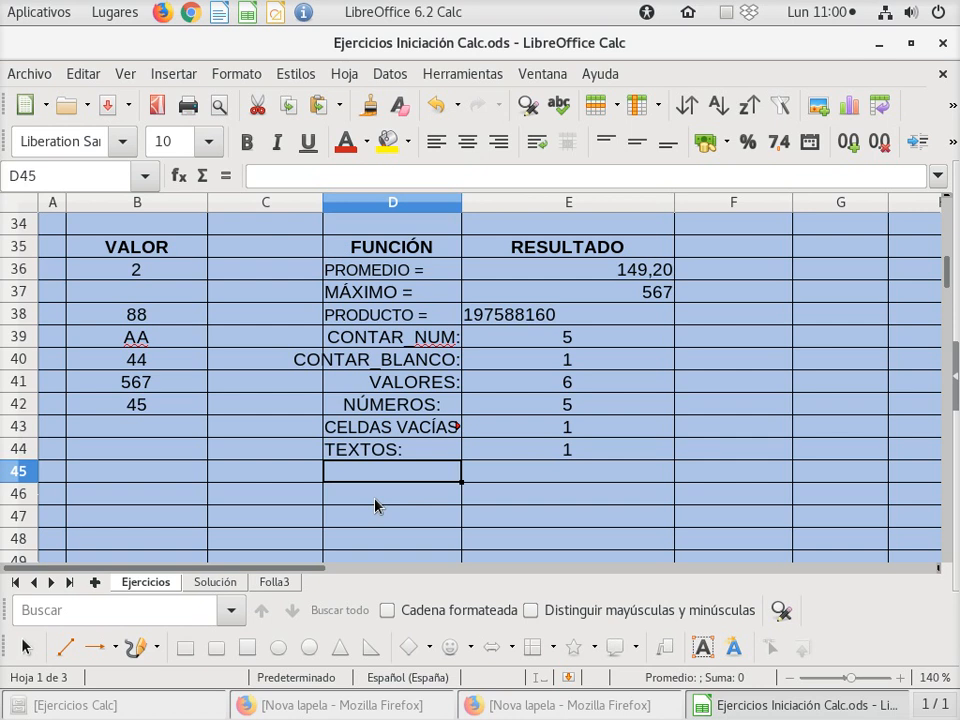
text(t)
key(BackSpace)
text(T)
key(BackSpace)
key(BackSpace)
text(TOT)
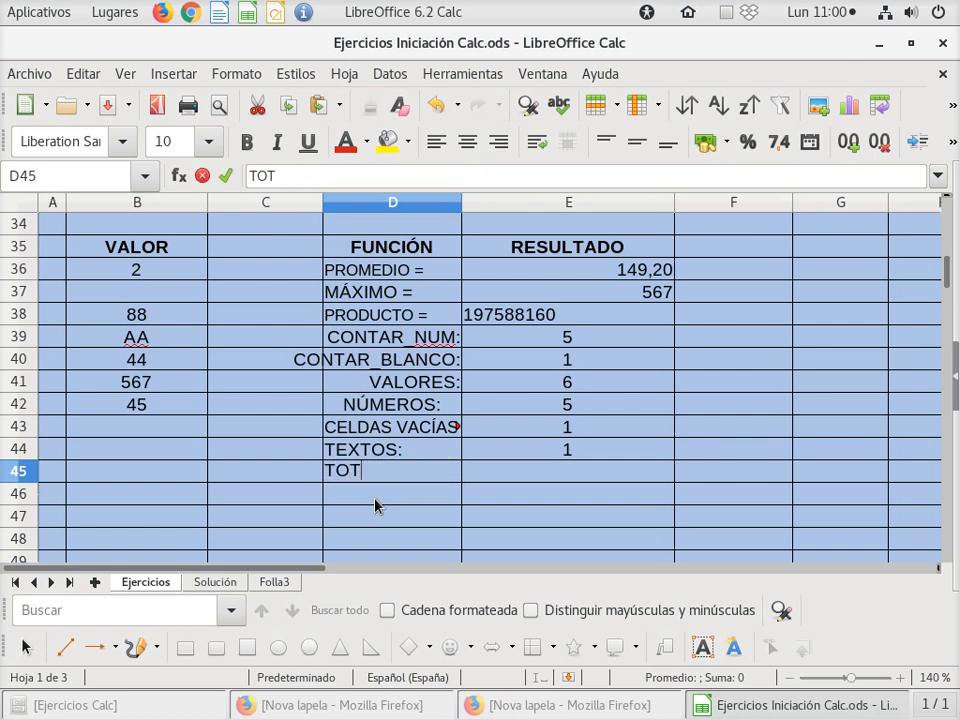
text(AL CELDAS:)
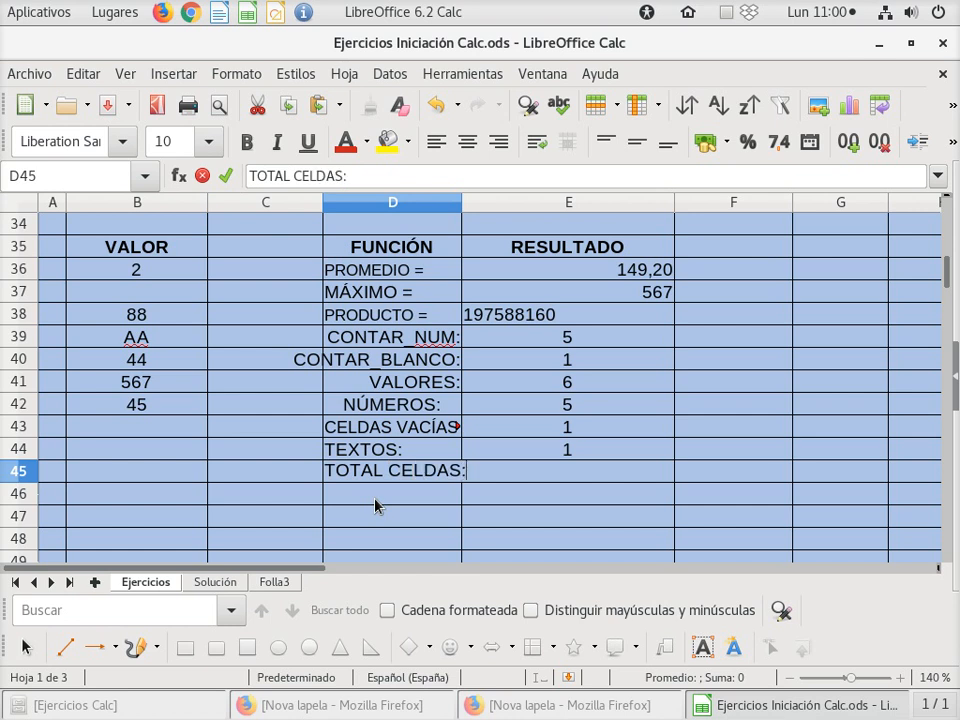
key(Return)
key(Up)
key(Right)
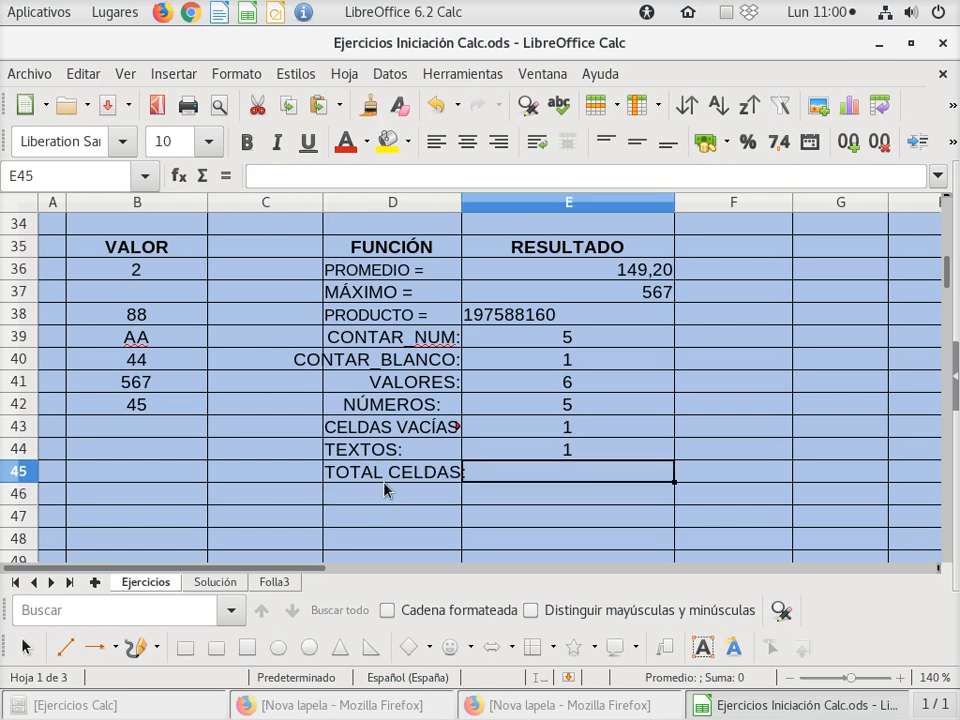
- Set the font size of the "TOTAL CELDAS:" label in cell D45 to 9,5
click(386, 492)
click(394, 477)
click(166, 140)
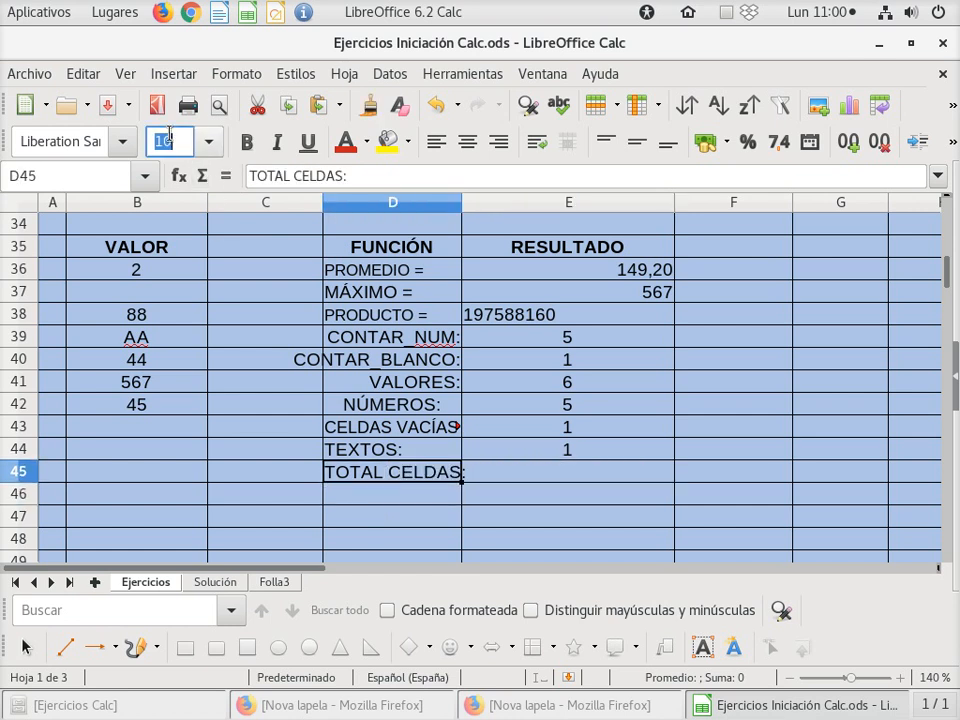
text(9,5)
key(Return)
click(521, 476)
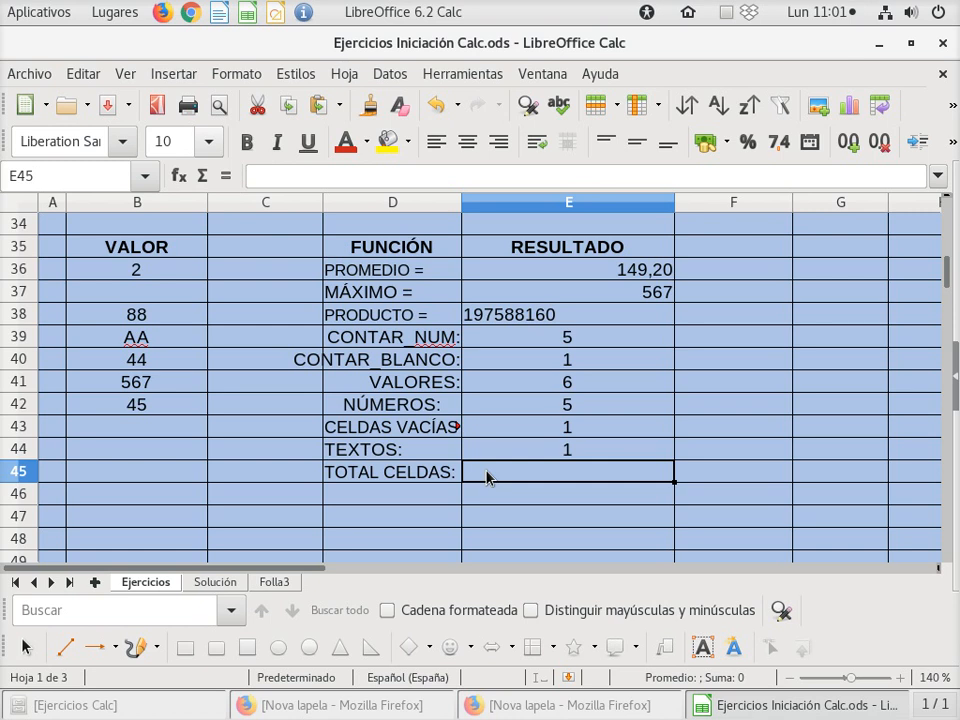
- Enter the formula =E41+E40 in cell E45 and center its result horizontally
click(383, 391)
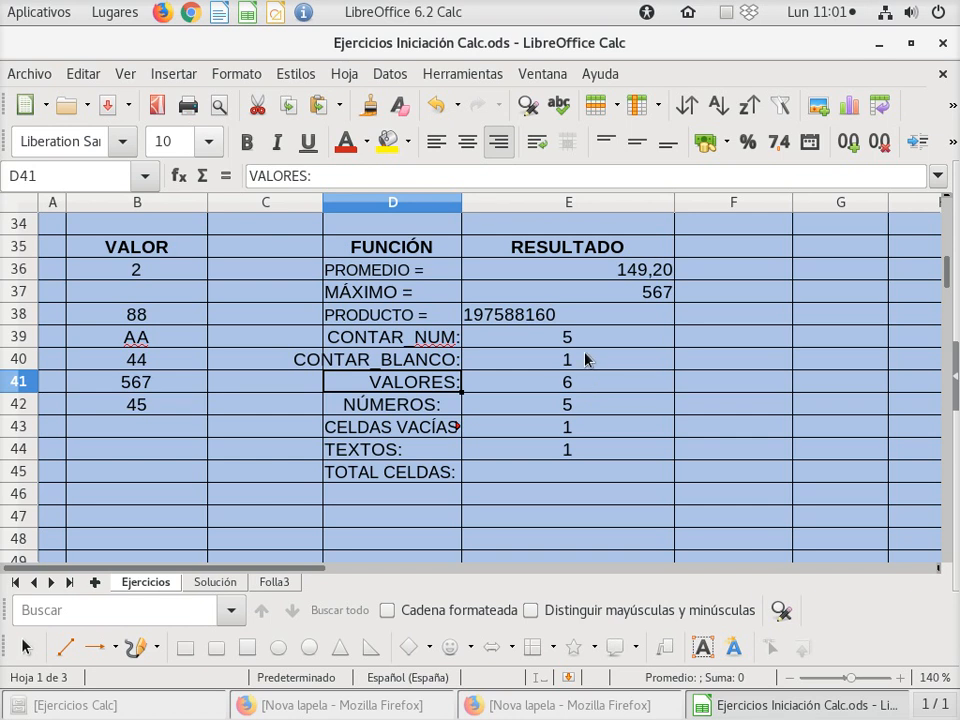
click(540, 474)
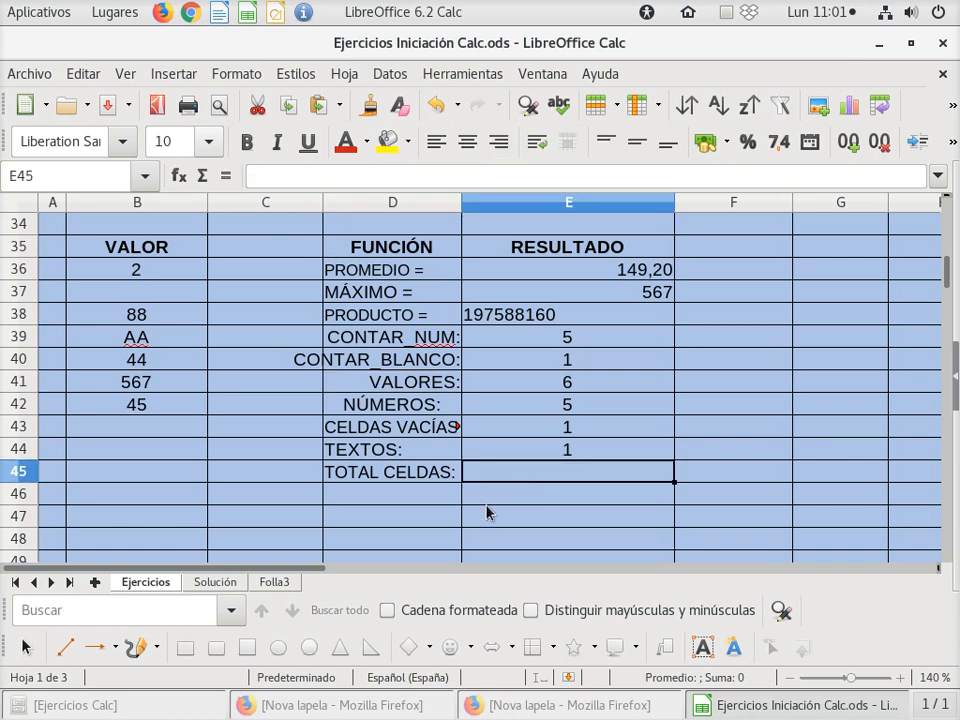
text(=)
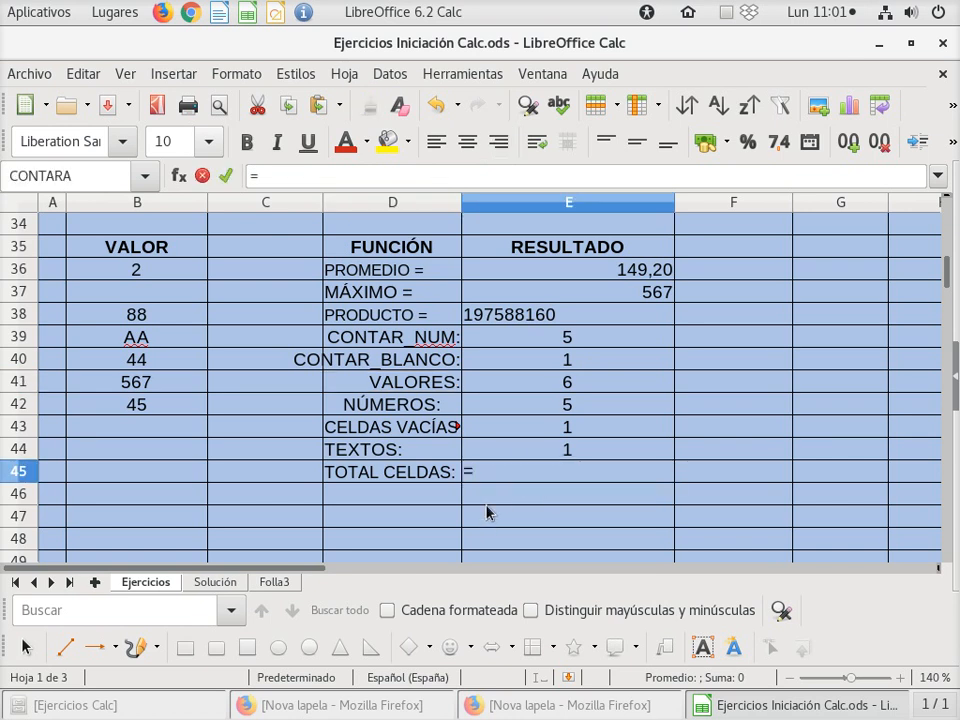
click(499, 381)
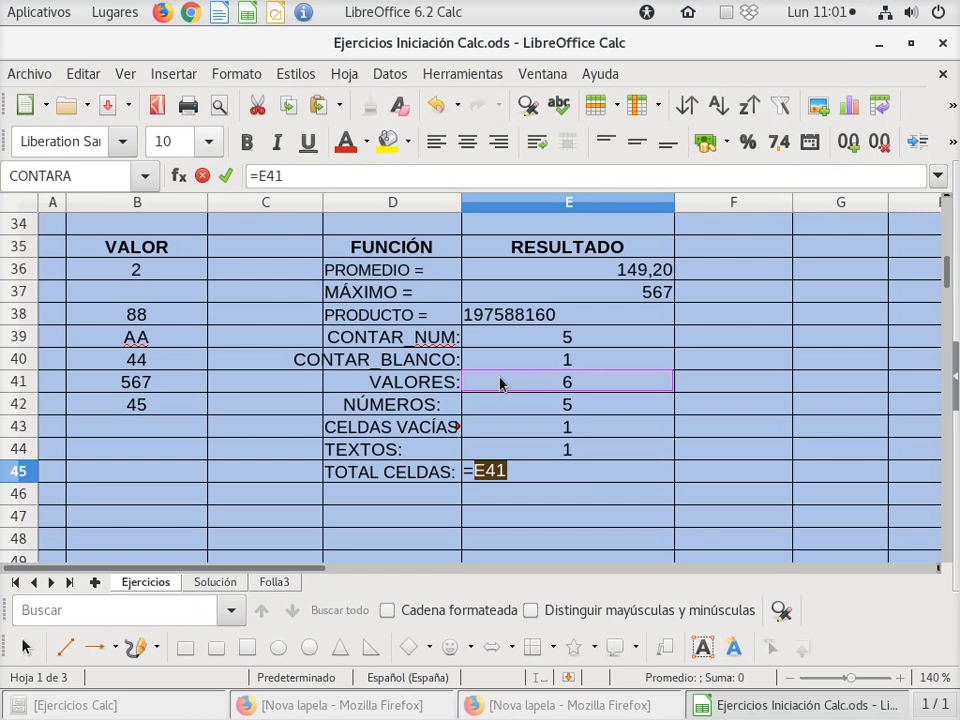
text(+)
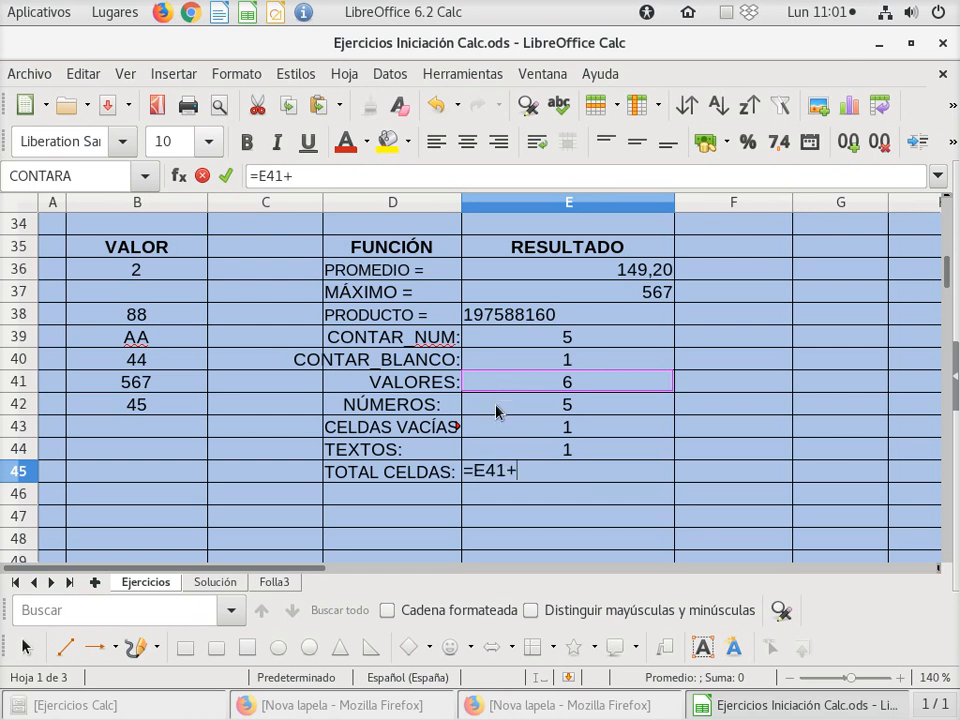
click(523, 362)
key(Return)
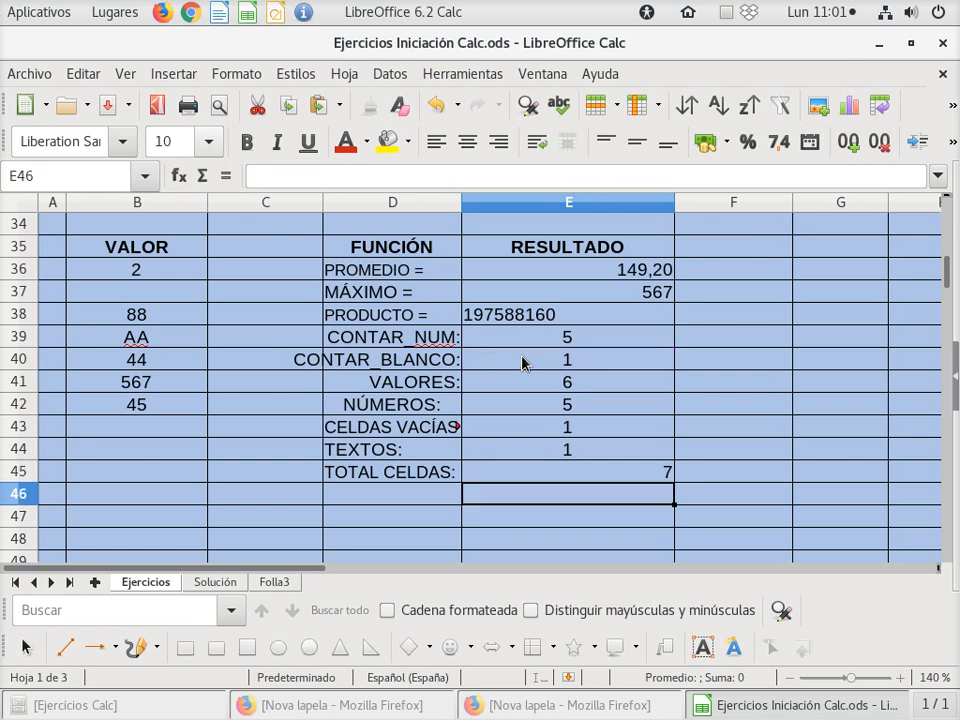
click(566, 468)
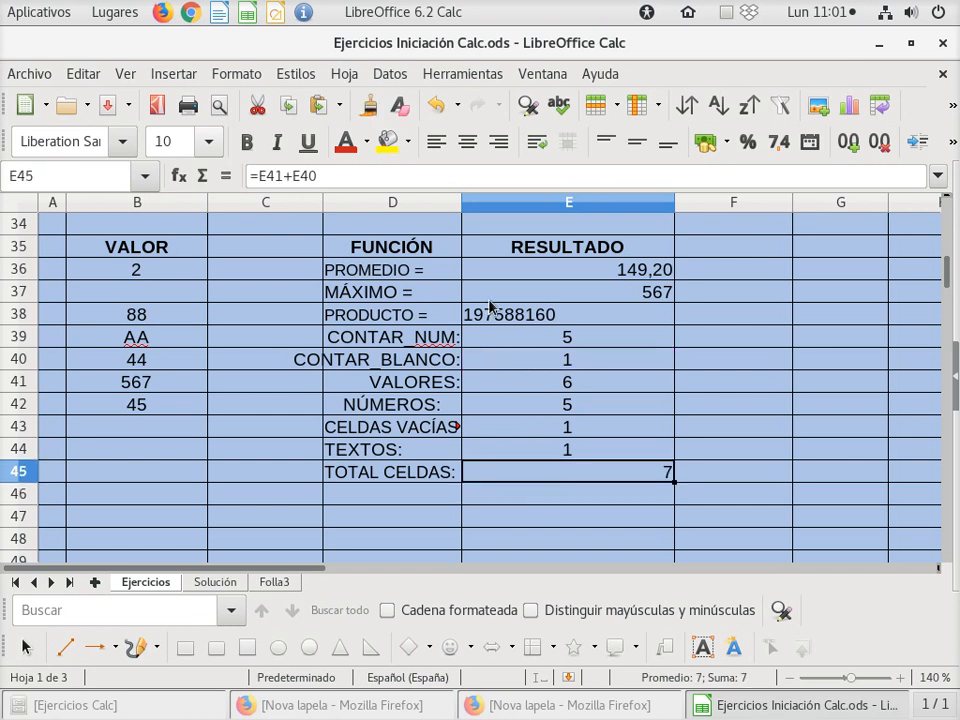
click(464, 146)
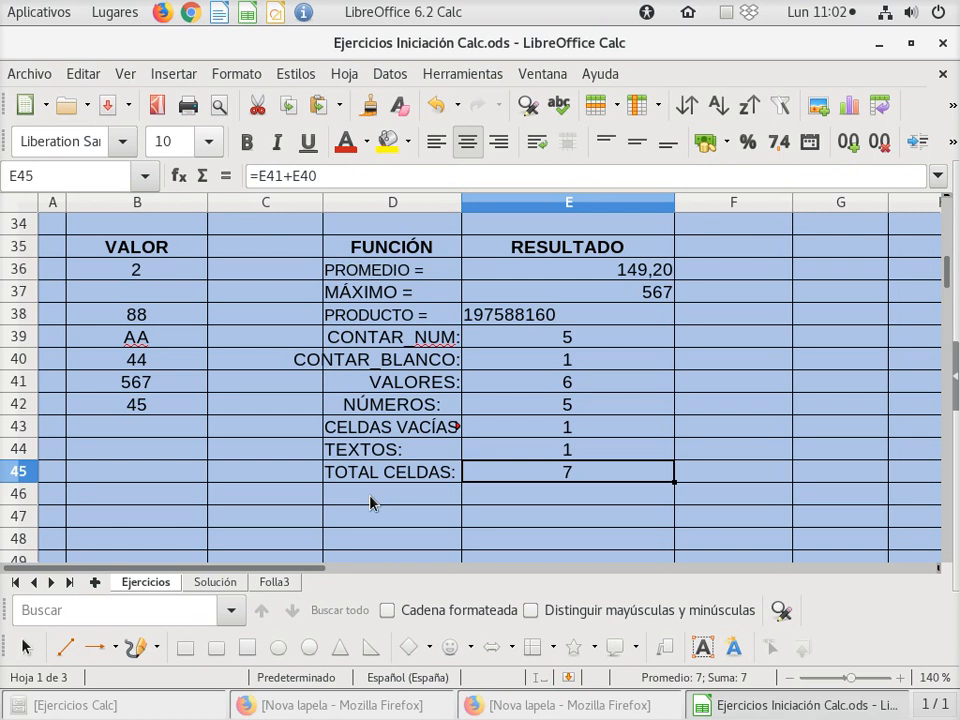
- Delete the number in cell B40 to test the count formulas
click(94, 362)
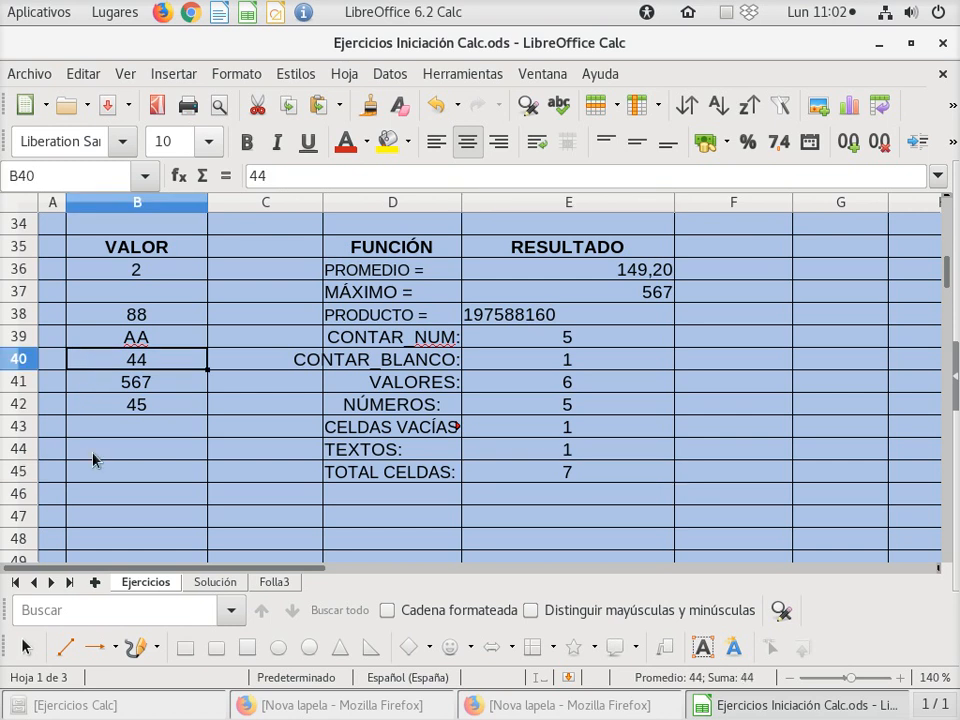
key(Delete)
key(Down)
key(Up)
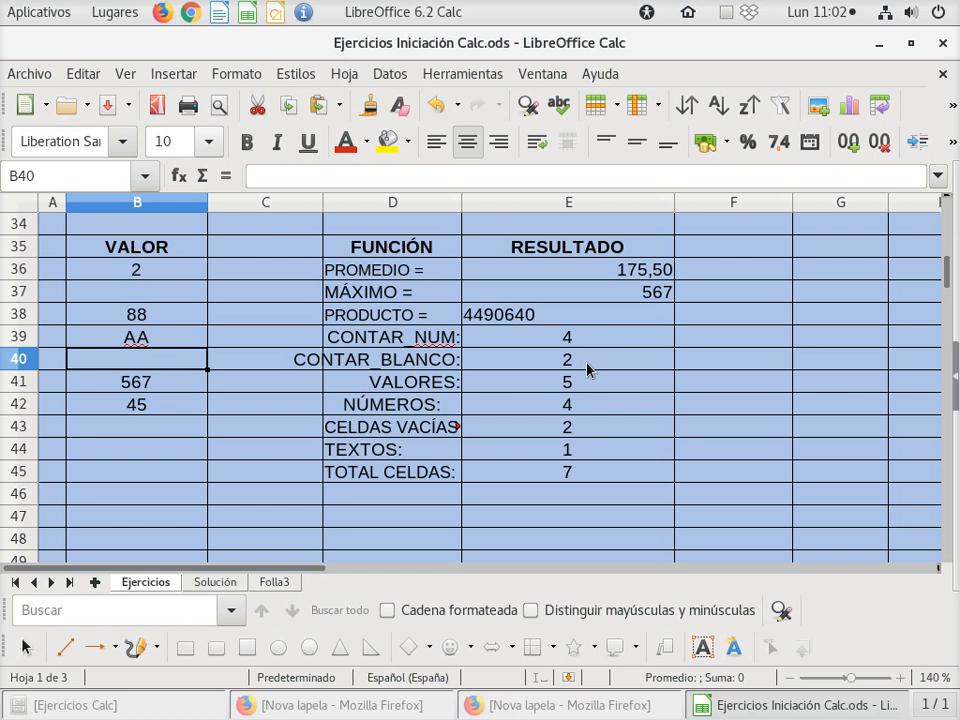
- Make the total cell count in E45 bold
click(585, 477)
click(246, 141)
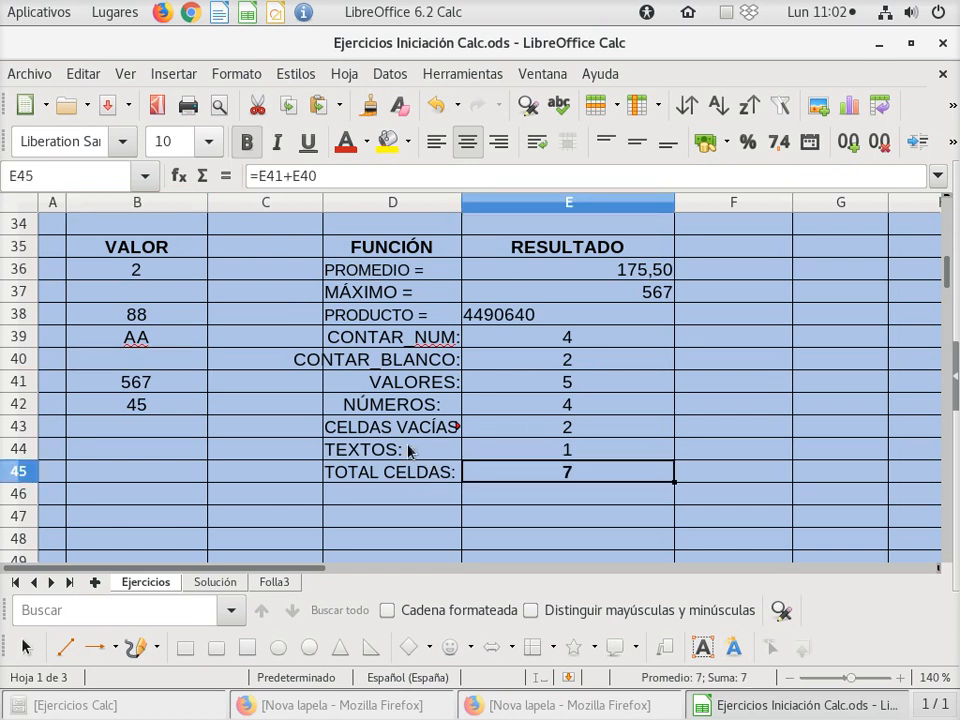
- Replace the value in cell B36 with the text QQ
click(160, 274)
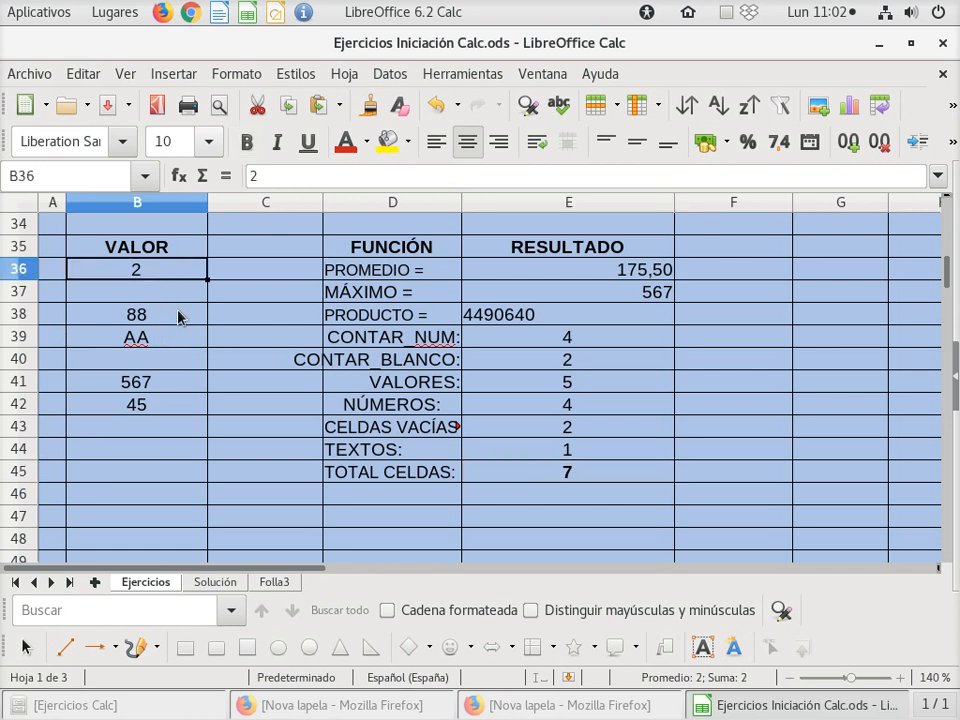
text(QQ)
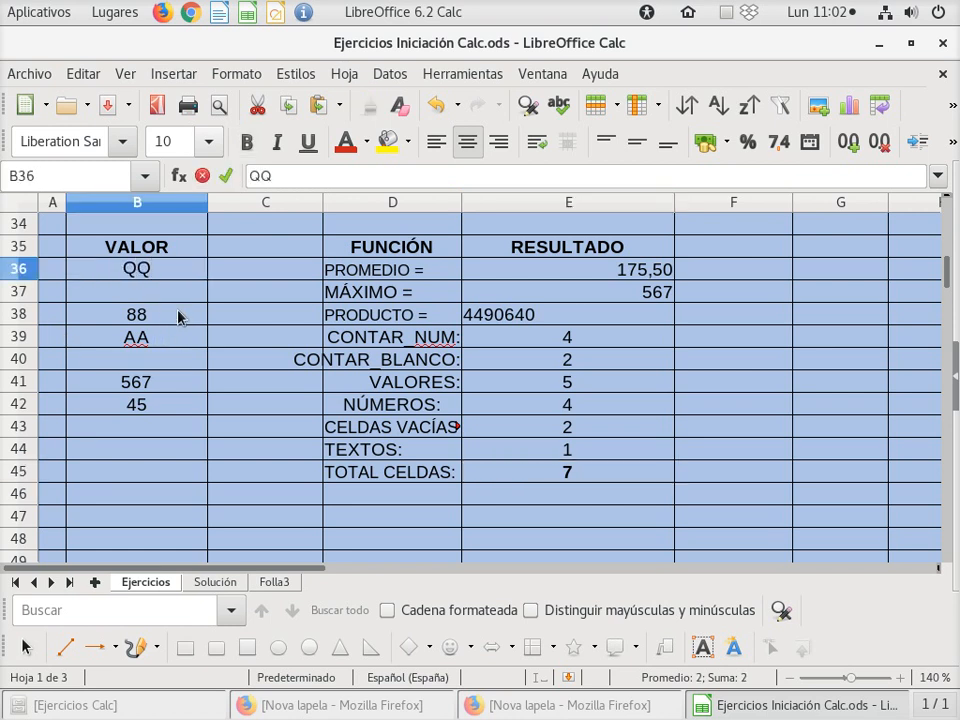
key(Return)
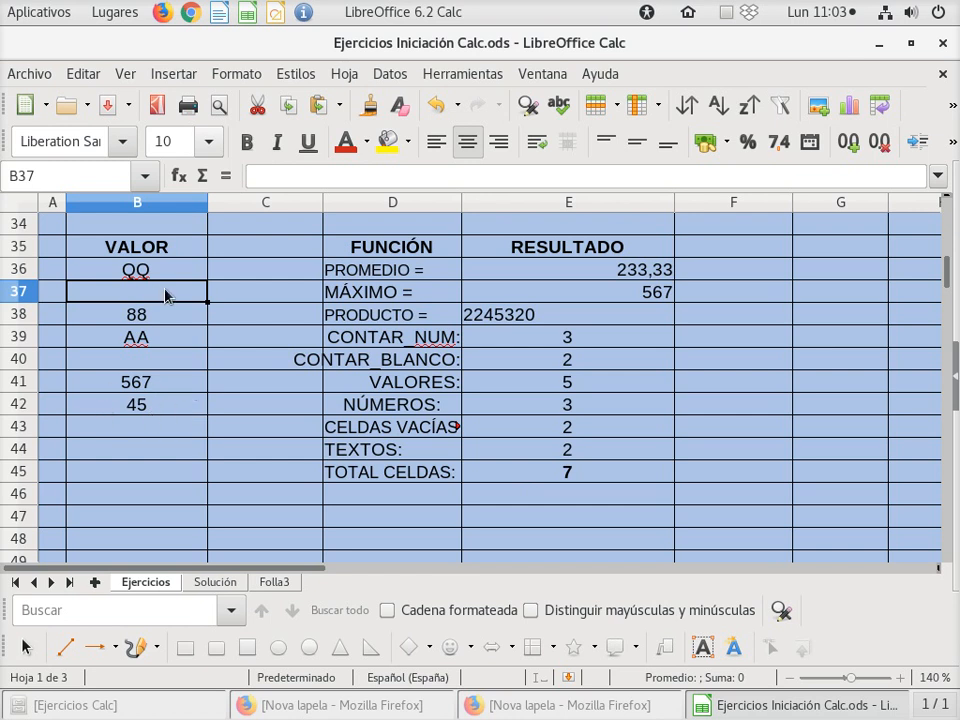
- Delete the number in cell B42 at the end of the VALOR list
click(163, 404)
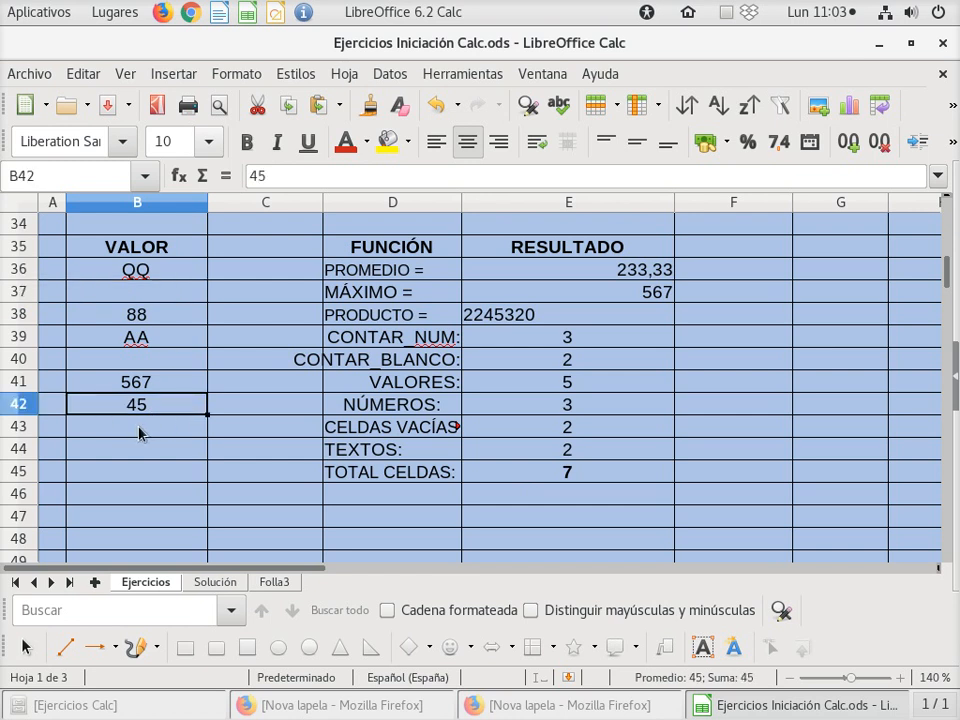
key(Delete)
key(Up)
key(Up)
key(Down)
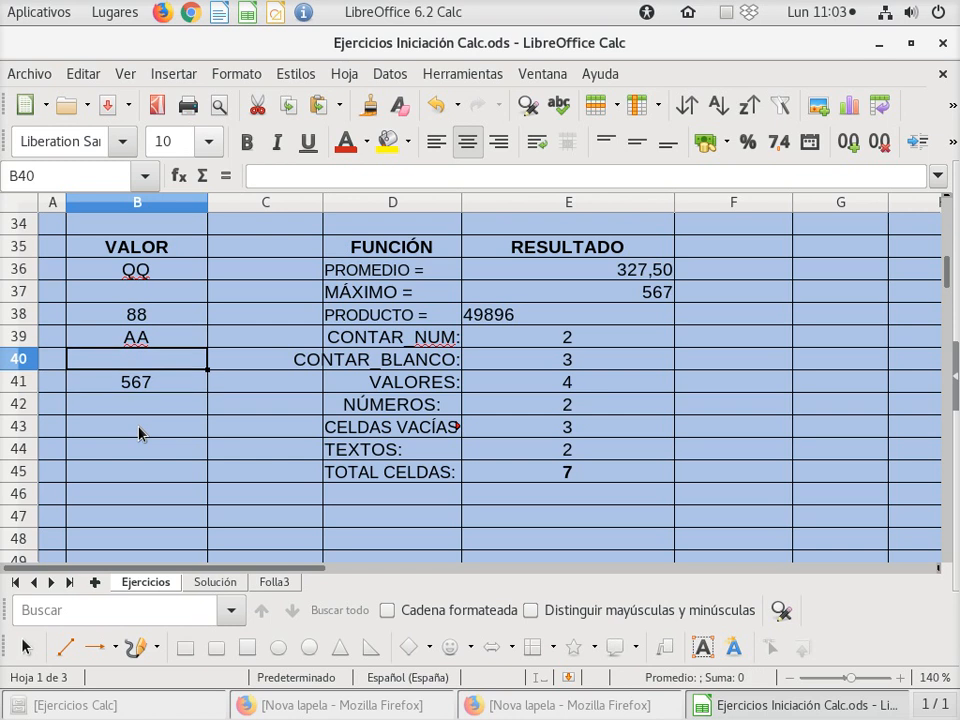
key(Up)
- Enter the text AA in cell B42 and clear the cell again
click(97, 410)
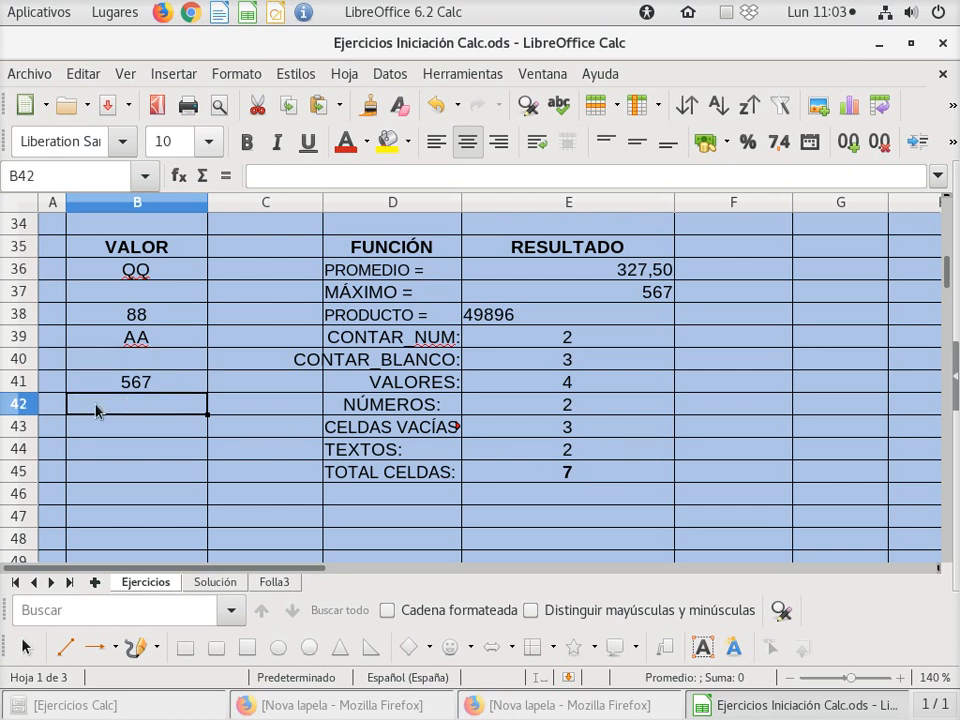
text(AA)
key(Return)
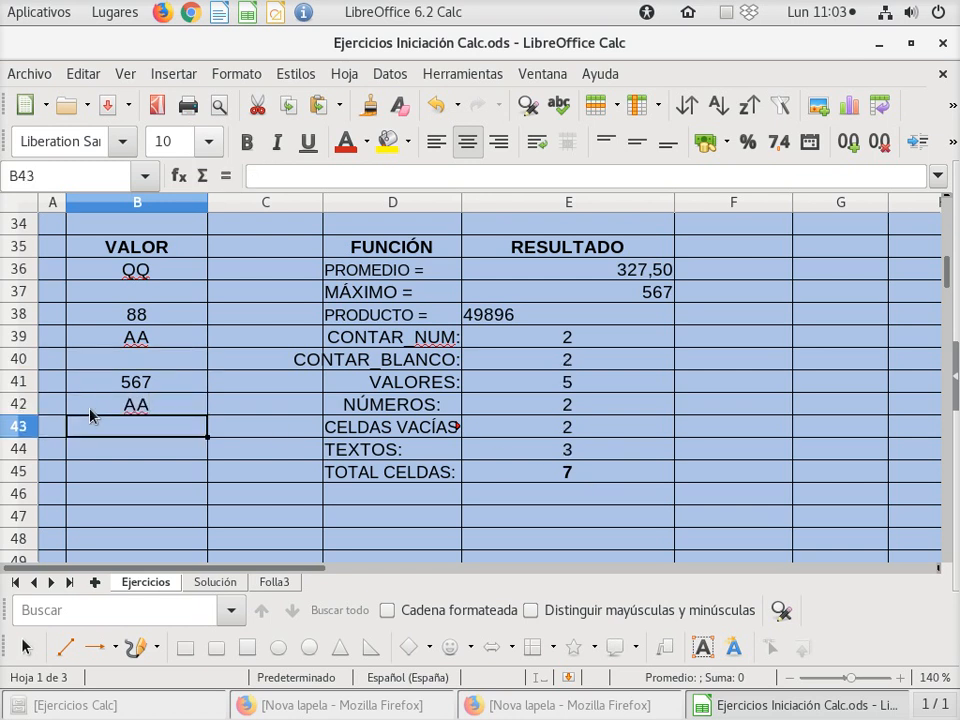
key(Up)
key(Delete)
- Enter 11 in cell B43, just below the counted range
key(Down)
text(11)
key(Return)
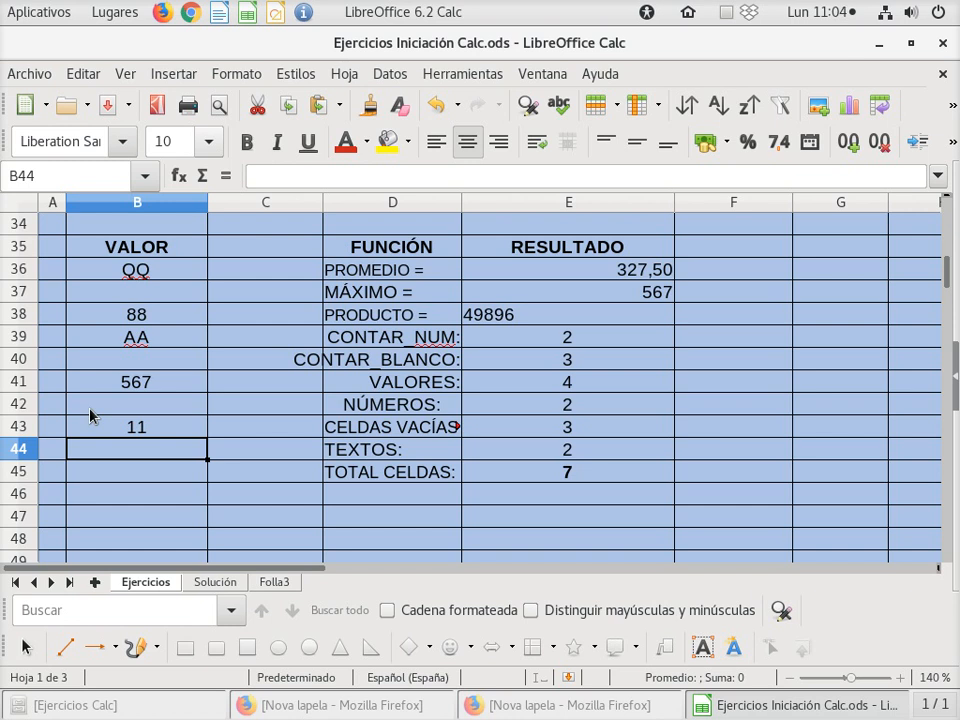
- Enter the text RR in cell B44 below the counted range and clear it again
text(RR)
key(Return)
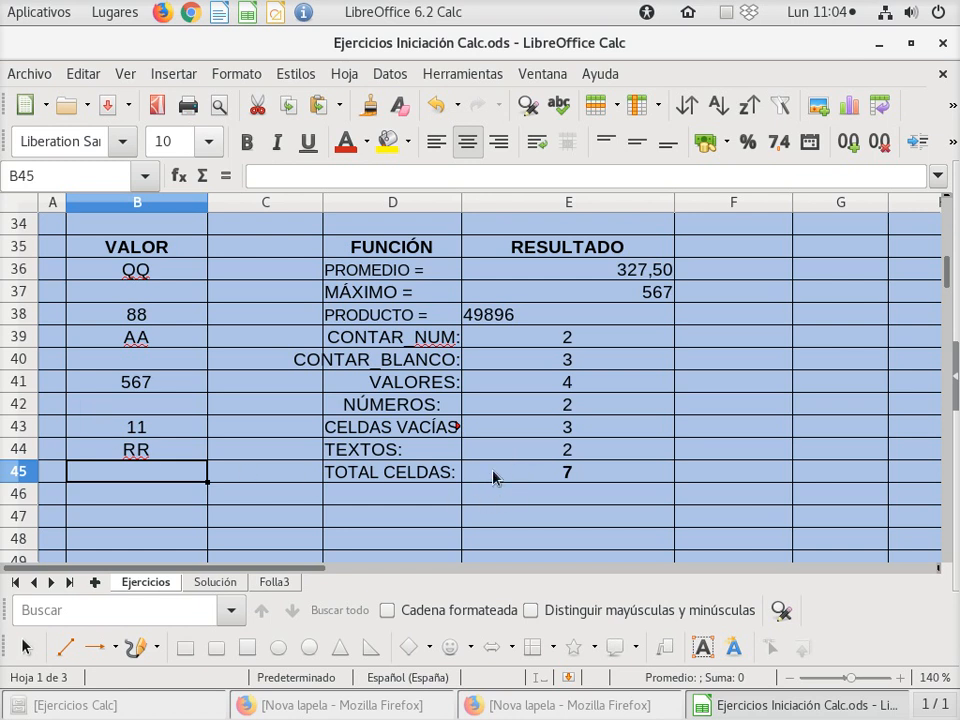
drag(165, 274, 178, 437)
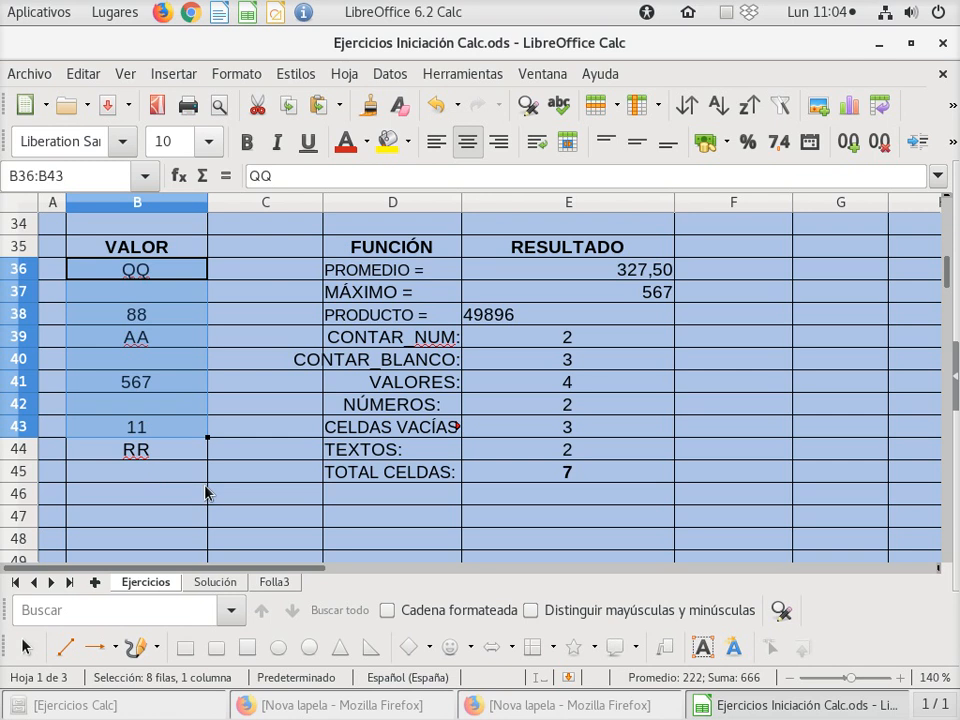
click(161, 450)
key(Delete)
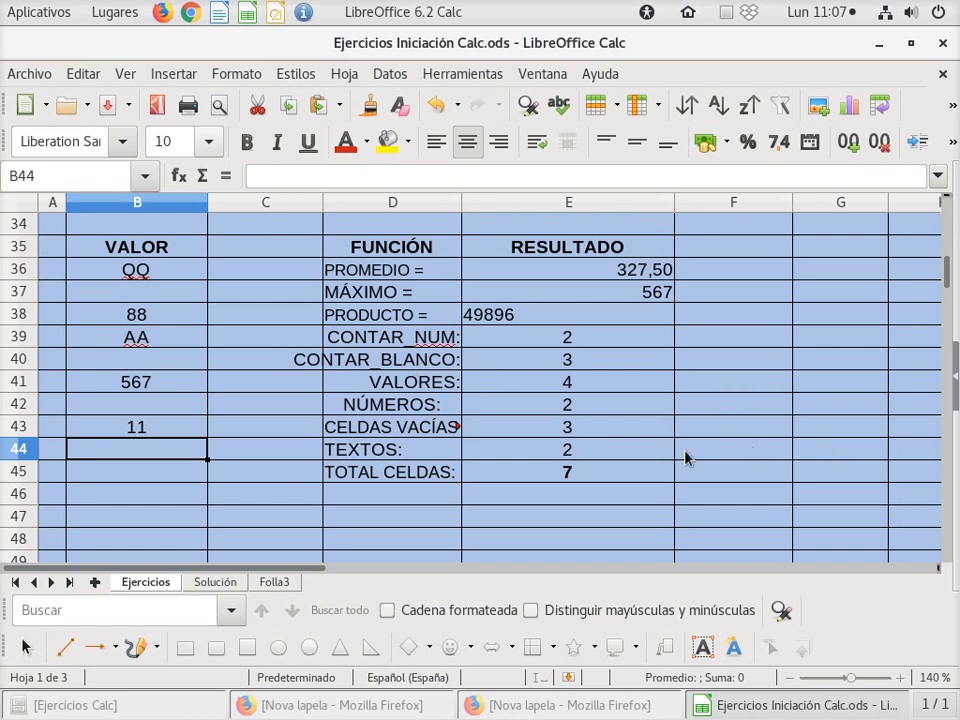
- Go to exercise 3.1 on sorting data and switch the sheet to full-screen view
scroll(540, 453, down, 3)
scroll(535, 452, down, 2)
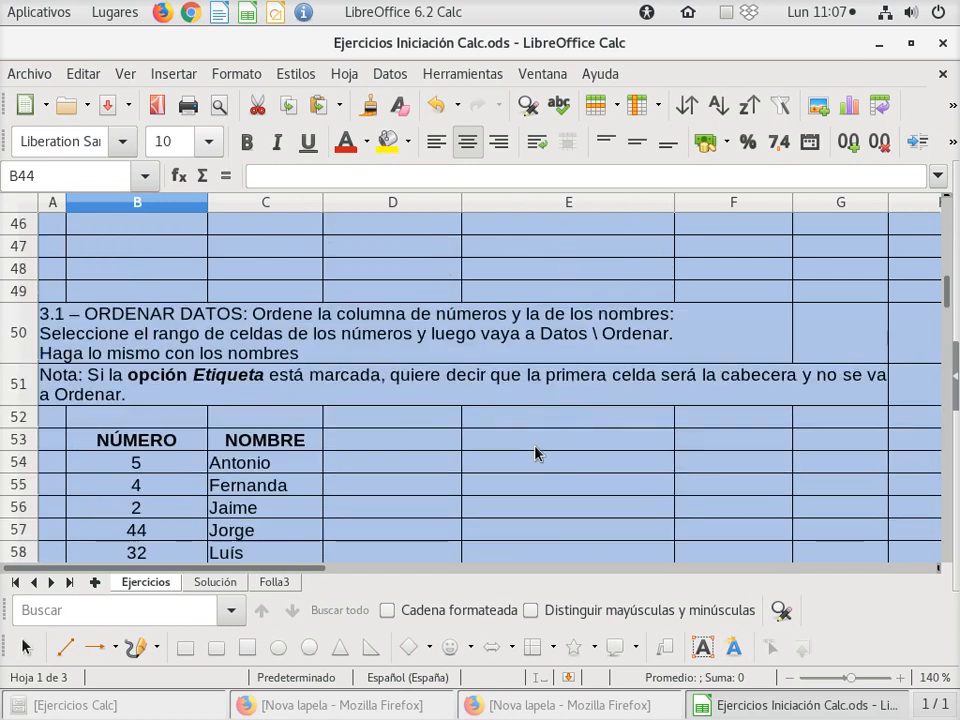
click(83, 73)
mouse_move(125, 77)
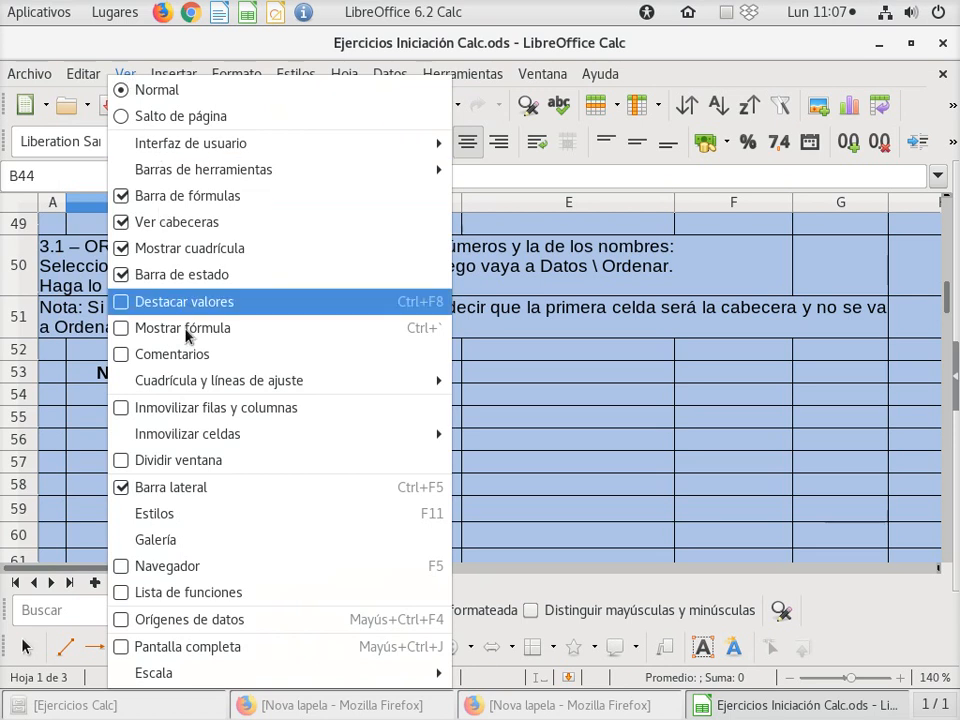
click(221, 647)
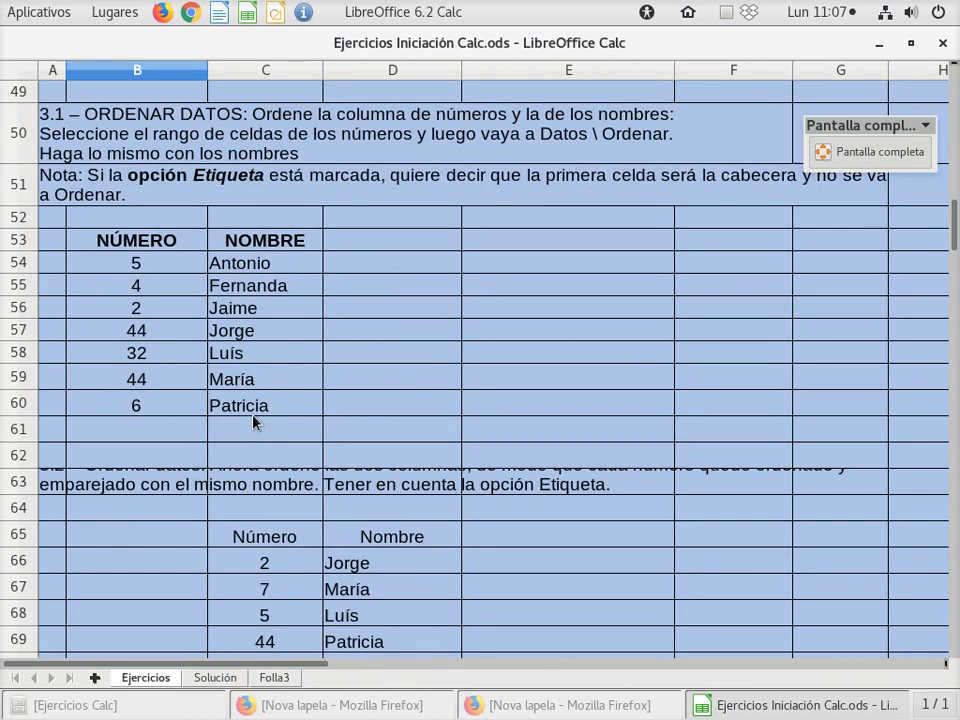
- Insert two blank rows below row 61 and one blank row at row 47
scroll(254, 421, up, 2)
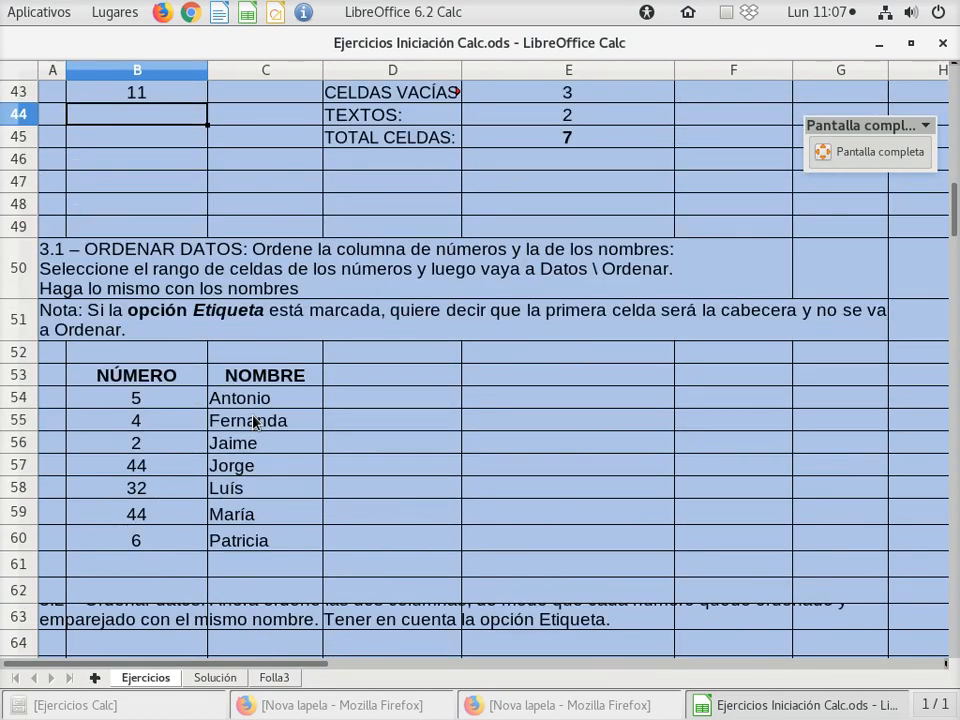
right_click(16, 563)
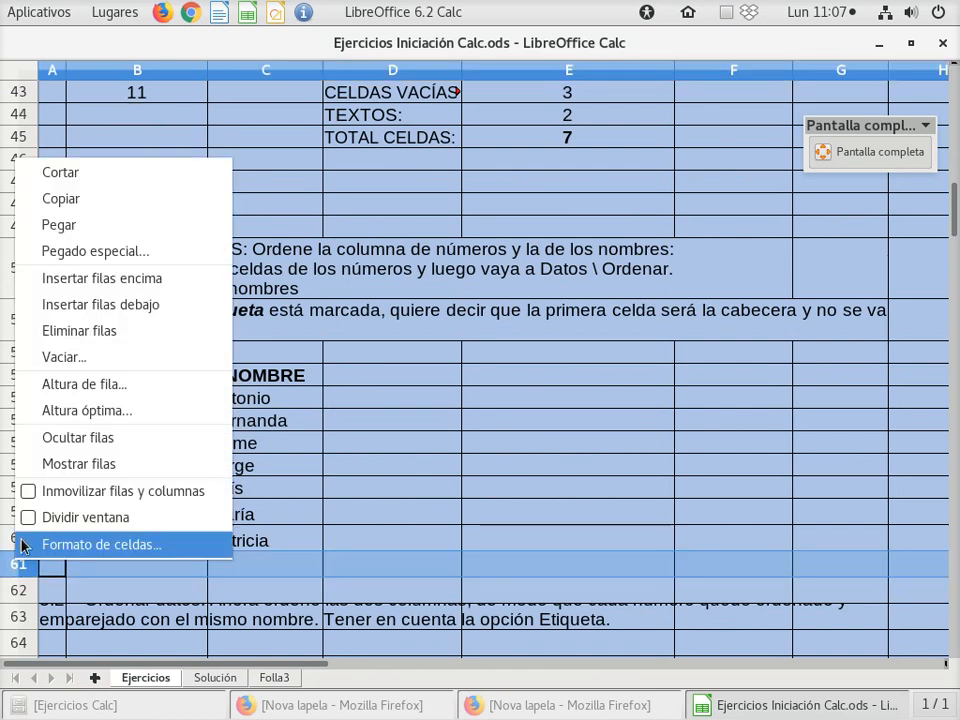
click(87, 306)
right_click(21, 560)
click(80, 330)
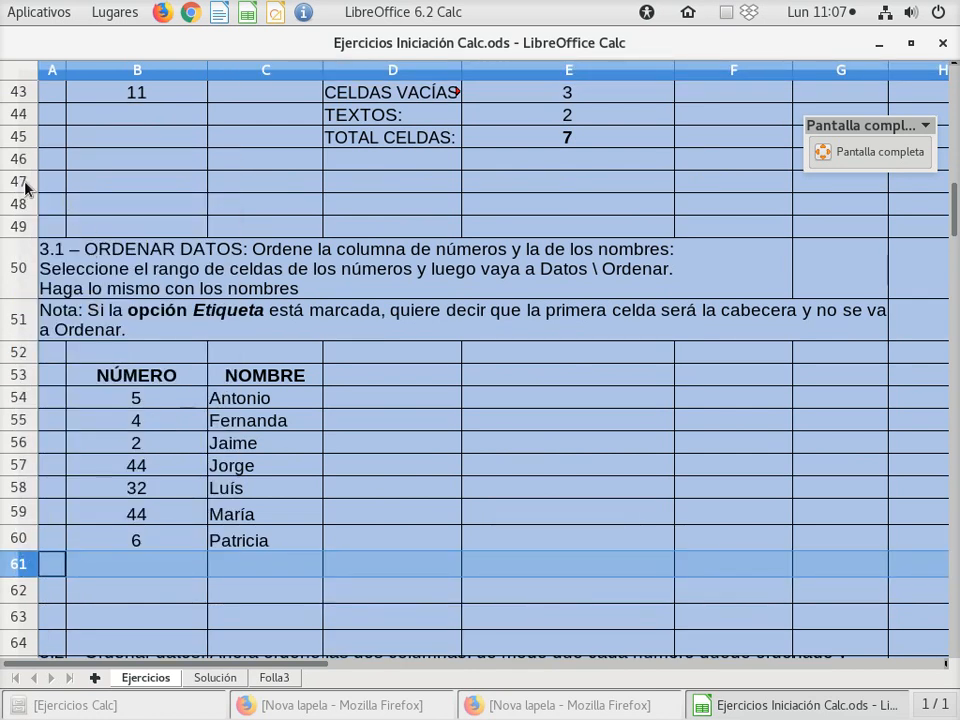
right_click(22, 183)
click(129, 302)
- Insert four more blank rows below rows 62 to 65, ahead of exercise 3.2
scroll(225, 370, down, 2)
drag(30, 452, 26, 516)
right_click(26, 516)
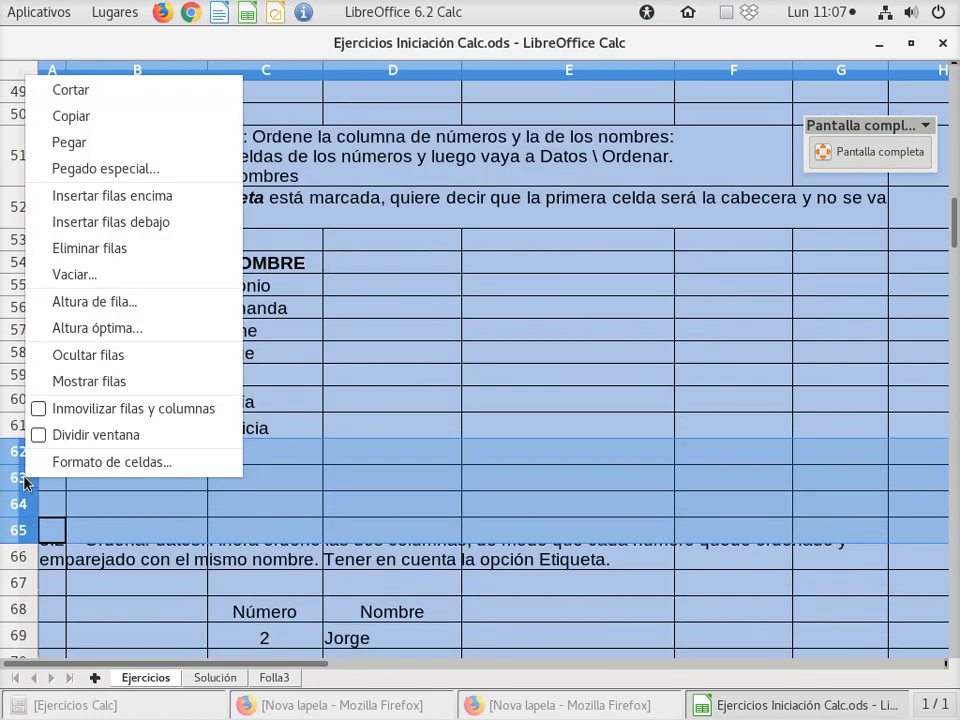
click(133, 223)
click(172, 487)
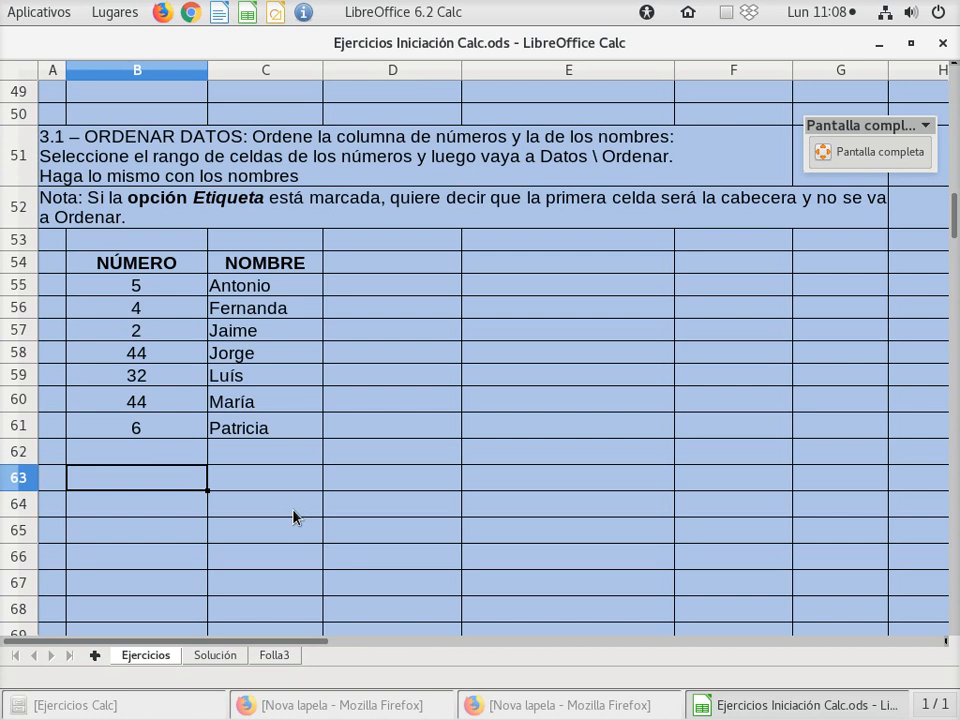
- Leave full-screen view and sort the numbers in B55:B61 in ascending order, restricting the sort to the current selection
drag(99, 288, 103, 431)
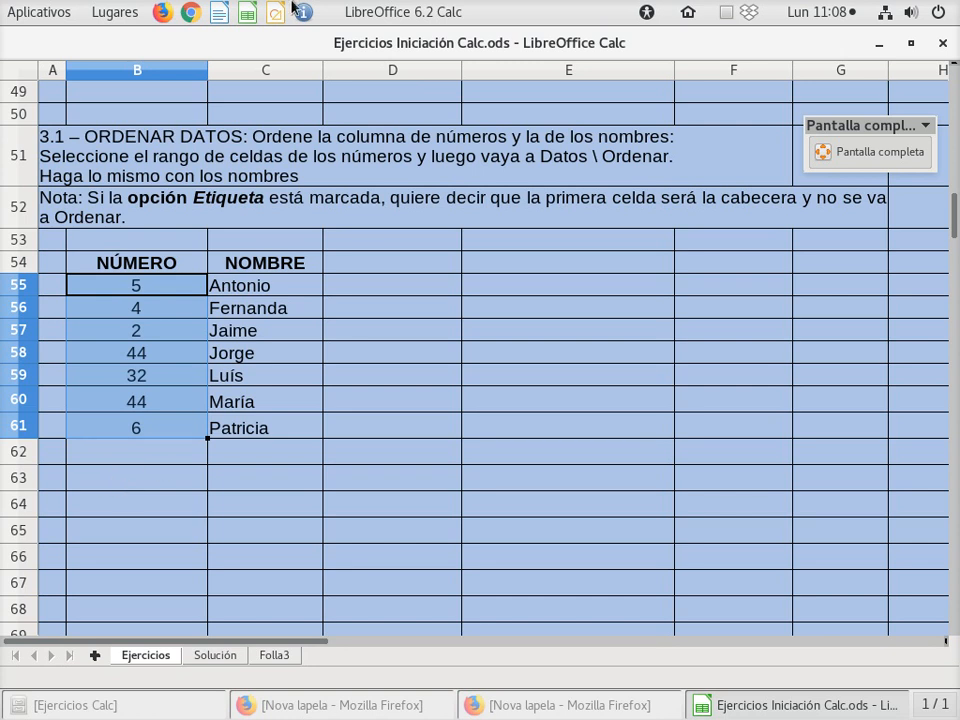
click(873, 152)
scroll(313, 336, down, 1)
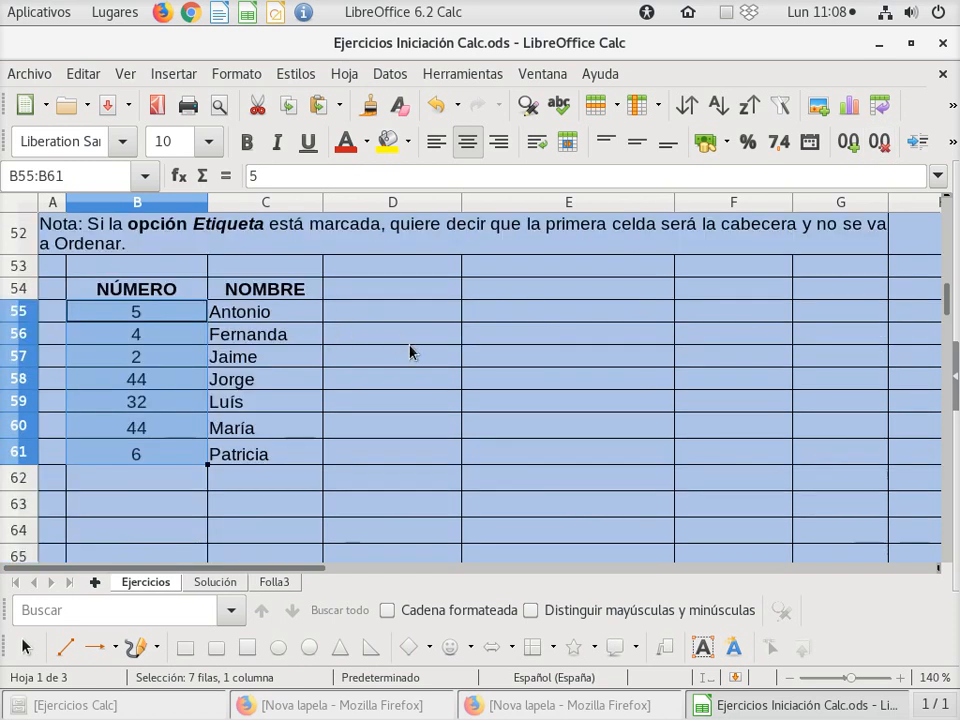
click(390, 74)
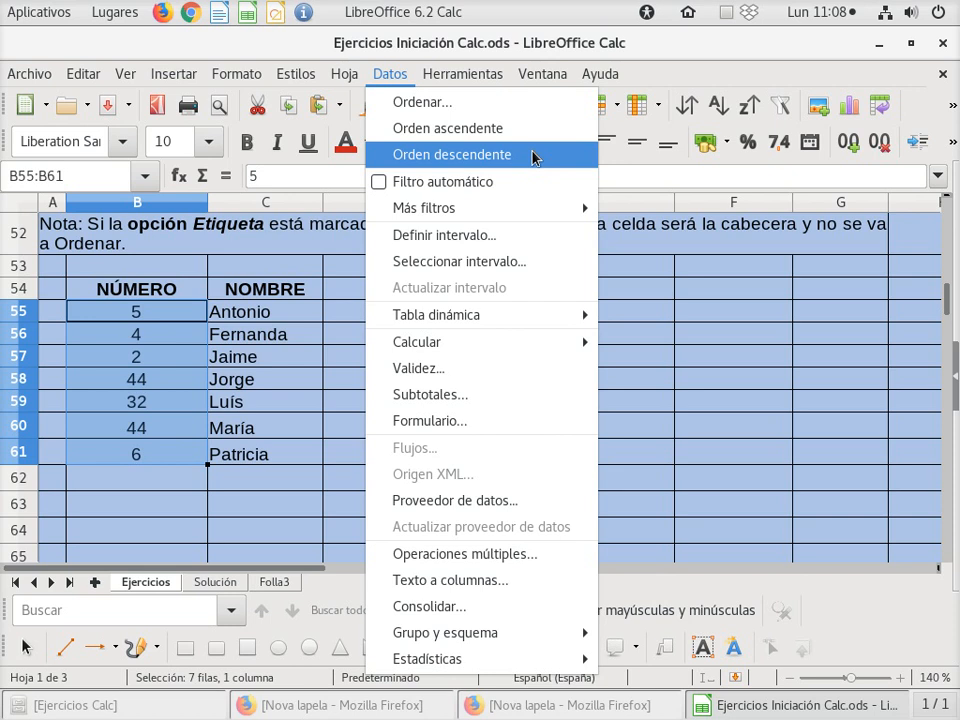
click(530, 135)
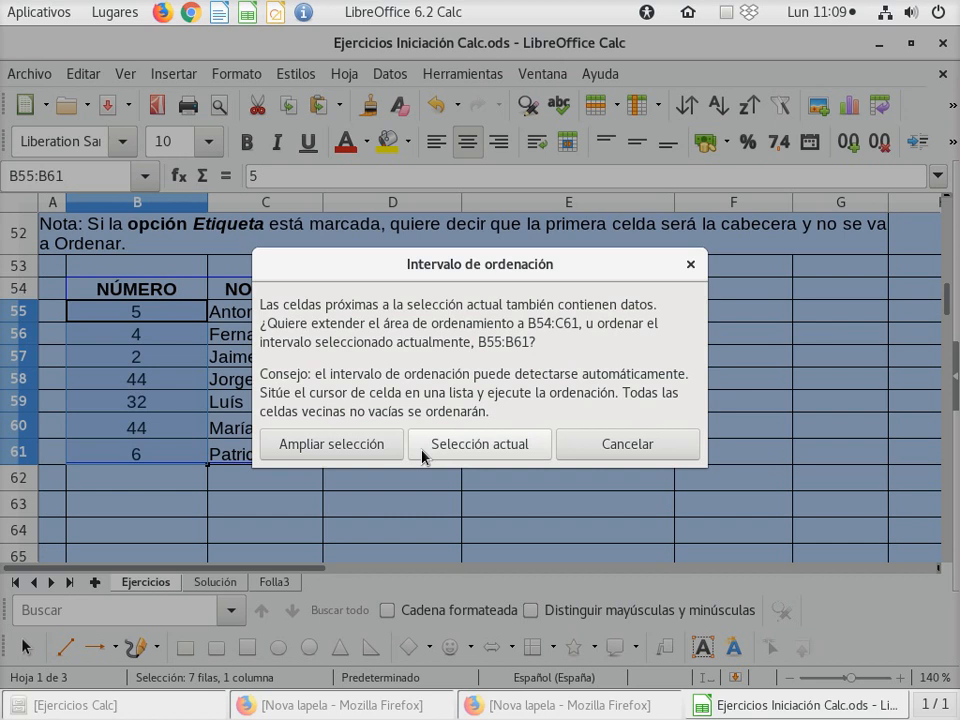
click(481, 459)
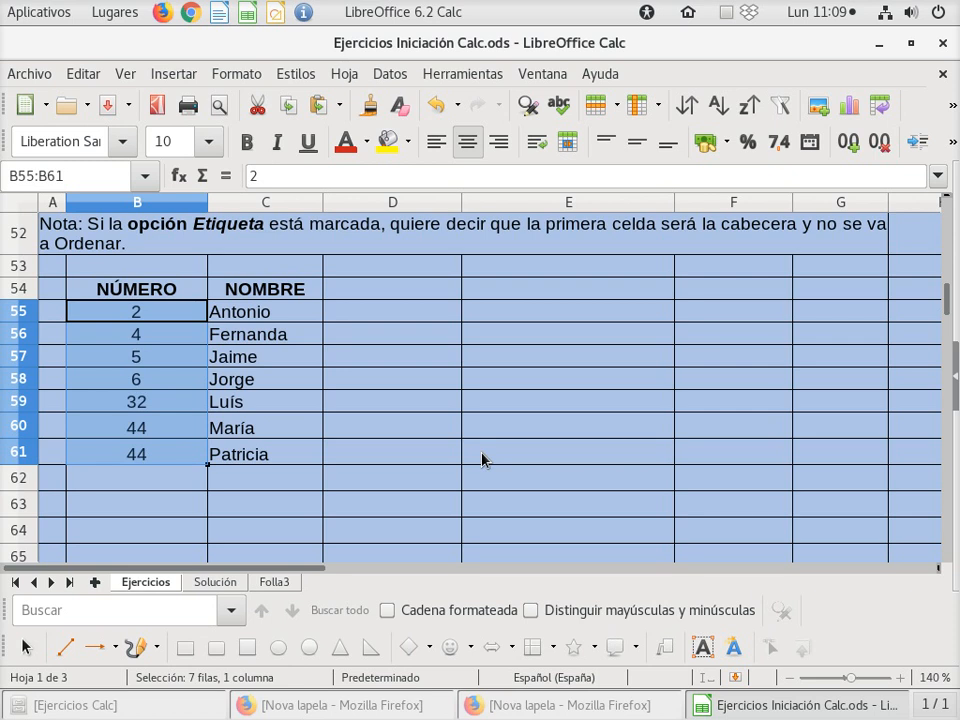
- Undo and redo the sort of the number column to compare the original and sorted orders
click(435, 112)
click(480, 110)
click(435, 107)
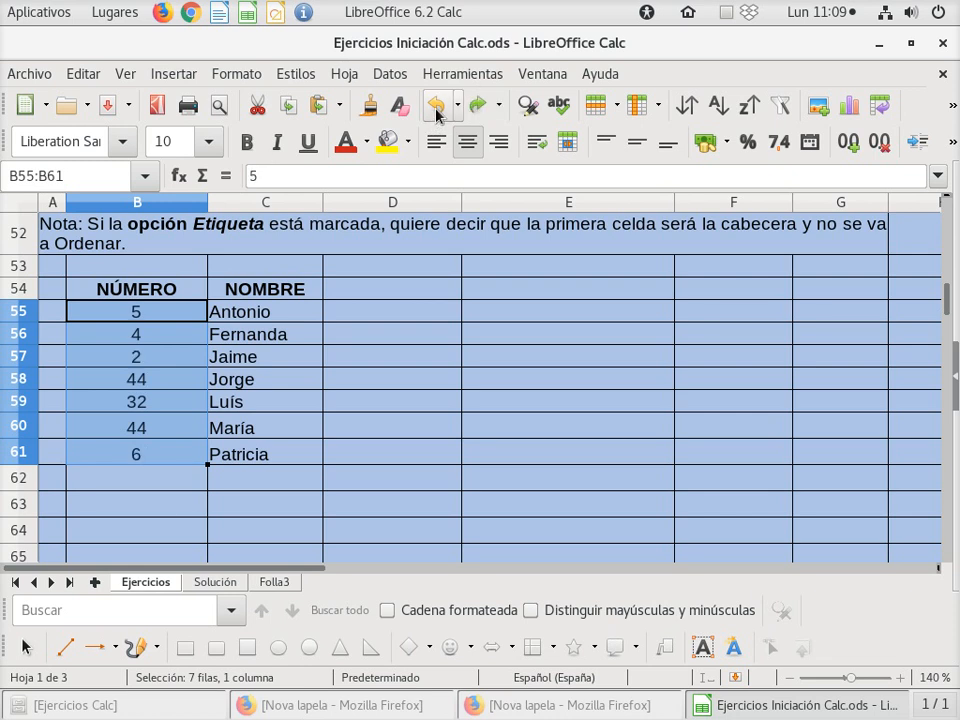
click(468, 110)
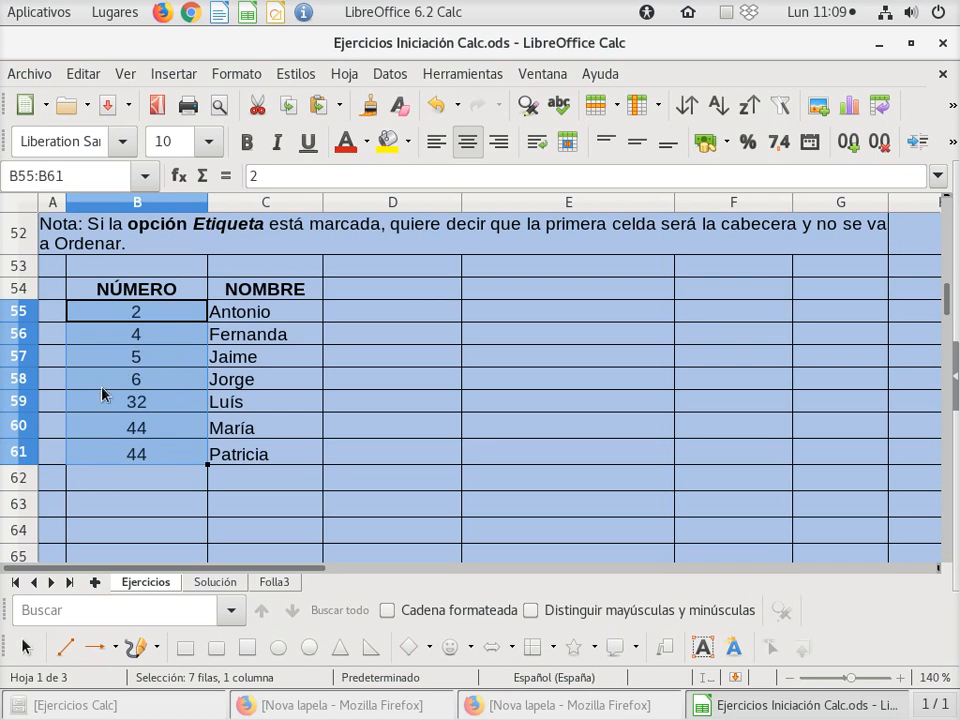
- Replace the number in cell B56 with the text AA
click(160, 343)
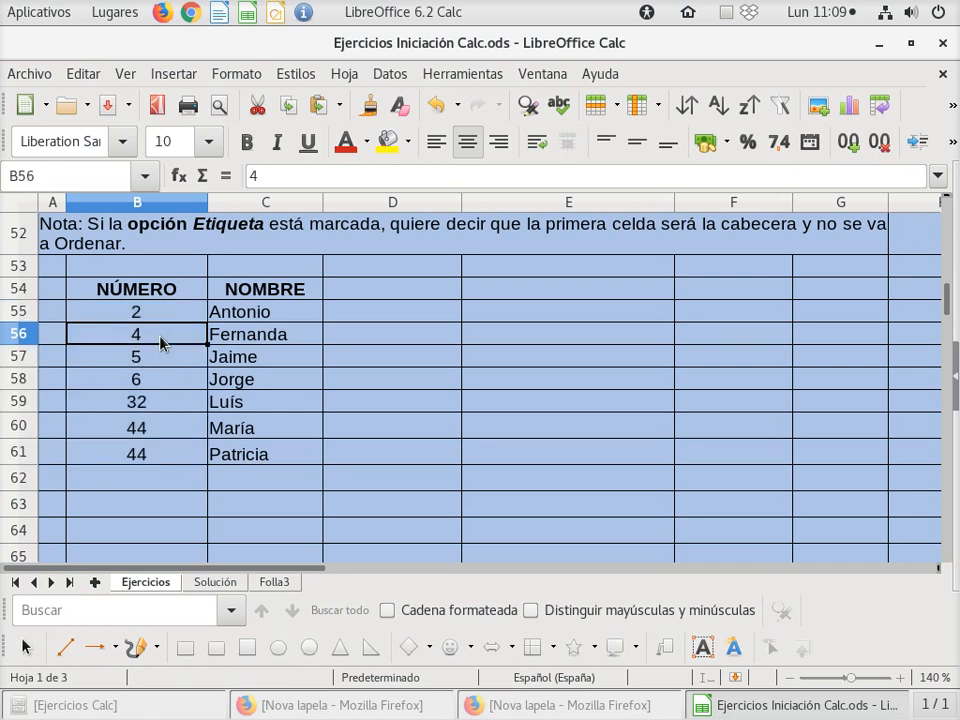
text(AA)
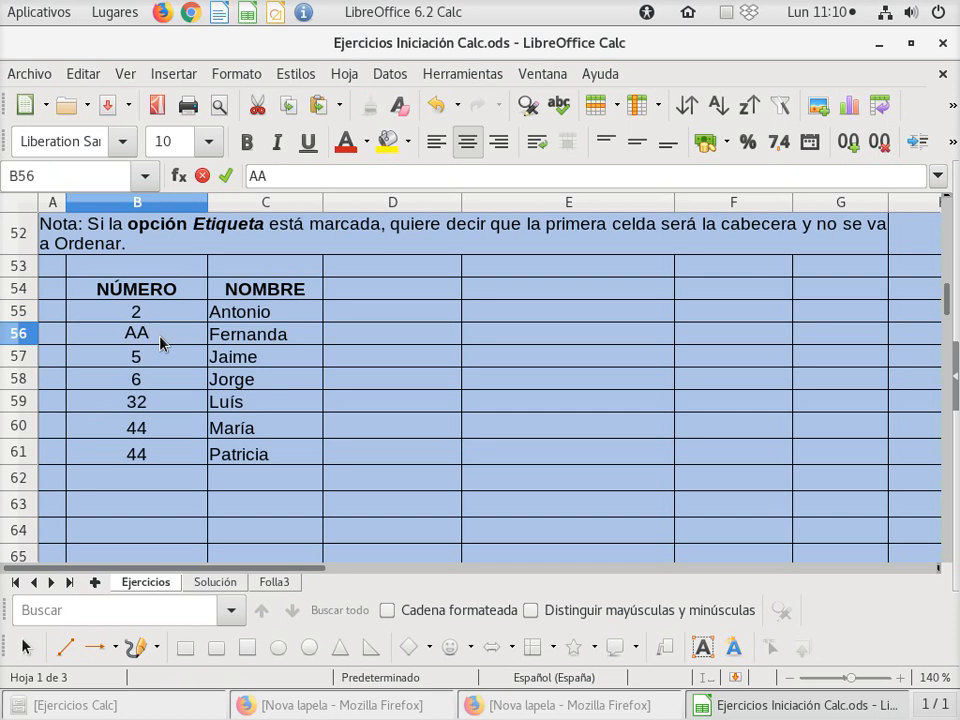
key(Return)
- Sort only B55:B61 in ascending order with the text included, and undo both the sort and the AA entry
drag(160, 317, 166, 455)
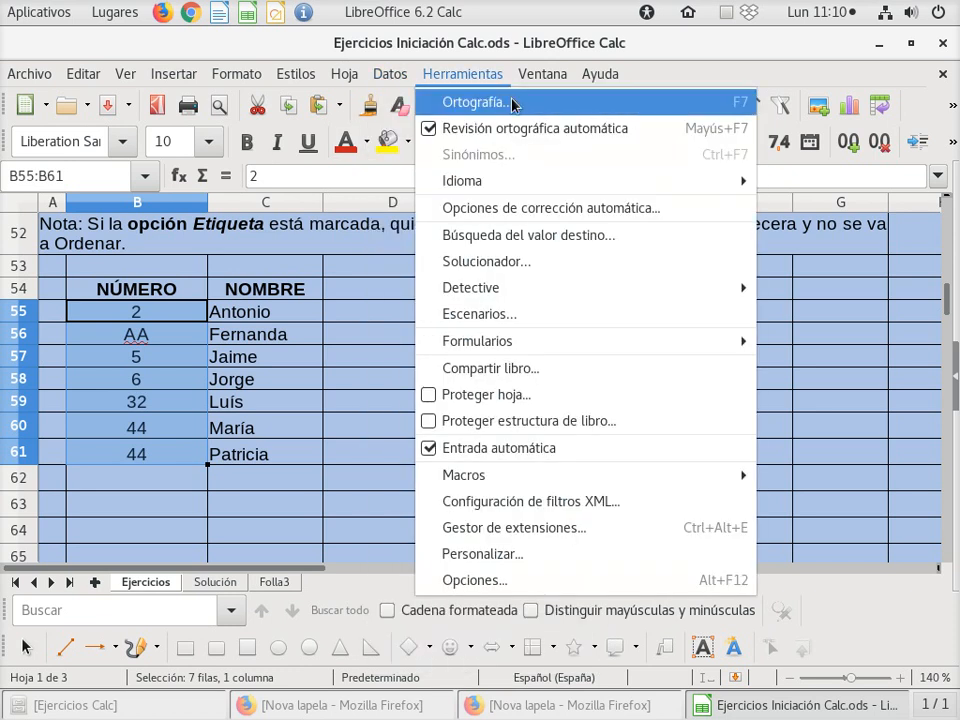
click(543, 134)
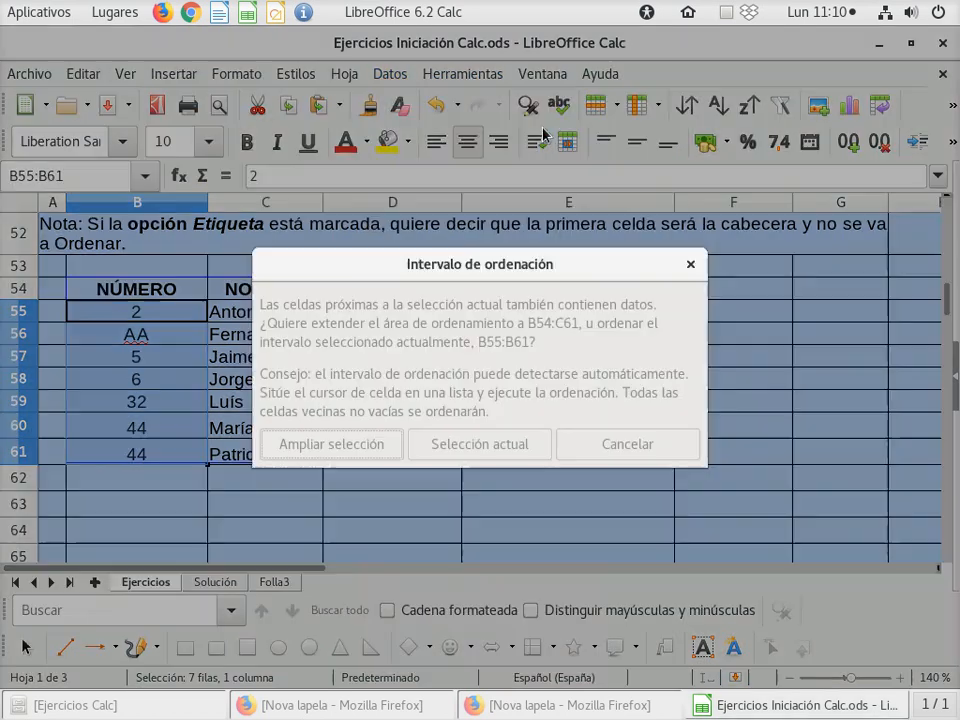
click(442, 446)
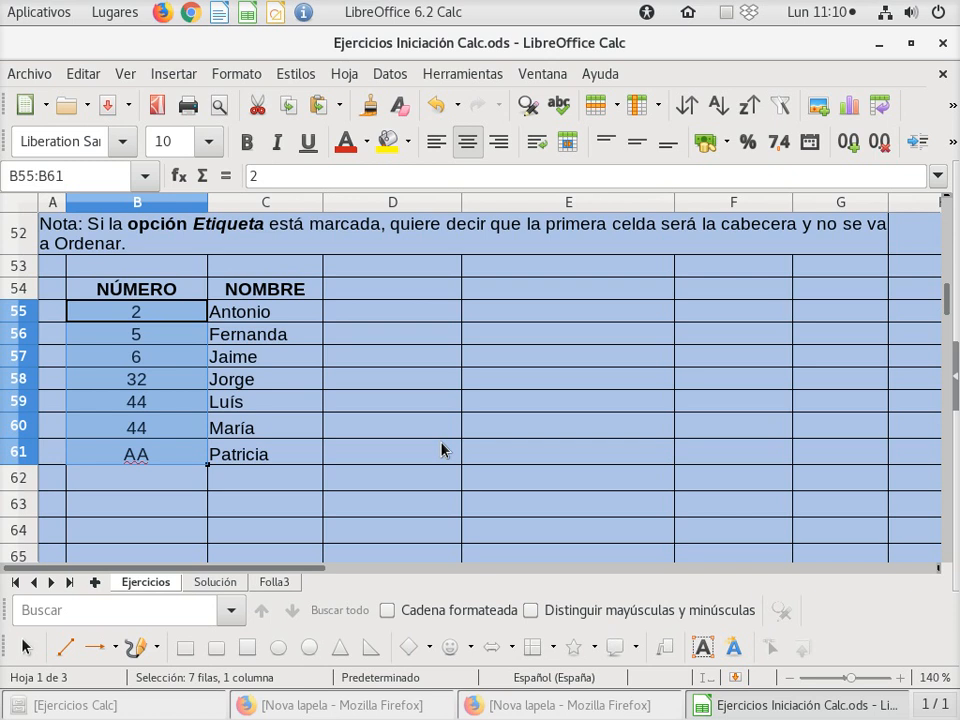
click(434, 106)
click(434, 106)
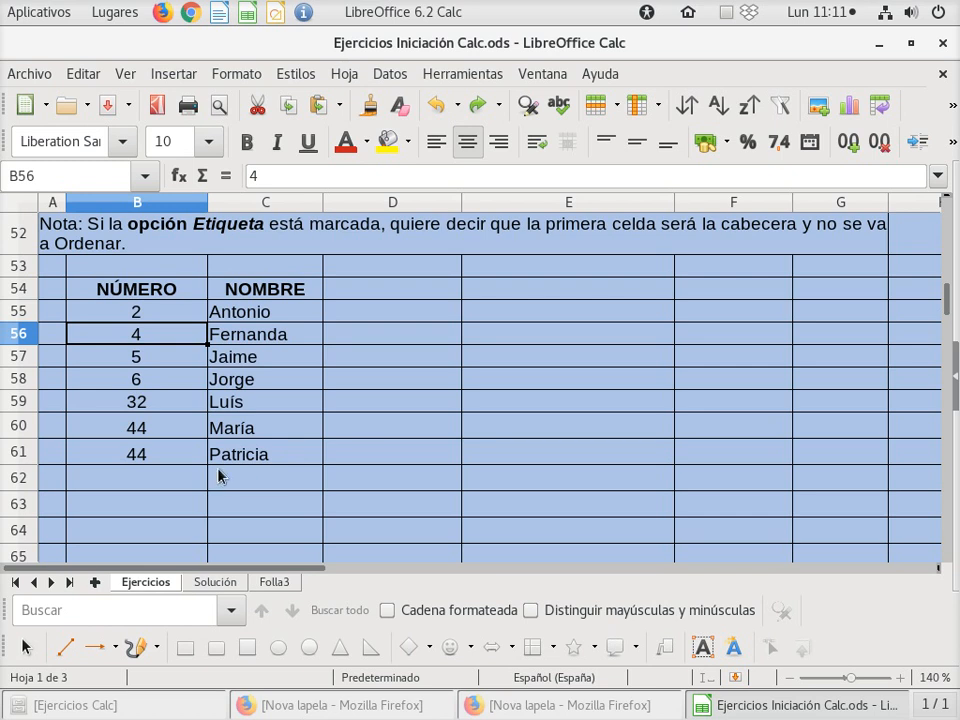
- Sort the number and name range B55:C61 together in ascending order
click(97, 314)
drag(97, 314, 285, 459)
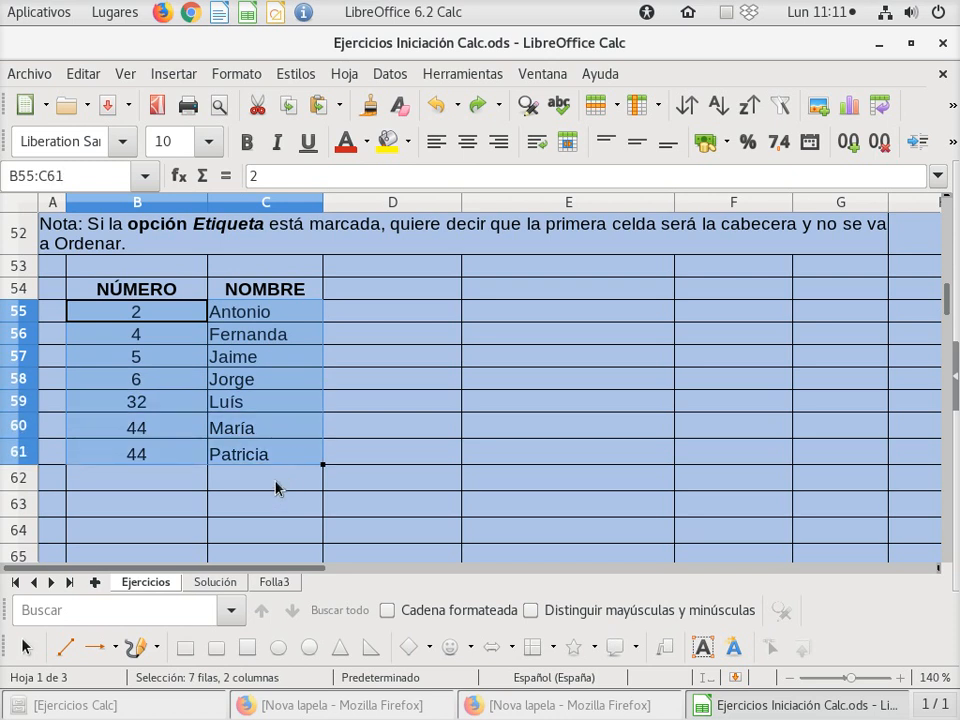
click(276, 487)
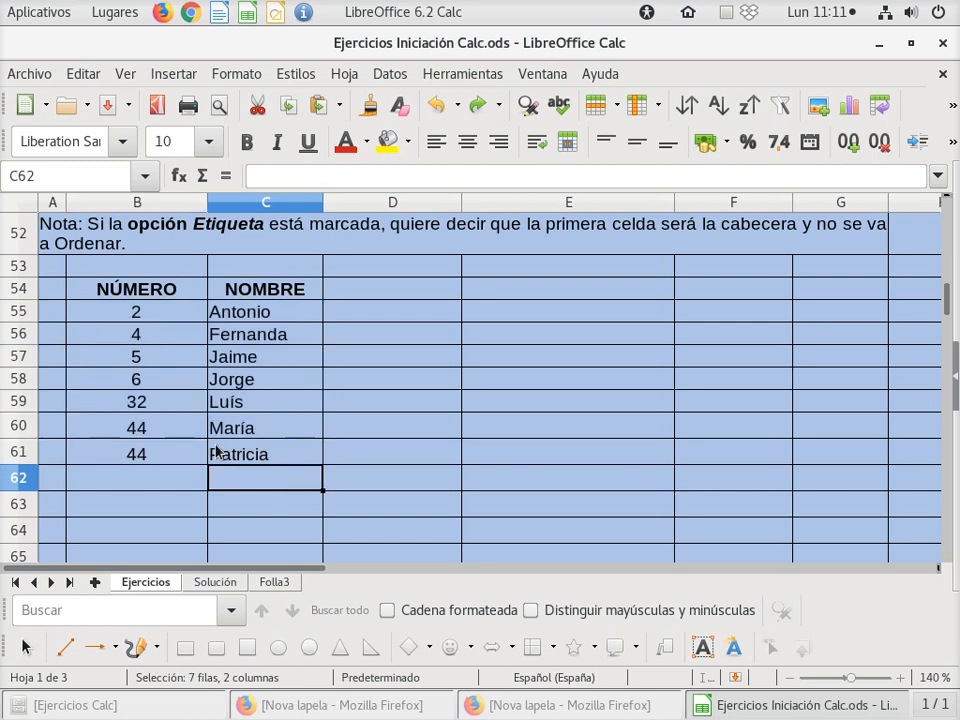
click(188, 320)
drag(188, 320, 255, 461)
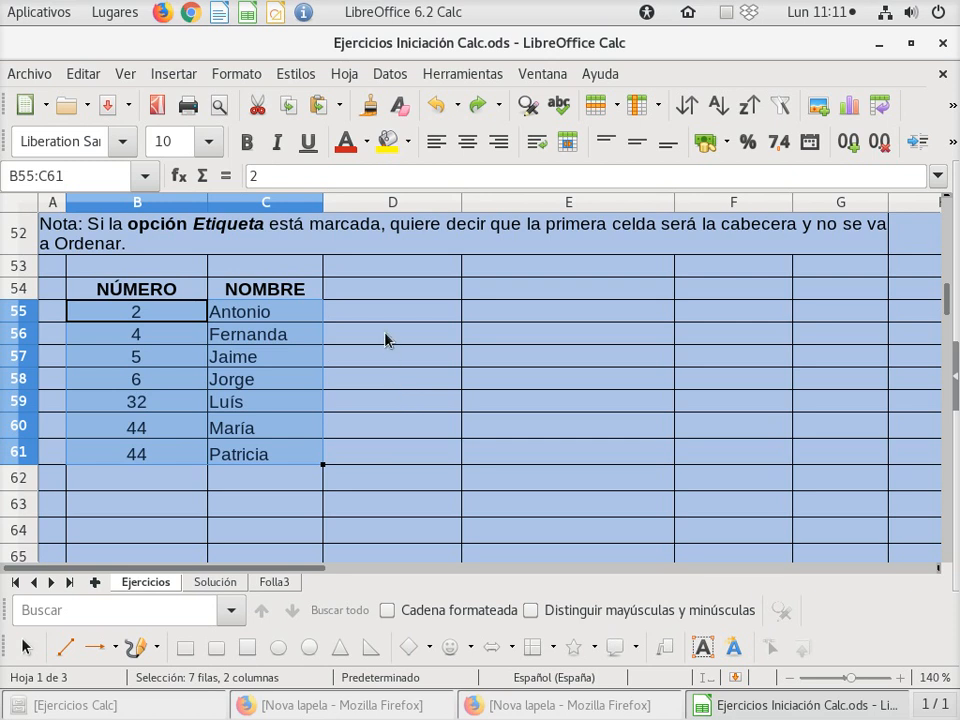
click(391, 75)
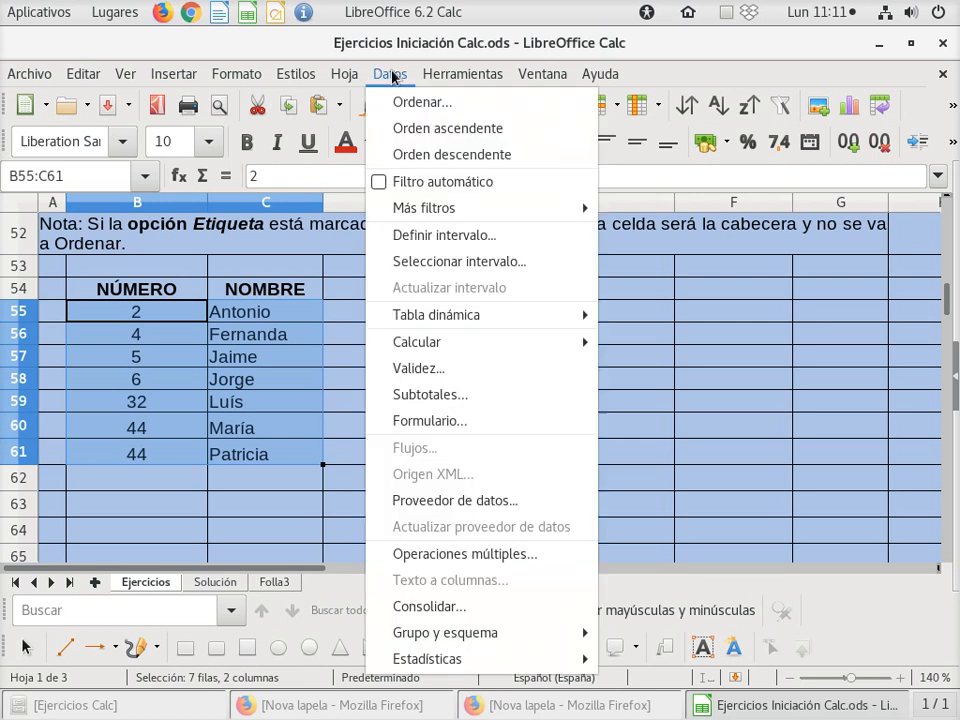
click(538, 130)
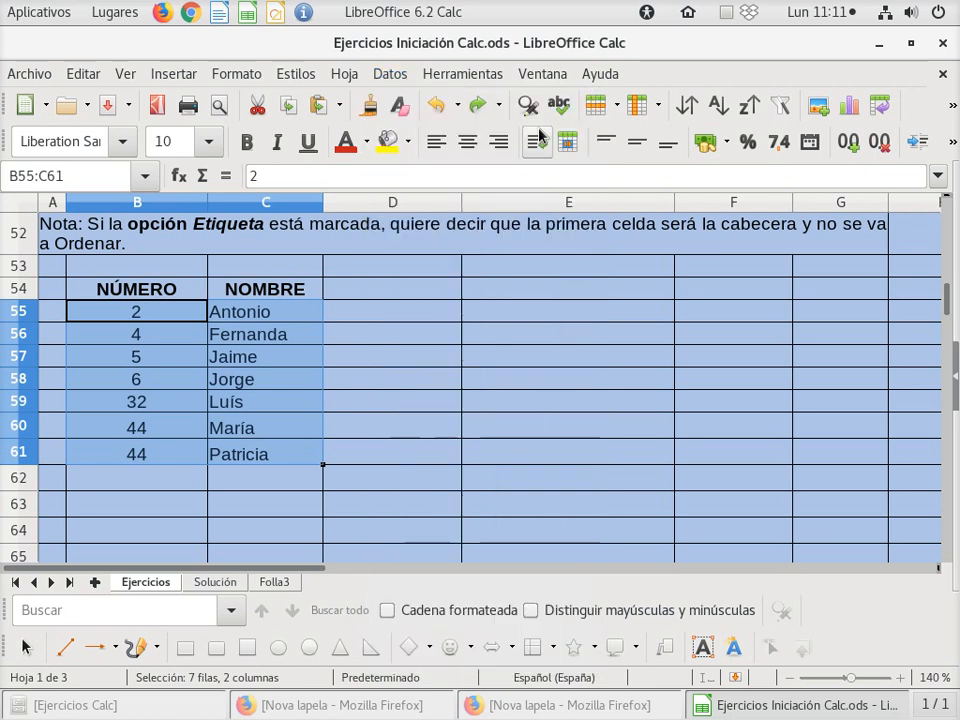
- Sort B55:C61 in descending order and return it to ascending order
click(391, 75)
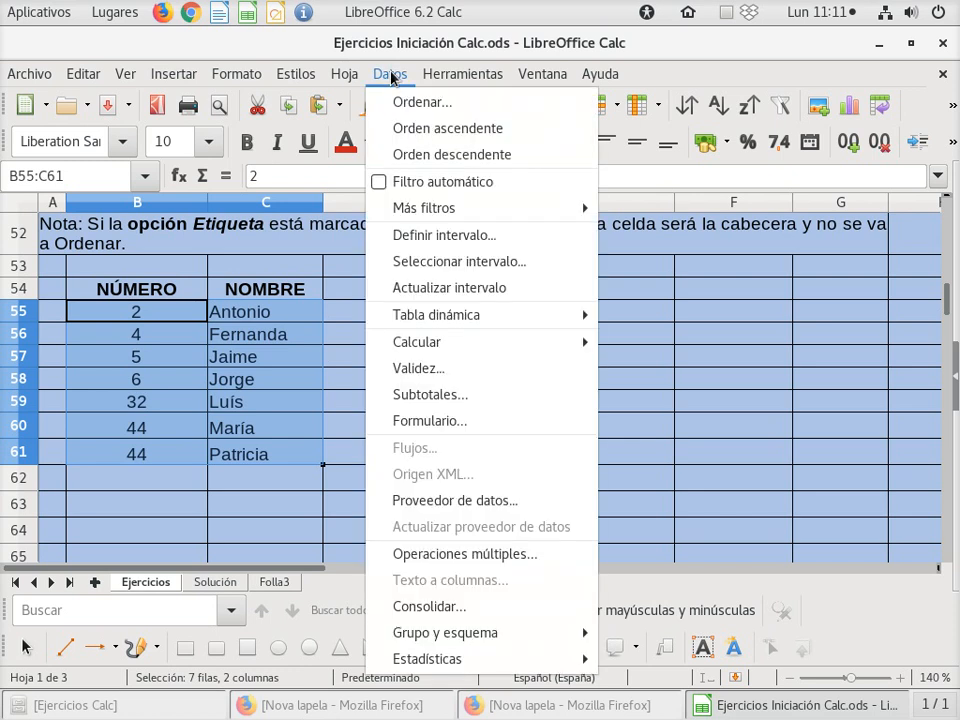
click(514, 155)
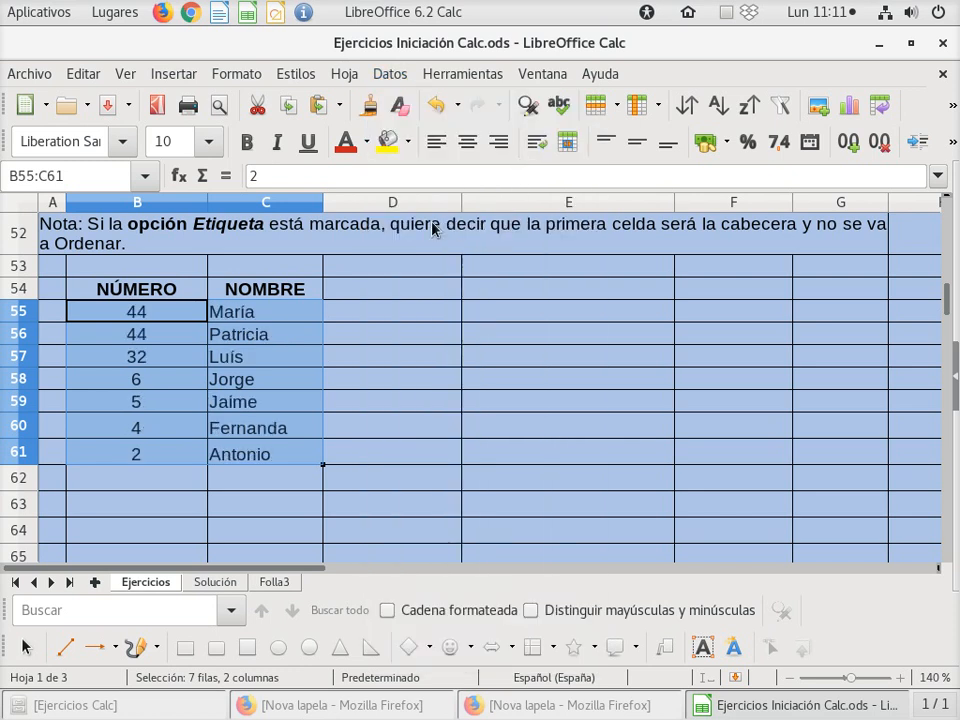
click(388, 76)
click(528, 133)
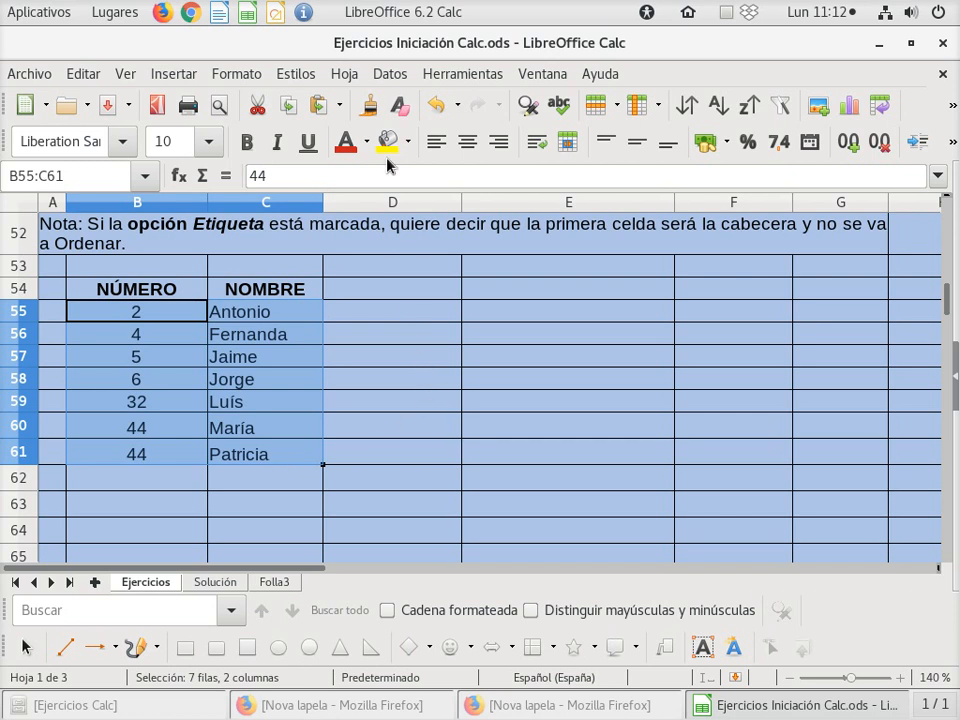
- Sort B55:C61 by name, using Columna C in ascending order as the first sort key
click(388, 76)
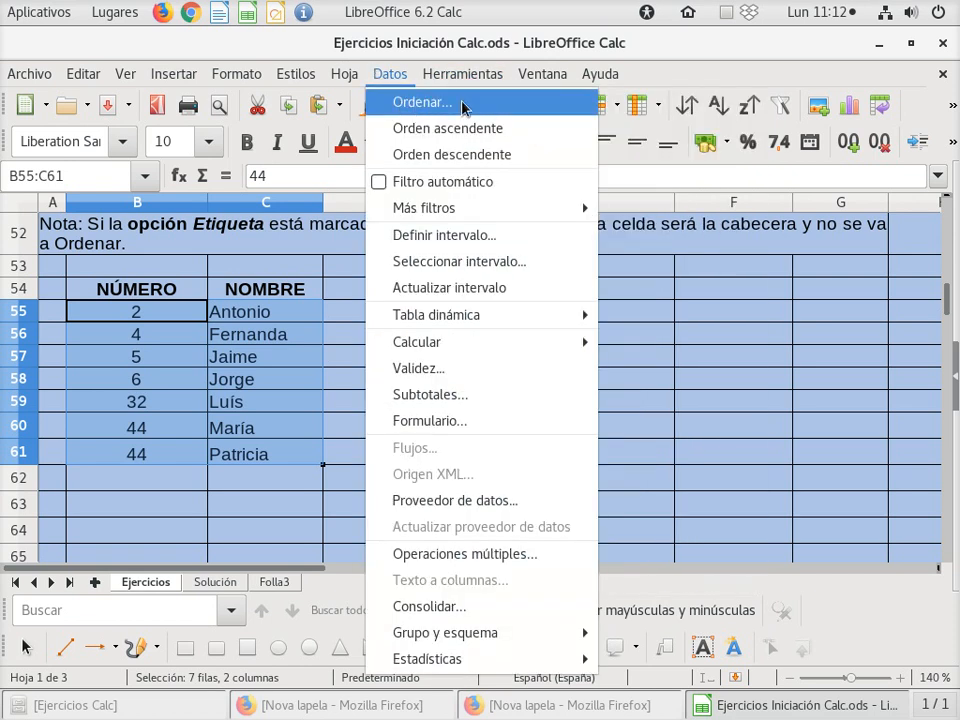
click(463, 104)
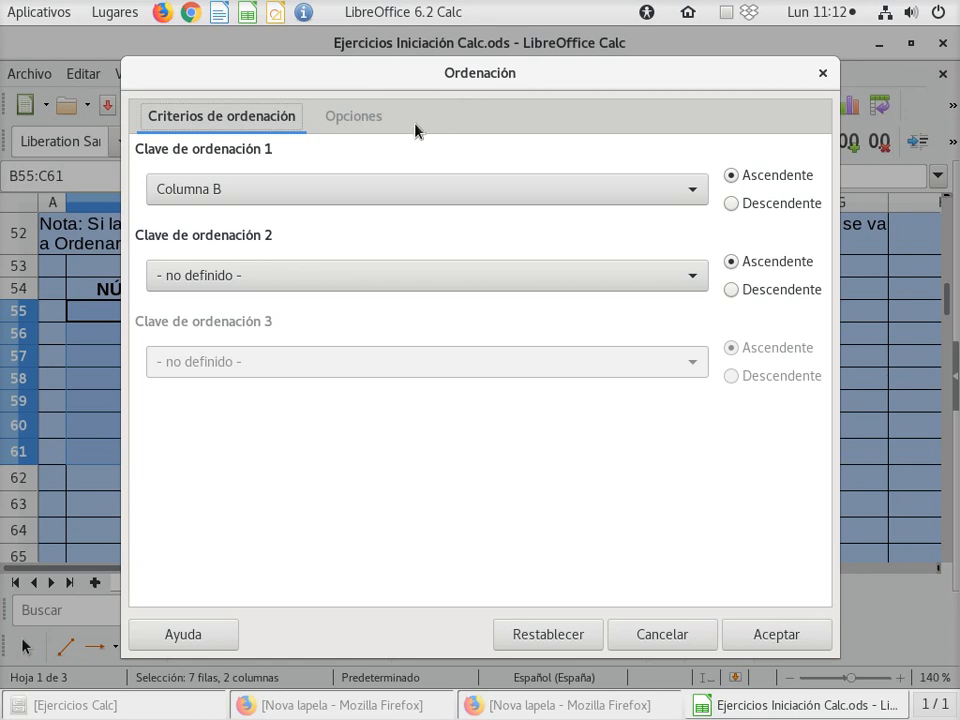
click(299, 200)
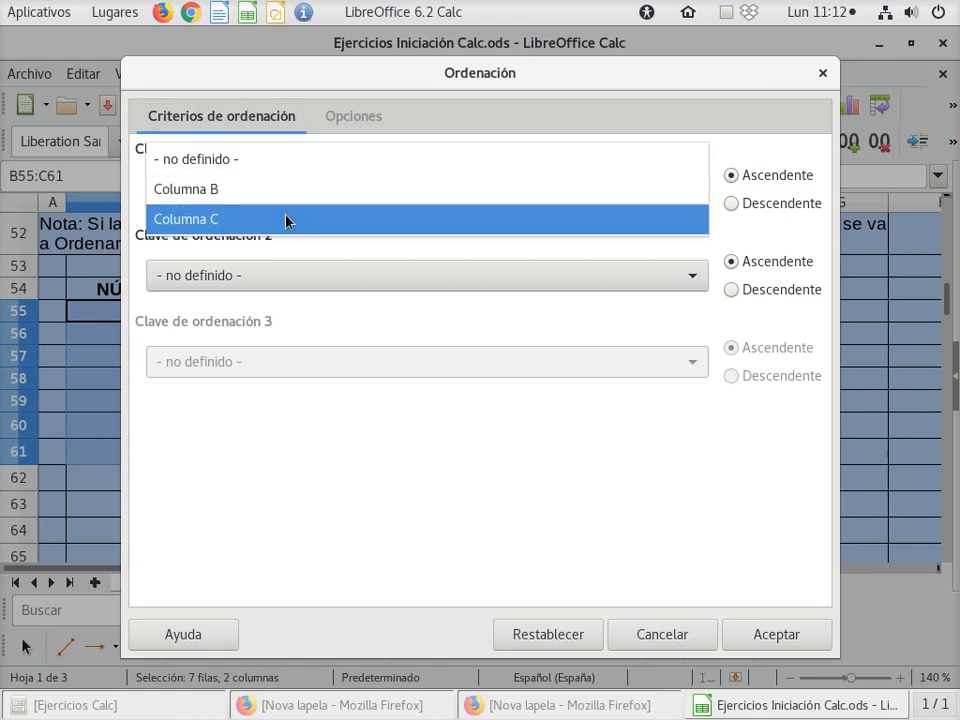
click(285, 219)
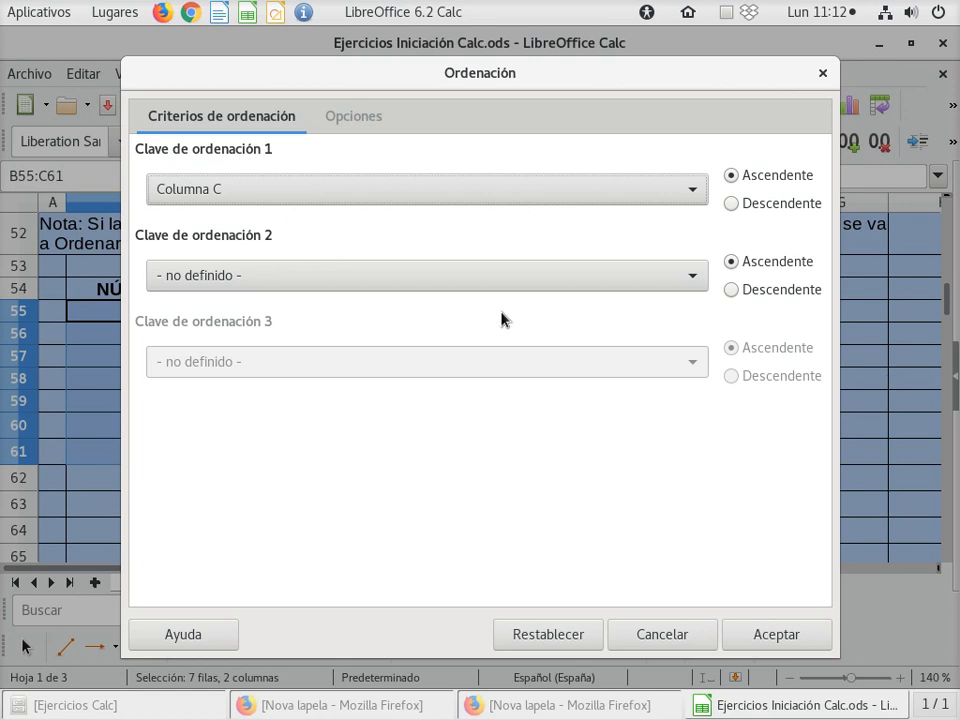
click(803, 640)
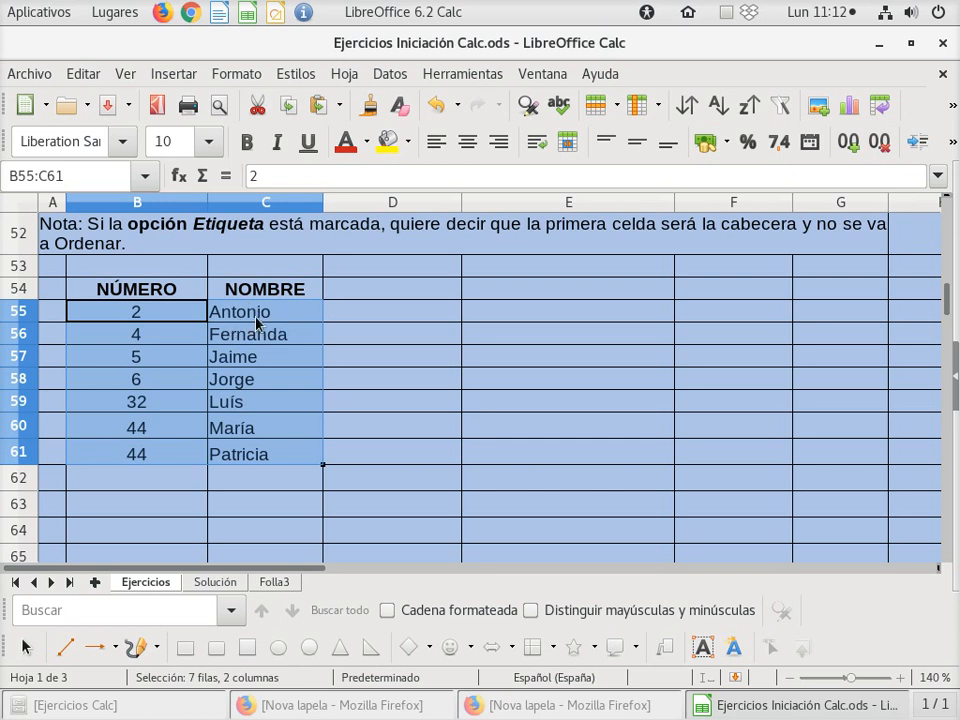
- Replace the name in cell C59 with a different first name
click(264, 402)
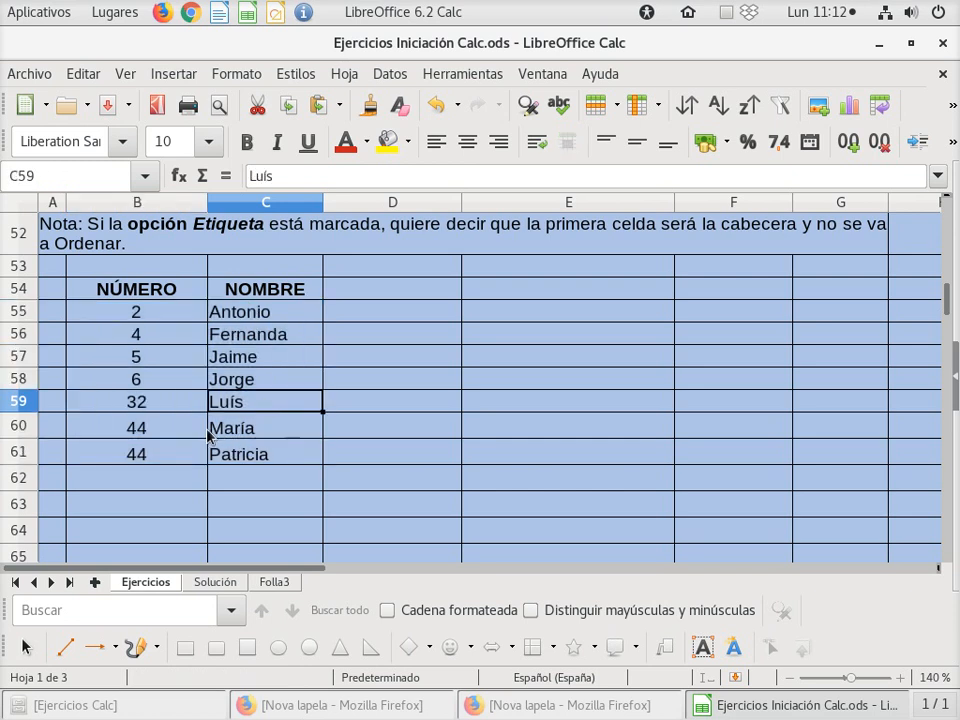
double_click(220, 405)
double_click(225, 402)
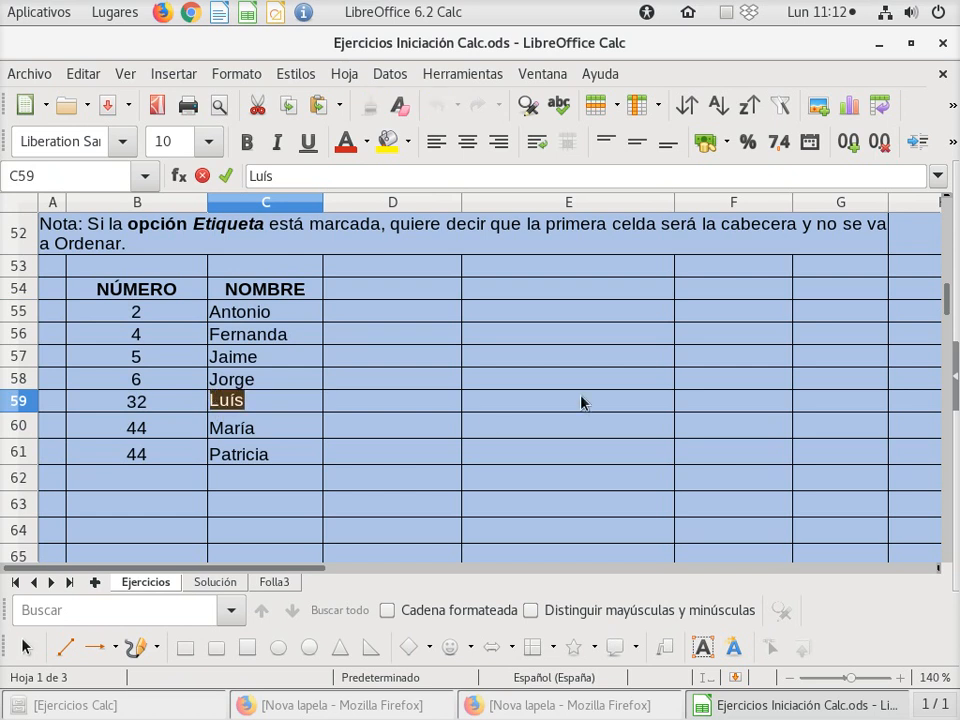
text(Carlos)
key(Return)
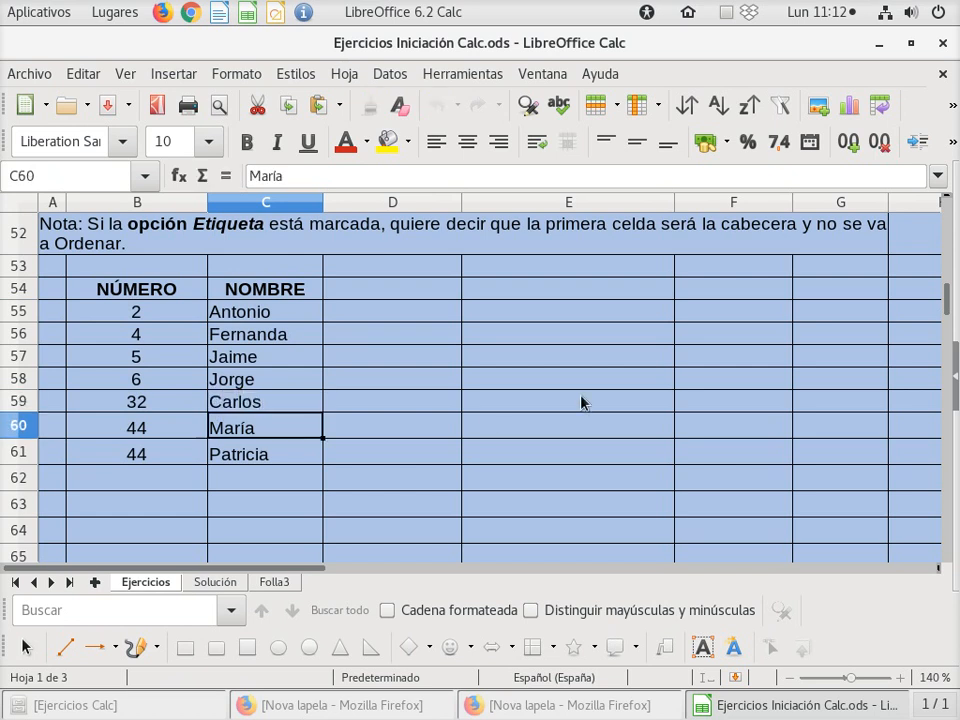
- Select B55:C61 with the changed name and sort it in ascending order by number
drag(140, 312, 277, 467)
click(398, 76)
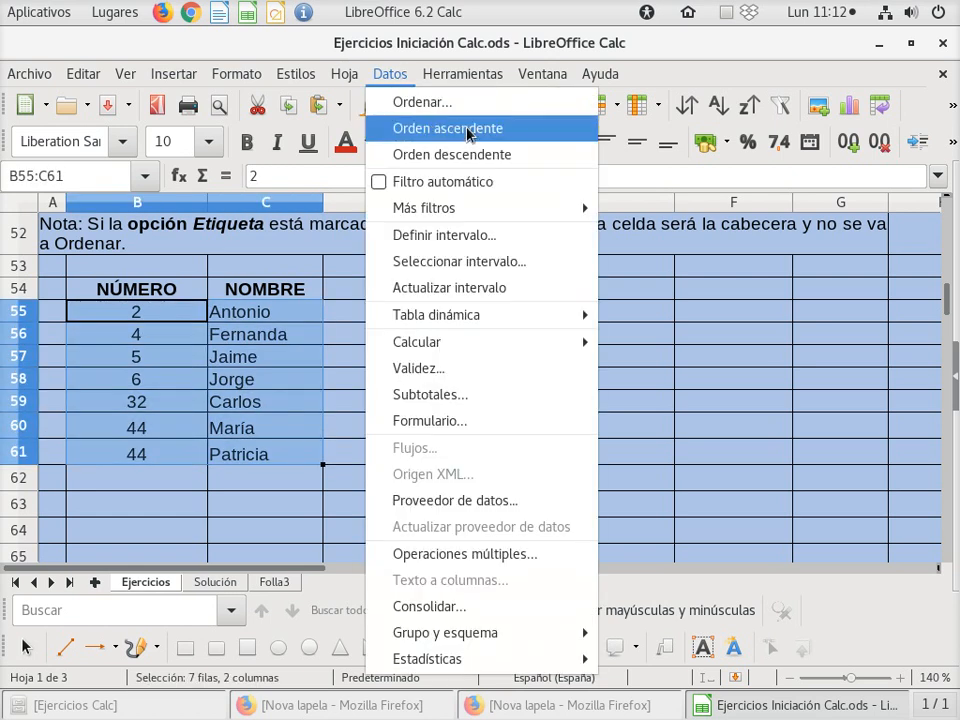
click(505, 131)
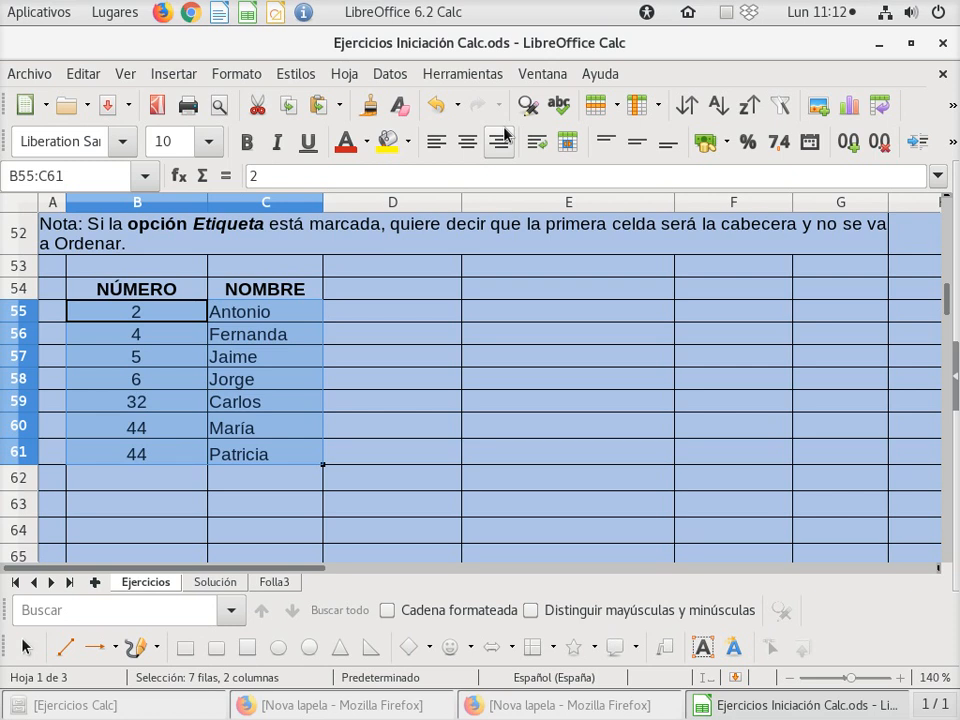
- Re-sort B55:C61 alphabetically by name, with Columna C ascending as sort key 1
click(390, 74)
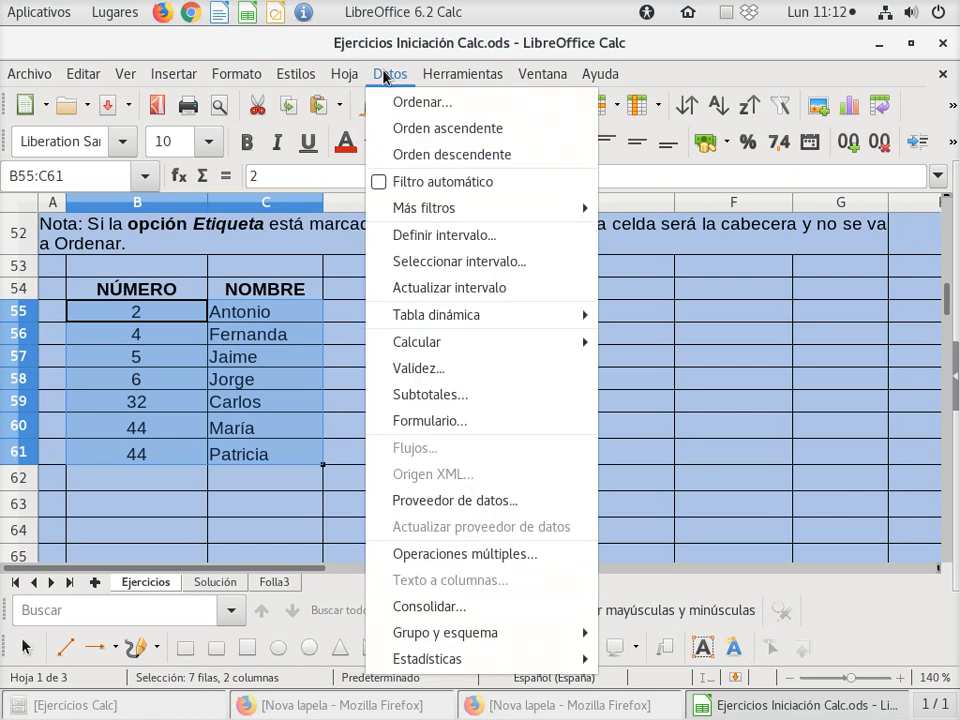
click(418, 104)
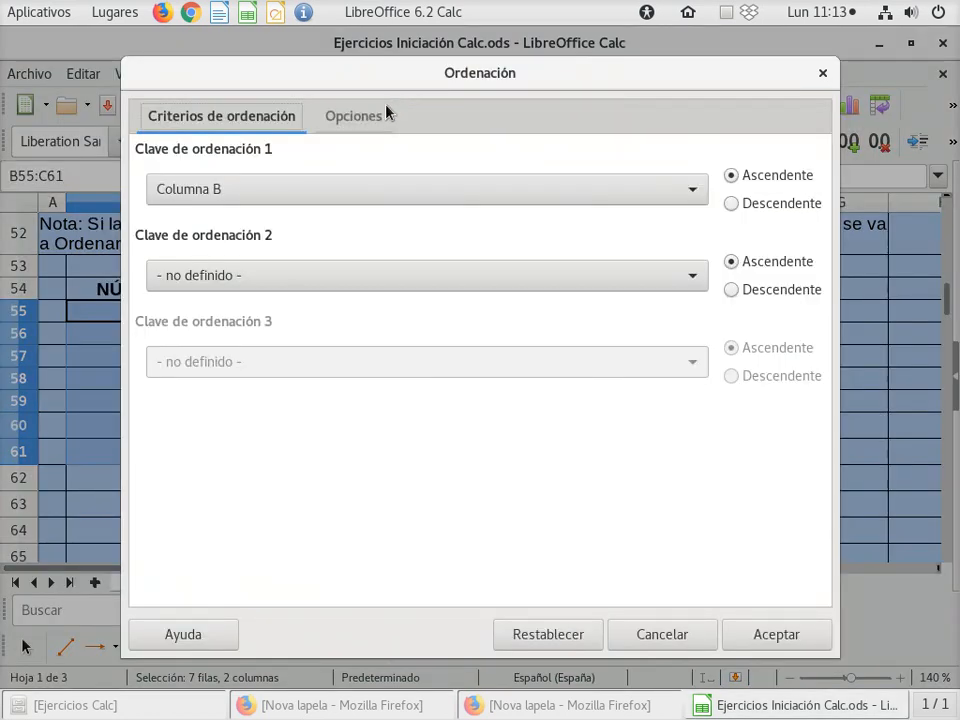
click(265, 188)
click(243, 218)
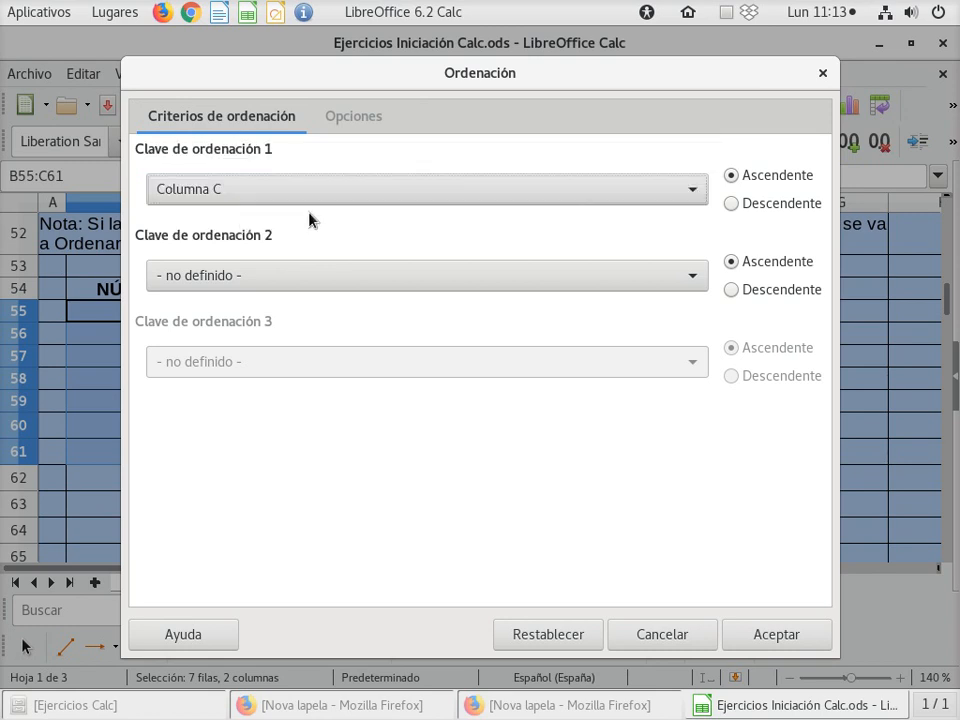
click(797, 638)
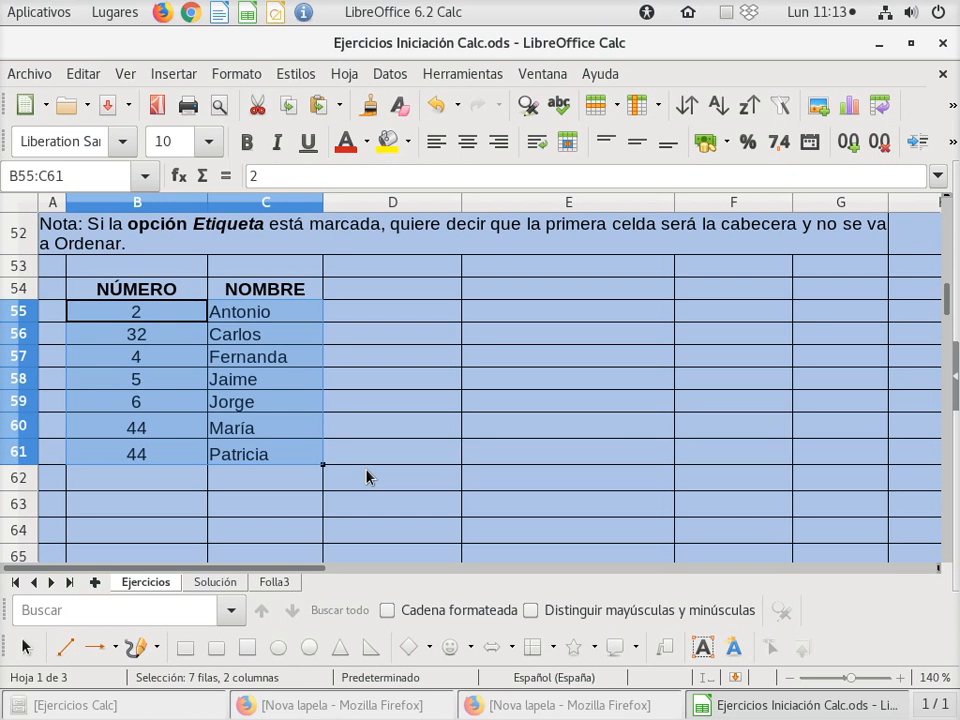
- Review the sort criteria and sort options for B55:C61, leaving the dialog without sorting
click(390, 74)
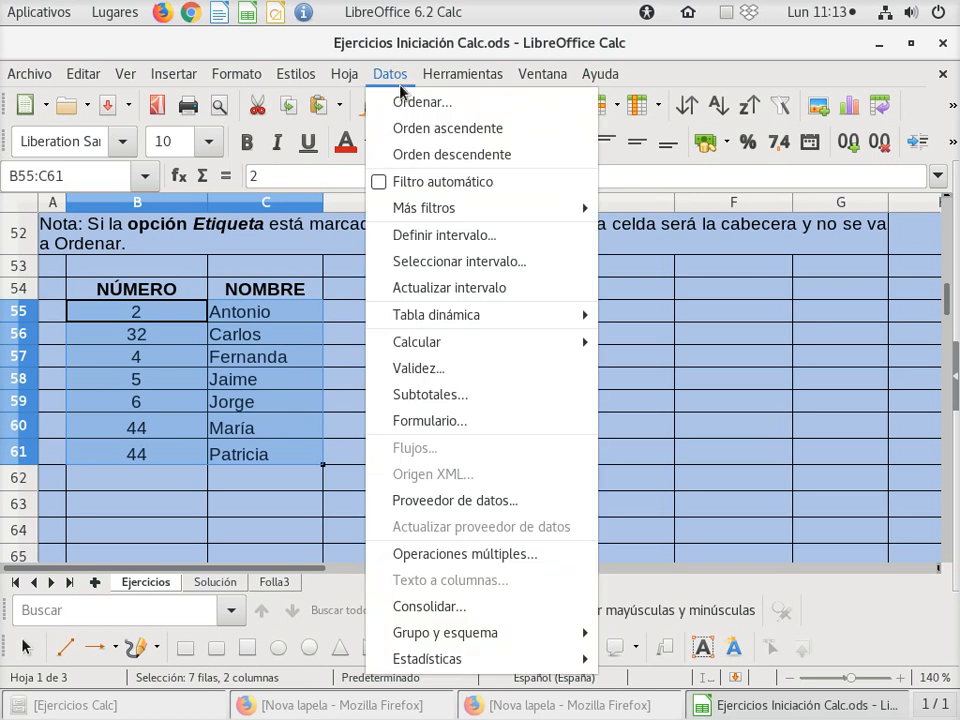
click(465, 105)
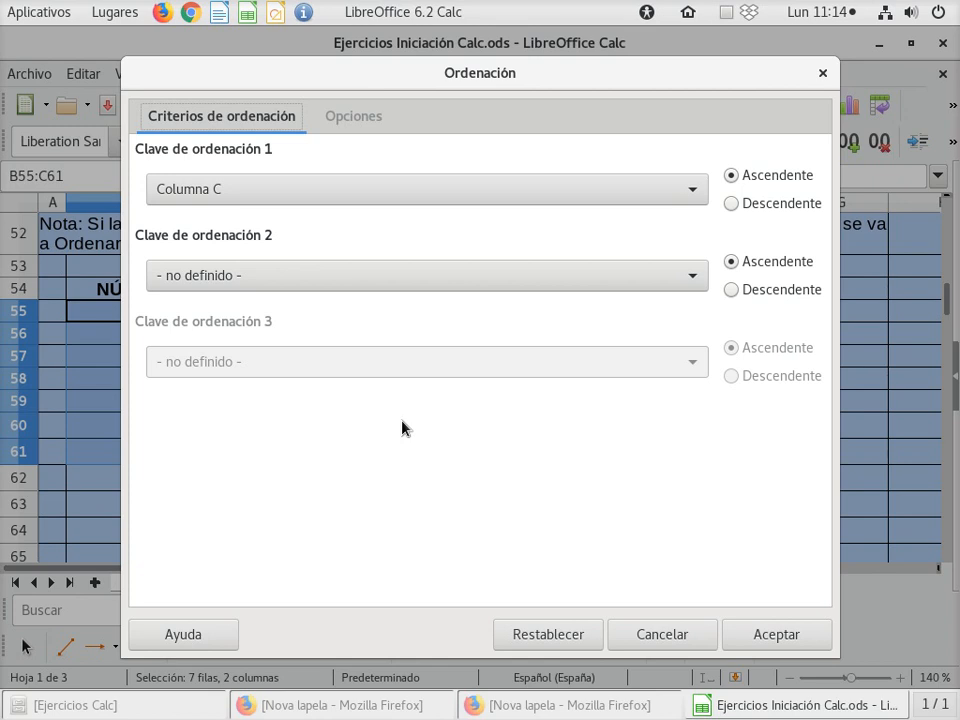
click(360, 121)
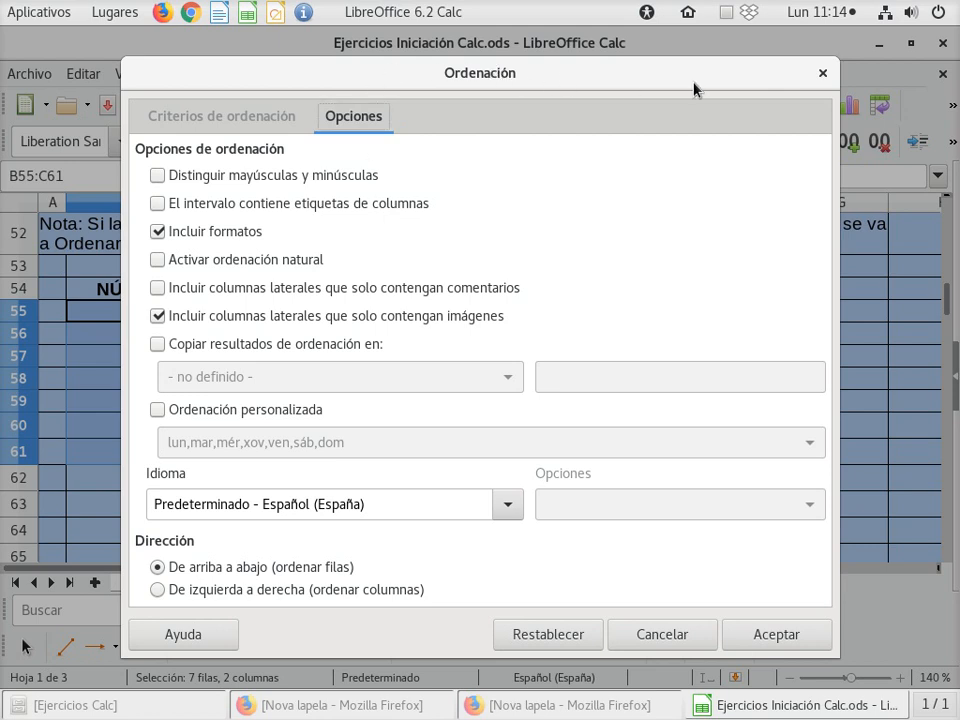
click(820, 73)
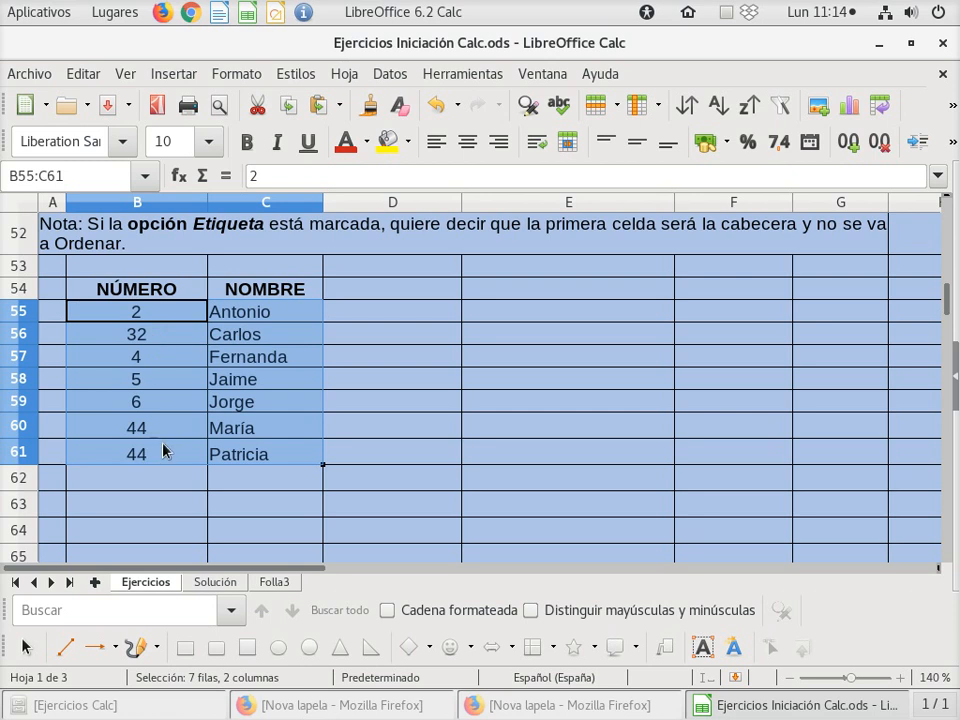
- Select B54:C61 including the header row and review the sort criteria and options for that range
click(193, 287)
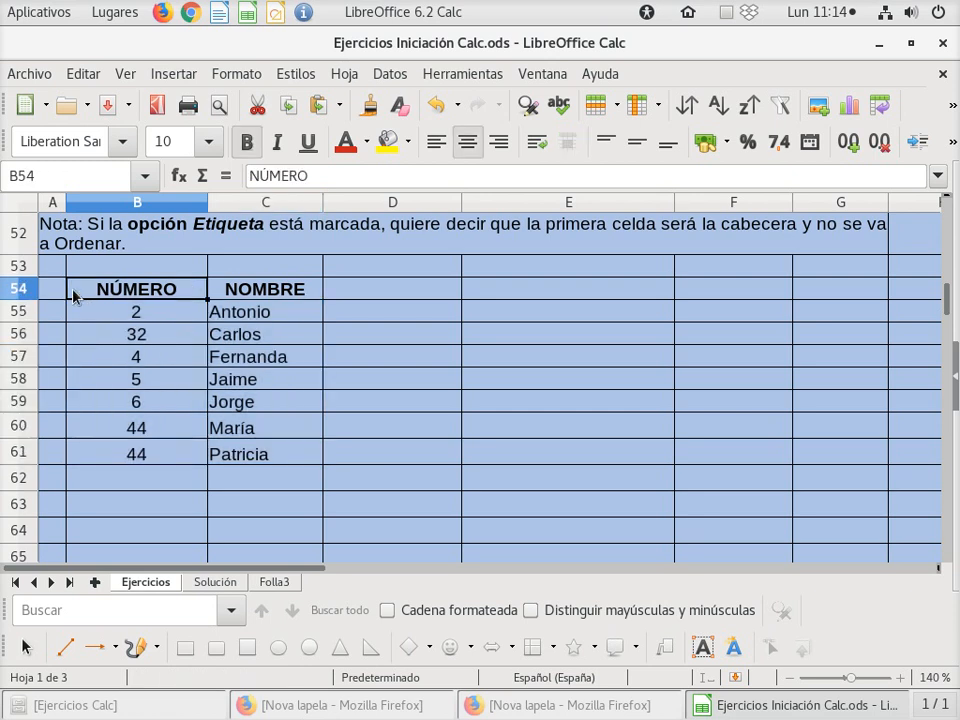
drag(186, 285, 269, 454)
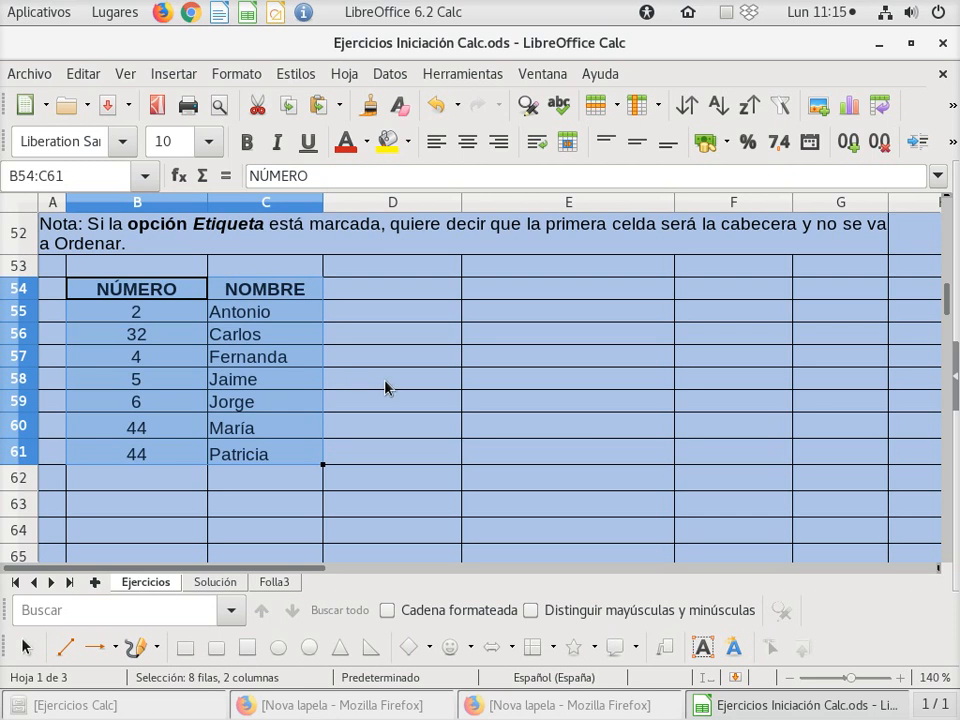
click(391, 74)
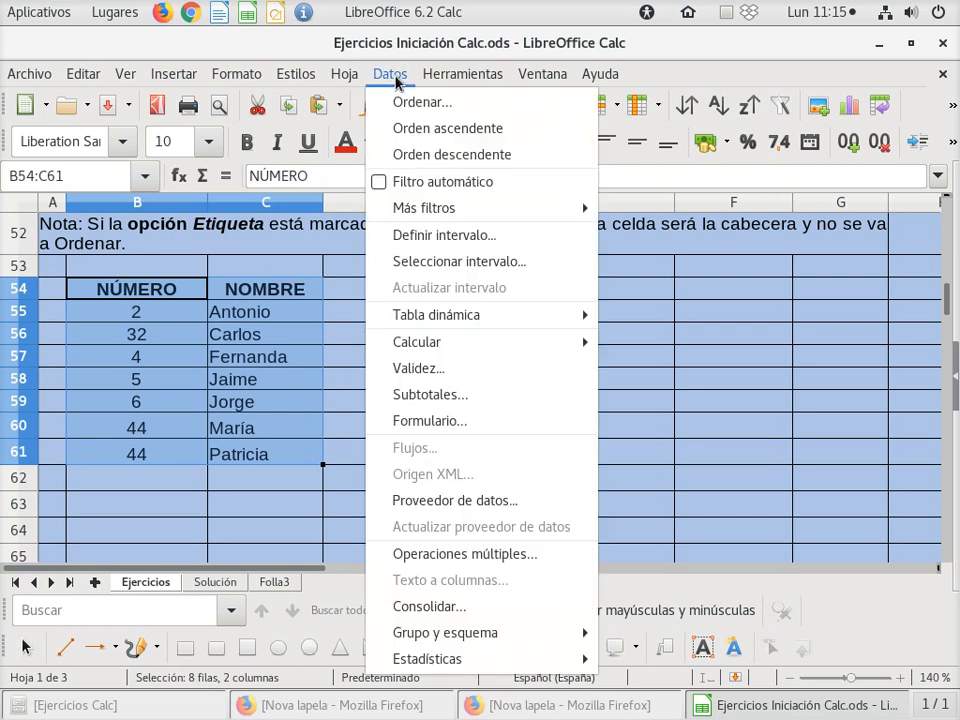
click(409, 101)
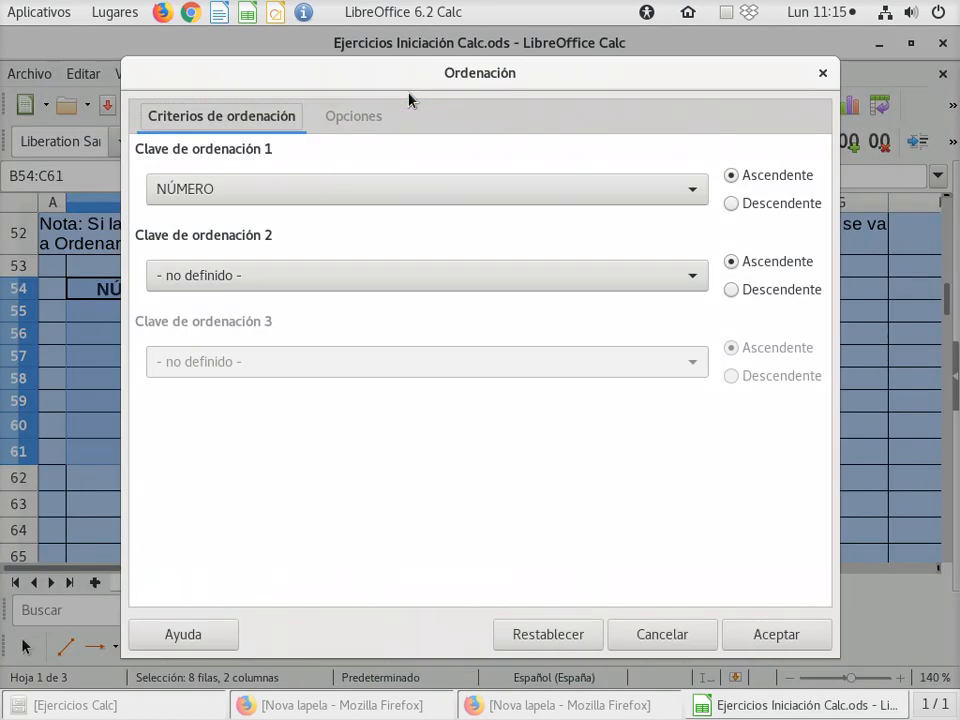
click(356, 120)
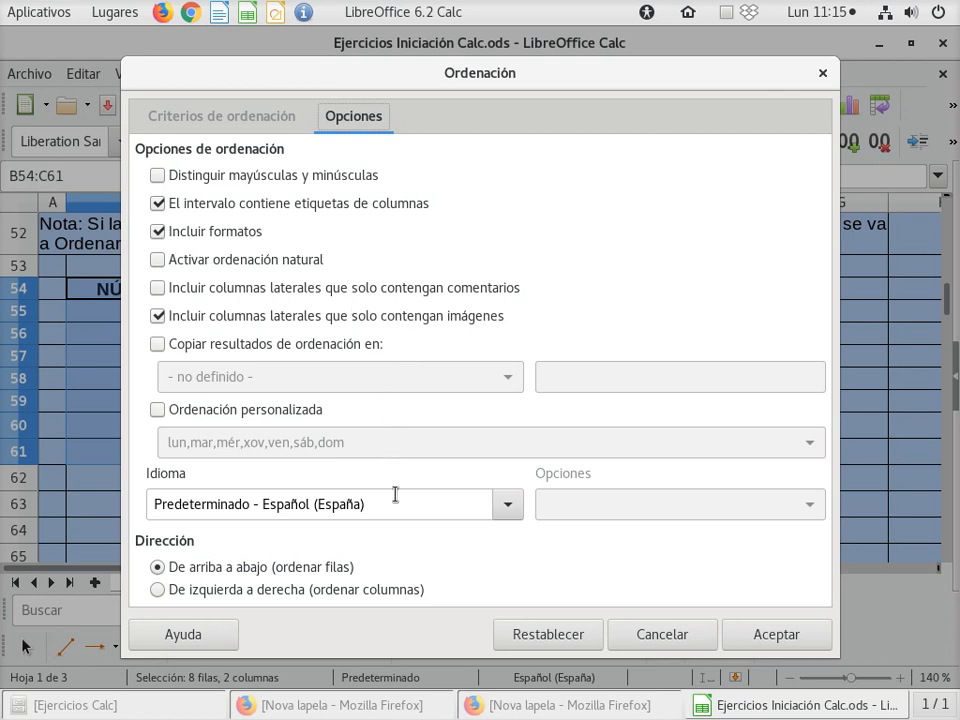
- Try Gallego as the sort language for B54:C61 and cancel the sort
click(508, 504)
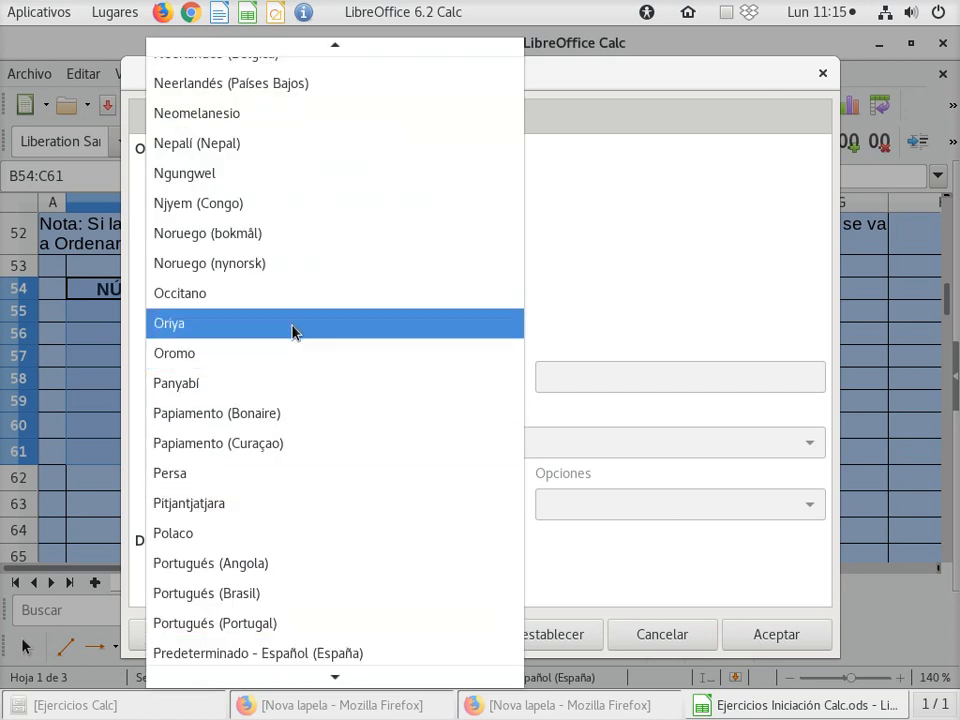
key(g)
click(193, 138)
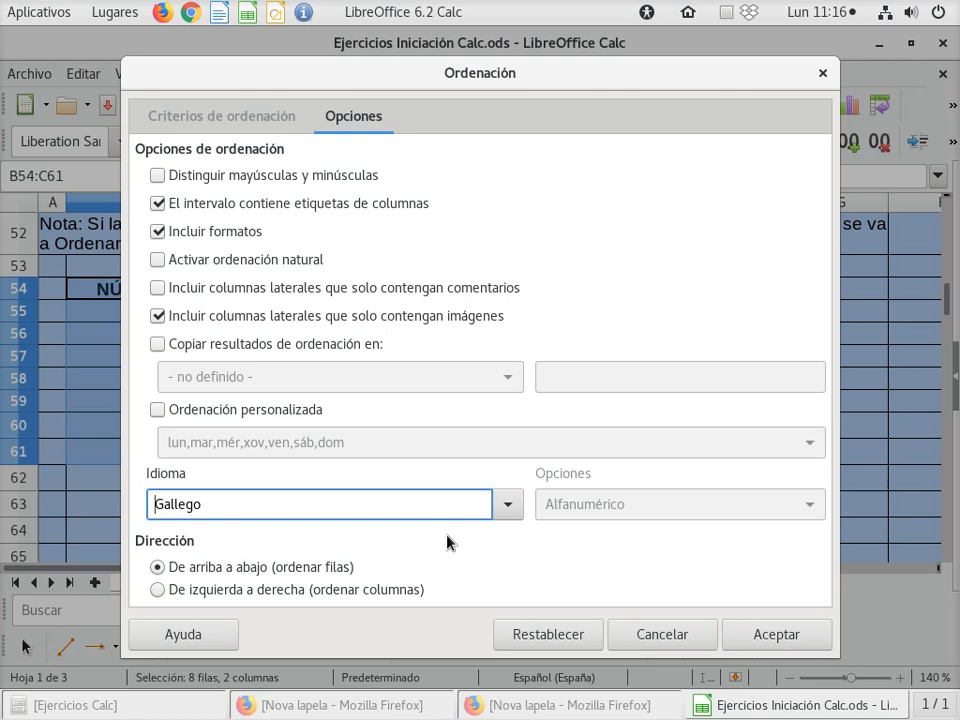
click(675, 640)
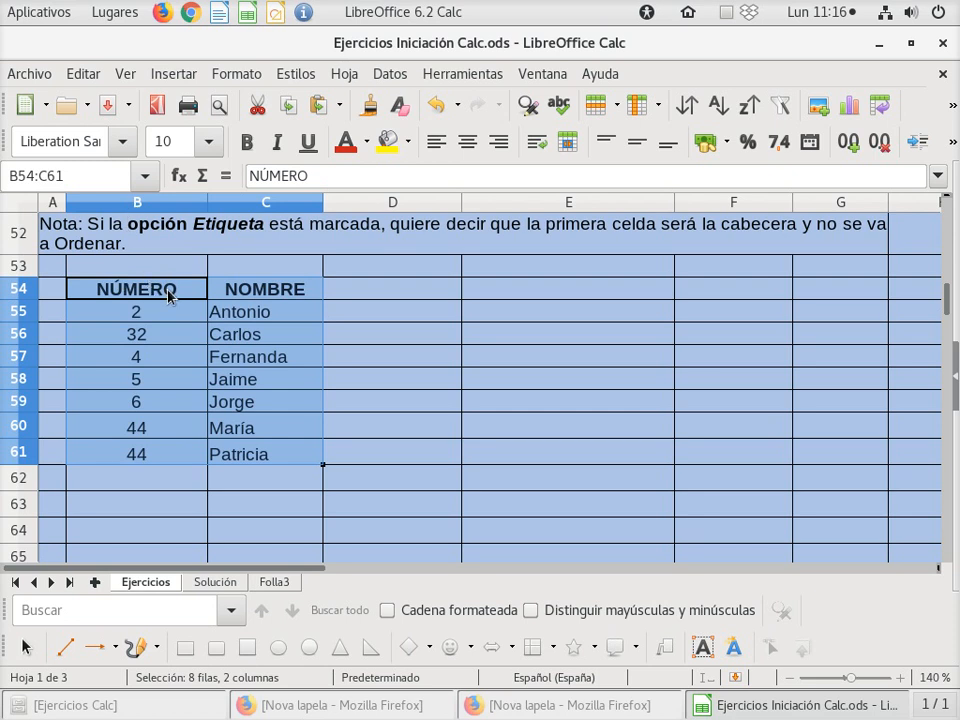
- Step the active cell down and up through the NÚMERO column, starting at B54 and ending at B60
click(169, 296)
key(Down)
key(Down)
key(Down)
key(Down)
key(Down)
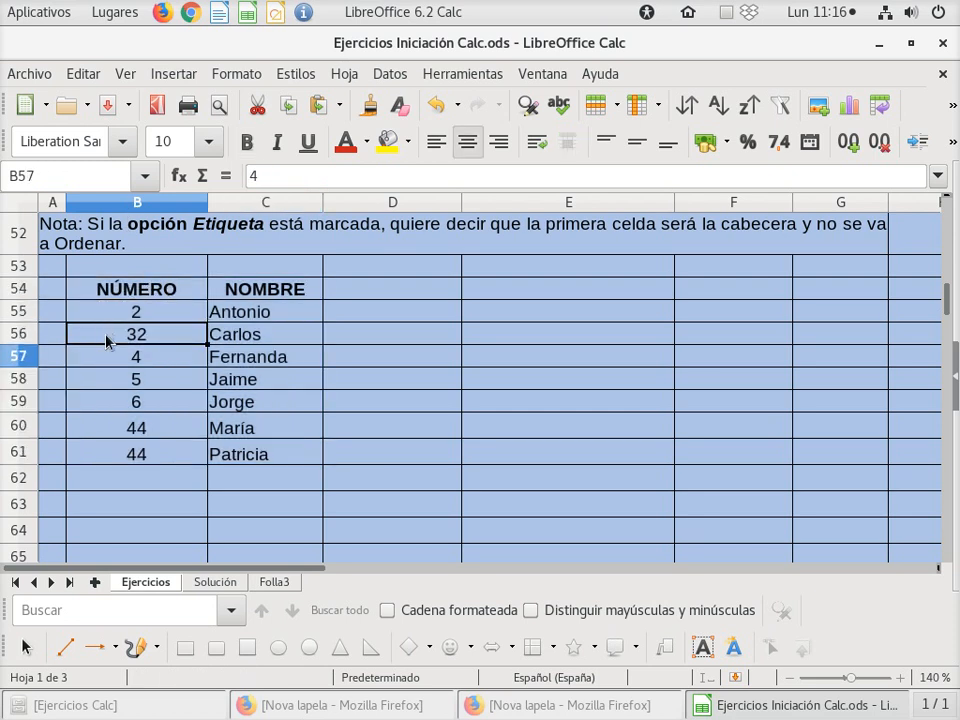
key(Down)
key(Up)
key(Up)
key(Up)
key(Up)
key(Down)
key(Down)
key(Down)
key(Down)
key(Down)
key(Up)
key(Up)
key(Up)
key(Up)
key(Up)
key(Up)
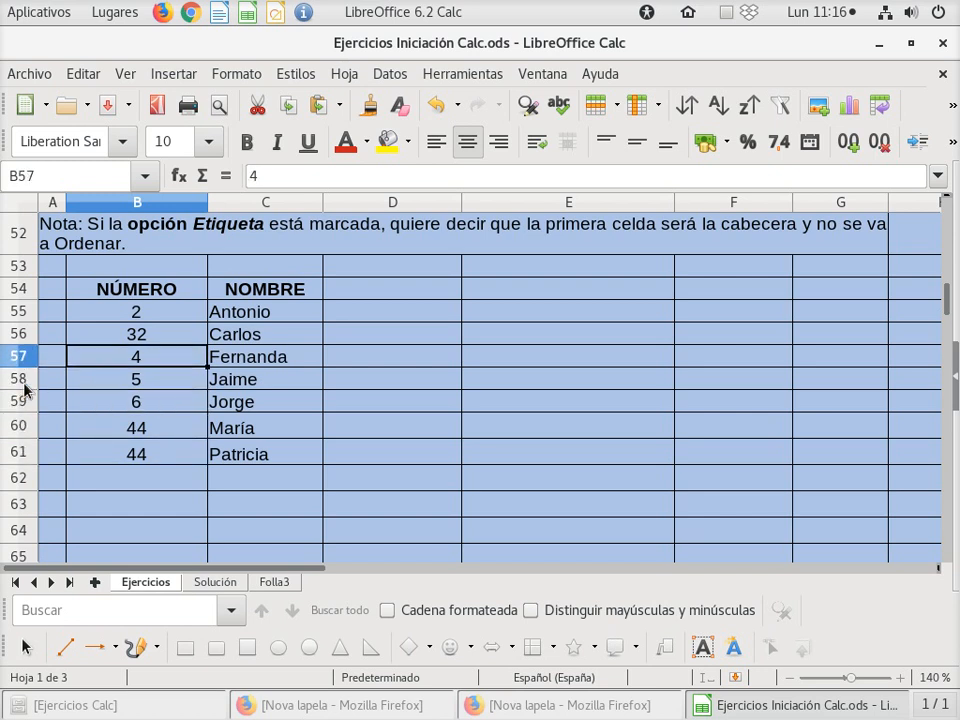
key(Down)
key(Down)
key(Down)
key(Down)
key(Down)
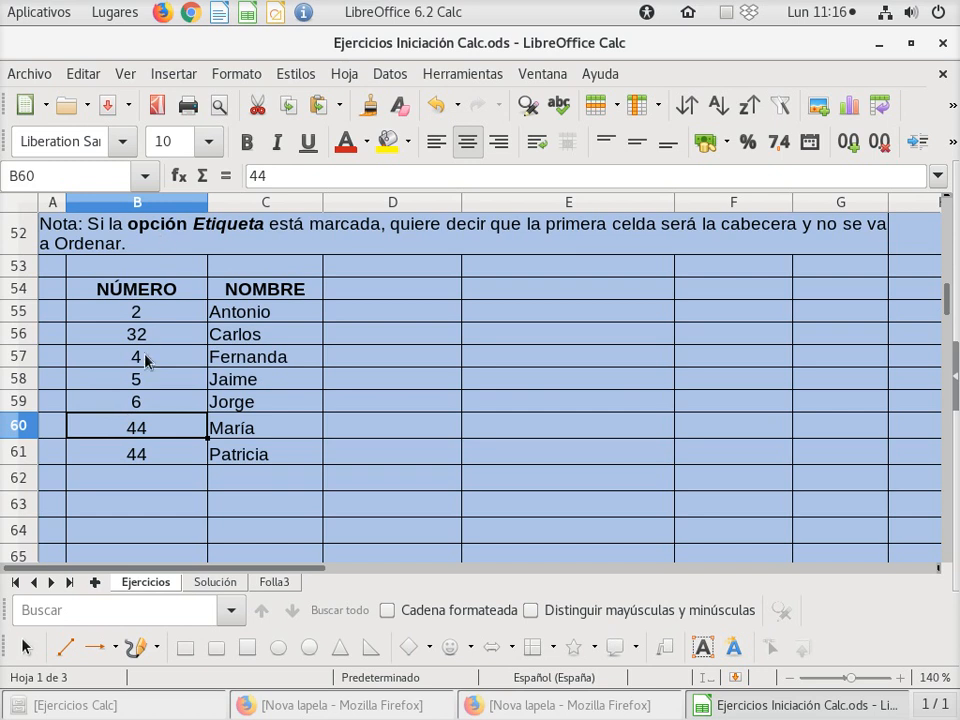
- Step the active cell back and forth across row 60, ending at C60
key(Right)
key(Right)
key(Right)
key(Left)
key(Left)
key(Left)
key(Right)
key(Right)
key(Right)
key(Left)
key(Left)
key(Right)
key(Right)
key(Left)
key(Left)
key(Left)
key(Right)
key(Right)
key(Right)
key(Tab)
key(shift+Tab)
key(Tab)
key(Tab)
key(shift+Tab)
key(shift+Tab)
key(shift+Tab)
key(Tab)
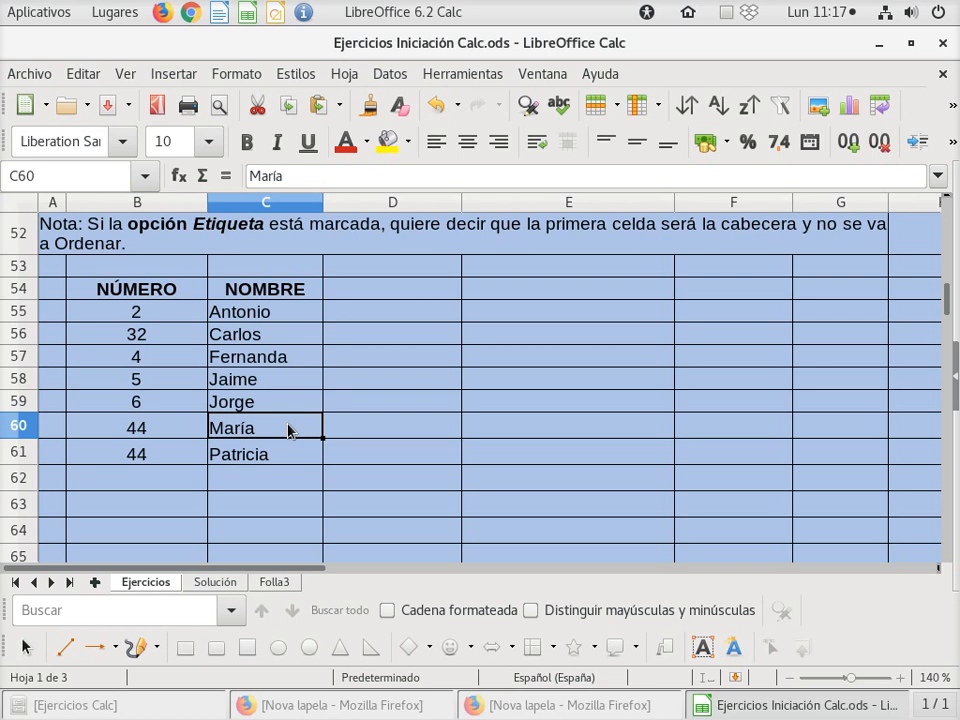
- Look over exercise 3.2 and its Número and Nombre table, and return to the table in B54:C61
scroll(260, 428, down, 4)
scroll(210, 446, down, 3)
scroll(210, 446, up, 2)
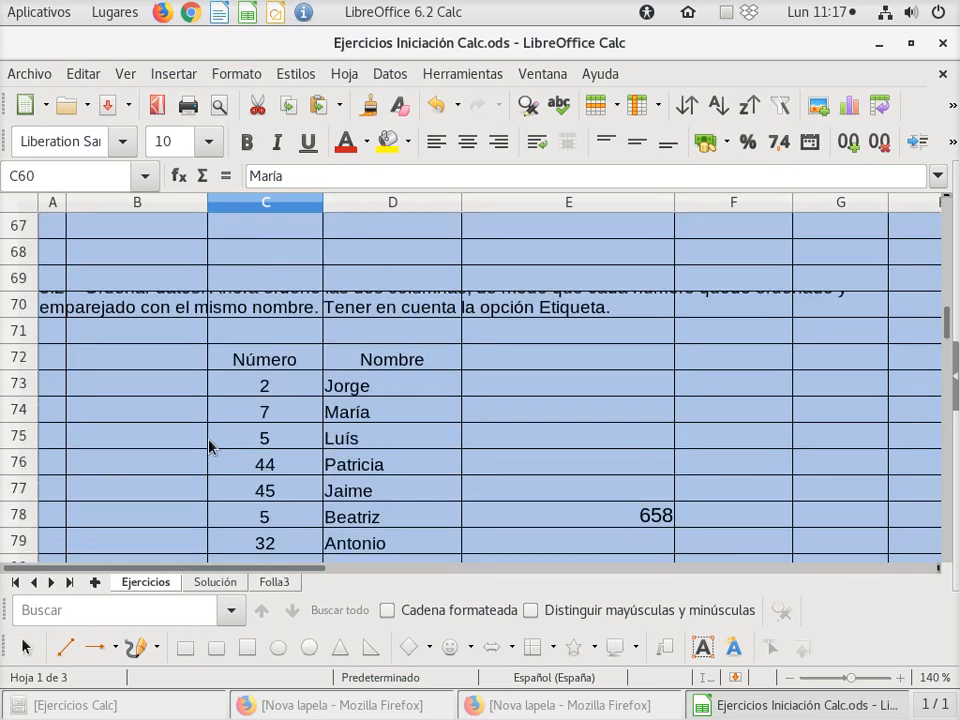
scroll(211, 446, down, 1)
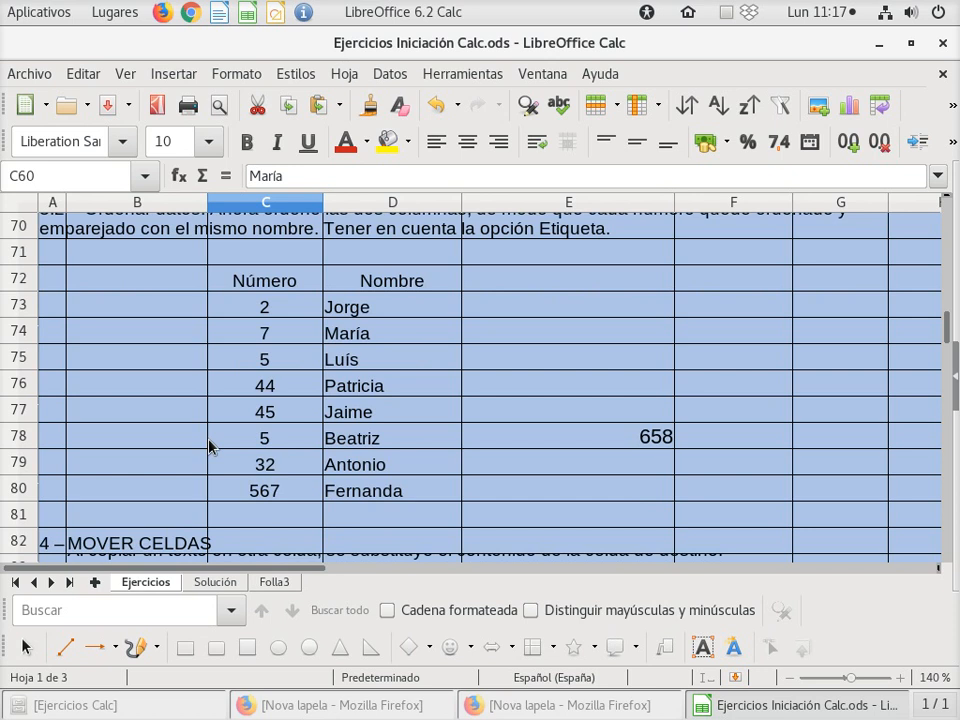
scroll(210, 446, up, 5)
scroll(157, 486, up, 2)
scroll(158, 487, down, 2)
scroll(158, 487, up, 1)
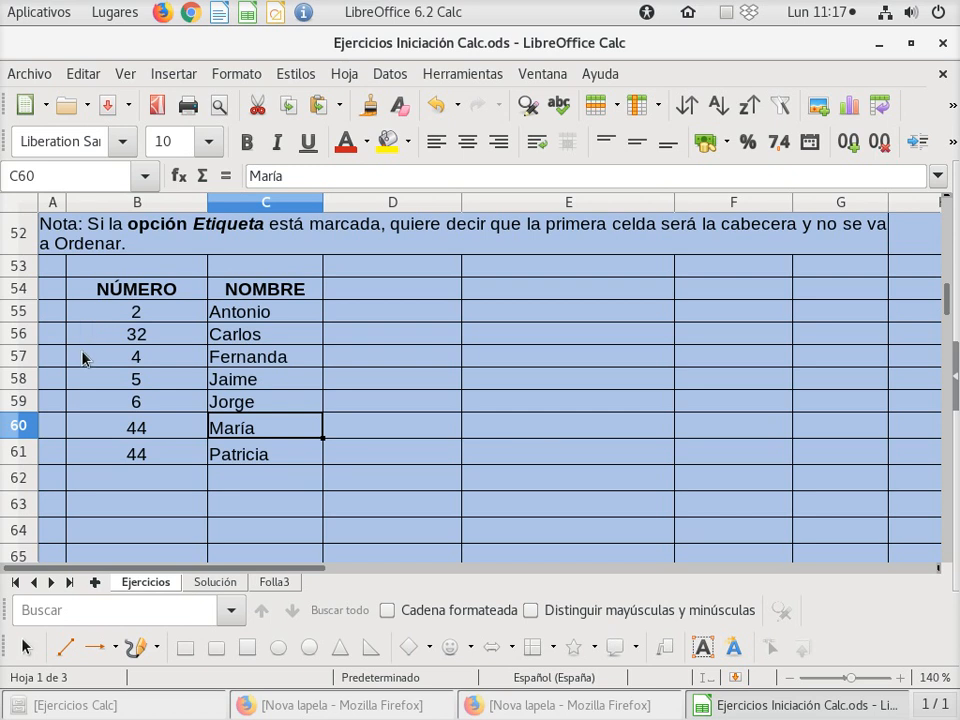
- Copy the NÚMERO and NOMBRE table in B54:C61 with its headers
drag(80, 290, 300, 456)
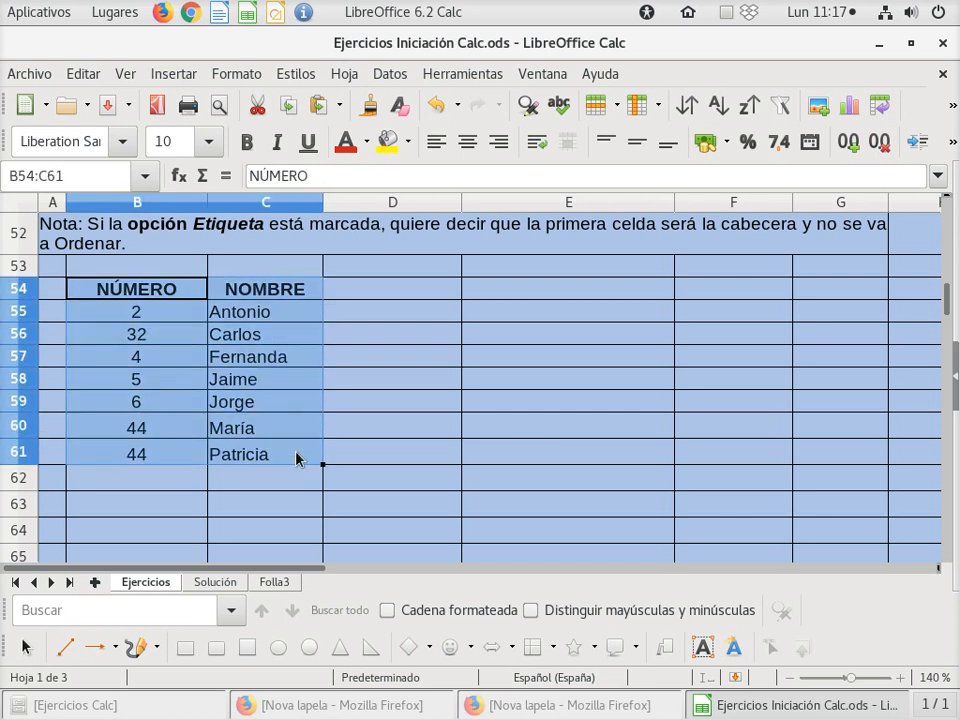
right_click(304, 322)
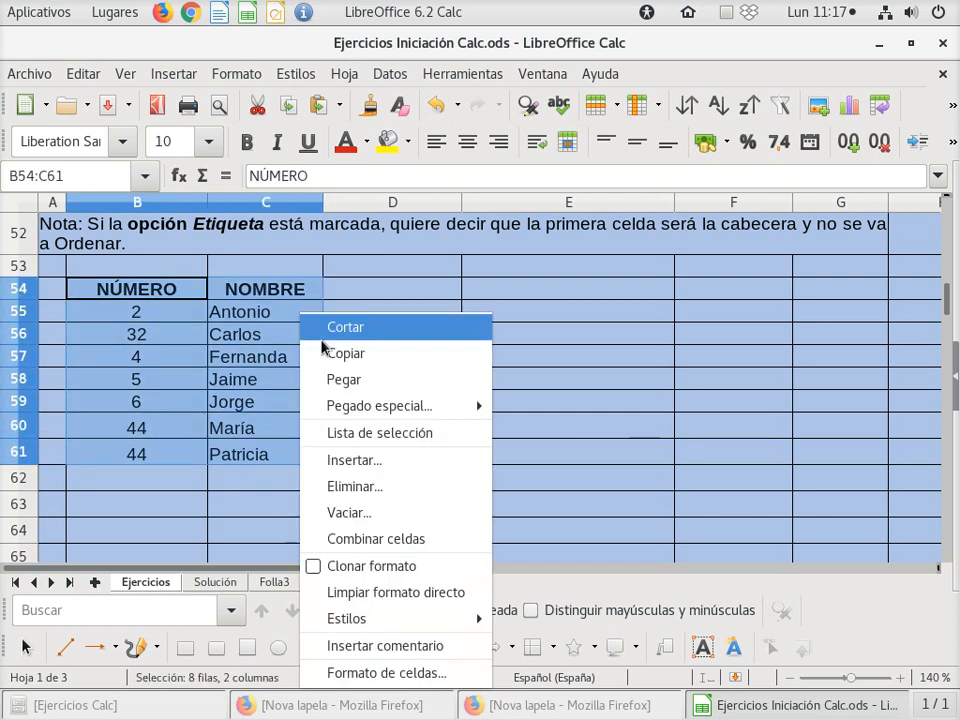
click(349, 356)
- Create a new spreadsheet and set the font size of all its cells to 12
click(24, 104)
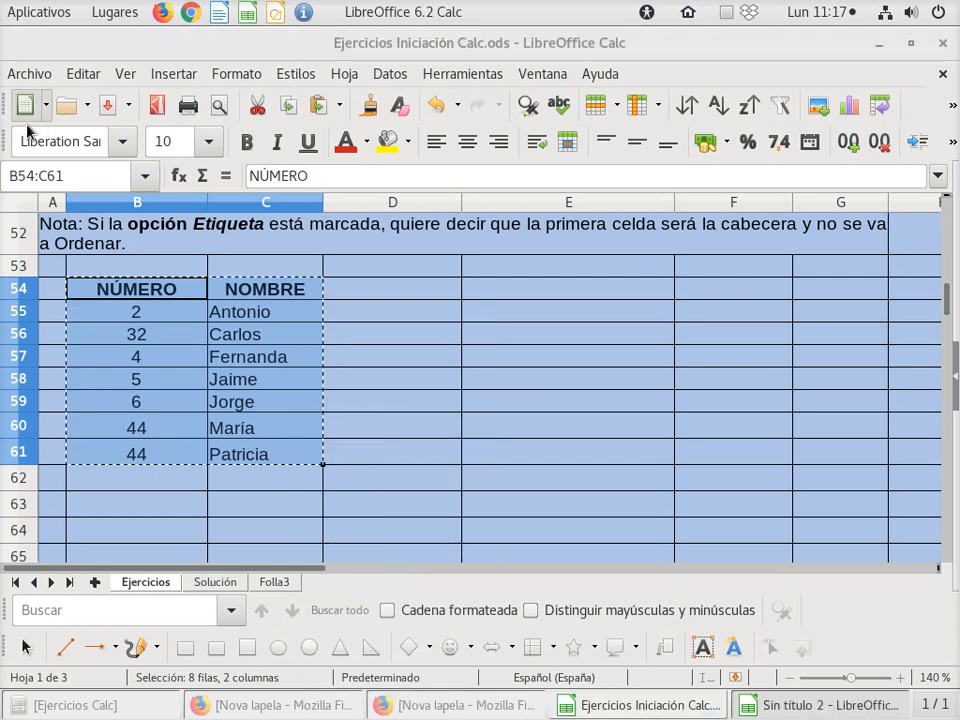
click(20, 203)
click(208, 141)
click(160, 287)
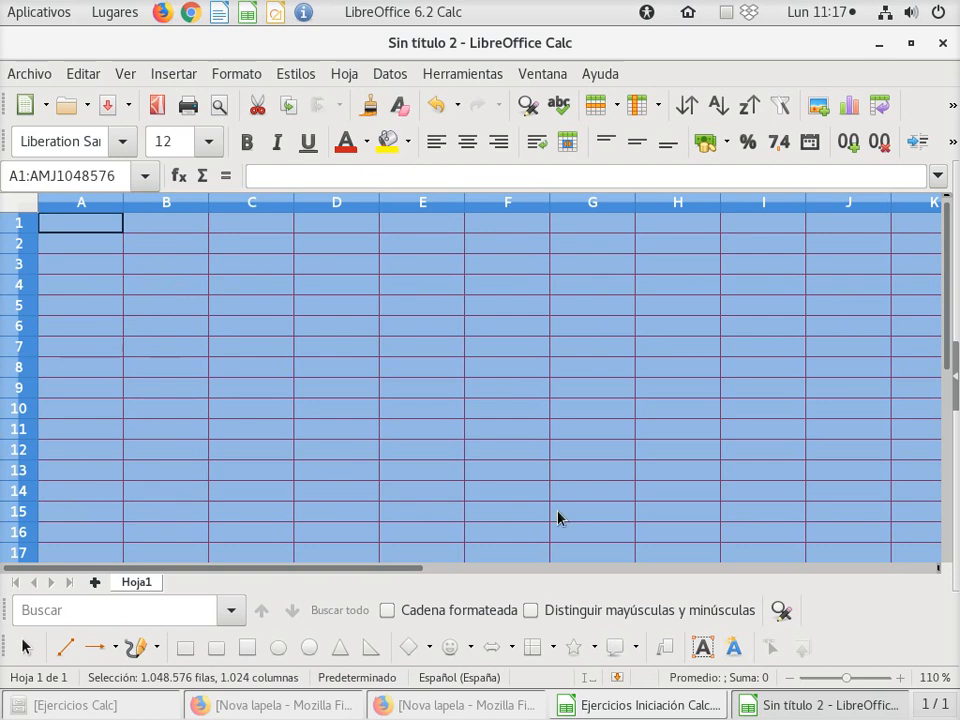
- Paste the copied NÚMERO and NOMBRE table into the new sheet starting at cell B5
click(900, 678)
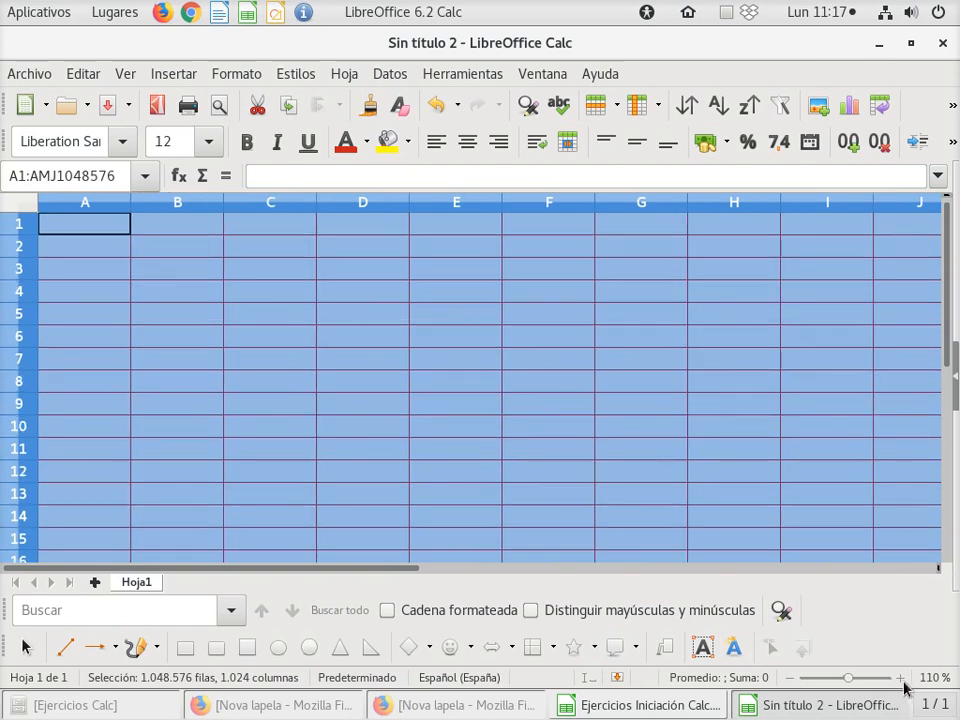
click(900, 678)
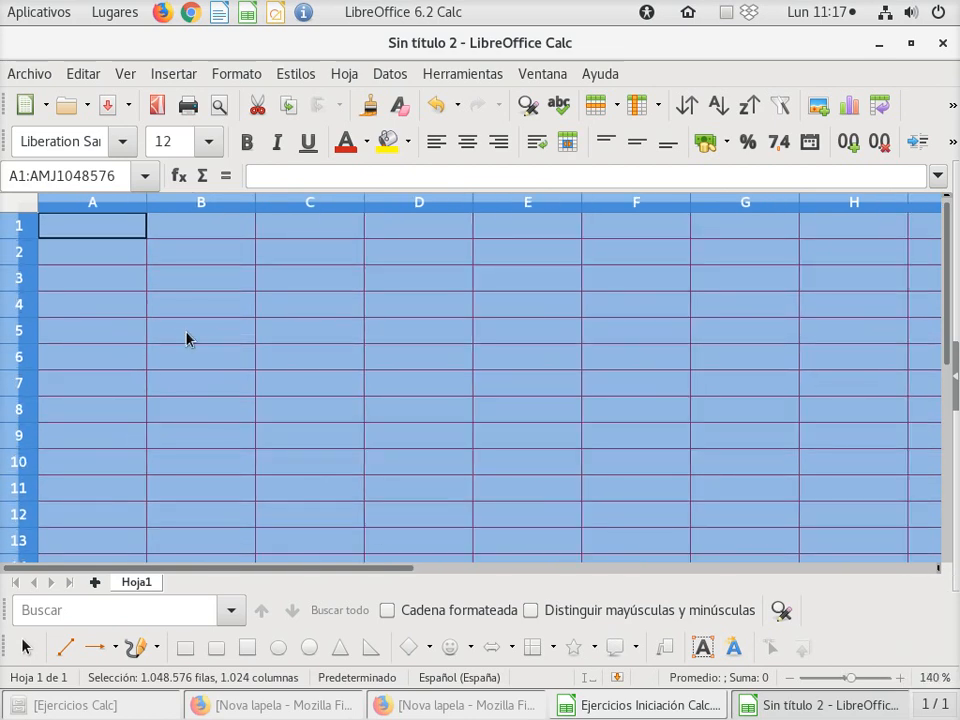
right_click(189, 336)
click(240, 404)
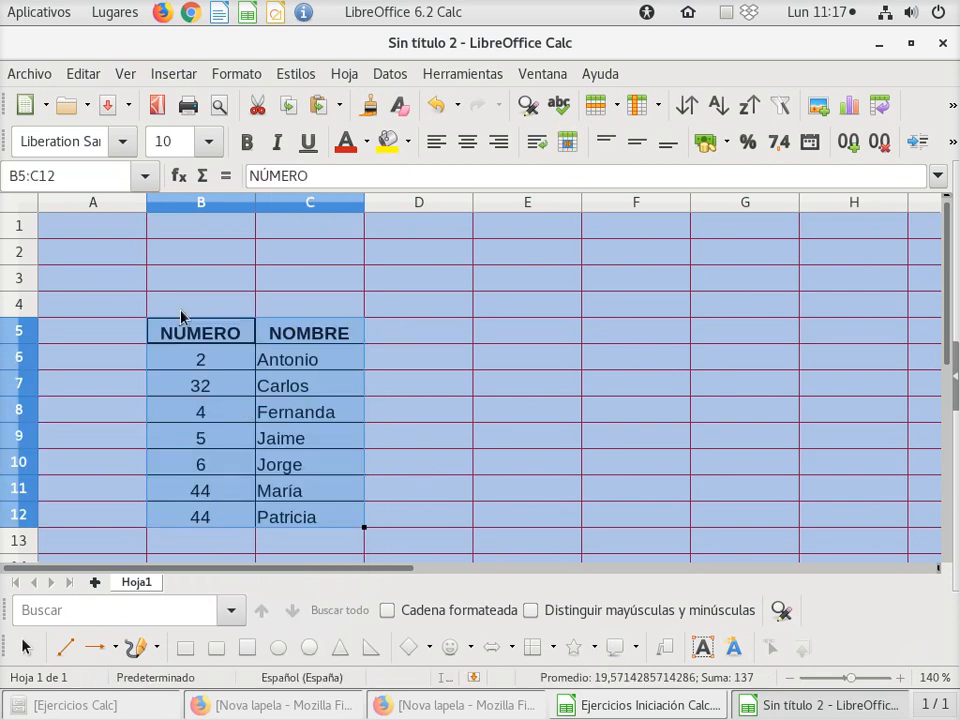
- Enter the title "TRANSPOSICIÓN DE CELDAS (TRANSPONER)" in cell B3
click(187, 275)
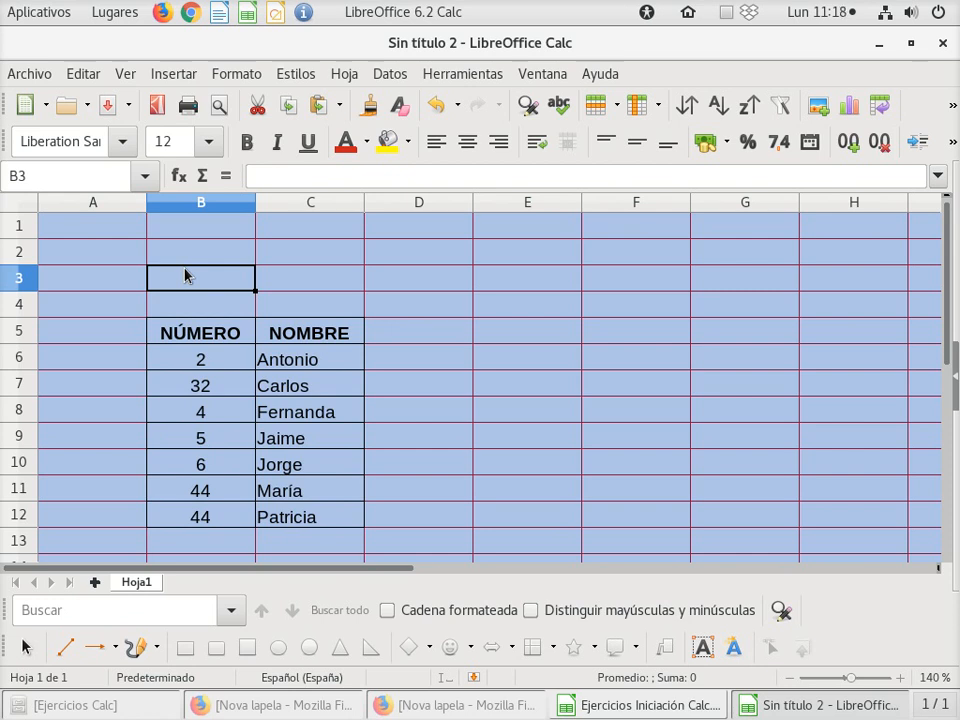
text(TRANSPO)
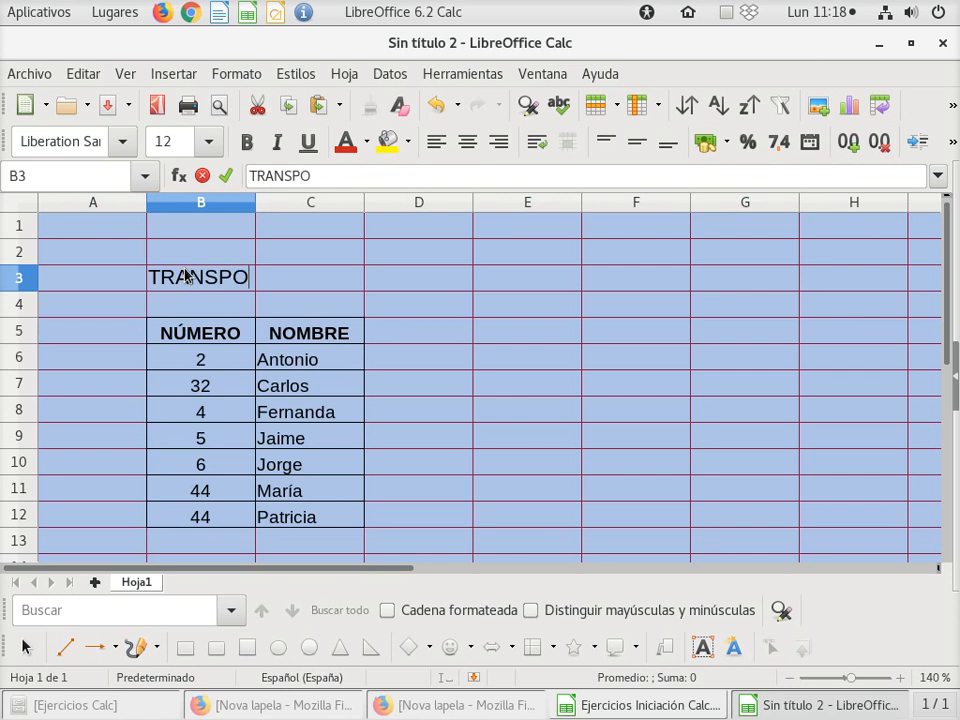
text(SICIÓN)
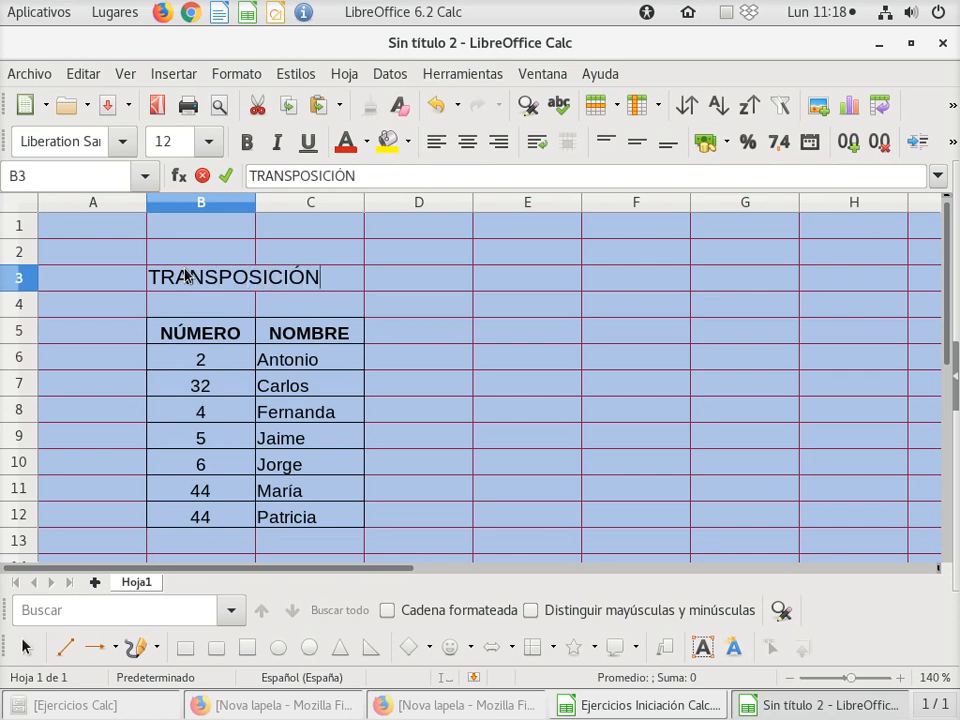
text( DE CELD)
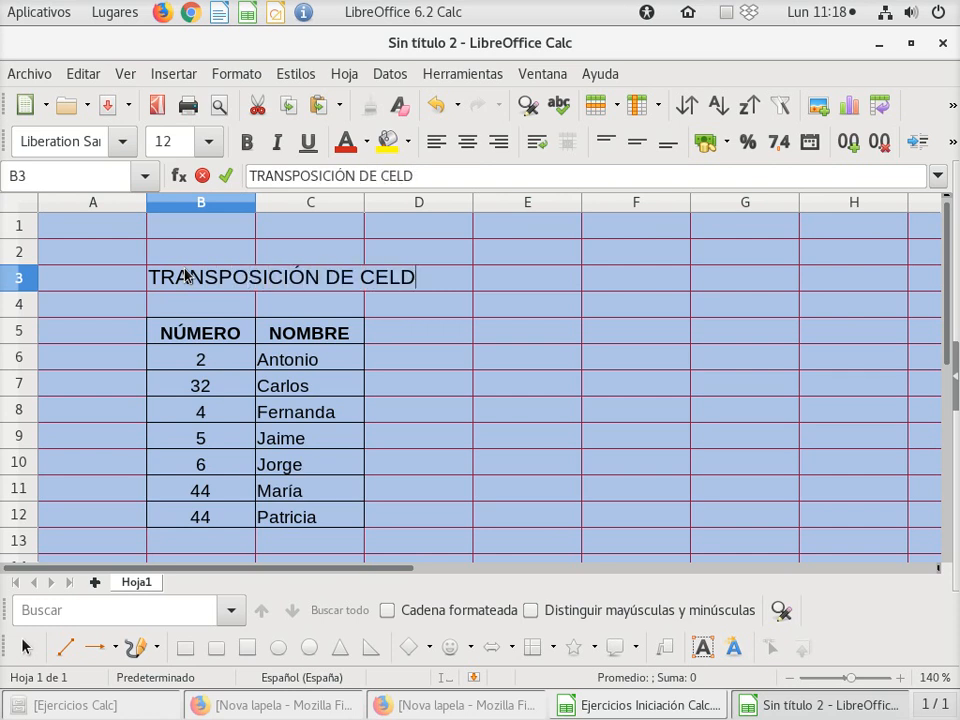
text(AS ()
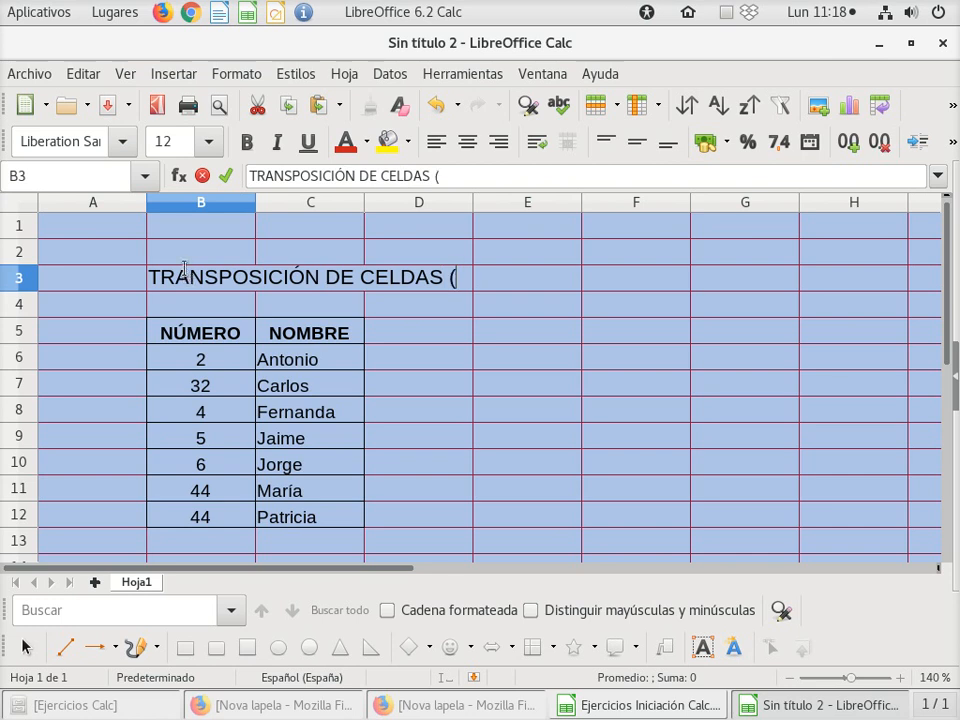
text(TRANSPONER))
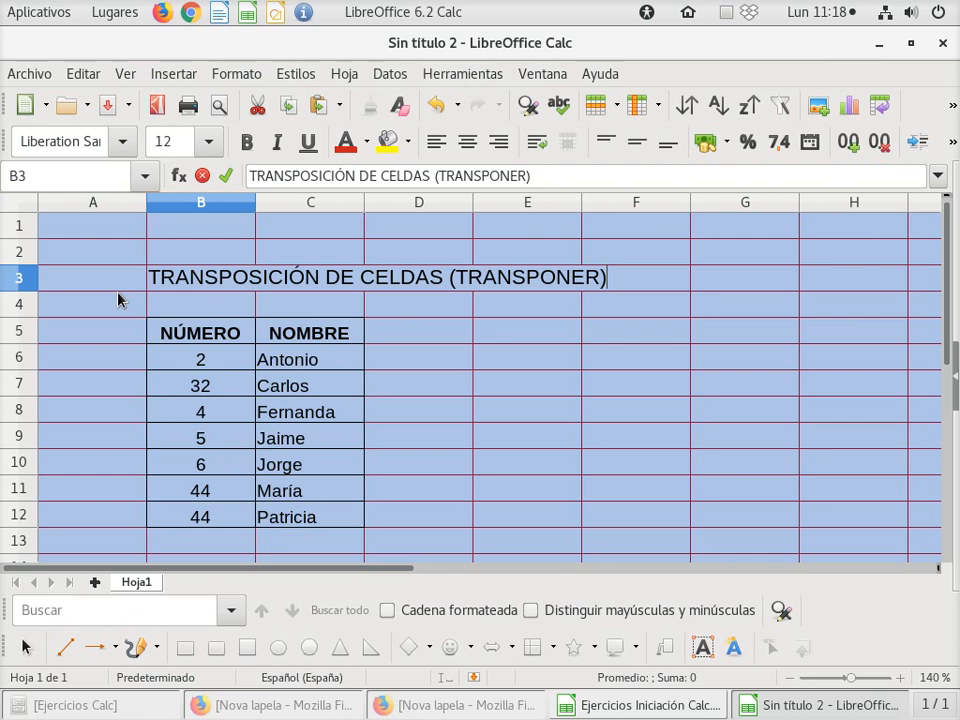
- Copy the numbers in B6:B12 of the NÚMERO column without the header
scroll(140, 310, down, 2)
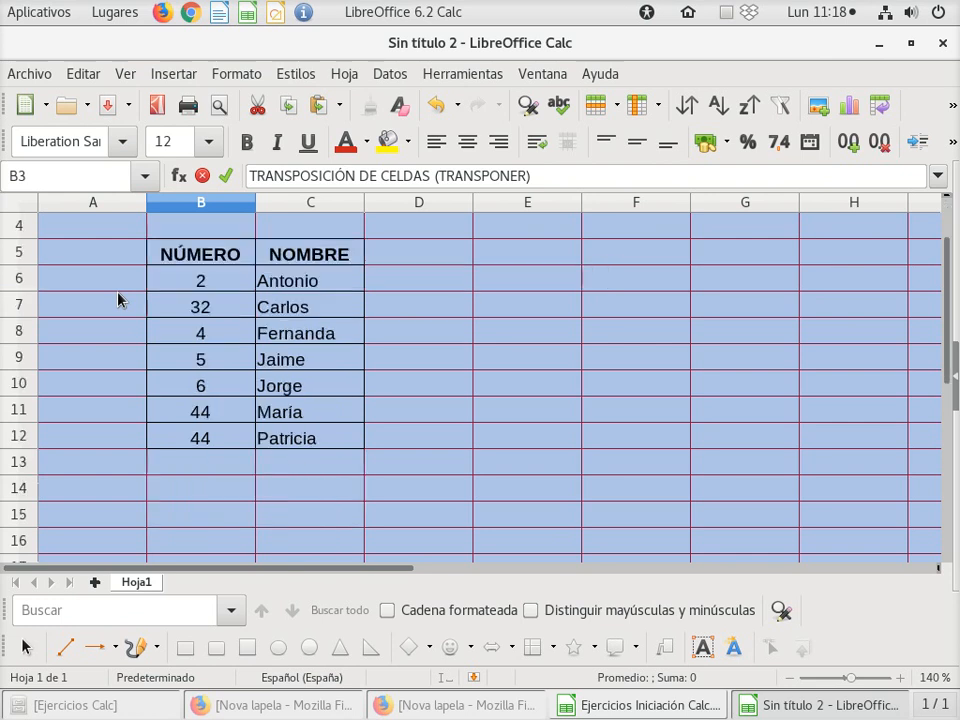
scroll(159, 321, up, 1)
drag(166, 277, 204, 436)
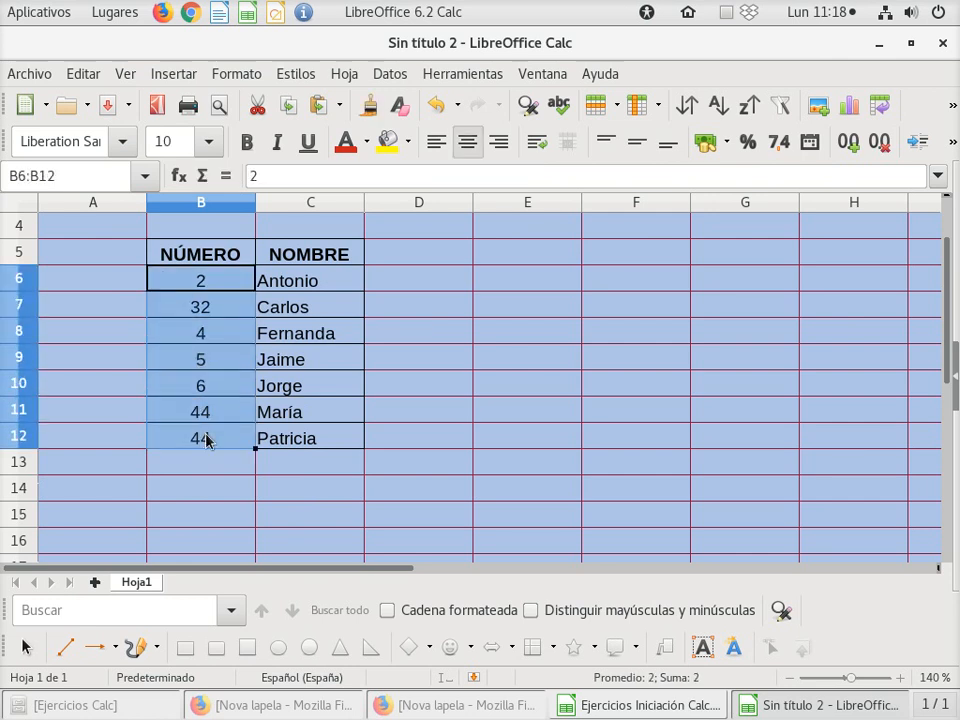
right_click(228, 333)
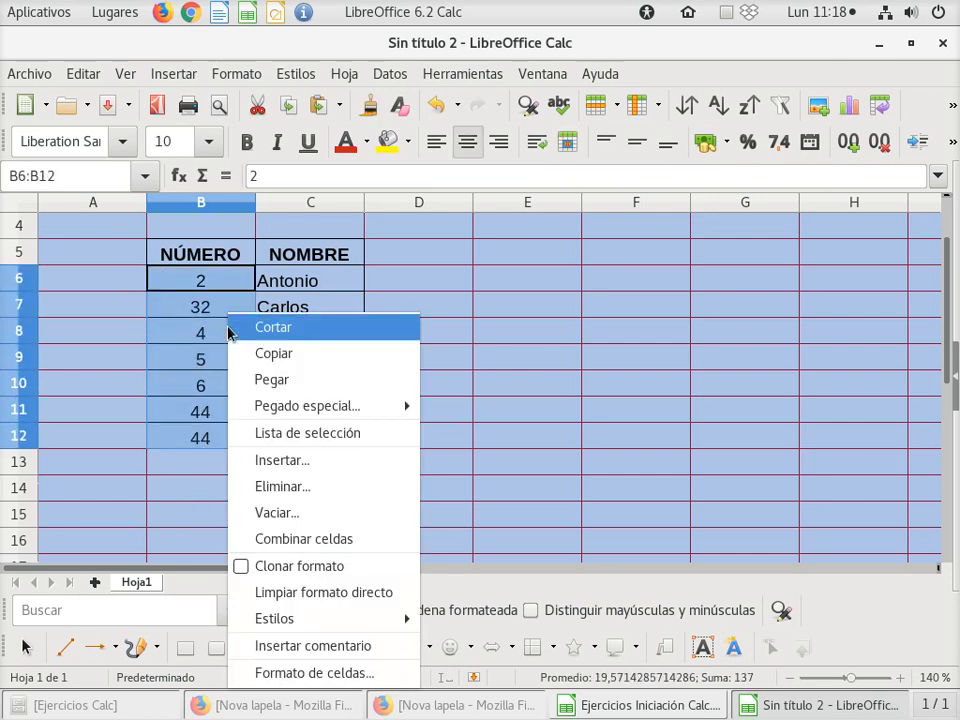
click(272, 356)
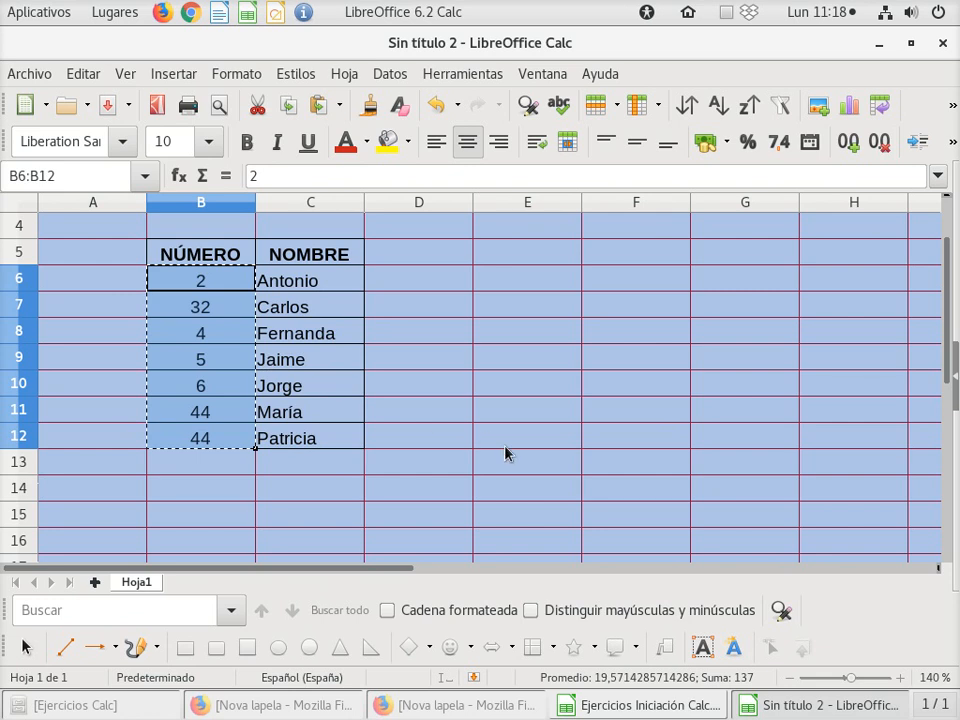
scroll(505, 453, up, 1)
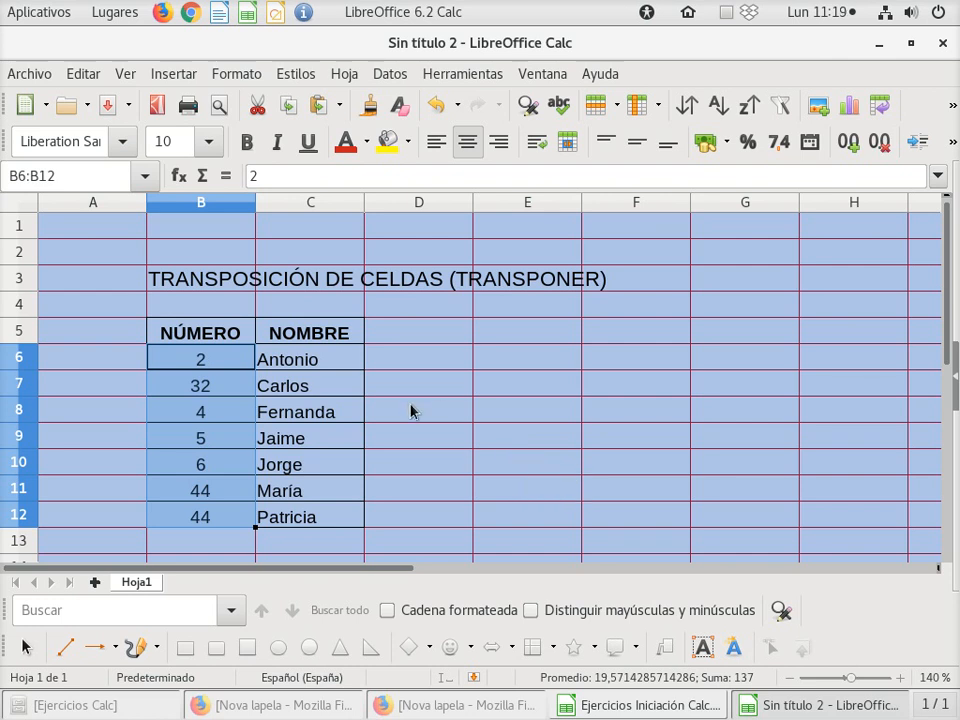
scroll(400, 408, down, 3)
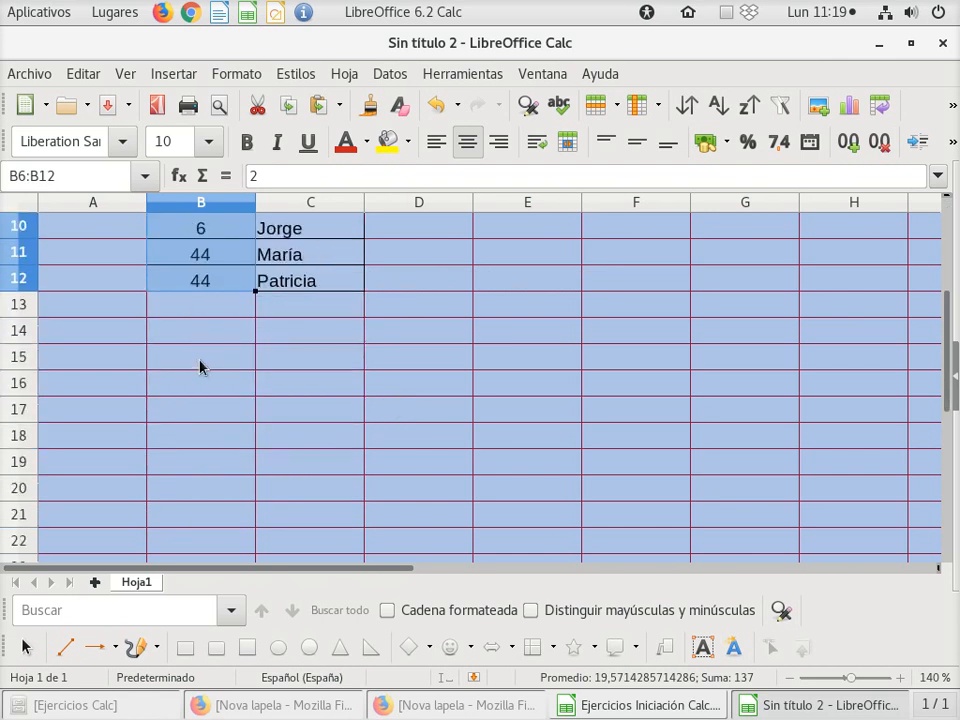
key(ctrl+c)
- Paste the copied numbers transposed as a row starting at cell B15 using Paste Special, and undo that paste
right_click(200, 367)
click(172, 362)
scroll(172, 362, up, 2)
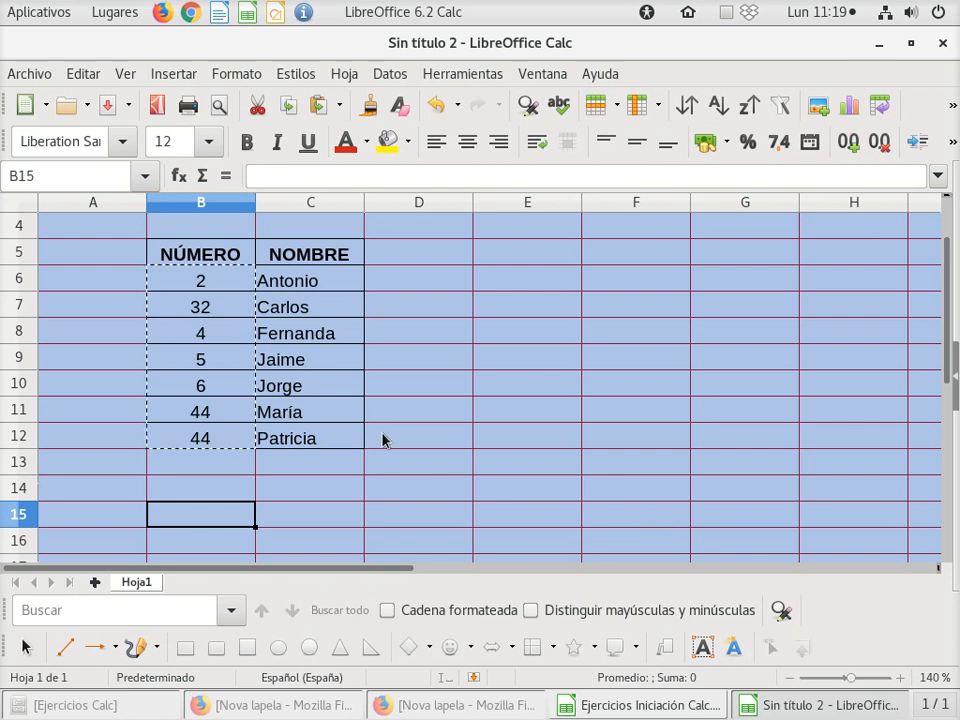
scroll(390, 438, down, 1)
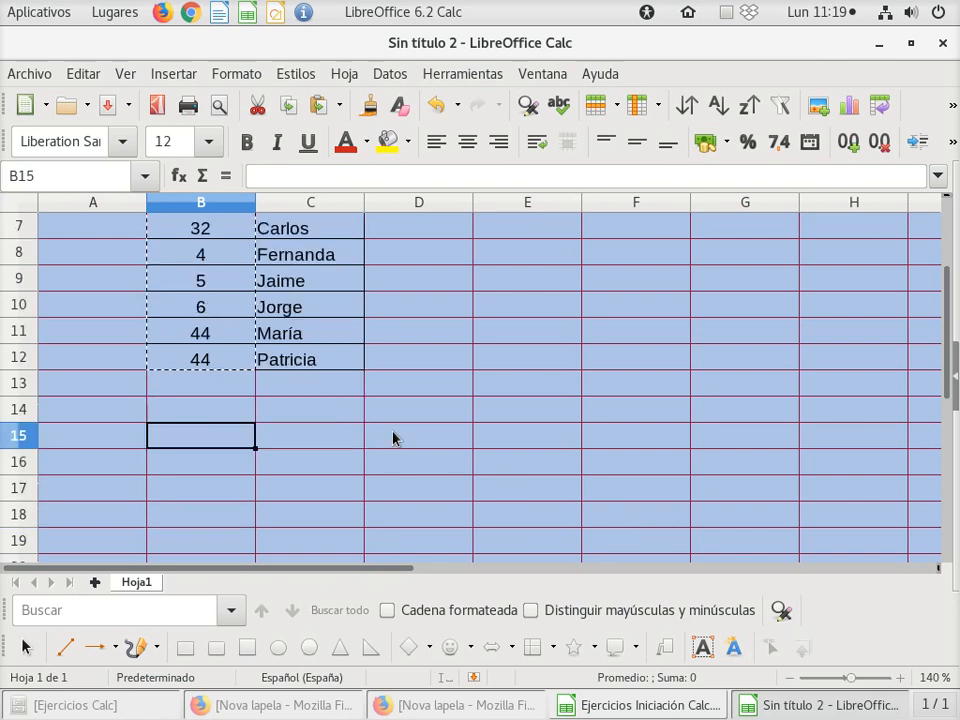
right_click(199, 443)
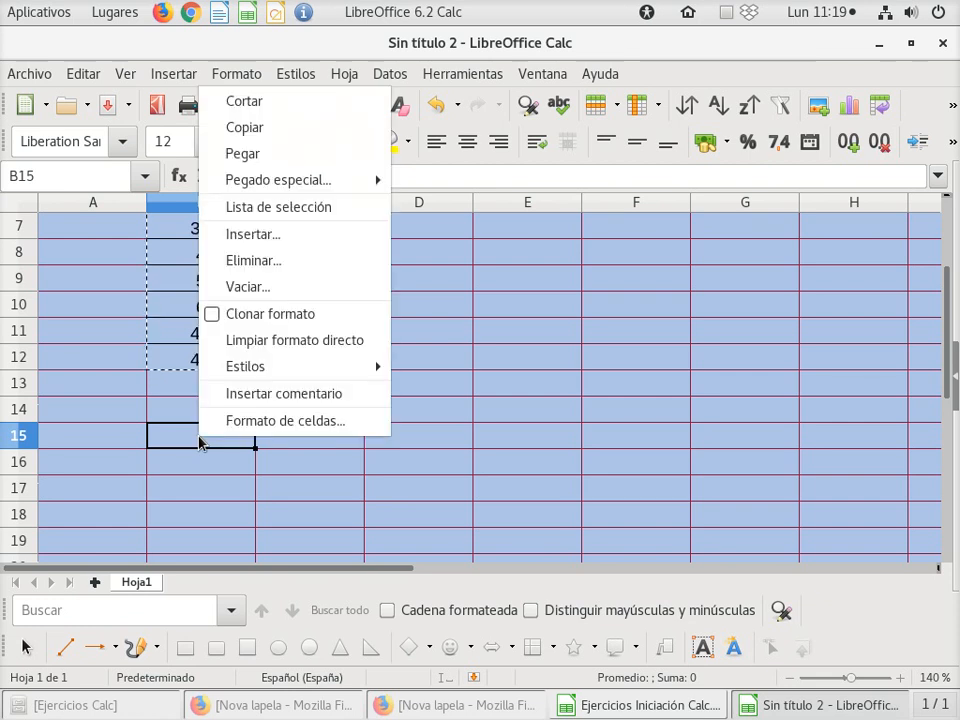
click(190, 437)
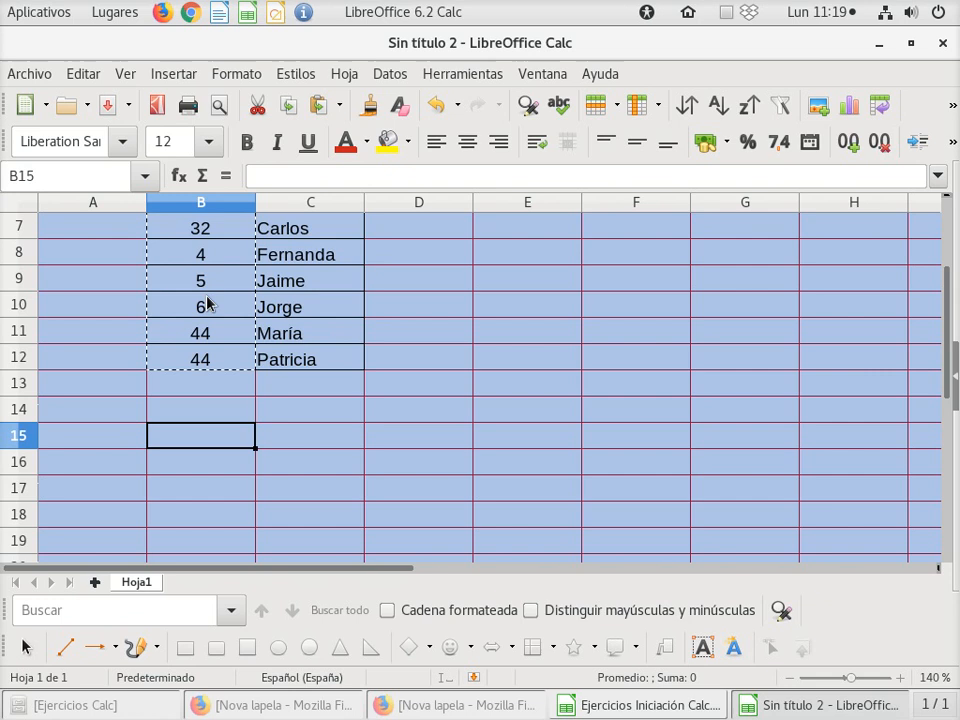
right_click(199, 443)
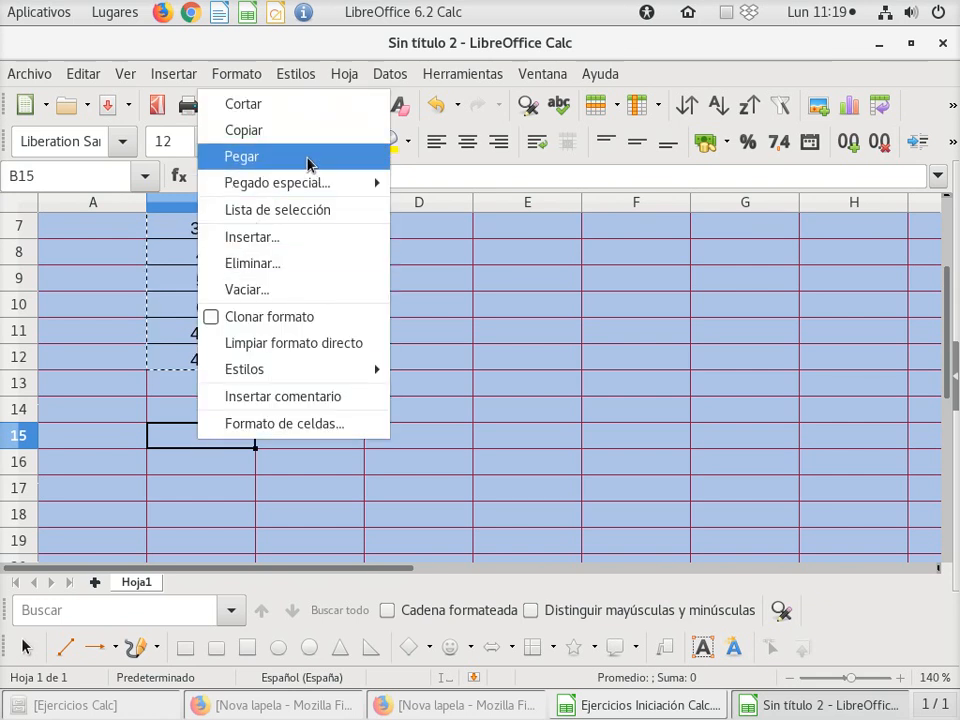
mouse_move(349, 180)
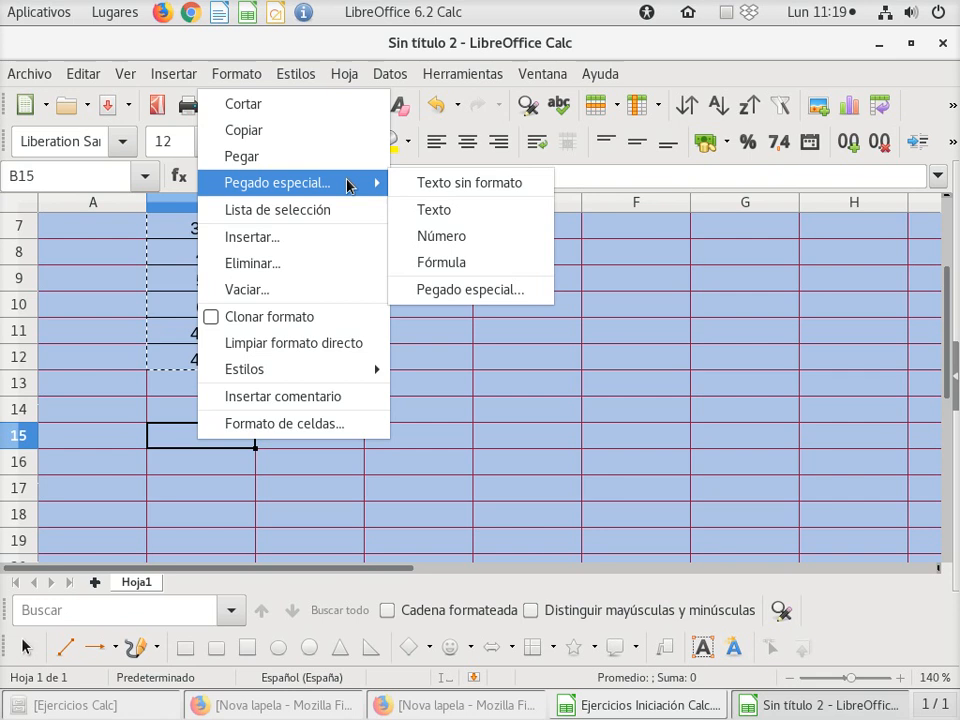
click(538, 293)
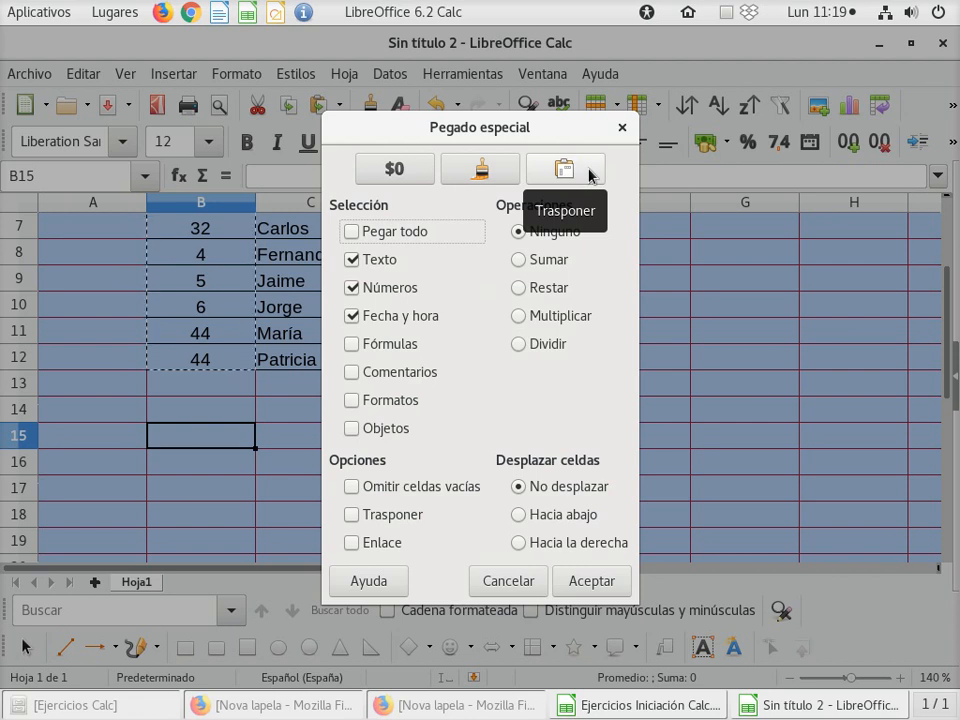
click(387, 516)
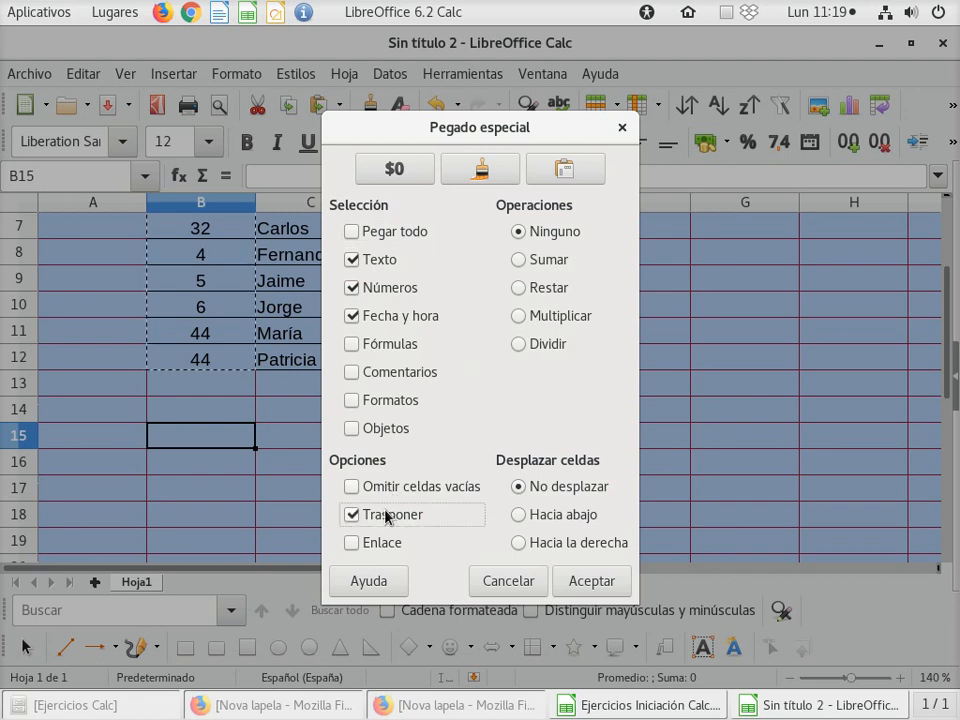
click(405, 515)
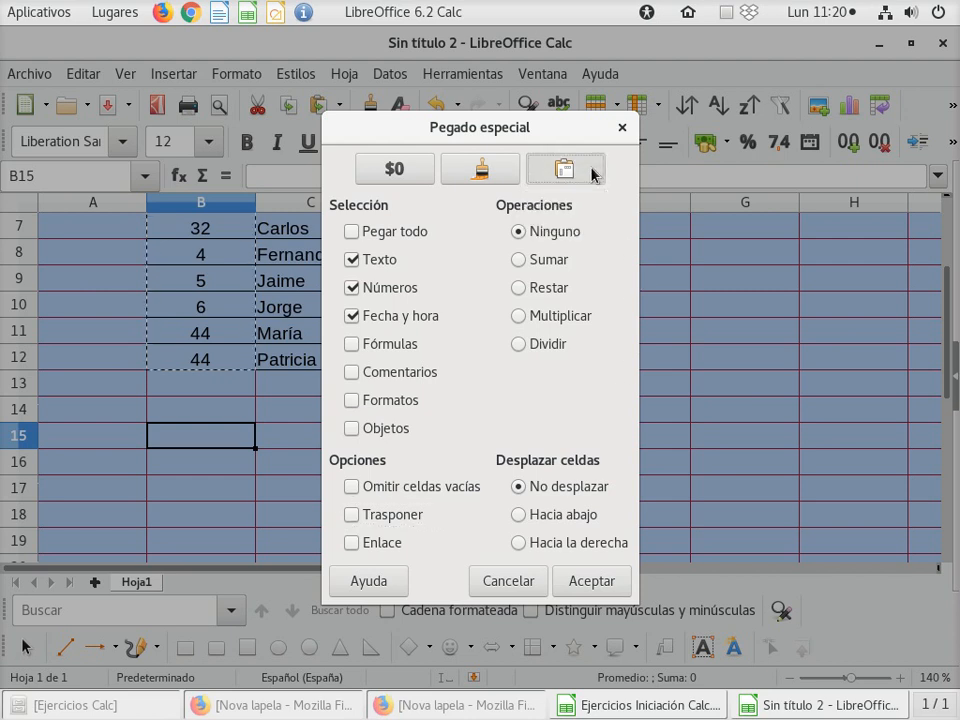
click(565, 169)
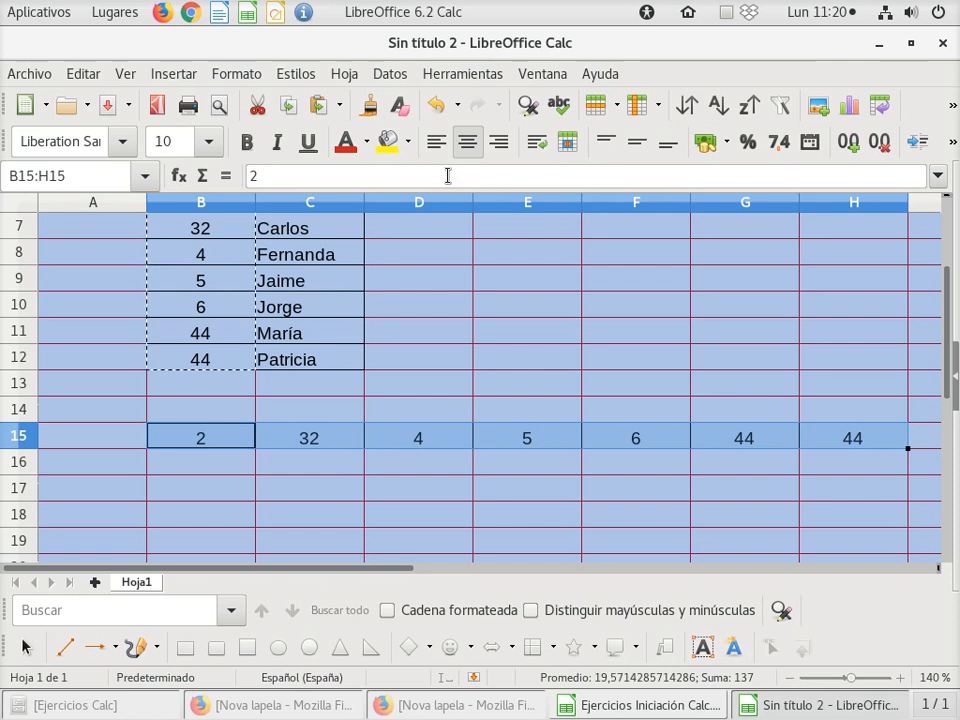
click(432, 104)
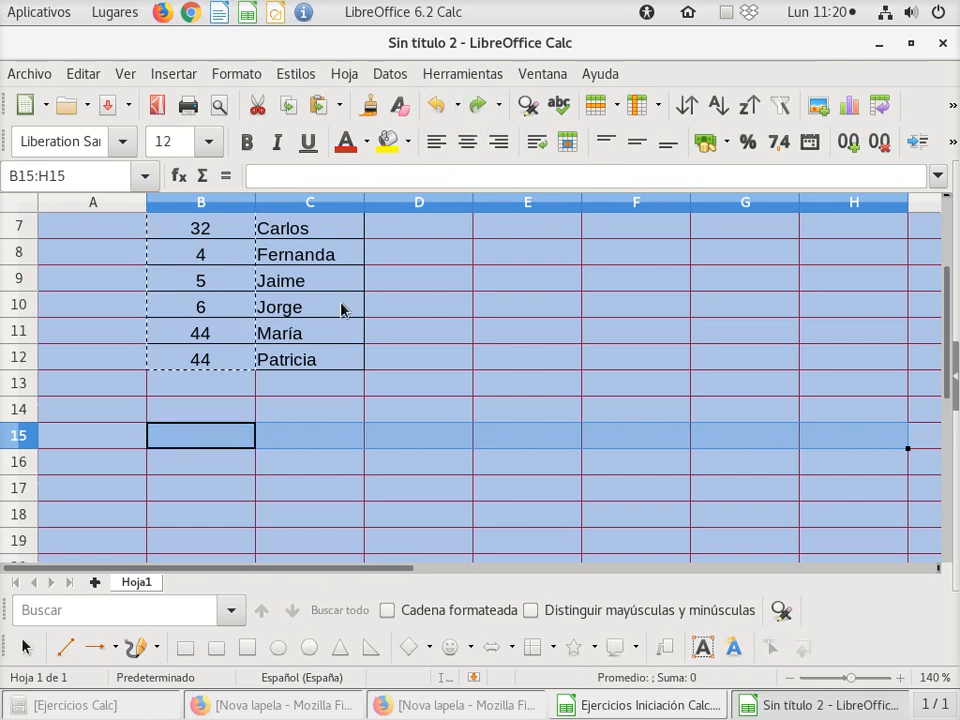
- Copy the whole NÚMERO and NOMBRE table in B5:C12, including its headers
scroll(343, 309, up, 1)
drag(163, 257, 317, 441)
right_click(309, 333)
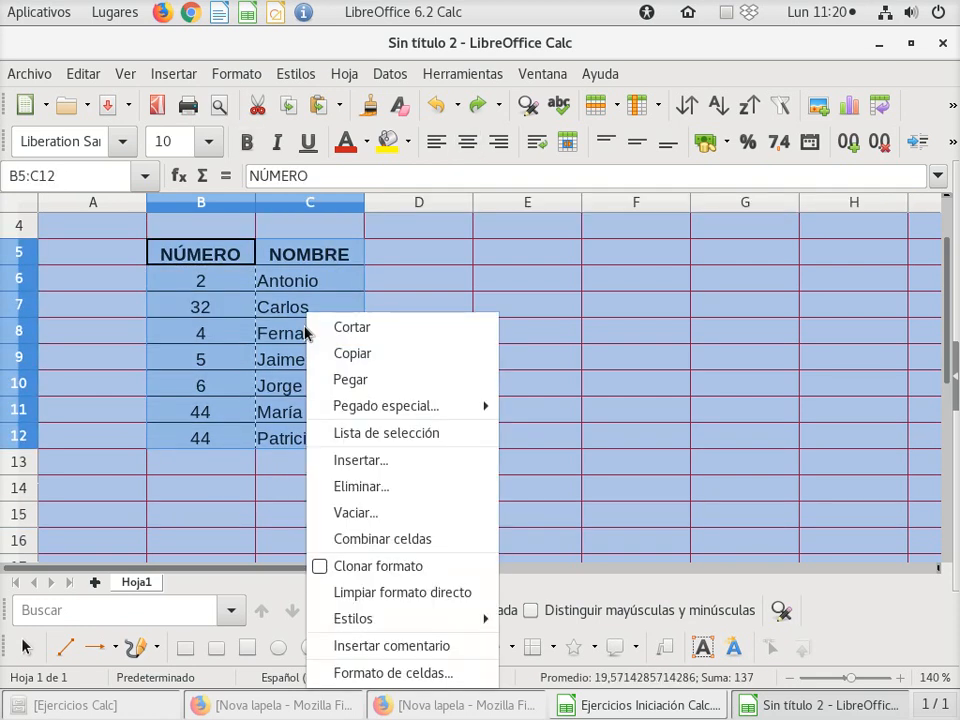
click(347, 358)
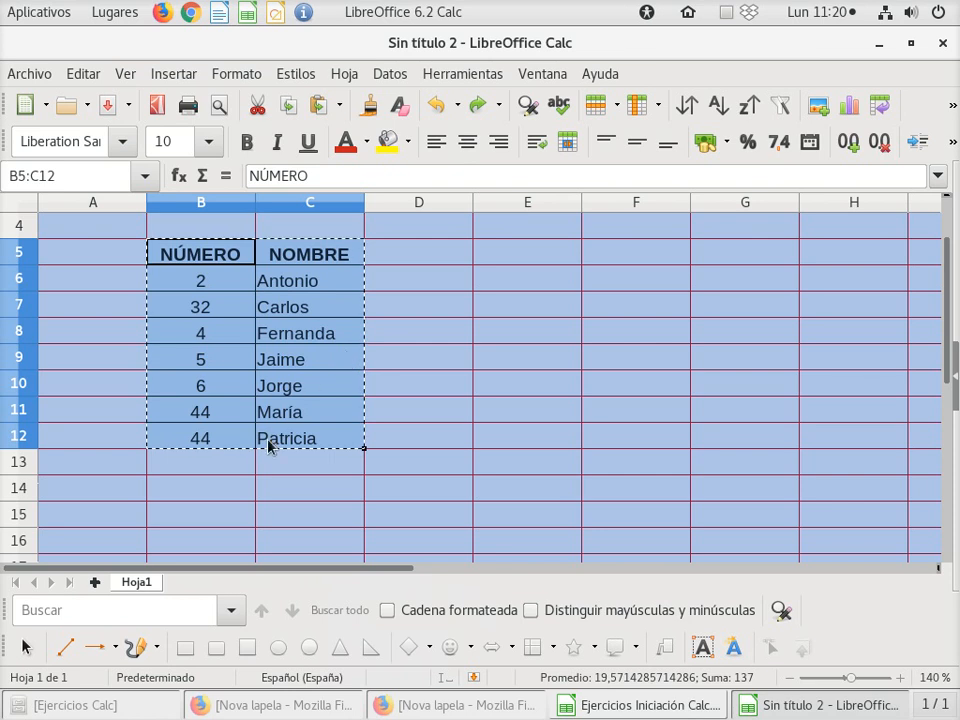
- Paste the copied table transposed with Paste Special starting at cell B16, and compare it with the original table
scroll(173, 462, down, 1)
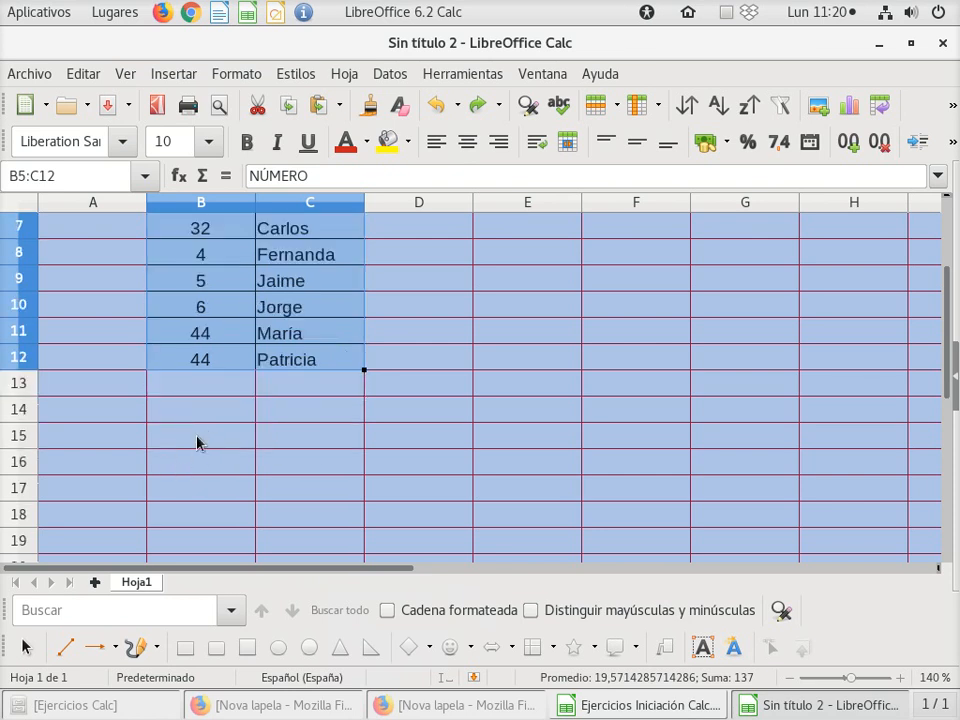
right_click(180, 470)
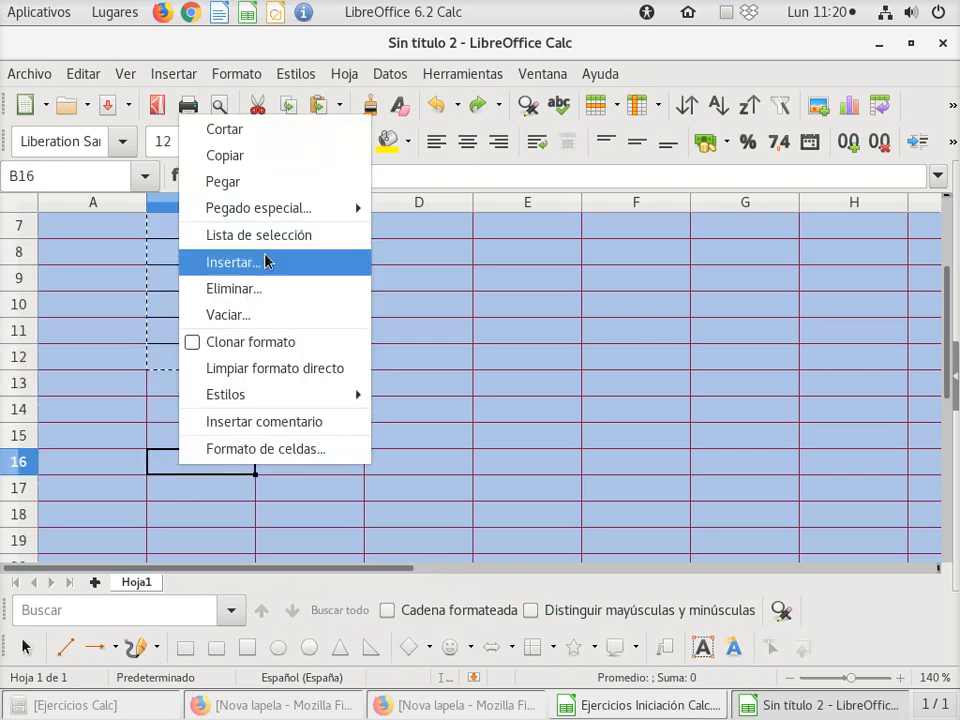
mouse_move(296, 214)
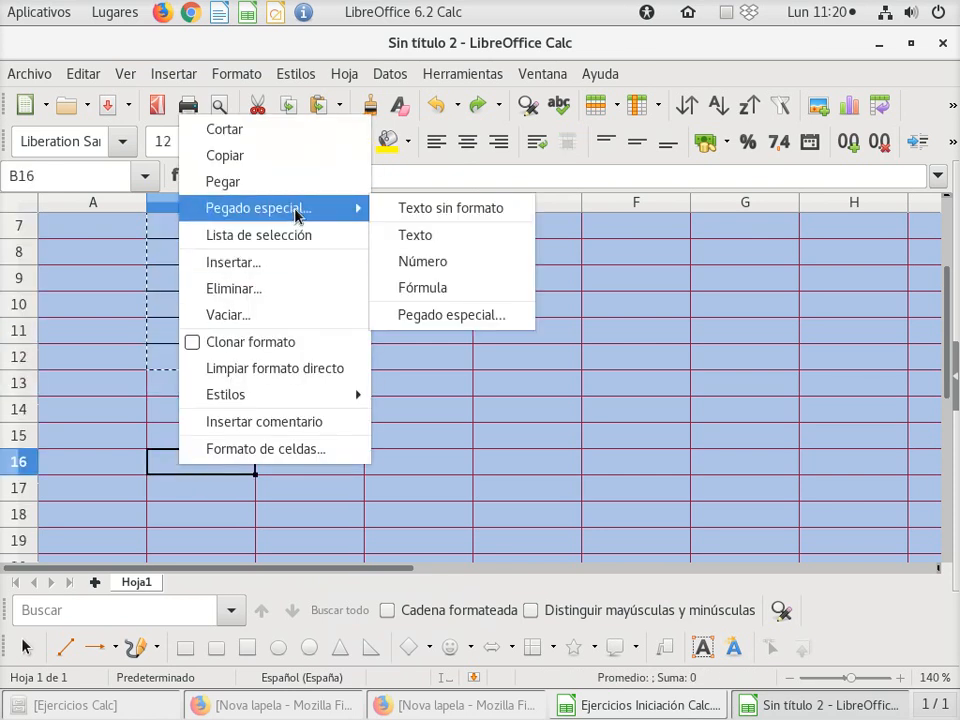
click(524, 318)
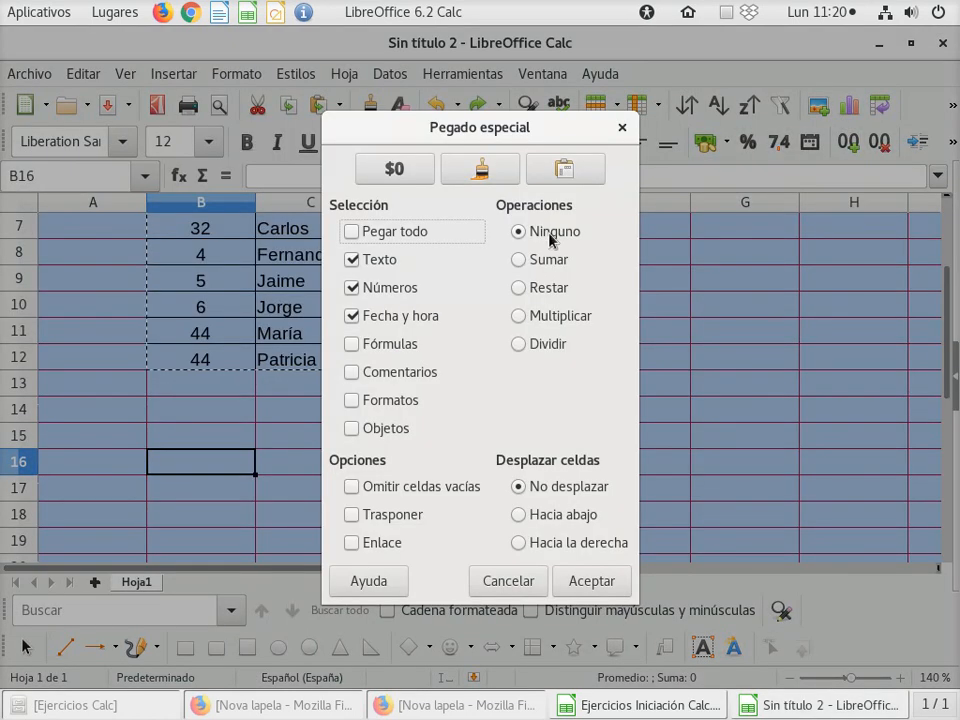
click(565, 170)
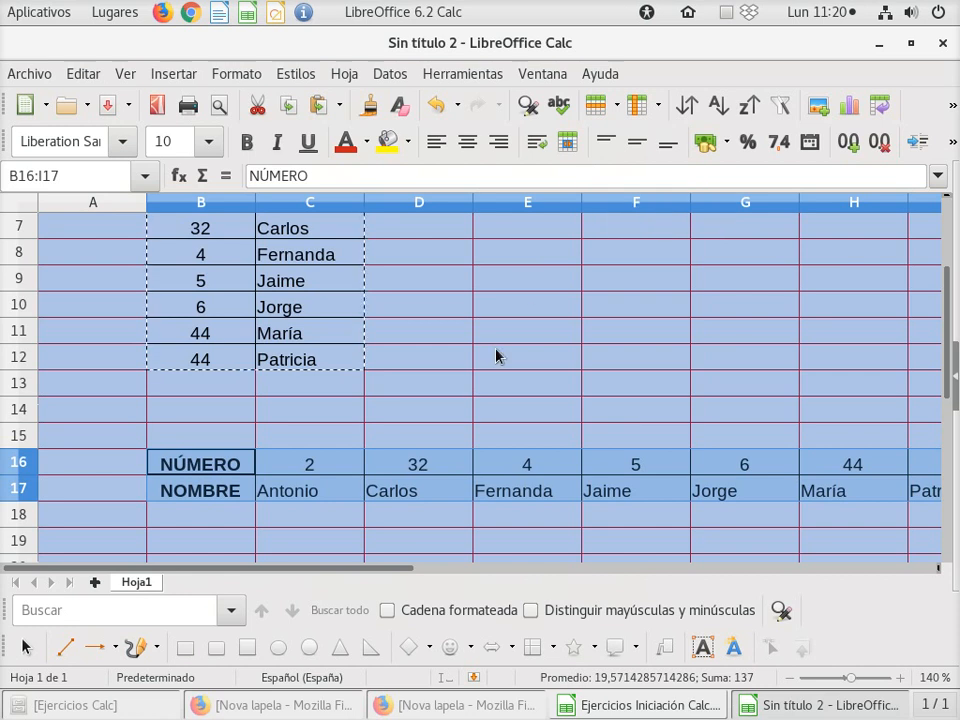
scroll(461, 362, up, 2)
scroll(461, 362, down, 2)
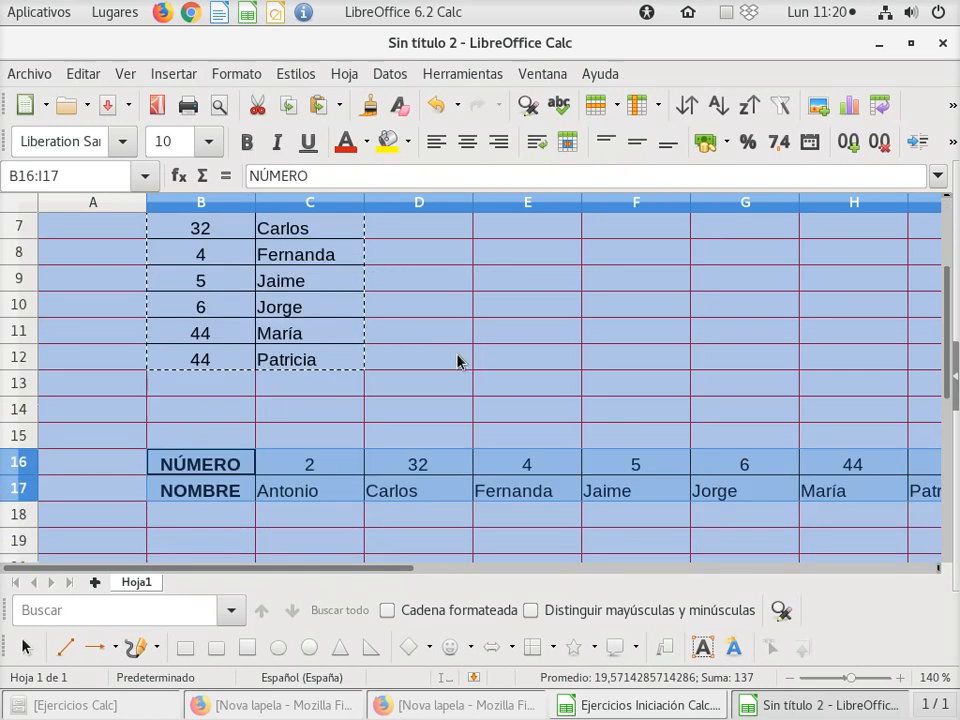
scroll(126, 306, up, 1)
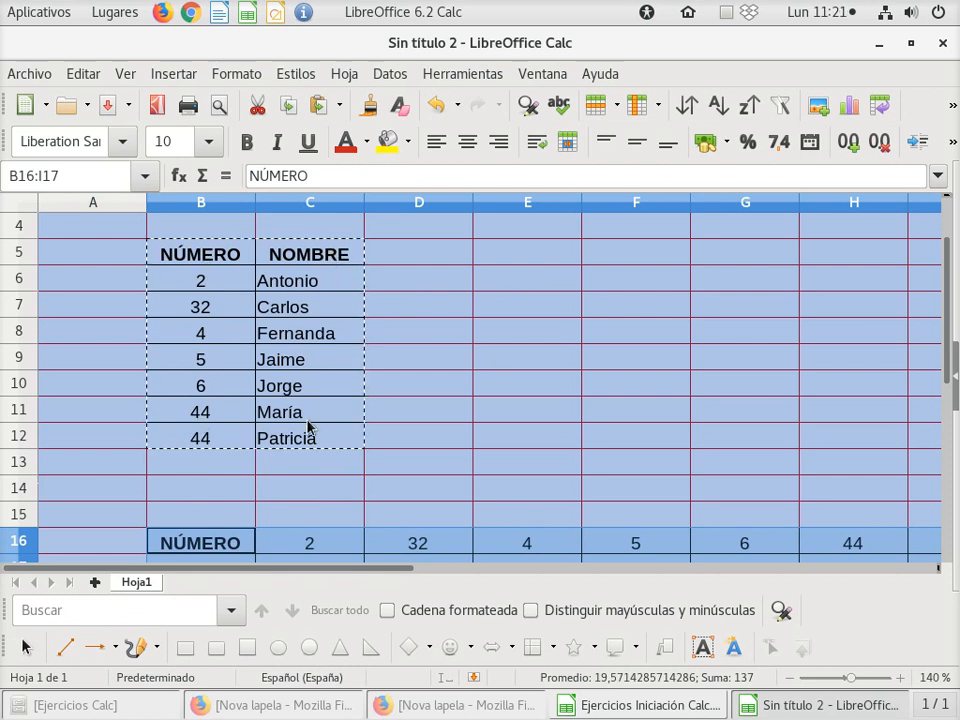
scroll(245, 405, down, 1)
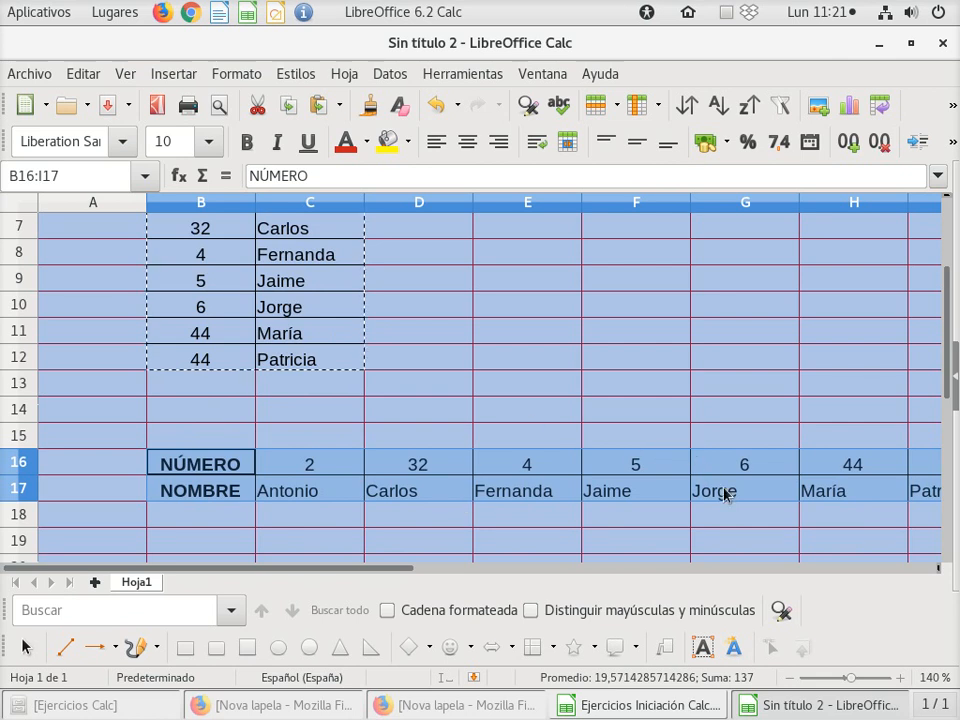
scroll(524, 393, up, 1)
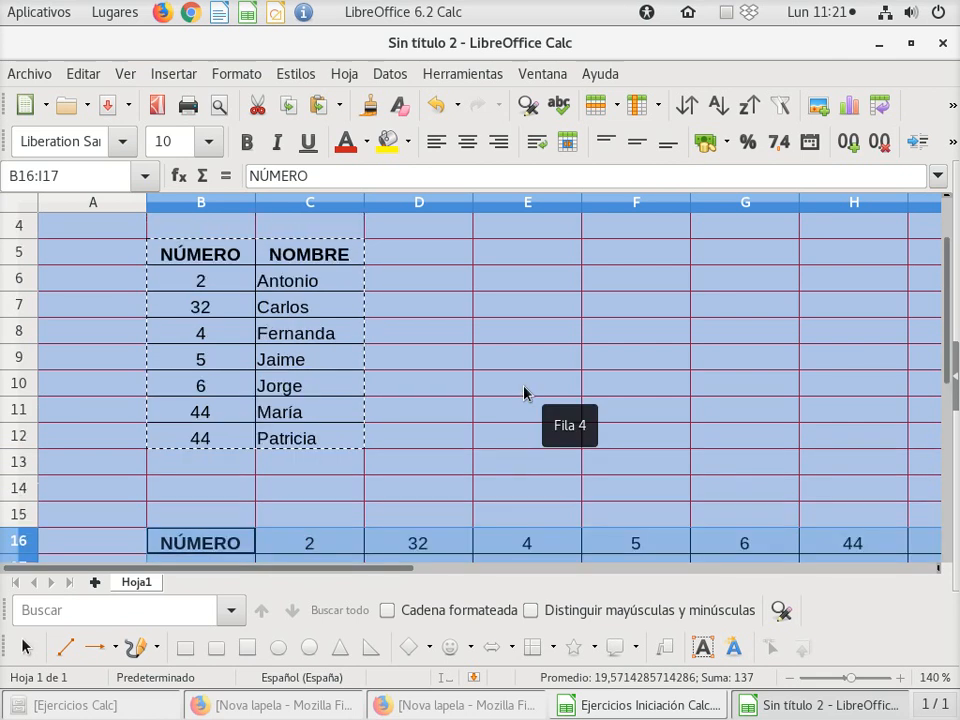
scroll(524, 393, down, 1)
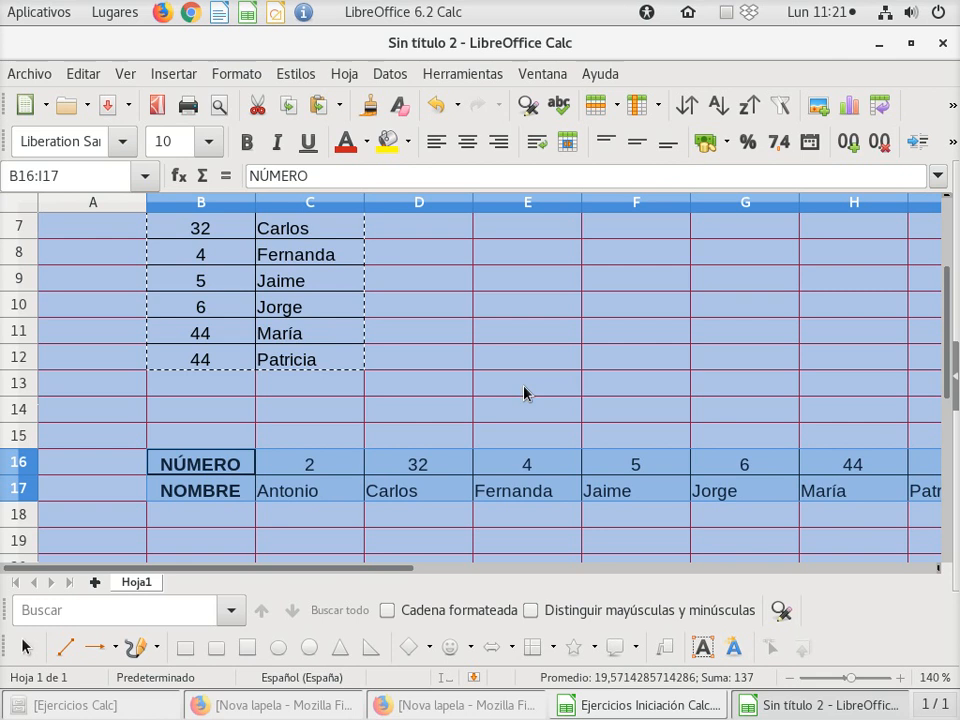
- Copy the transposed NÚMERO and NOMBRE table in B16:I17
scroll(185, 424, down, 2)
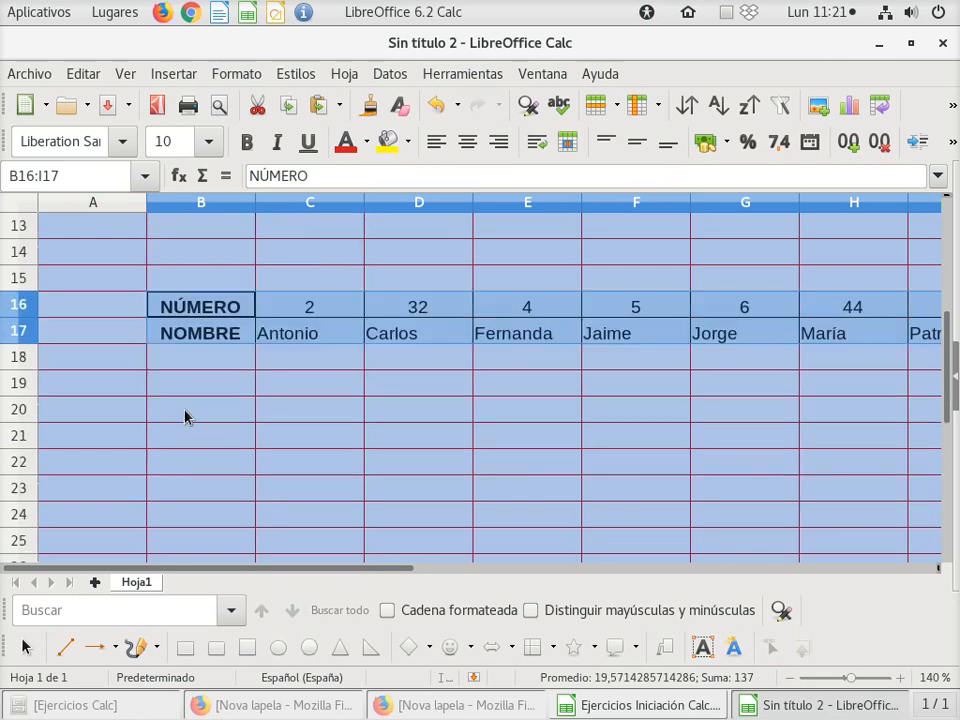
right_click(252, 303)
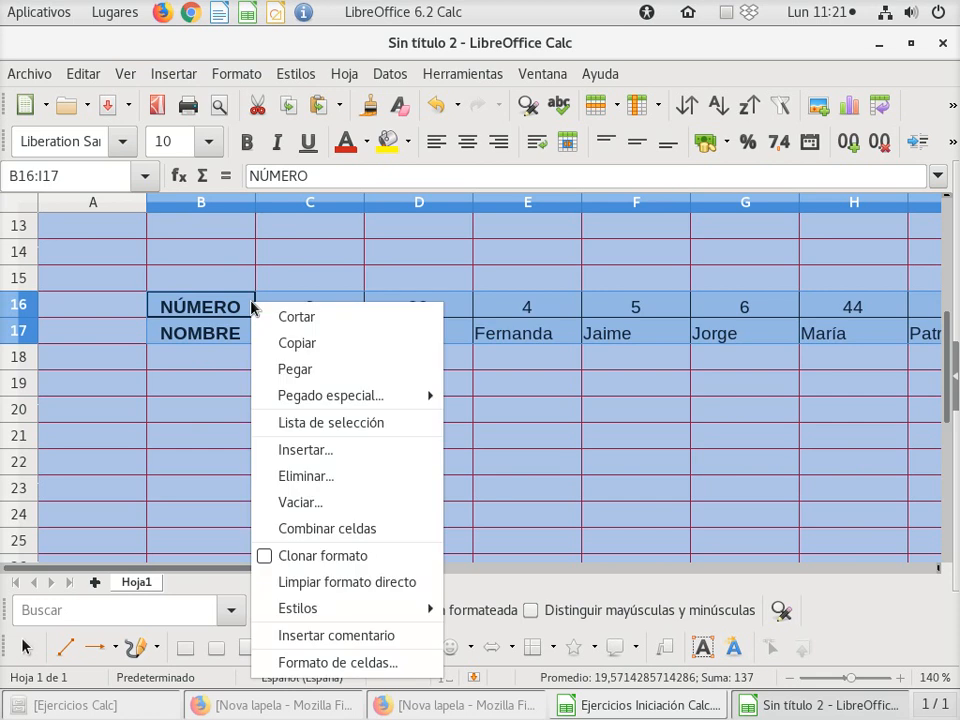
click(281, 345)
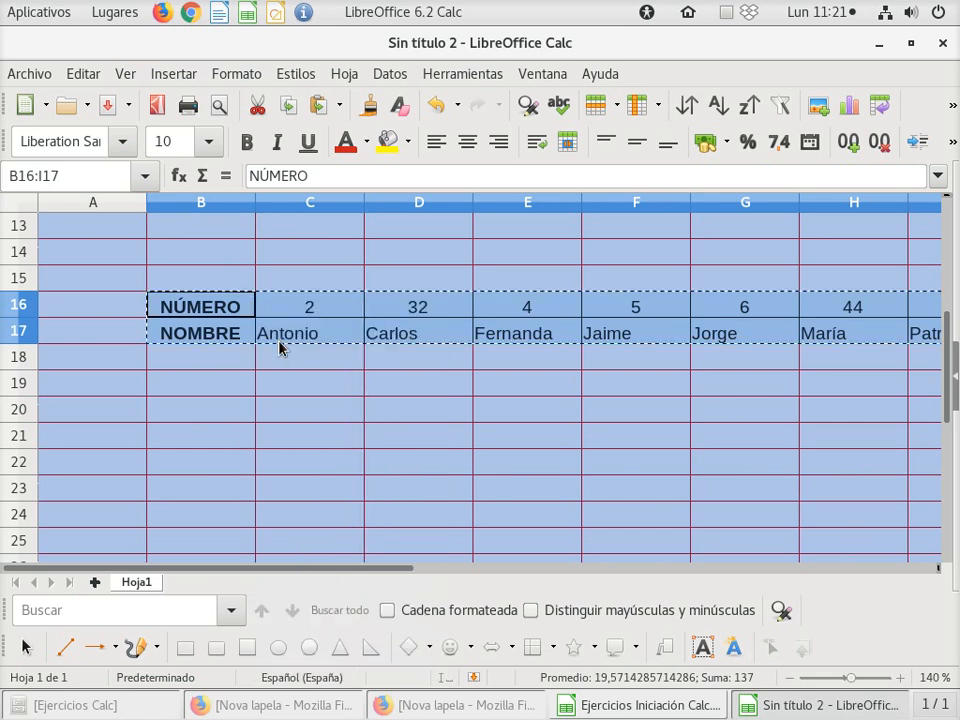
- Paste the copied row table transposed back into columns starting at cell B20 using Paste Special, and compare it with the original table
right_click(187, 418)
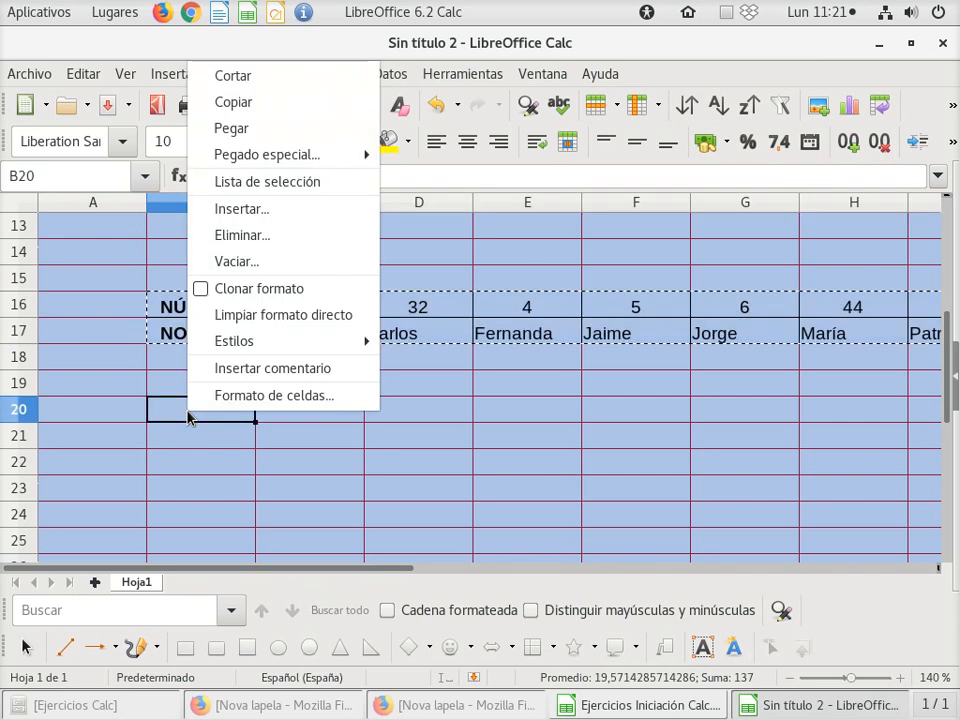
mouse_move(366, 157)
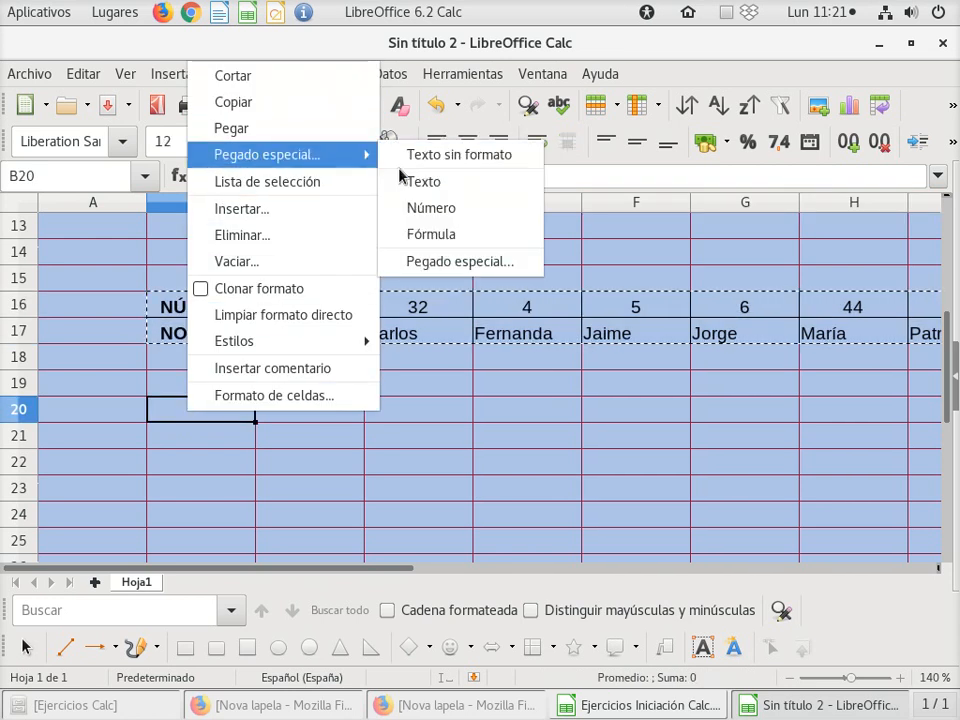
click(534, 261)
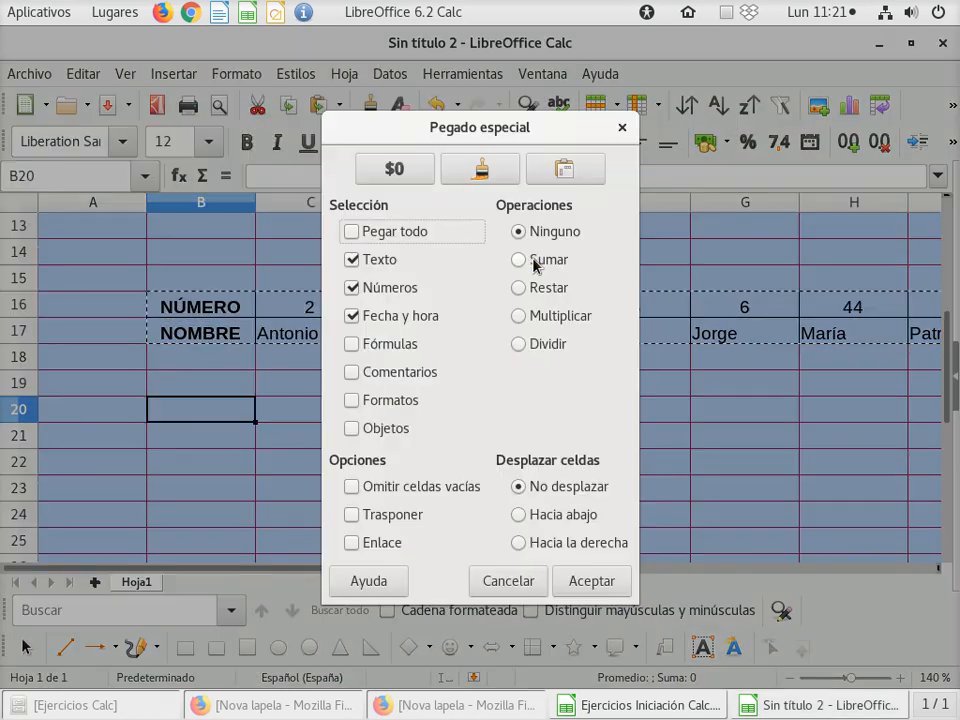
click(591, 168)
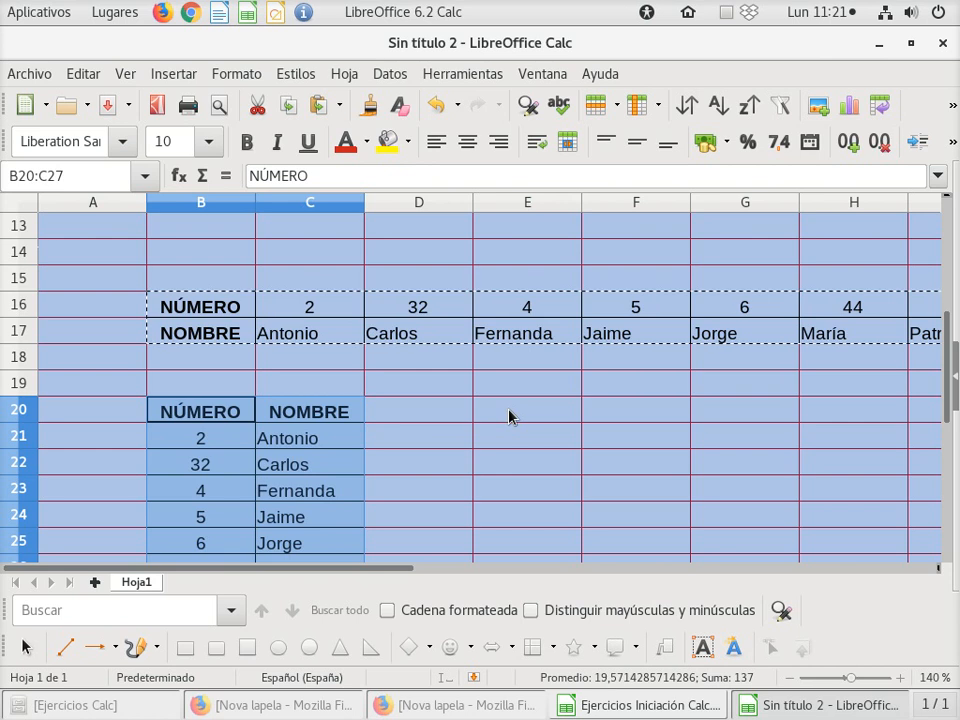
scroll(483, 408, down, 1)
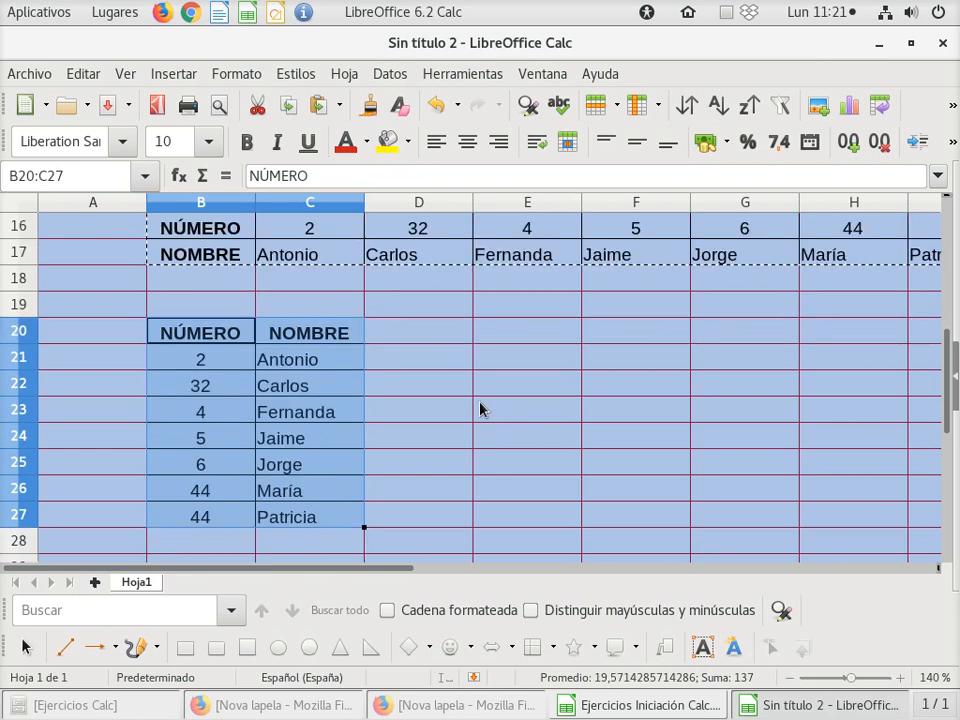
scroll(480, 408, up, 4)
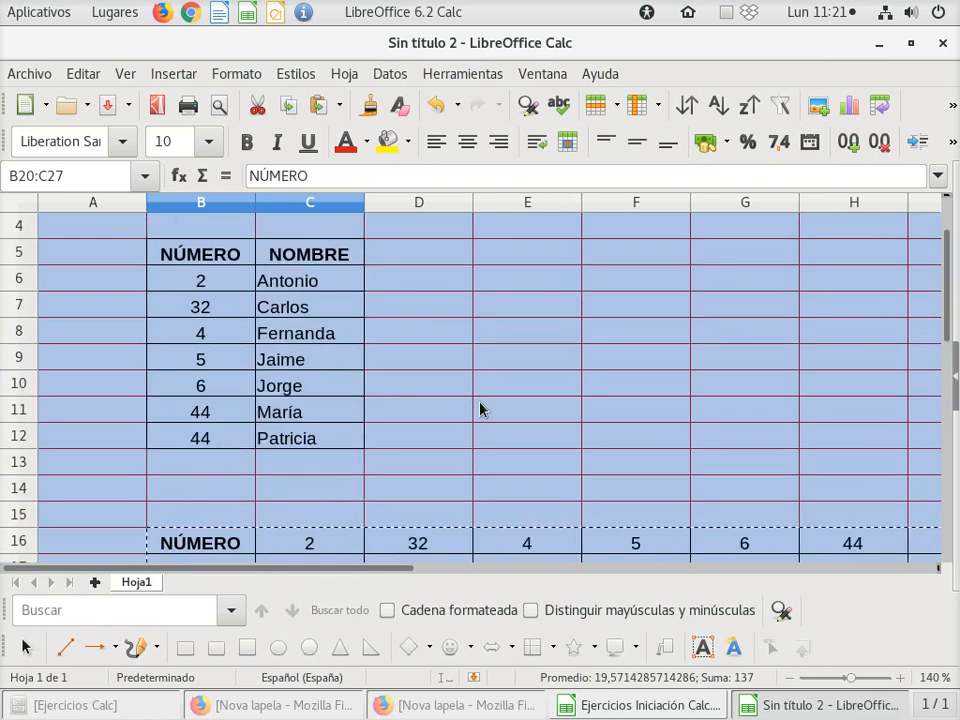
scroll(480, 408, down, 2)
scroll(480, 408, up, 3)
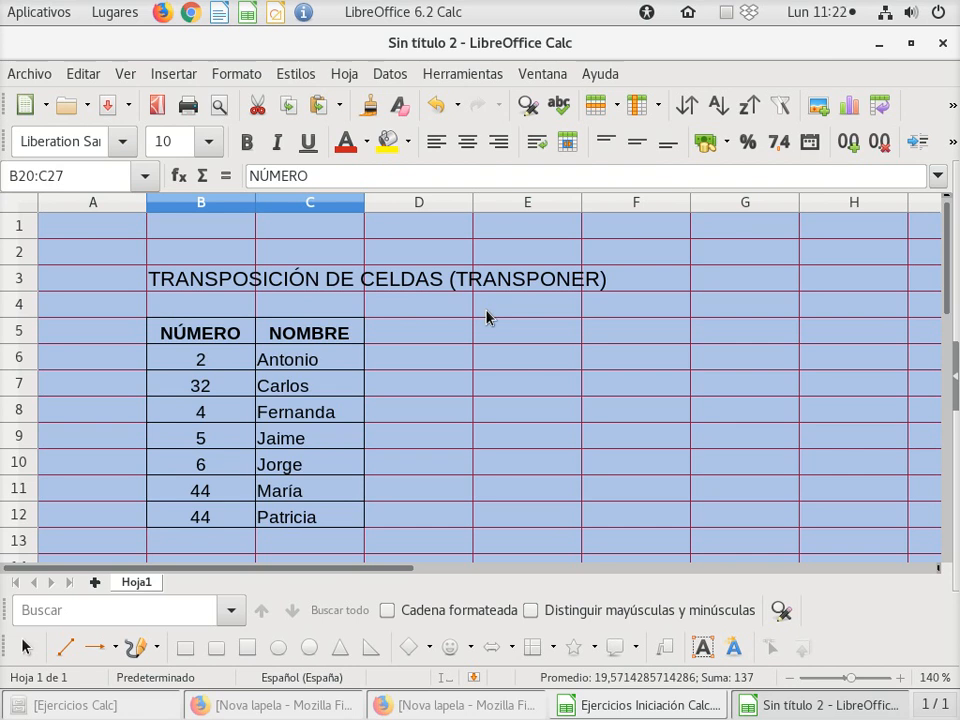
- Switch to Ejercicios Iniciación Calc.ods and copy the complete rows 87 to 94 containing the CONCATENAR CELDAS exercise
click(675, 705)
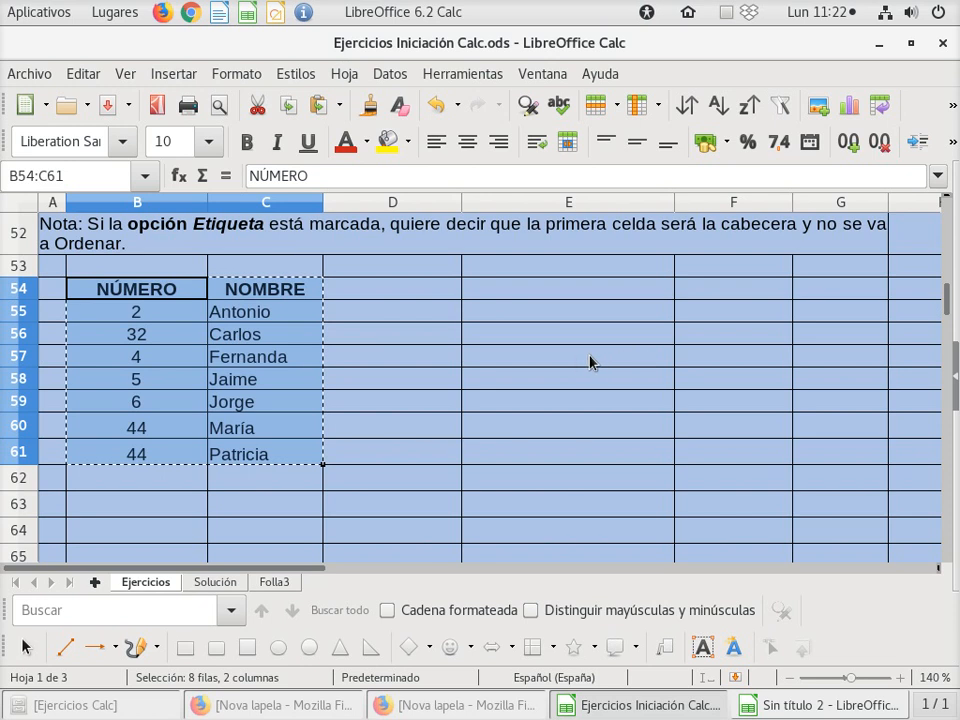
scroll(536, 356, down, 3)
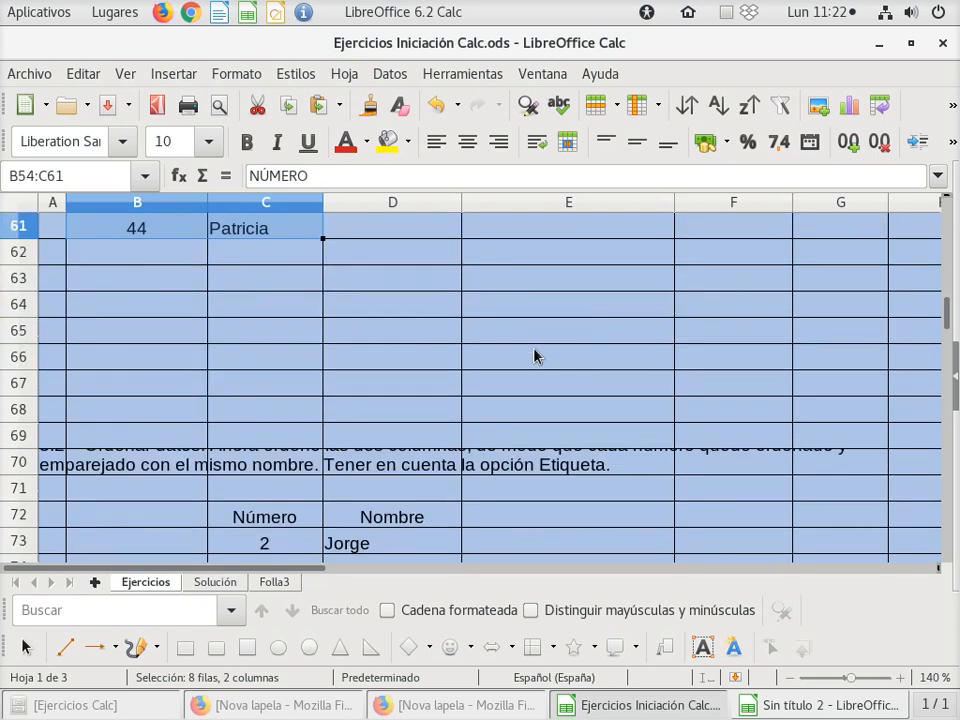
scroll(536, 356, down, 4)
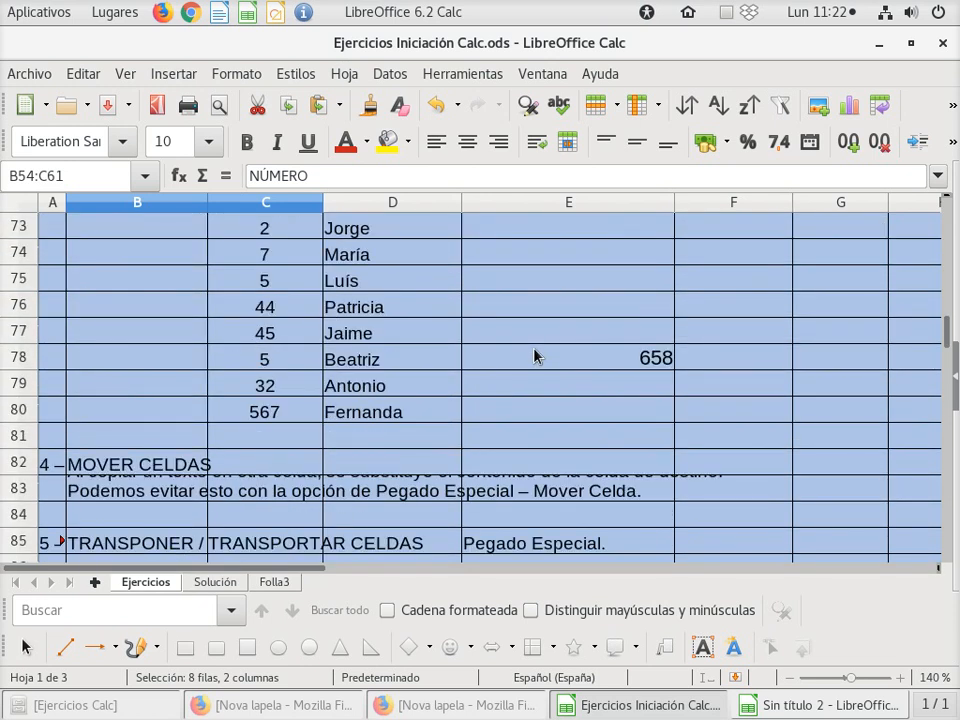
scroll(536, 356, down, 1)
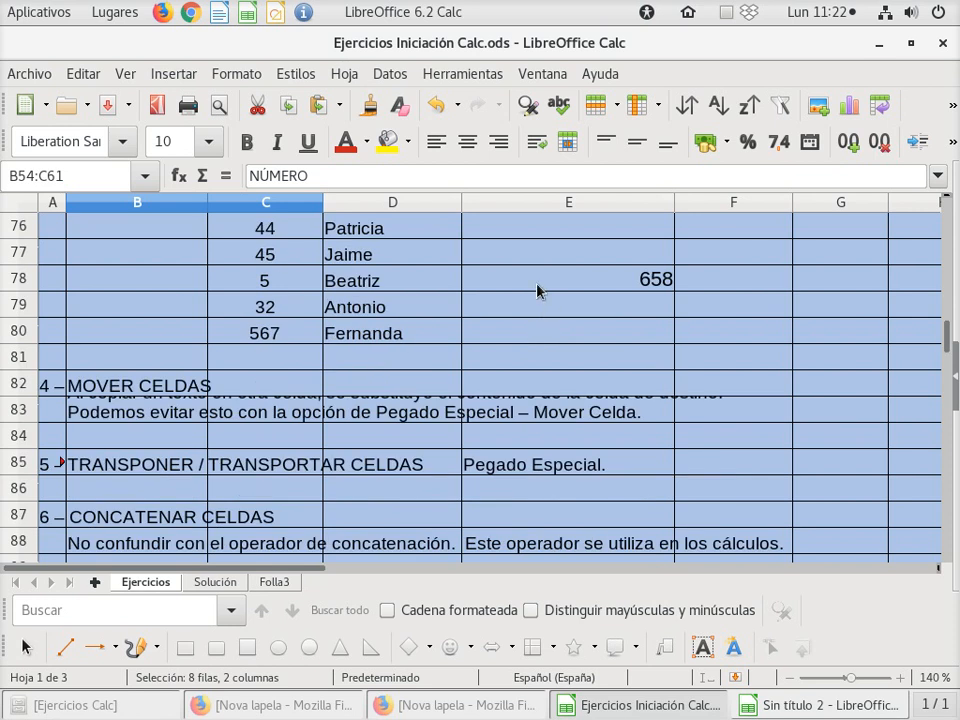
scroll(540, 288, down, 1)
scroll(714, 313, down, 2)
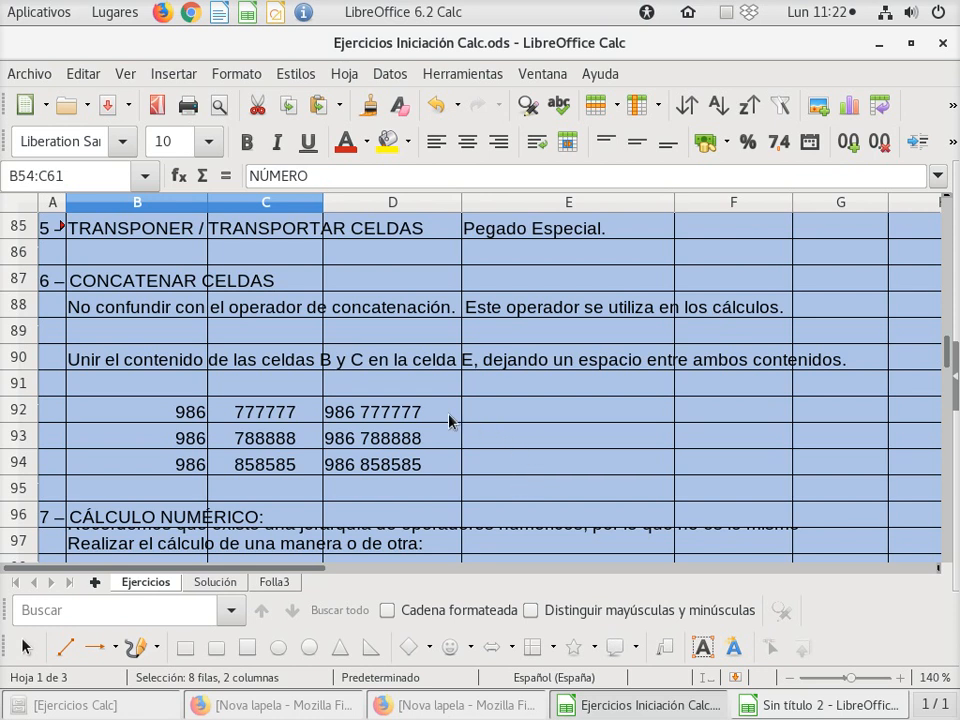
drag(19, 278, 15, 458)
right_click(13, 392)
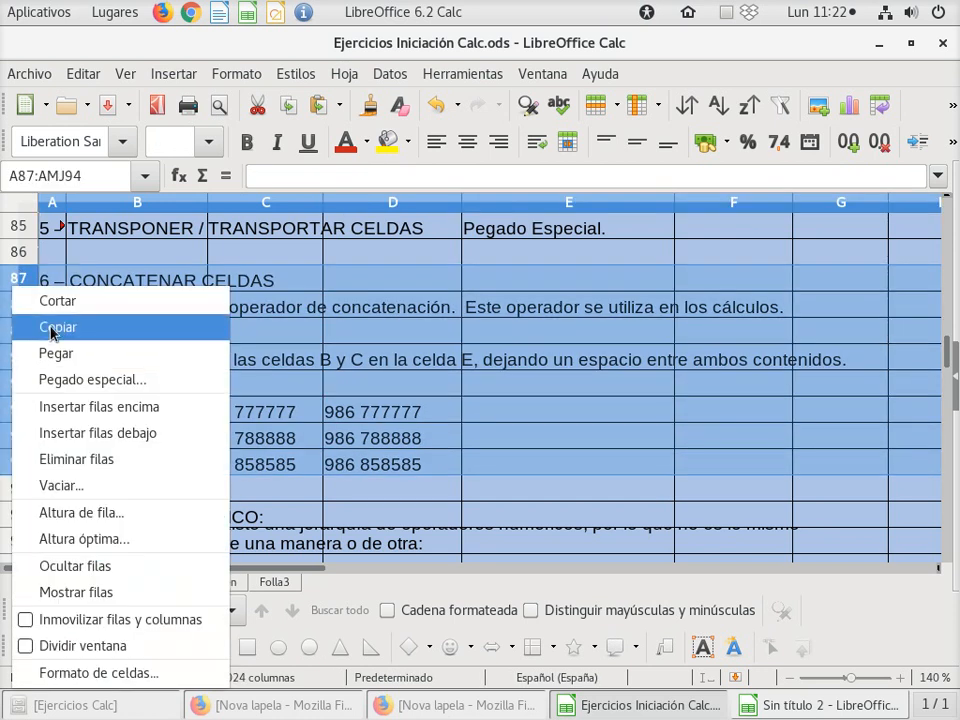
click(80, 327)
- Switch to the Sin título 2 spreadsheet and paste the copied exercise rows starting at row 39
click(820, 705)
scroll(221, 454, down, 13)
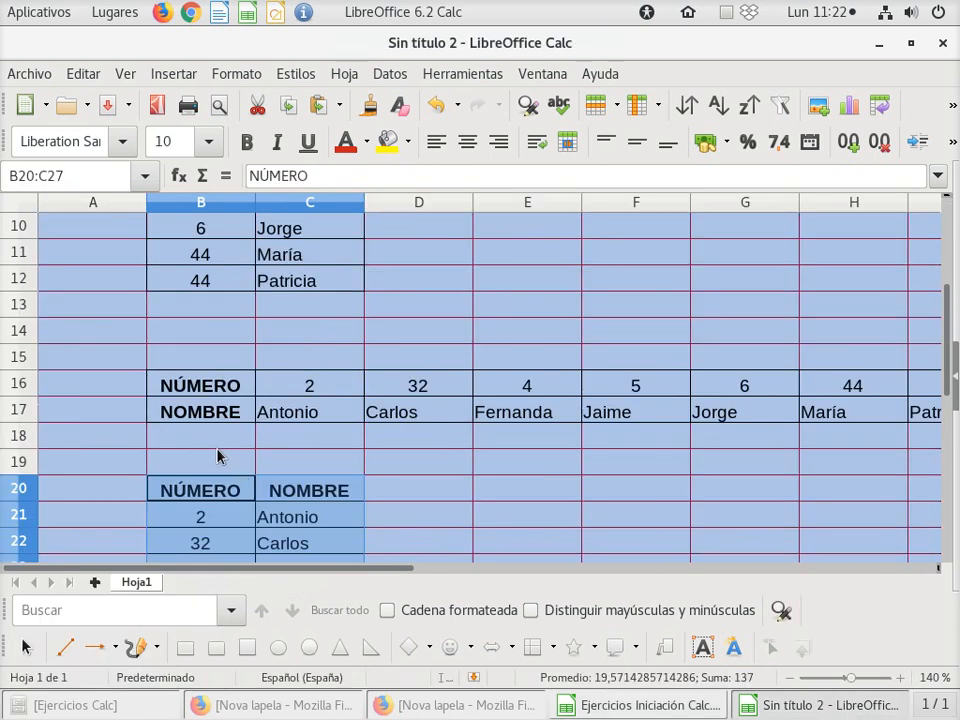
scroll(212, 452, up, 2)
right_click(15, 362)
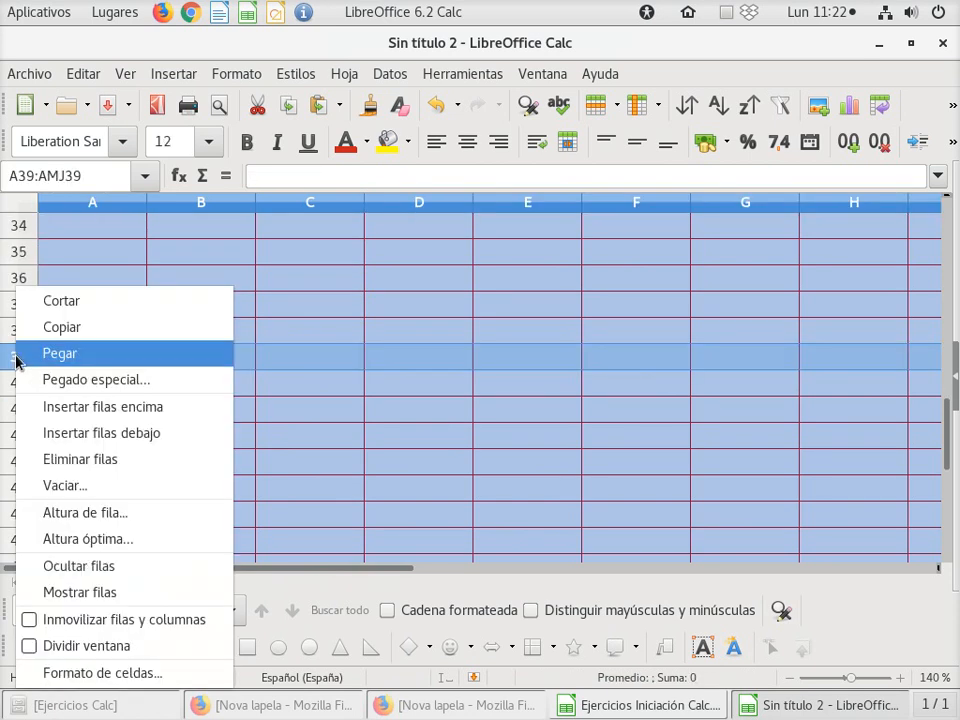
click(60, 351)
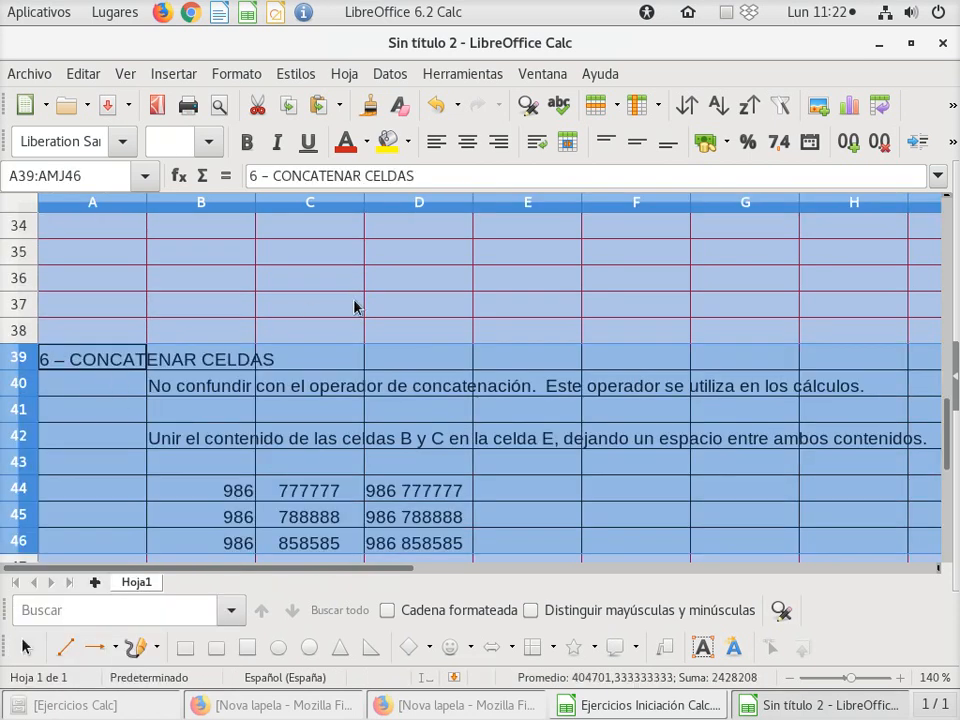
- Return to Ejercicios Iniciación Calc.ods and select the complete rows 87 to 94 of the CONCATENAR CELDAS exercise again
click(658, 706)
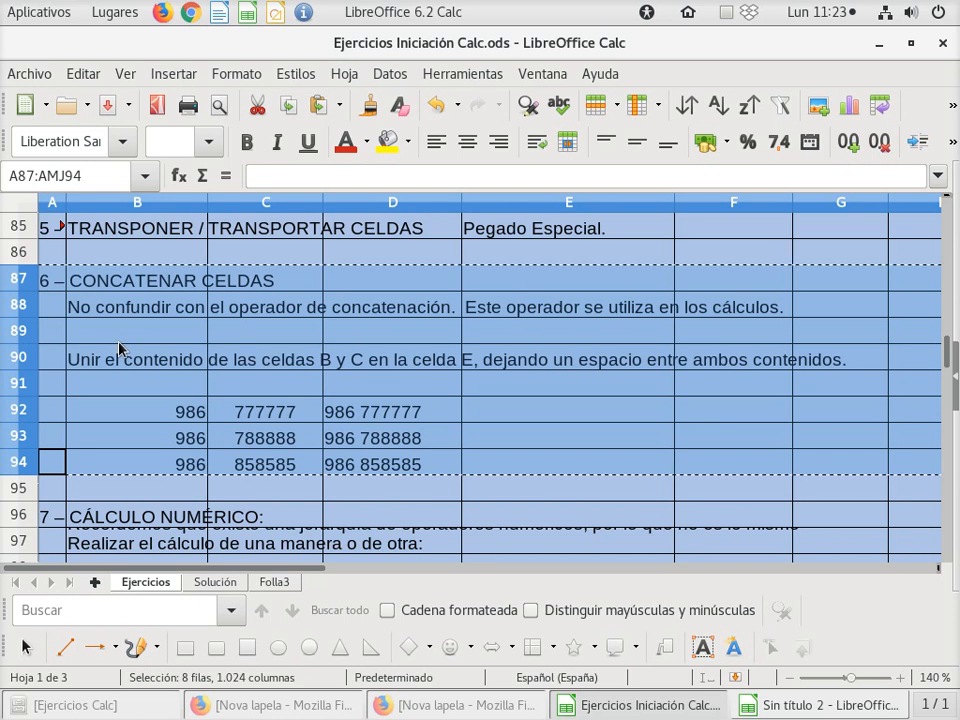
drag(178, 285, 293, 461)
click(21, 287)
drag(21, 287, 18, 487)
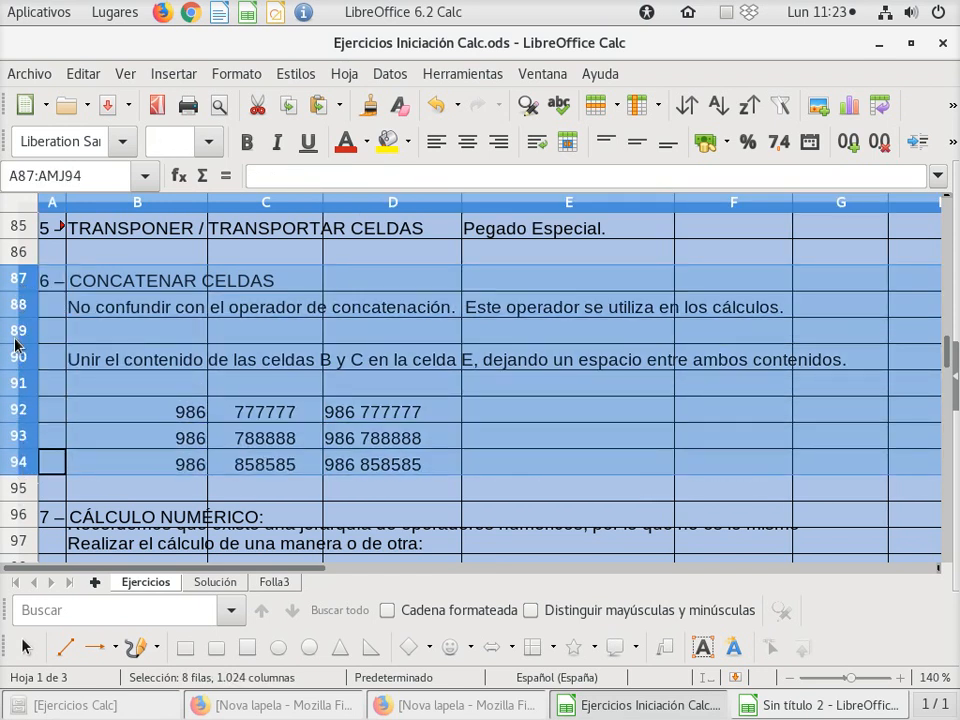
- Copy the entire columns B to D of the Ejercicios sheet
click(137, 306)
drag(137, 204, 381, 208)
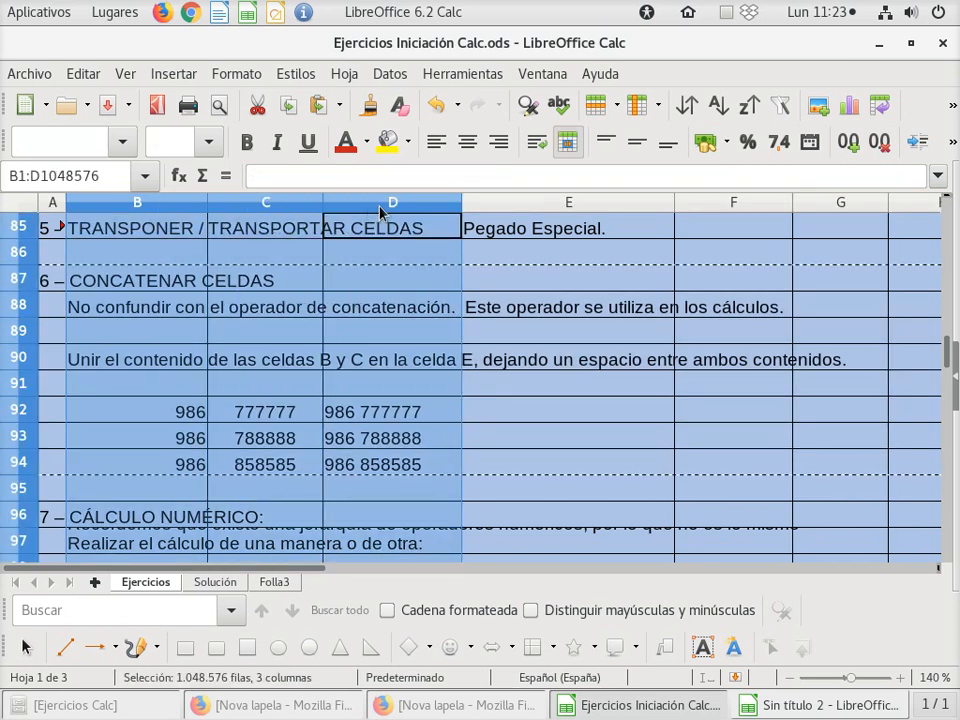
right_click(149, 240)
click(195, 279)
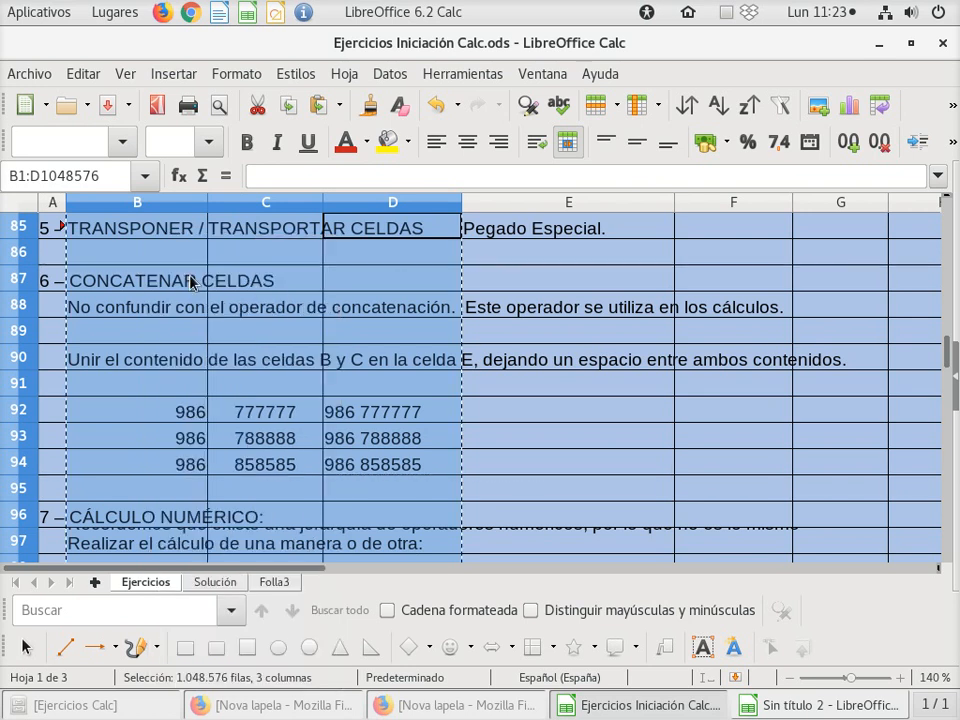
- Switch to Sin título 2 and review the pasted CONCATENAR CELDAS section and the content sharing columns B to D
click(803, 710)
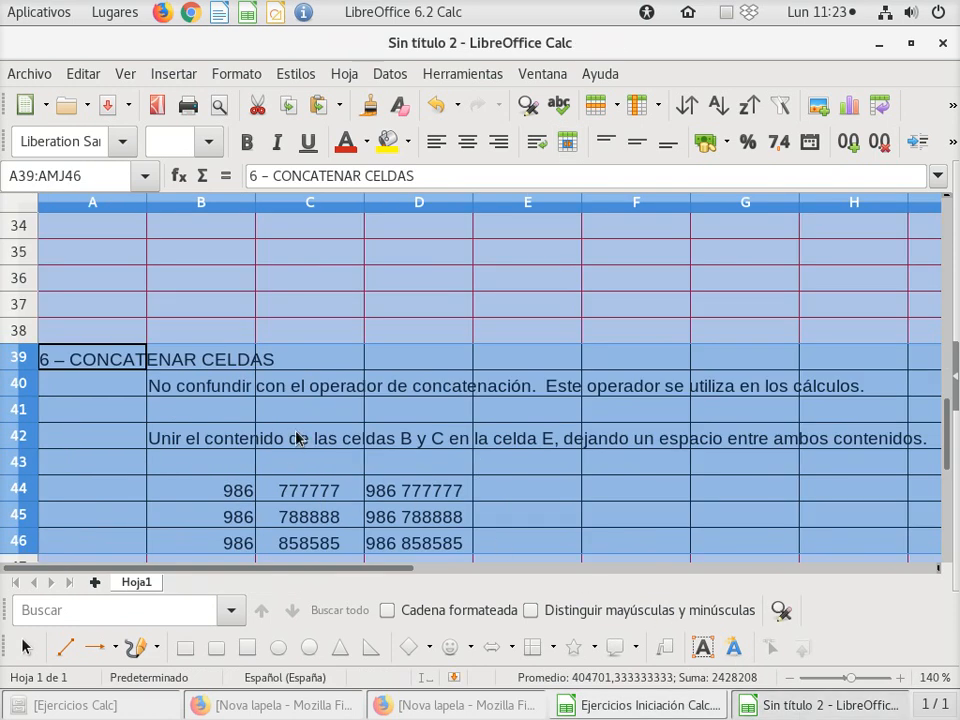
scroll(296, 437, down, 1)
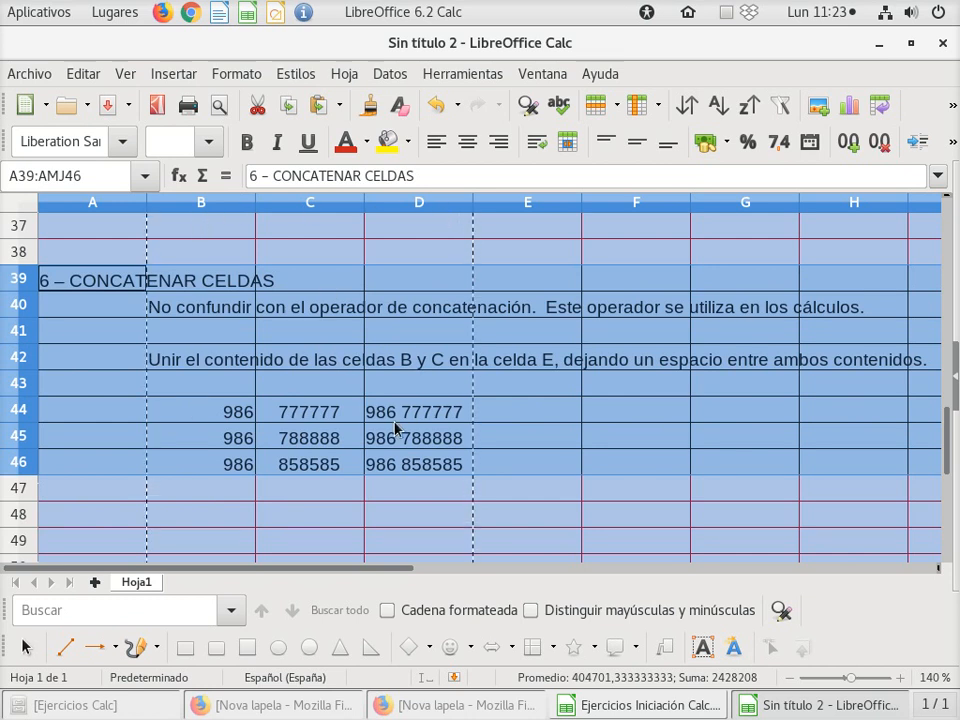
scroll(395, 428, up, 12)
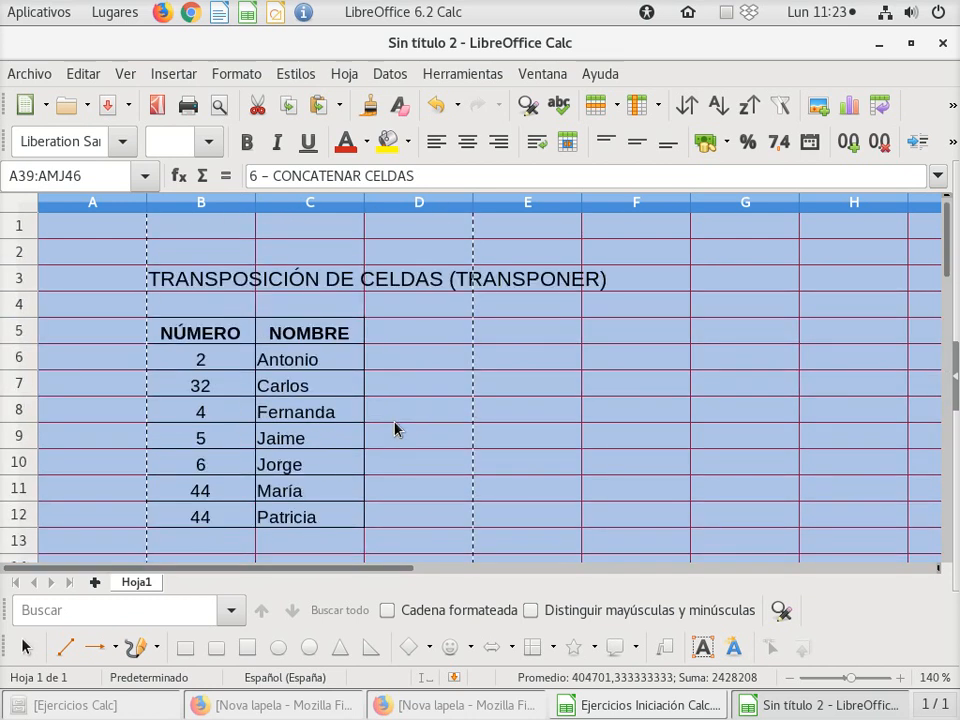
scroll(395, 428, down, 13)
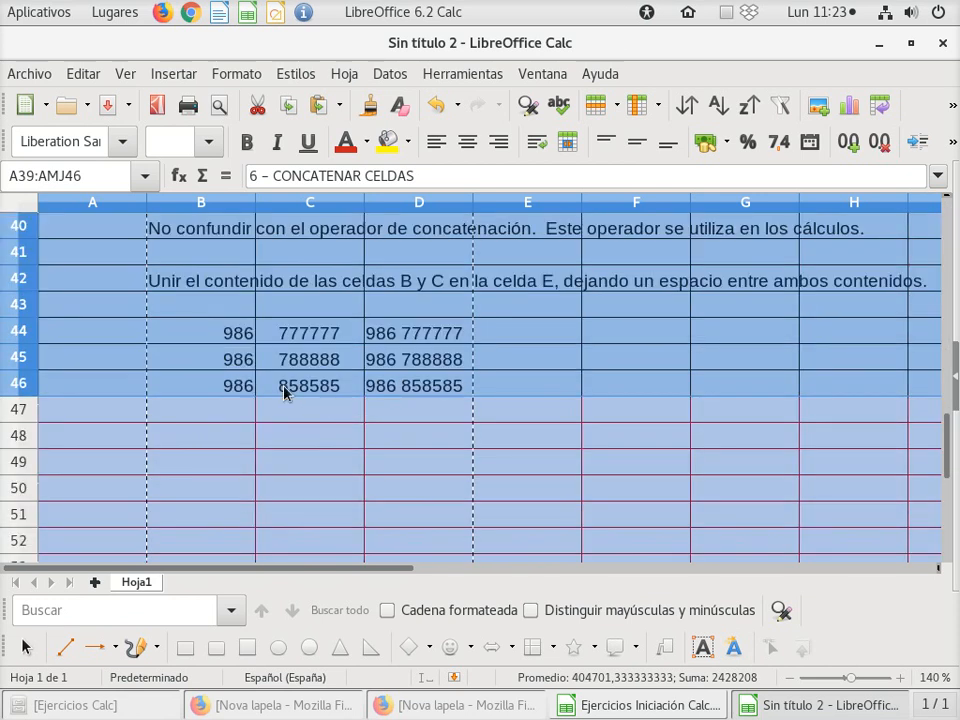
scroll(283, 392, down, 2)
scroll(283, 392, up, 6)
scroll(283, 392, down, 2)
scroll(283, 392, down, 2)
click(185, 418)
scroll(116, 354, up, 2)
scroll(116, 354, down, 2)
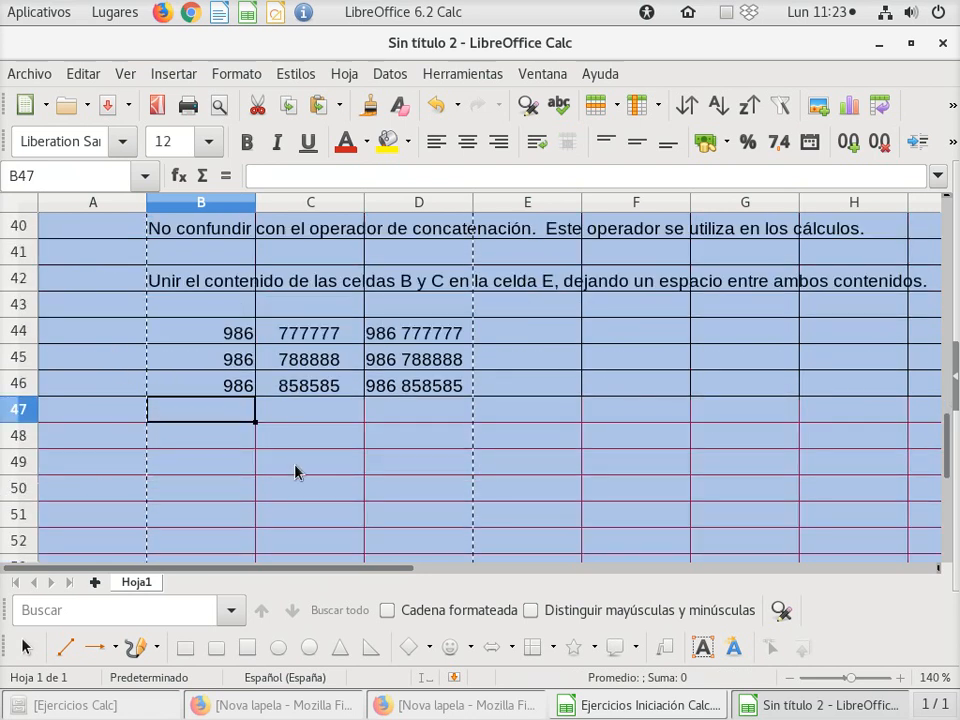
scroll(90, 476, up, 2)
scroll(100, 465, down, 1)
scroll(118, 436, down, 1)
scroll(123, 426, up, 1)
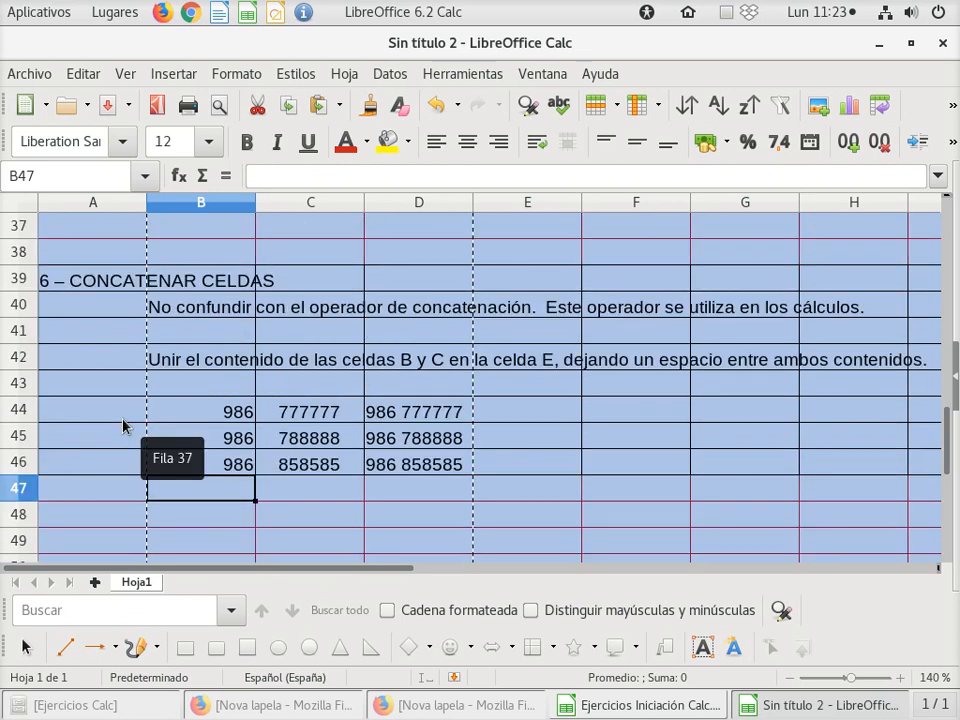
click(623, 403)
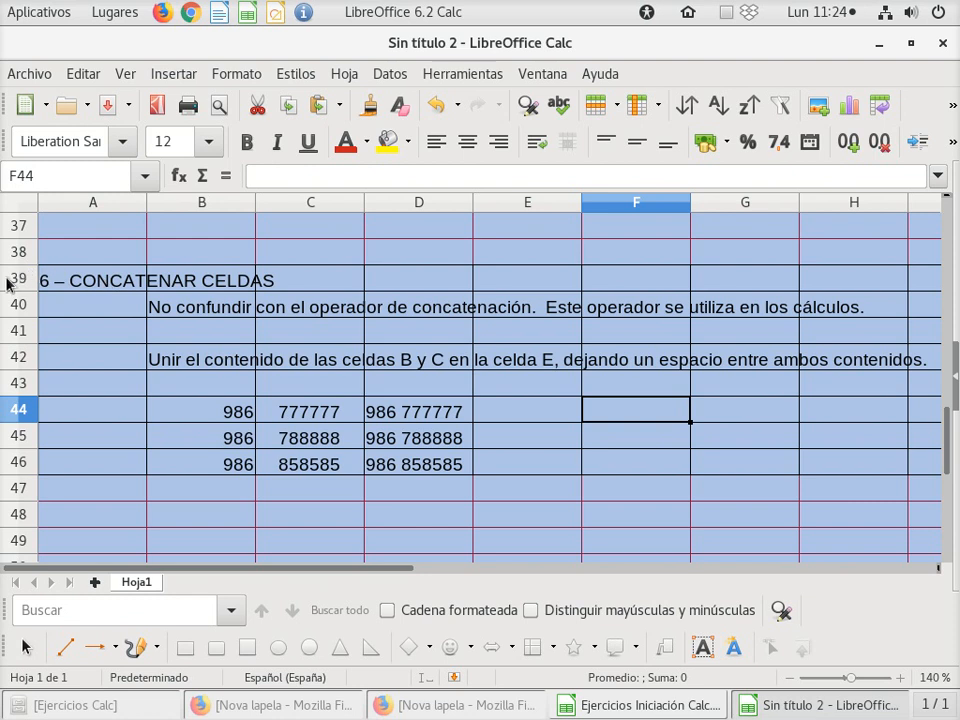
- Try to paste the copied columns at cell A49, below the CONCATENAR CELDAS section
scroll(50, 345, down, 1)
right_click(86, 462)
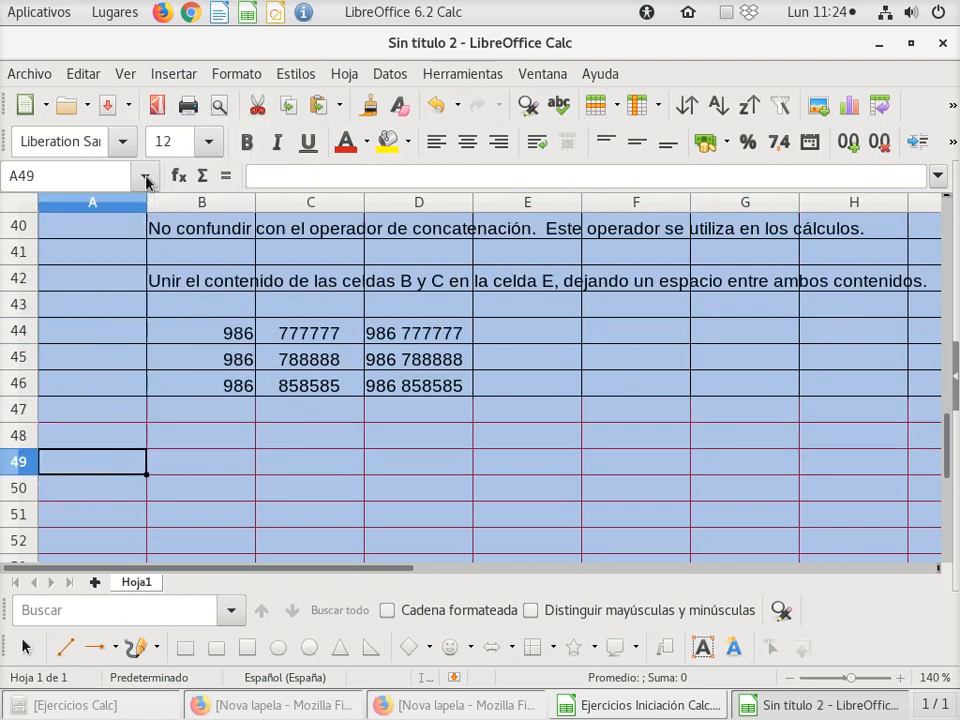
click(146, 180)
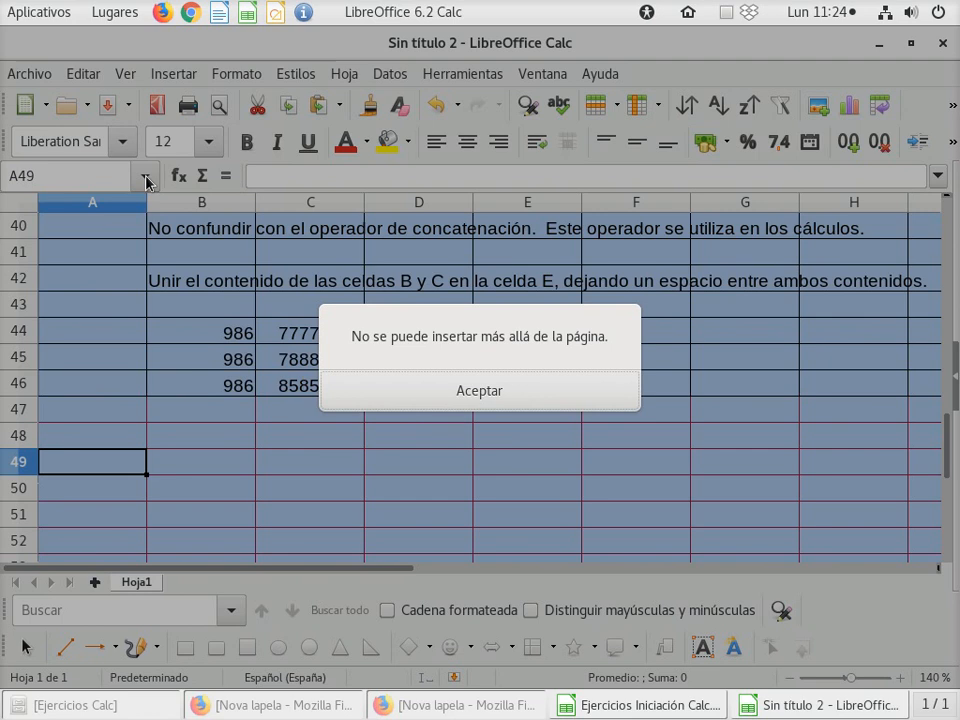
click(459, 391)
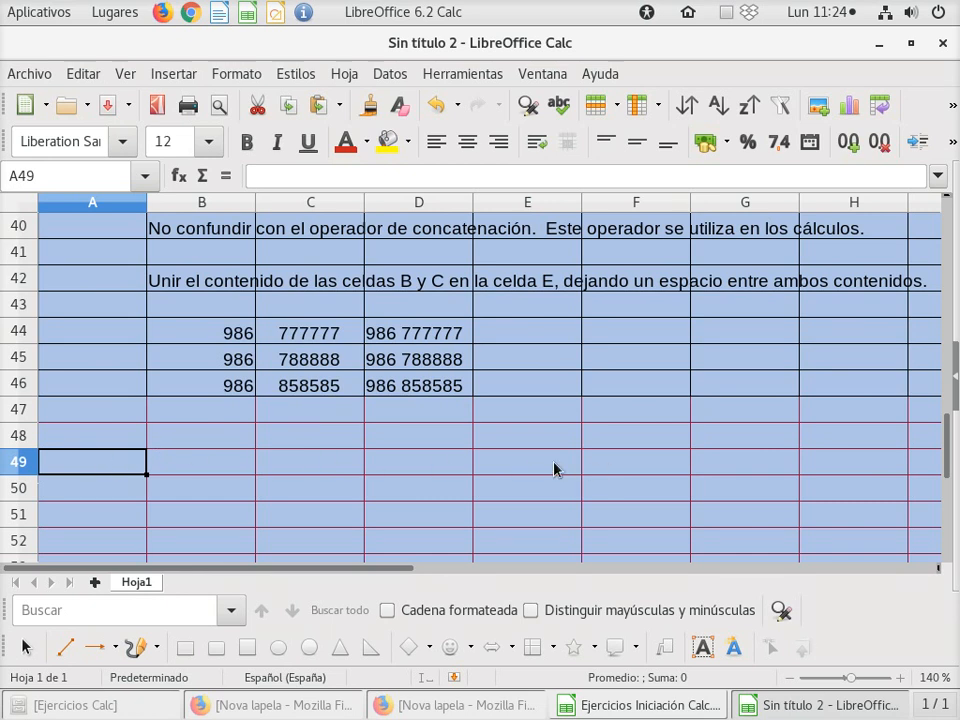
- Try to paste the copied columns onto the complete row 49, twice
click(22, 466)
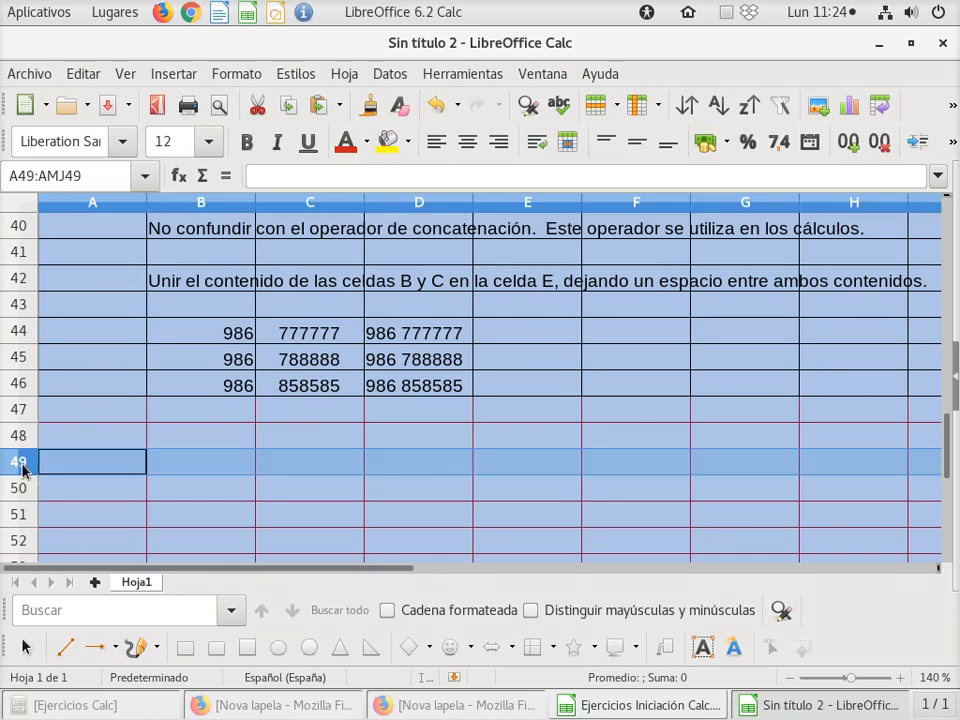
right_click(22, 466)
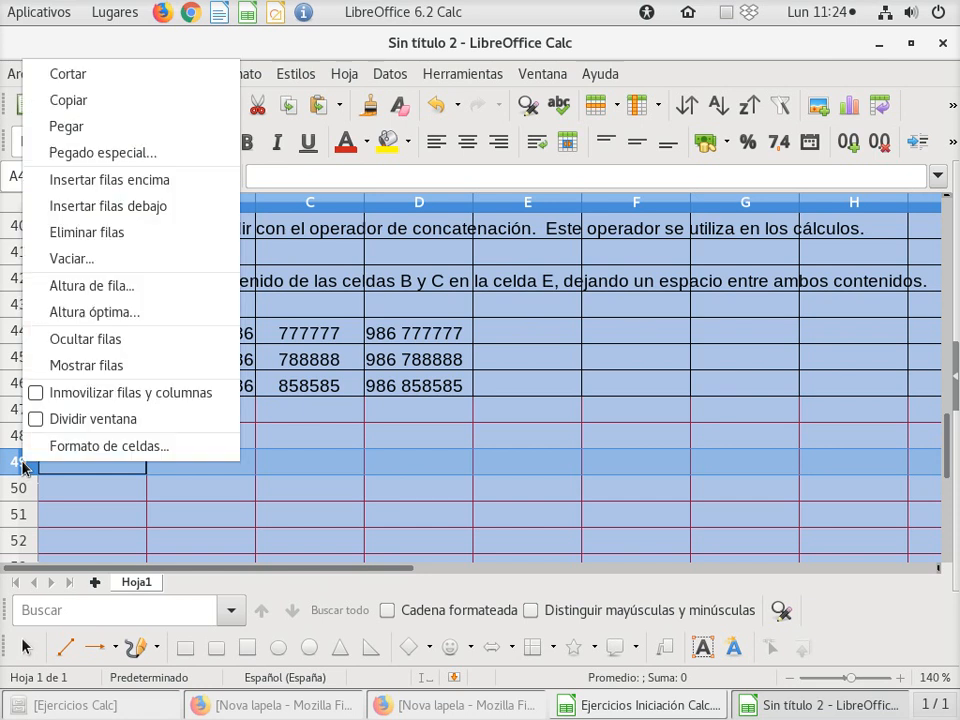
click(115, 133)
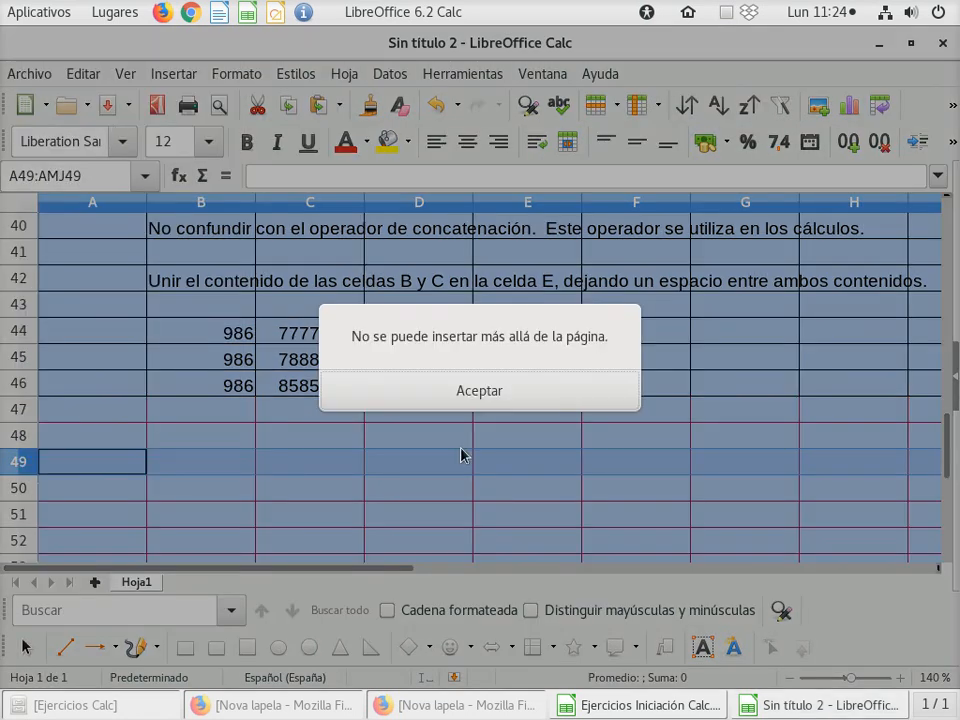
click(499, 392)
click(118, 505)
click(6, 460)
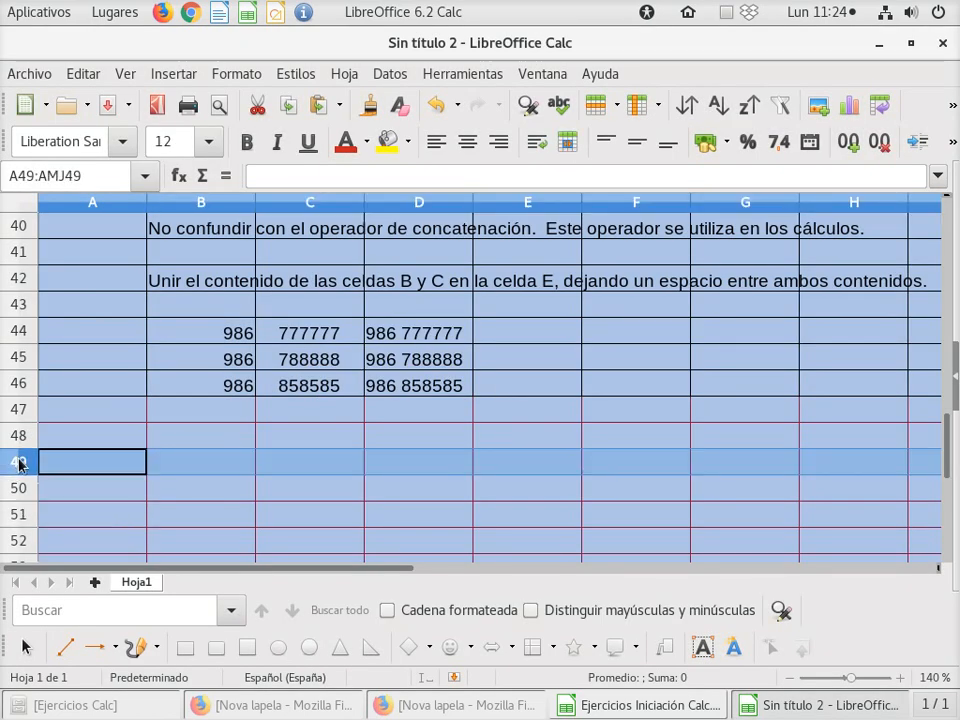
right_click(20, 463)
click(73, 124)
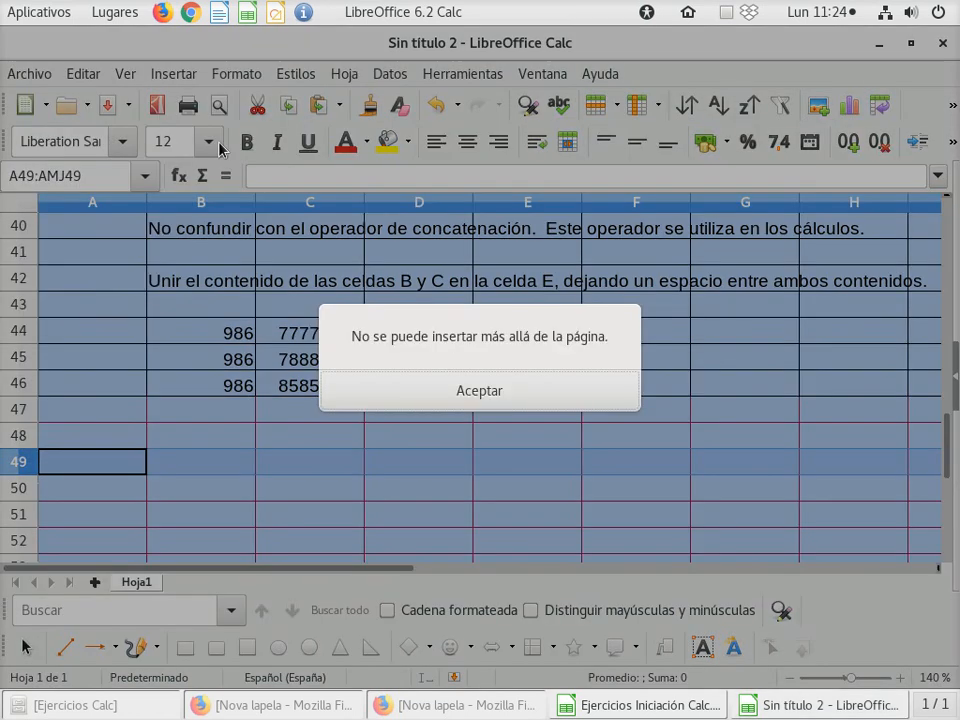
click(484, 381)
- Try to paste the copied columns over the complete rows 49 to 58 and decline inserting the larger content
scroll(45, 489, down, 2)
drag(12, 310, 11, 534)
right_click(25, 305)
click(70, 355)
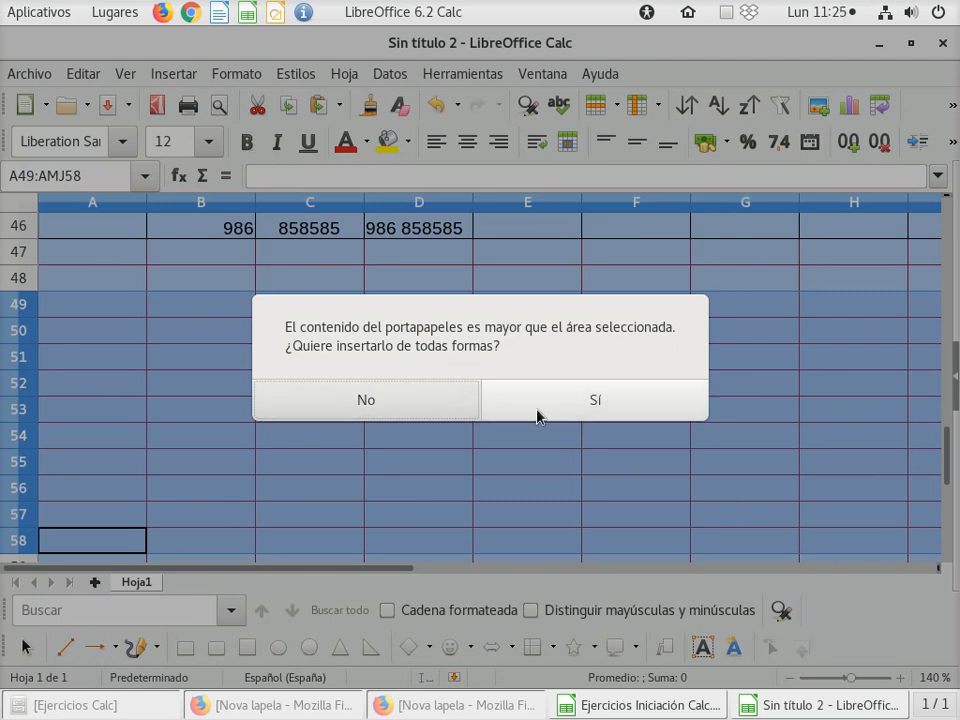
click(392, 400)
click(200, 360)
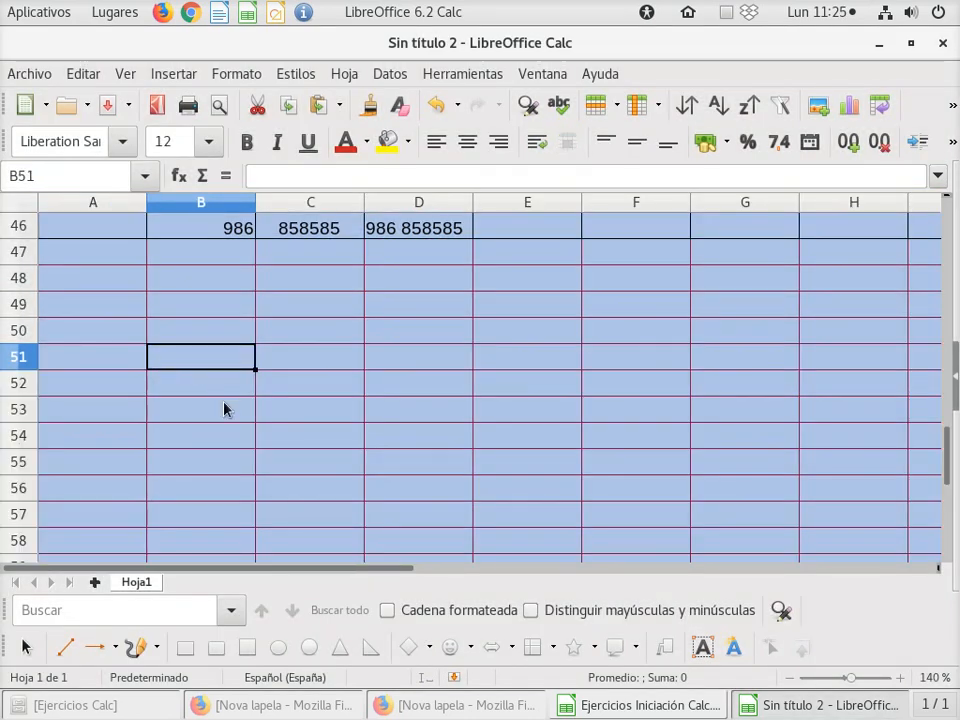
- Return to Ejercicios Iniciación Calc.ods and copy the complete rows 87 to 94 of the CONCATENAR CELDAS exercise
scroll(218, 388, up, 4)
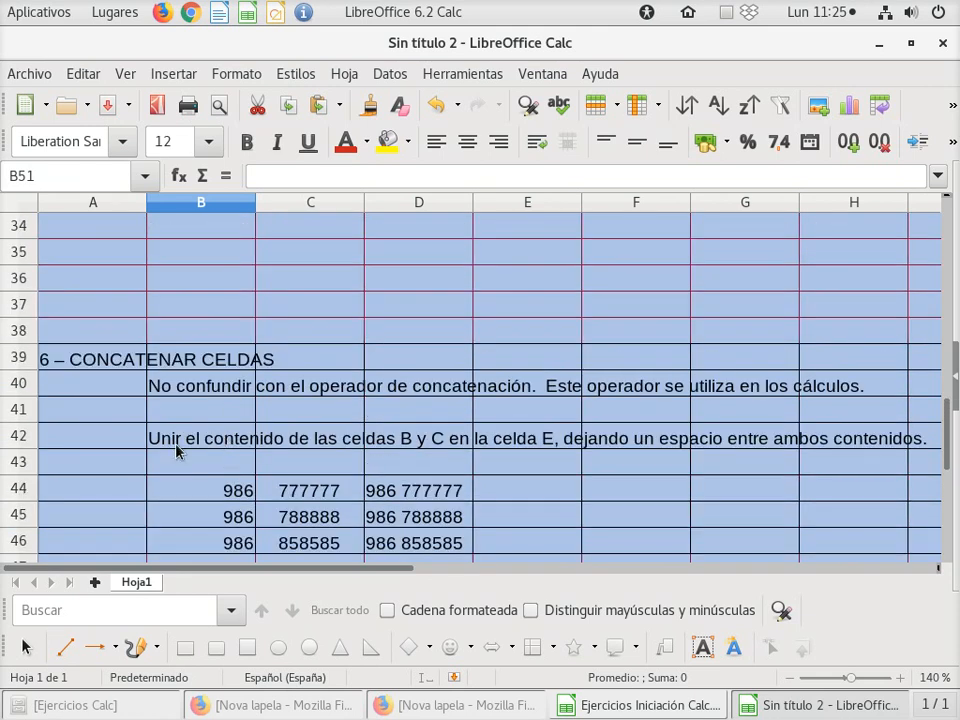
scroll(177, 450, down, 2)
scroll(177, 450, up, 1)
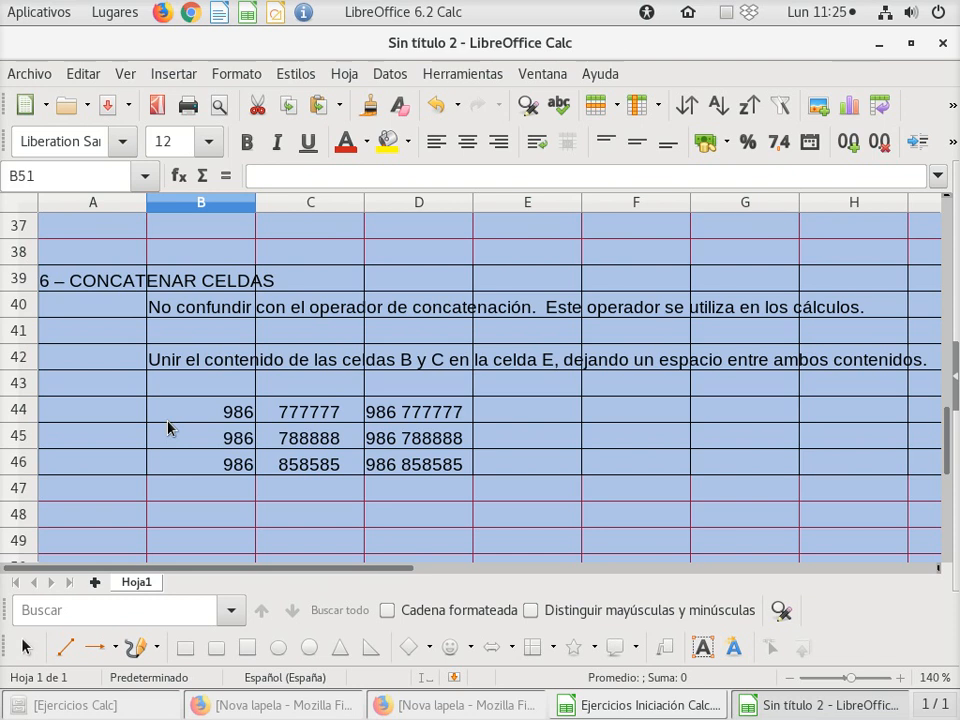
click(638, 705)
click(94, 359)
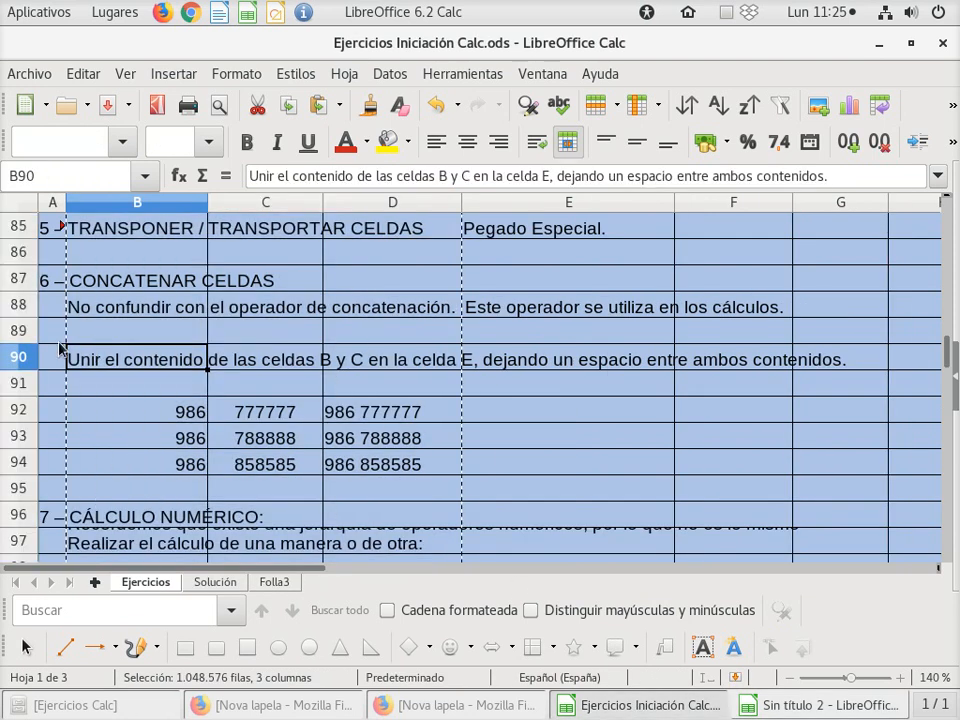
drag(21, 279, 18, 470)
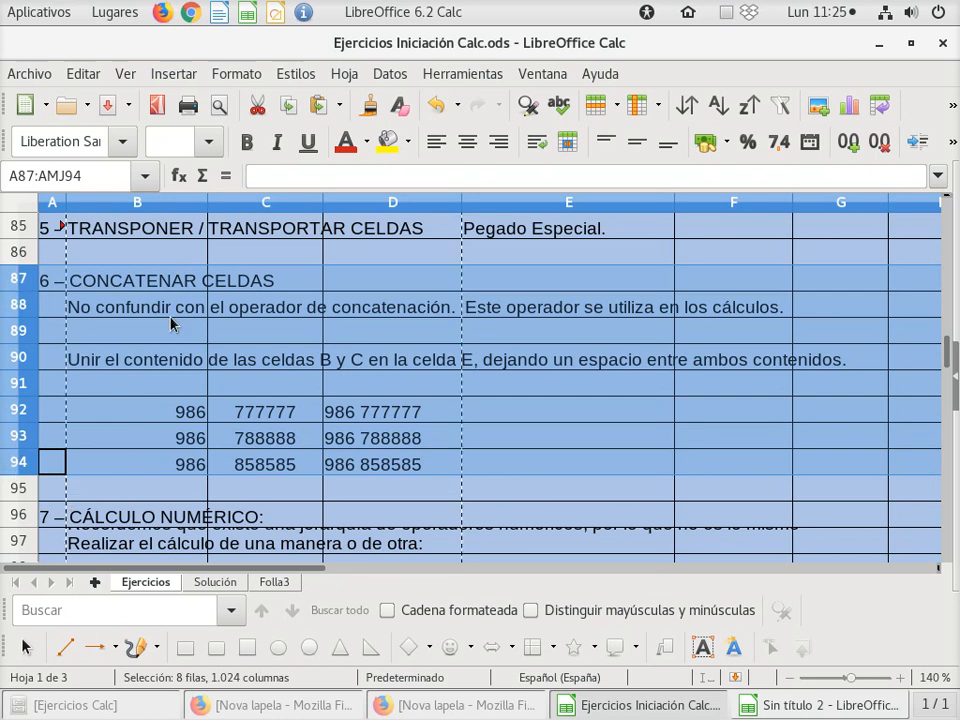
right_click(22, 281)
click(66, 324)
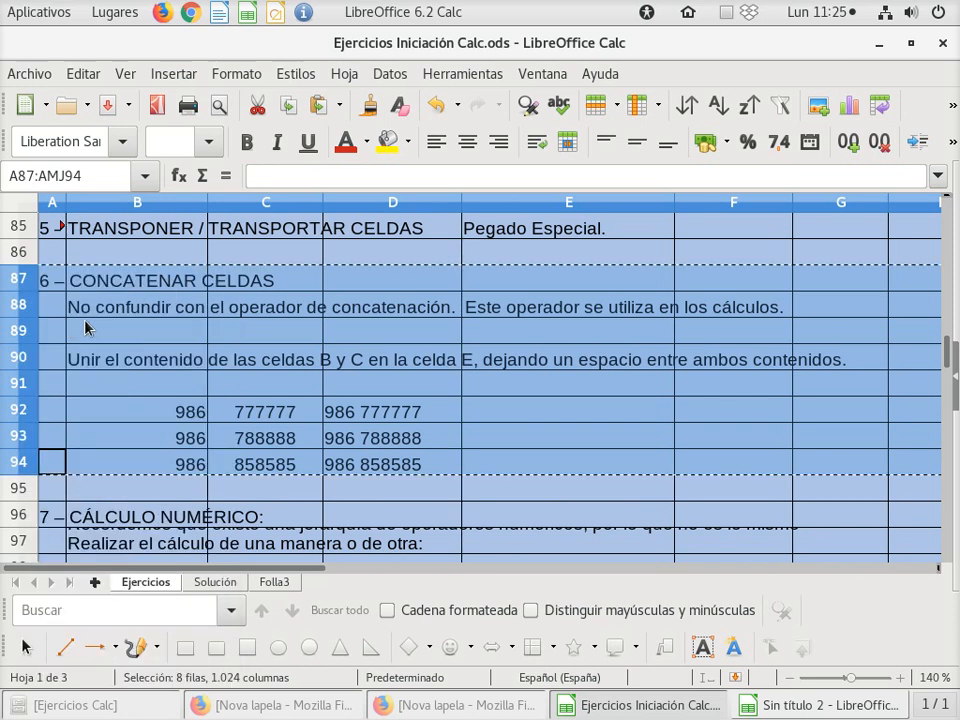
- Switch to Sin título 2, paste the copied rows onto the complete row 51 and undo the paste
click(815, 706)
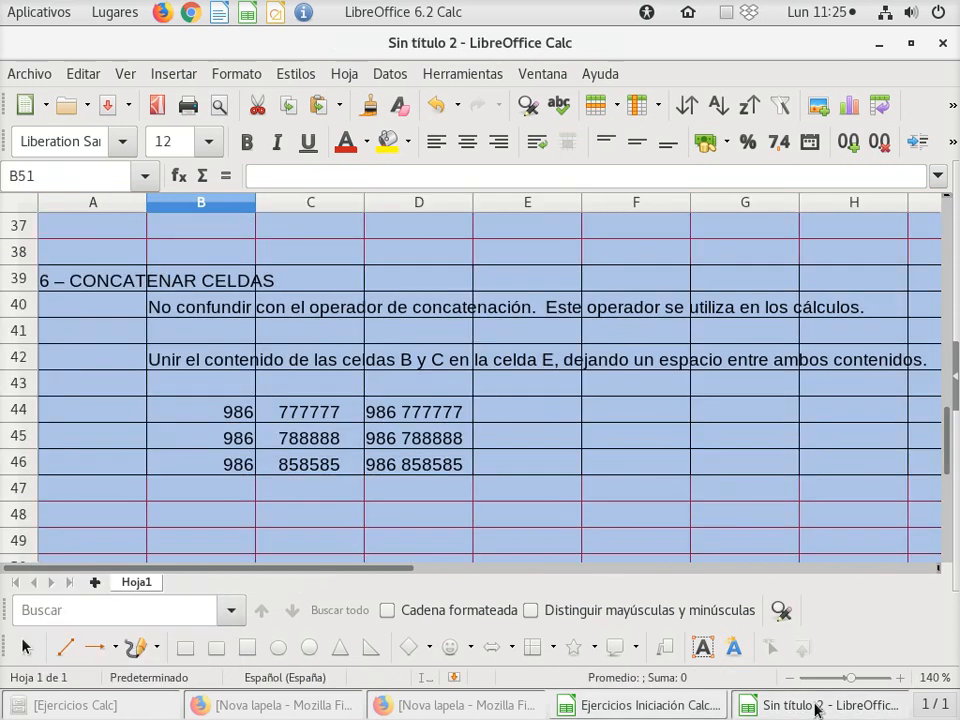
scroll(22, 425, down, 3)
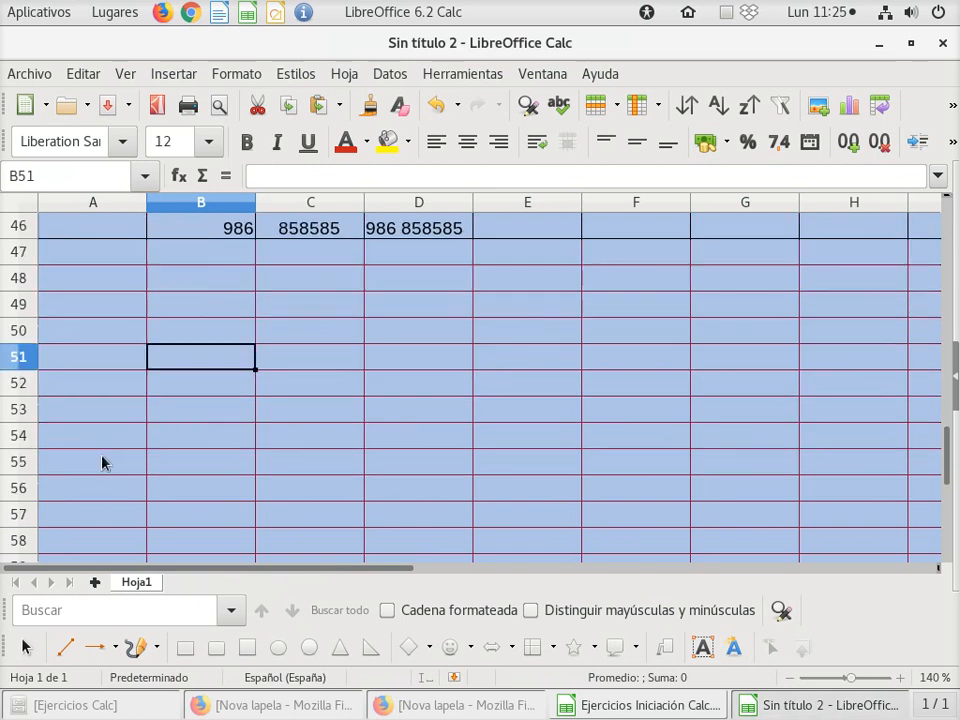
right_click(14, 360)
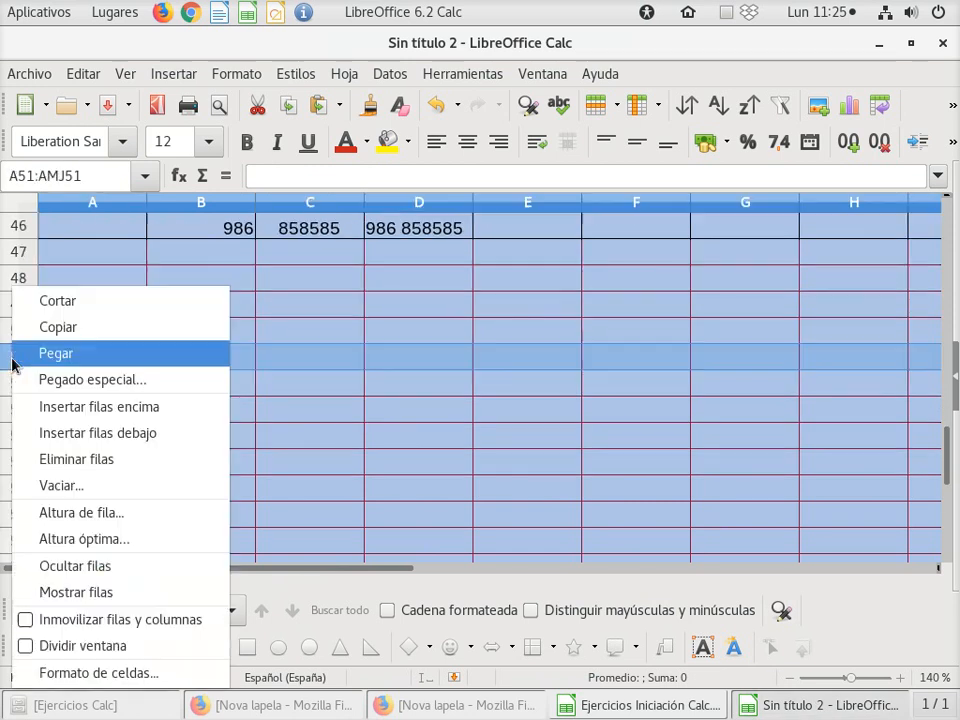
click(26, 356)
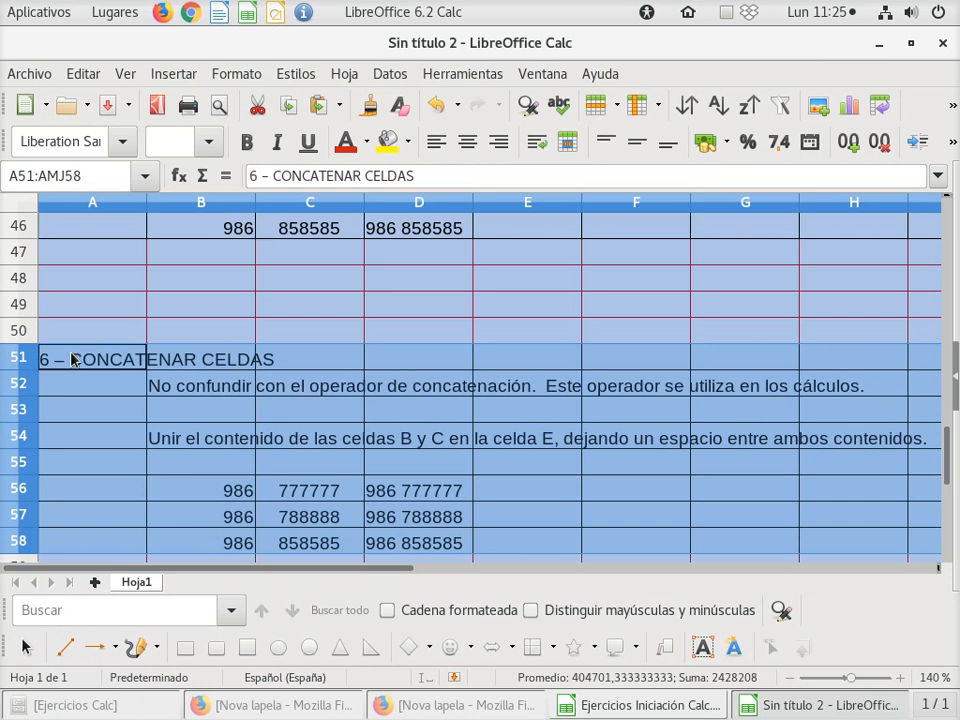
key(ctrl+z)
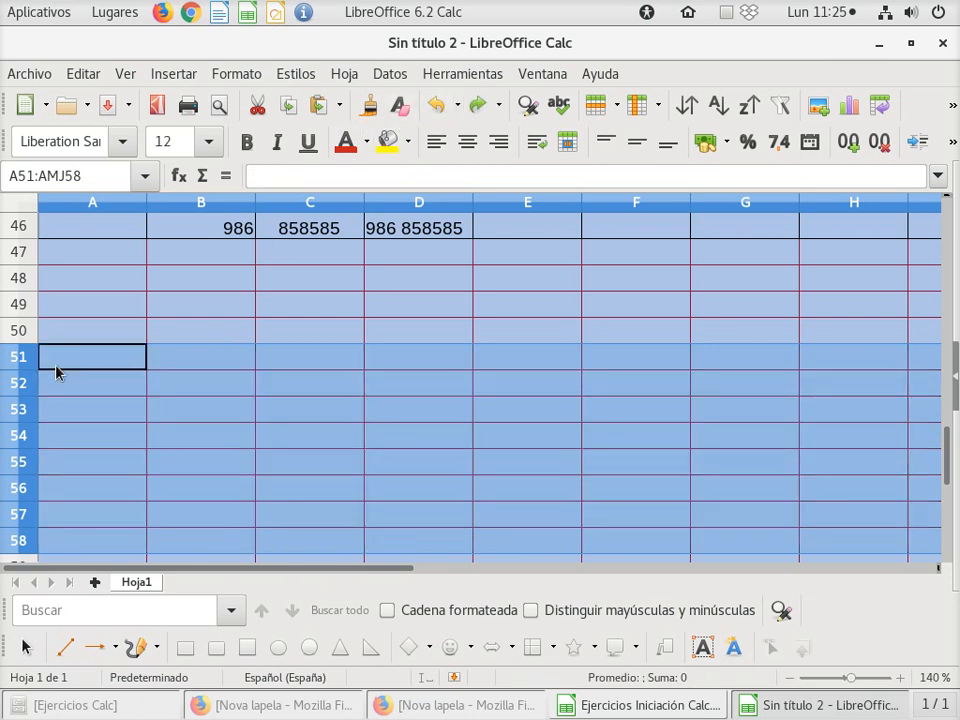
- Paste the copied rows over the selected rows 51 to 58 and undo it, twice in a row
right_click(85, 362)
click(118, 403)
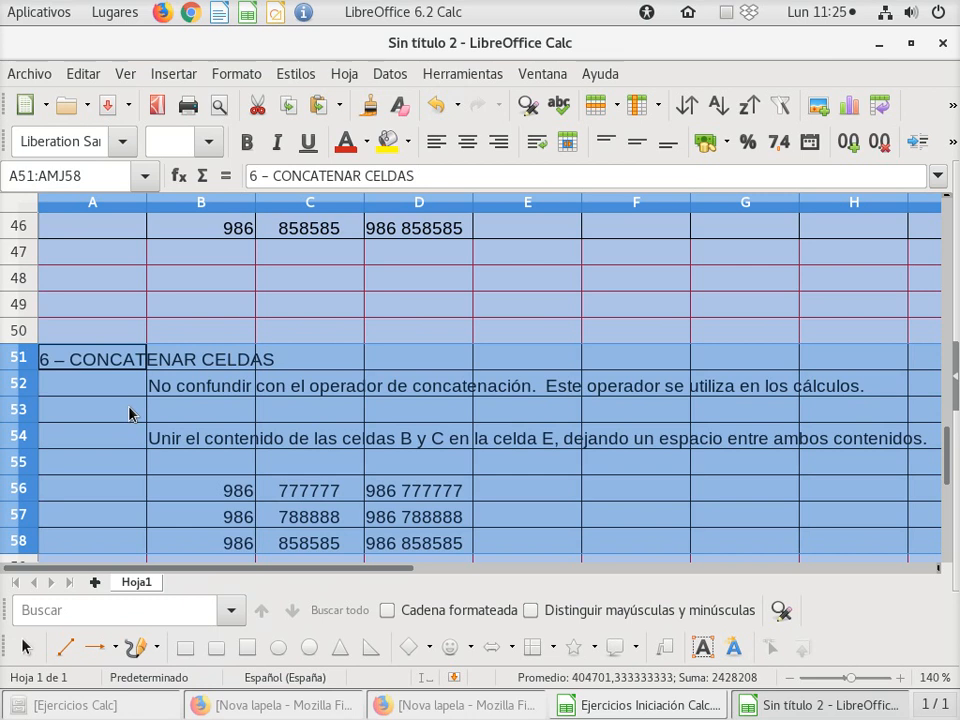
click(437, 105)
right_click(88, 358)
click(105, 376)
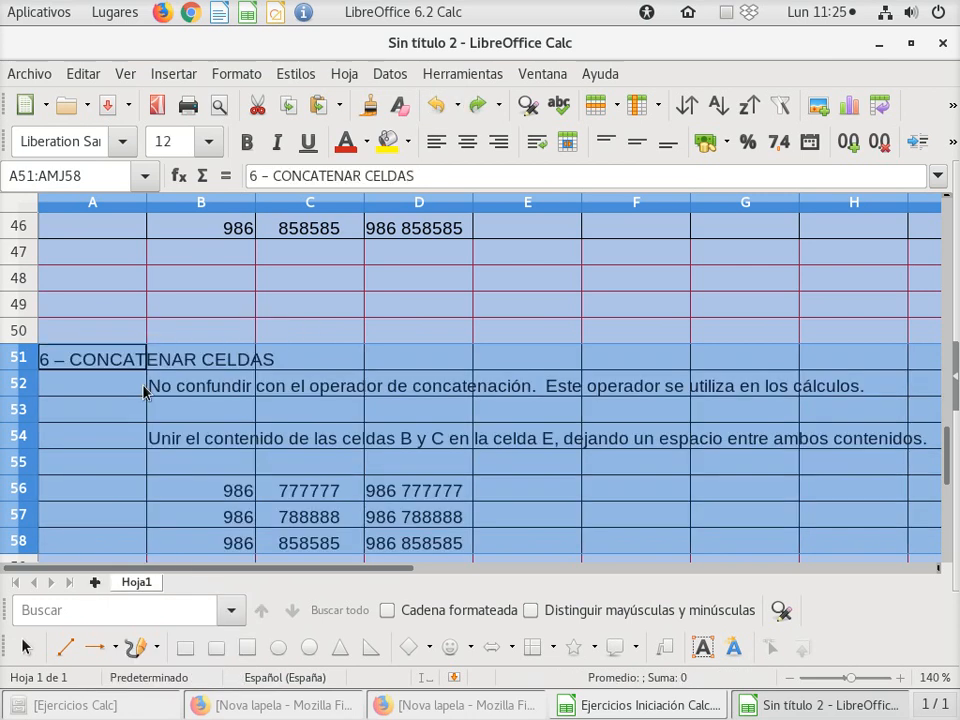
scroll(143, 392, down, 1)
scroll(143, 392, up, 1)
click(71, 387)
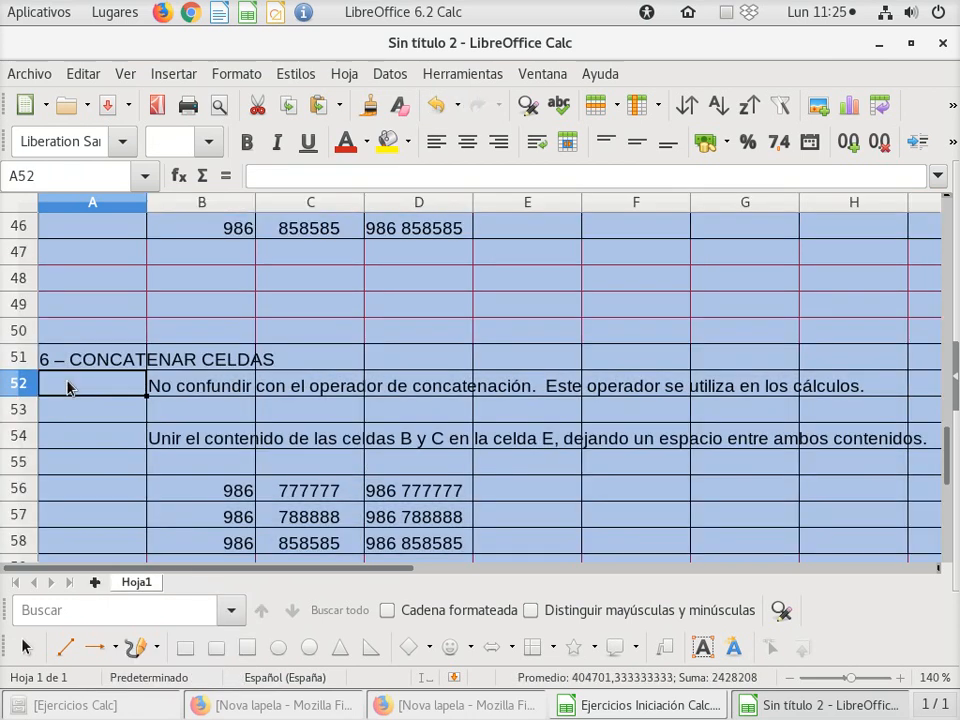
click(430, 108)
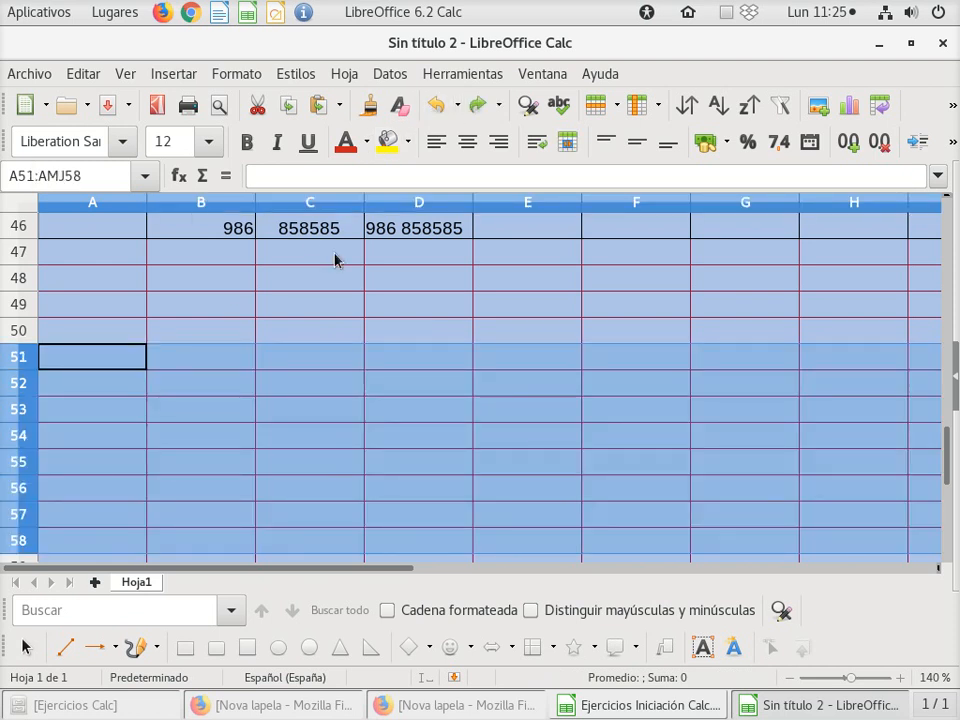
- Paste the copied rows with only cell A51 selected, undo the paste and select cell A50
click(79, 377)
click(83, 361)
right_click(80, 362)
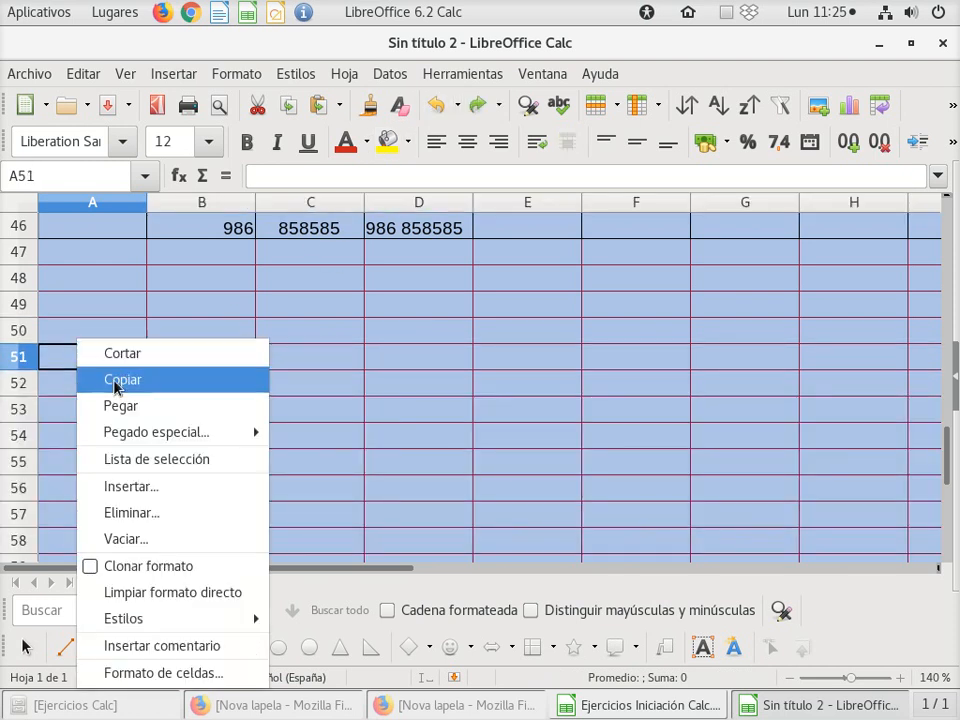
click(150, 408)
scroll(150, 410, down, 1)
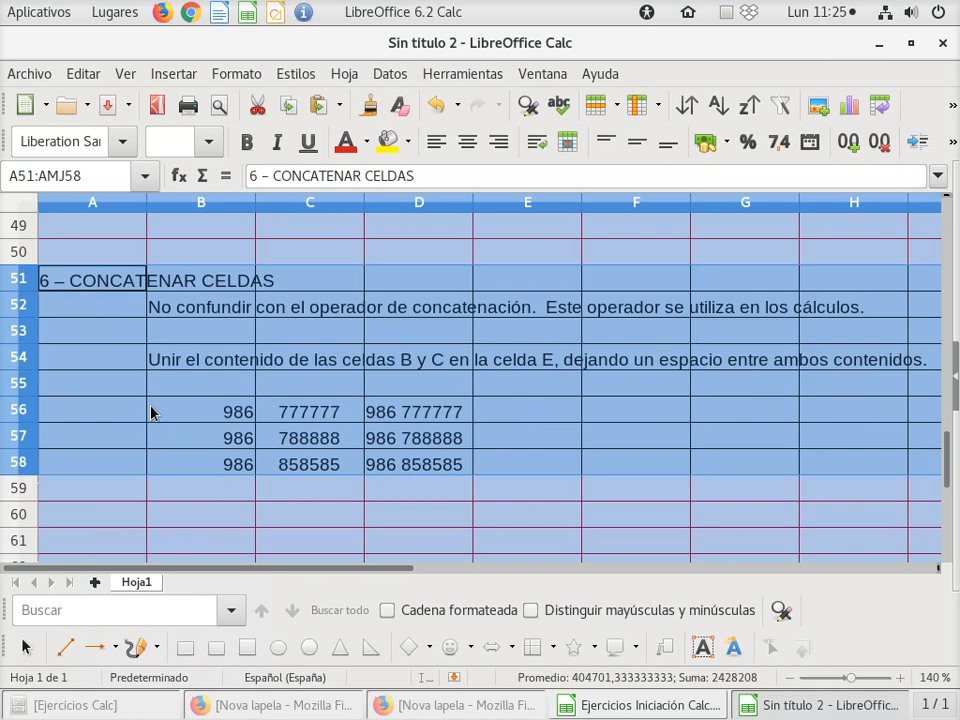
scroll(150, 408, up, 2)
click(430, 108)
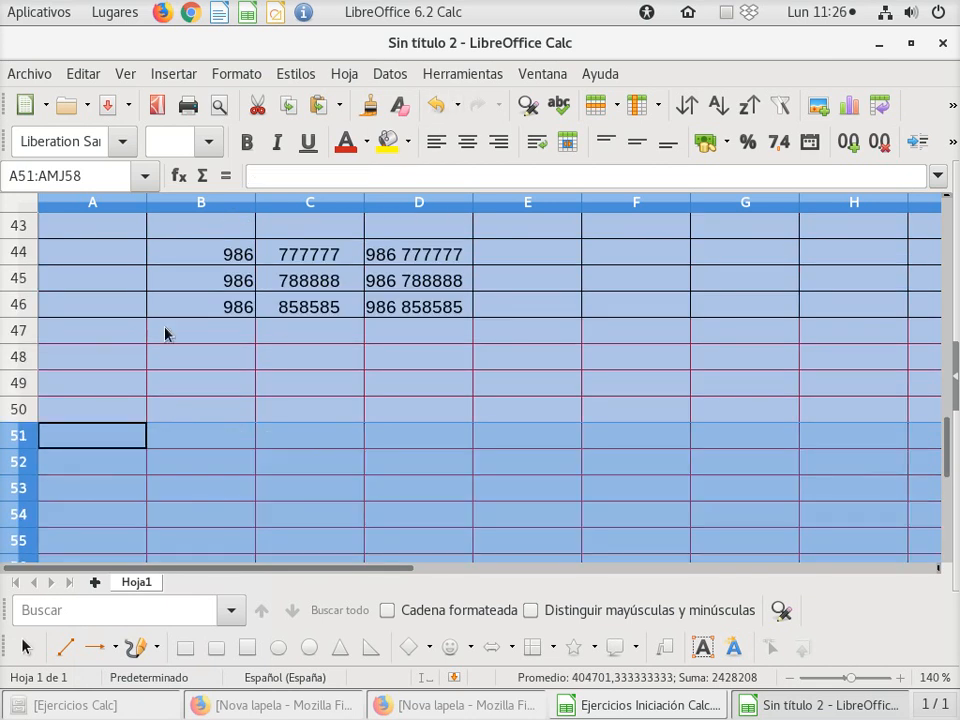
click(107, 404)
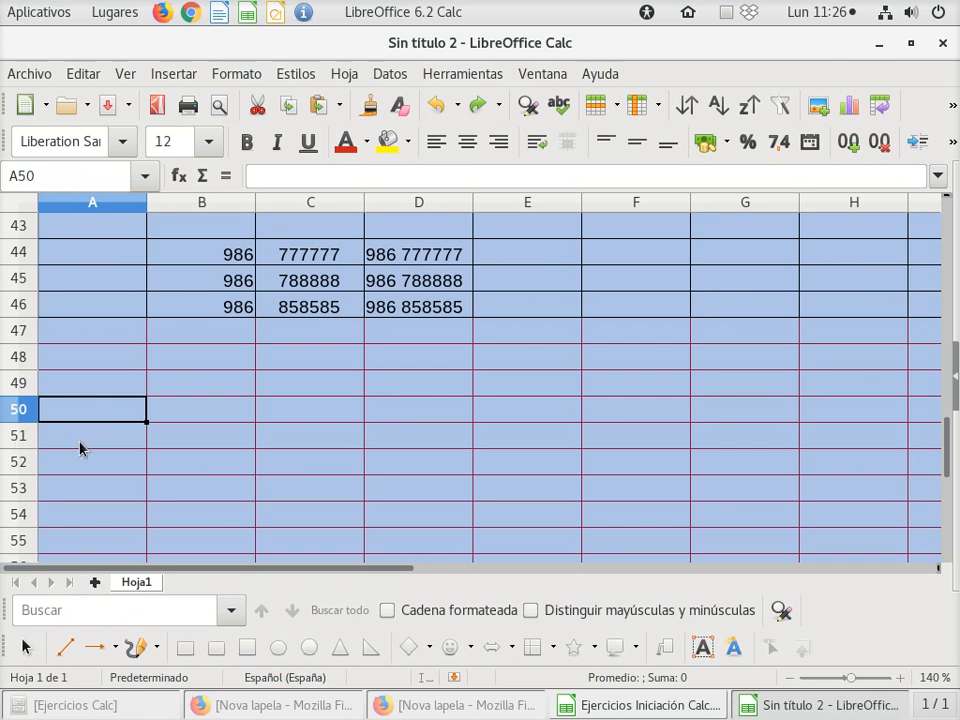
- Clear the concatenated results in cells D44 to D46 of the CONCATENAR CELDAS section
scroll(90, 452, up, 2)
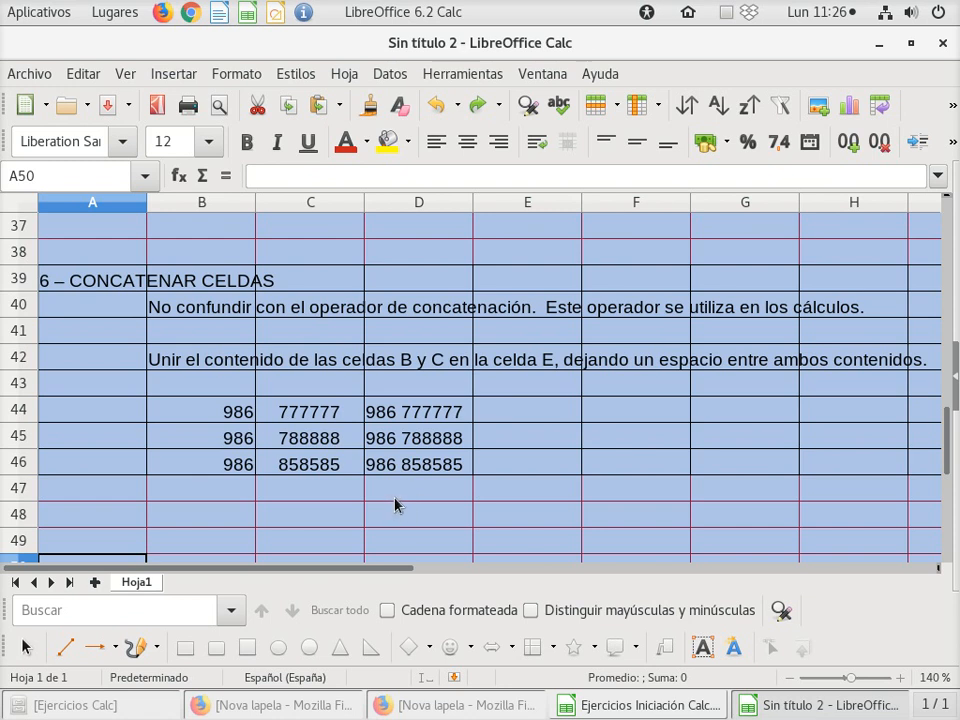
click(428, 413)
key(Delete)
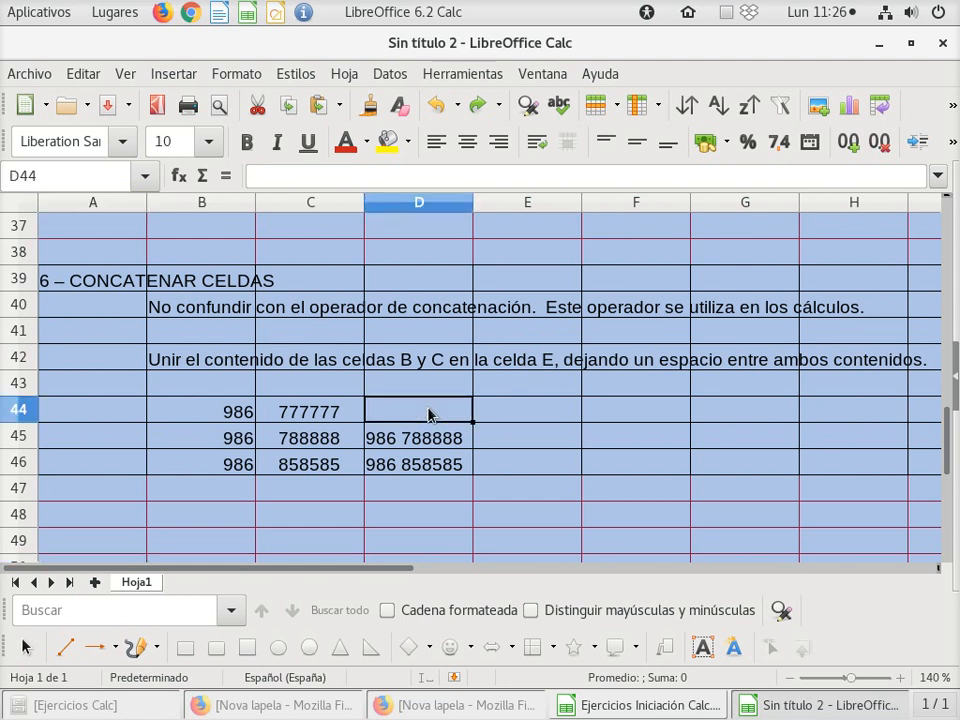
drag(428, 411, 428, 498)
key(Delete)
key(Escape)
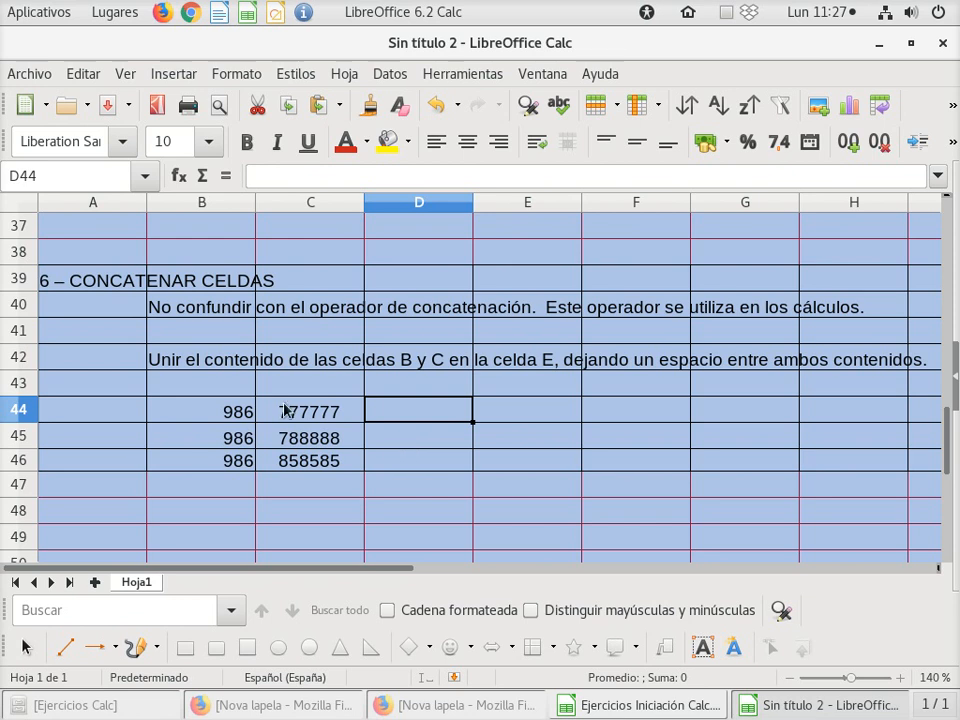
- Start a formula in cell D44 with a reference to B44 followed by the & operator
click(223, 180)
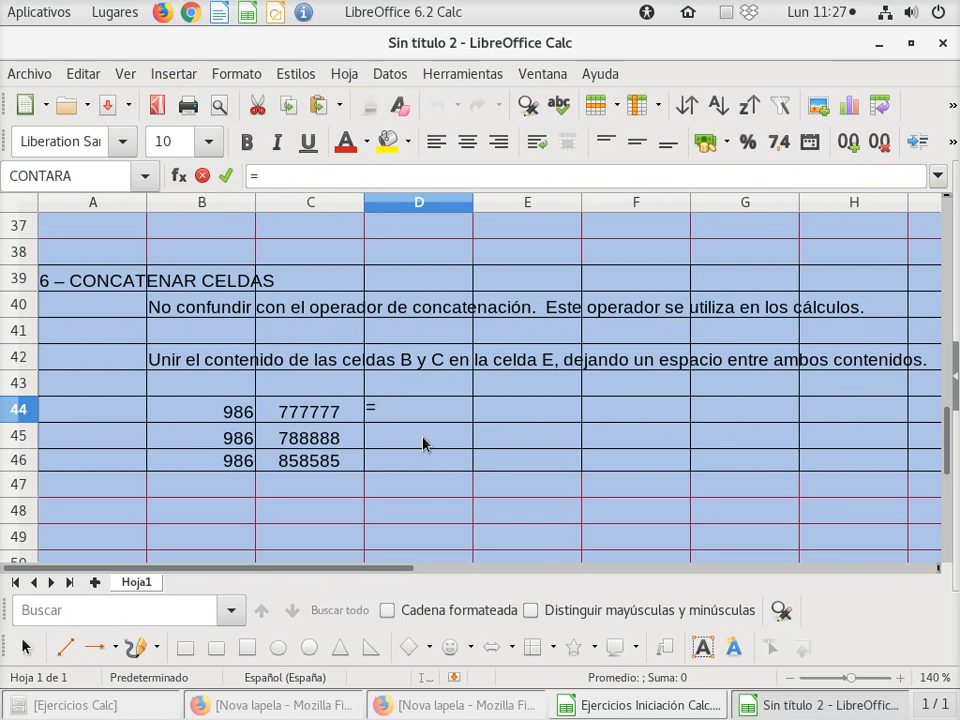
click(207, 419)
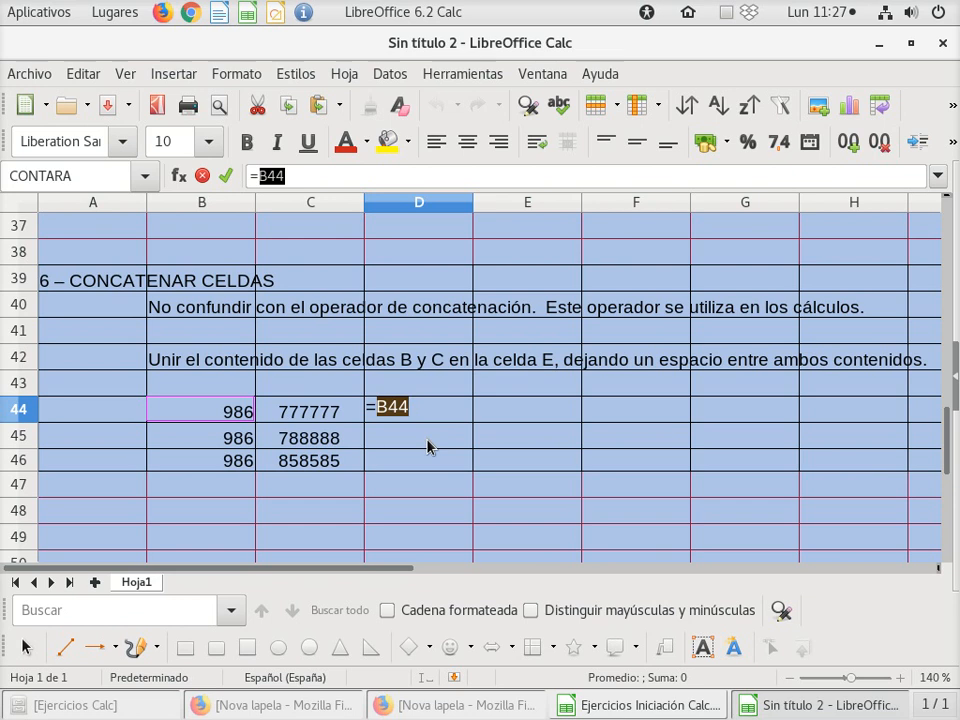
text(&)
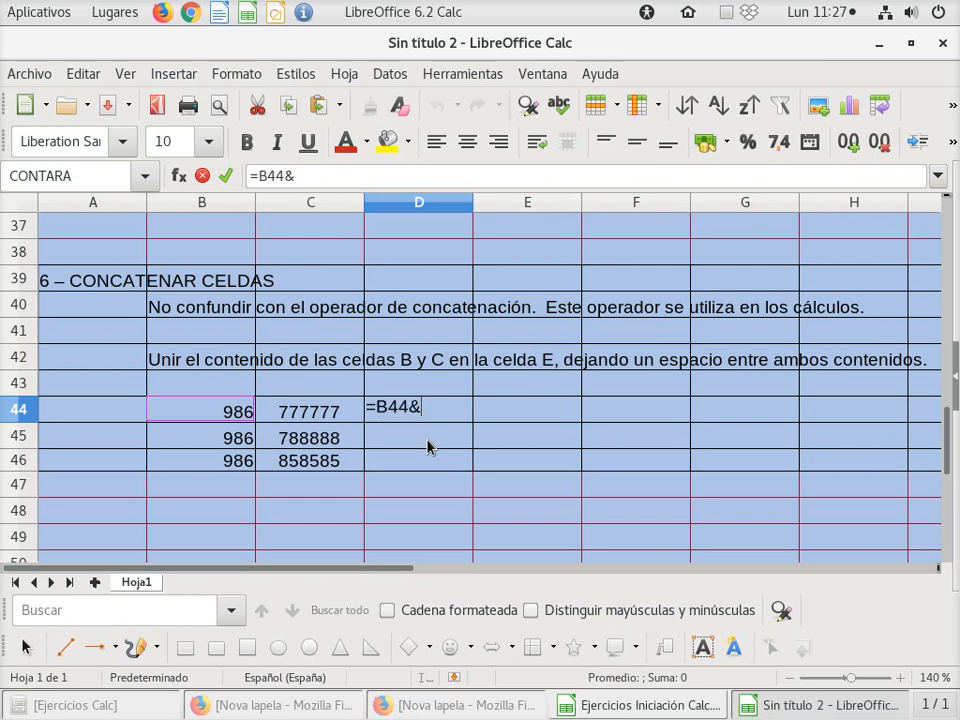
- Switch to Firefox and examine the keyboard image to locate the & key
click(455, 705)
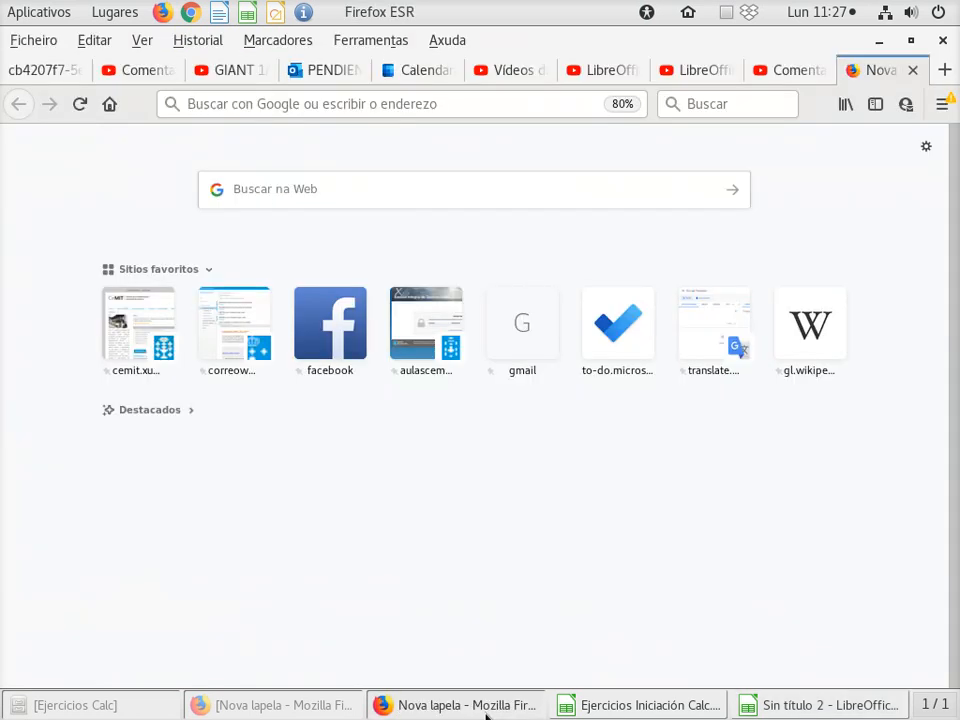
click(45, 66)
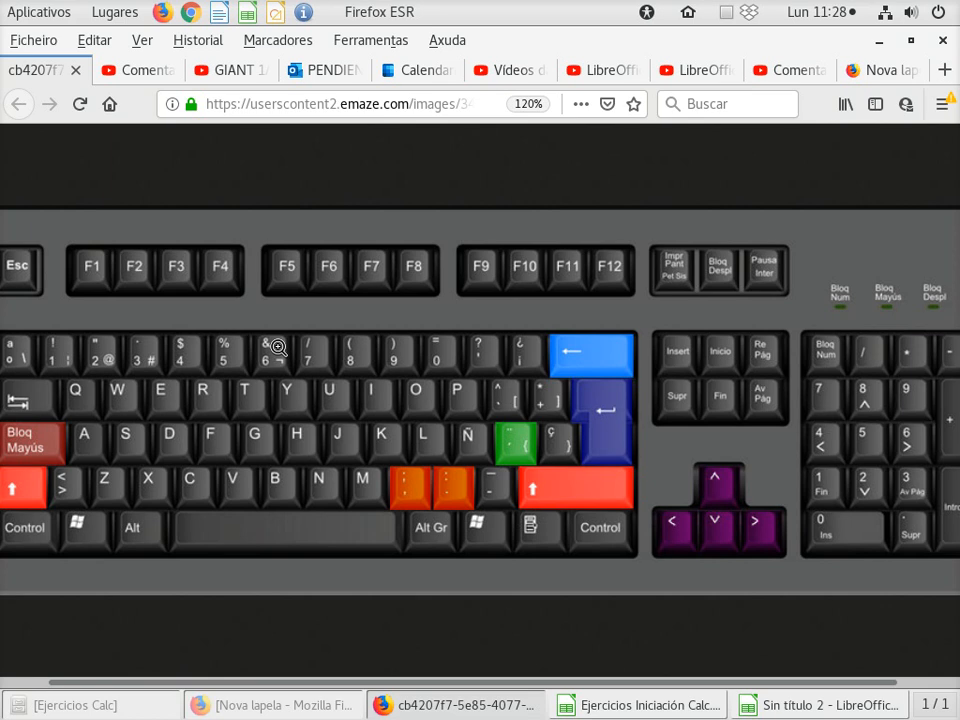
- Switch back to the Sin título 2 spreadsheet, complete the D44 formula as =B44&C44 and centre the cell
click(812, 705)
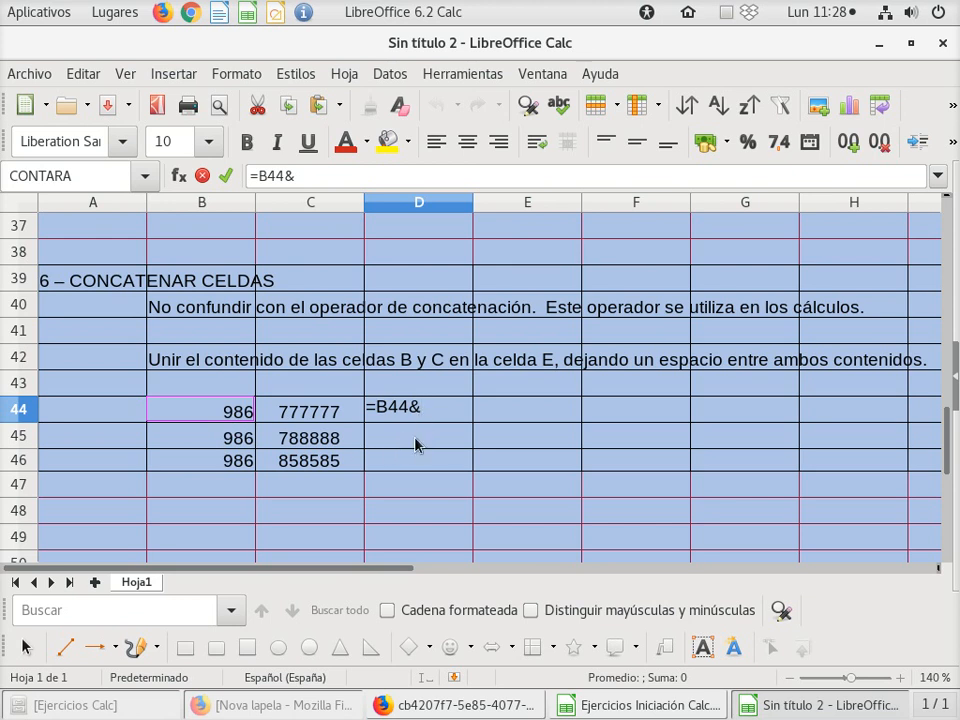
click(292, 421)
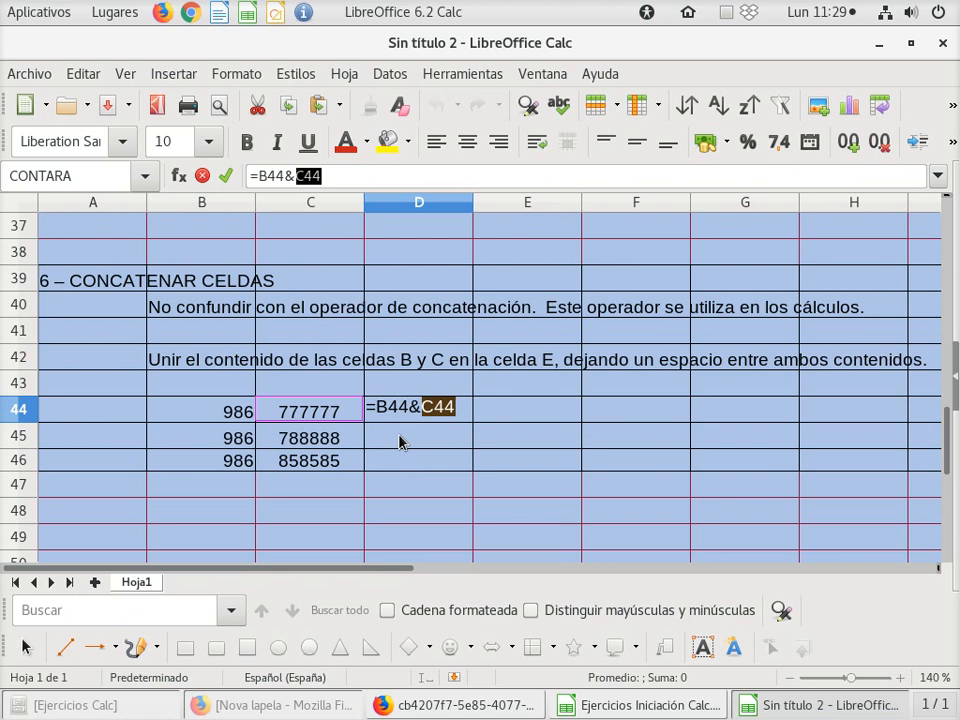
click(229, 179)
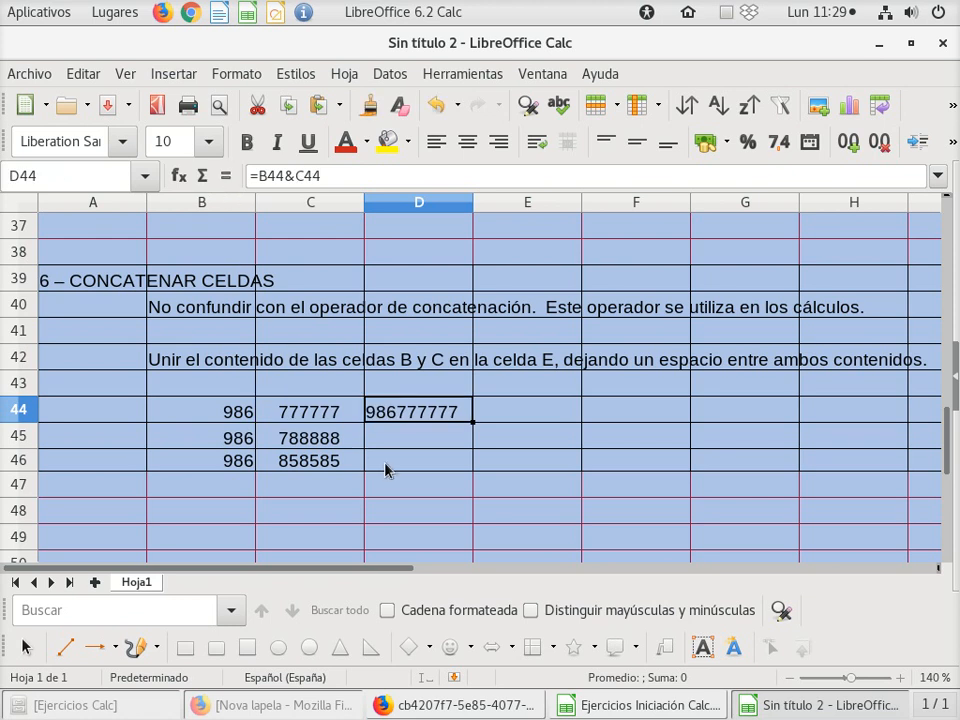
click(467, 142)
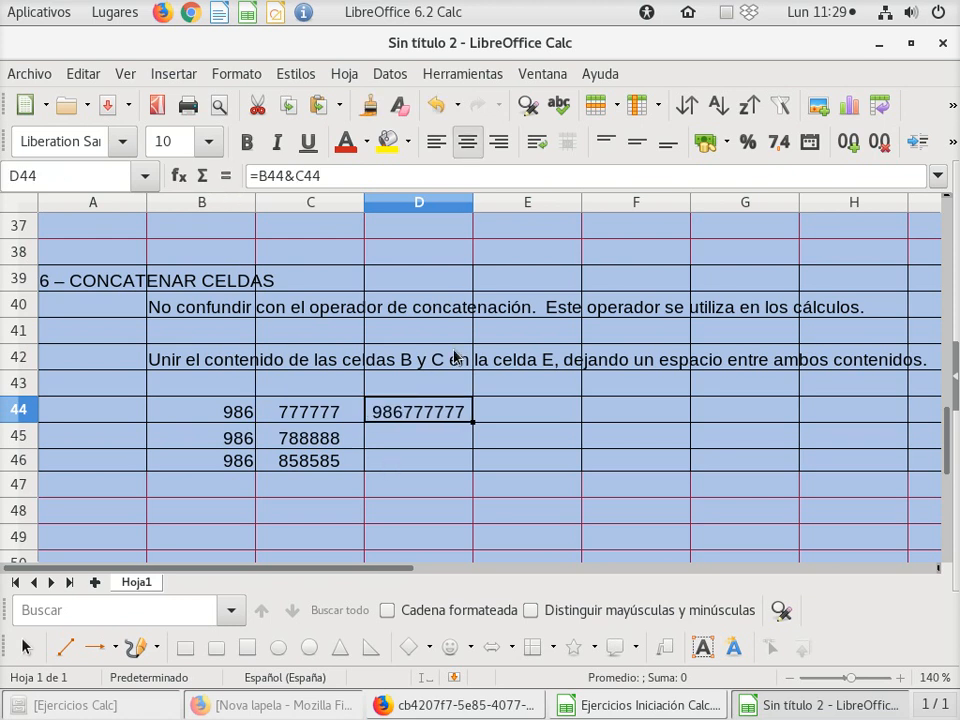
- Test adding 1 to the concatenated value with =D44+1 in cell E44, and clear E44
click(516, 418)
text(=)
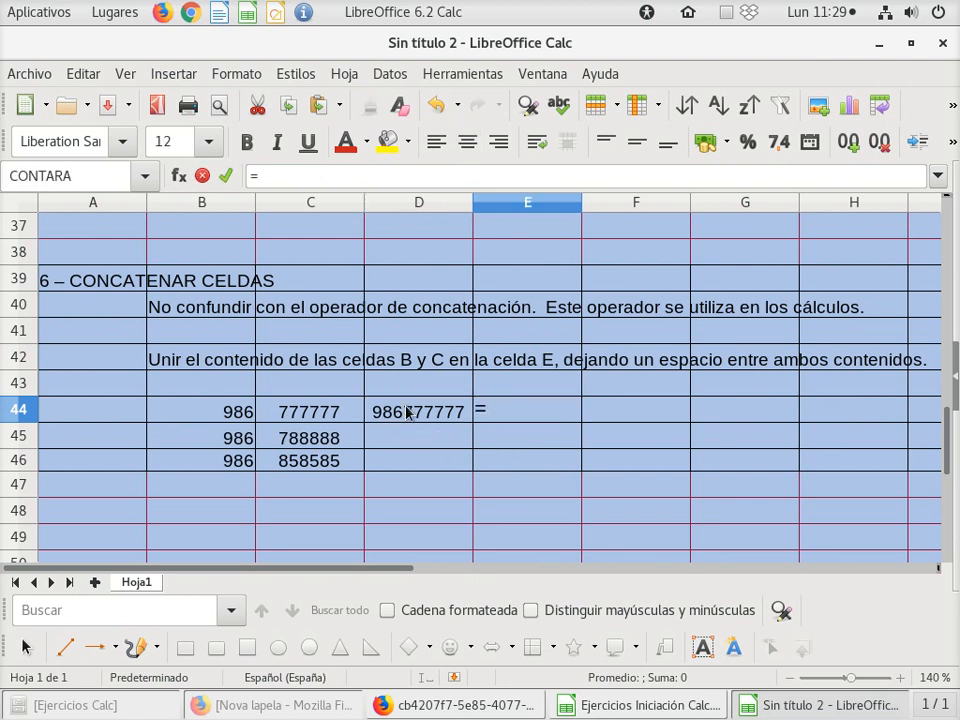
click(375, 411)
text(+1)
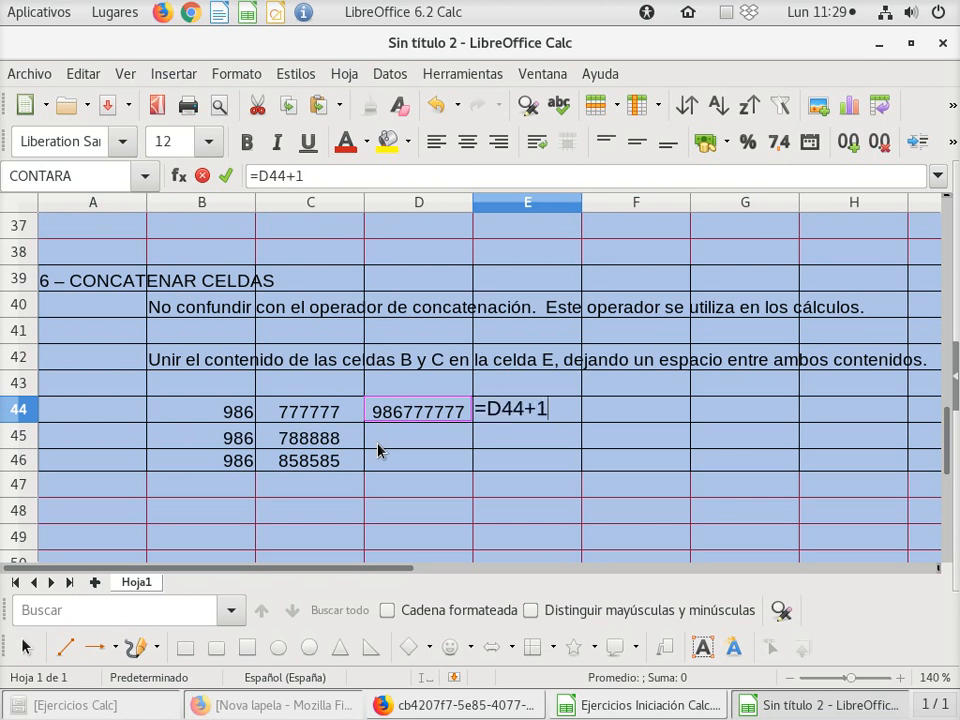
key(Return)
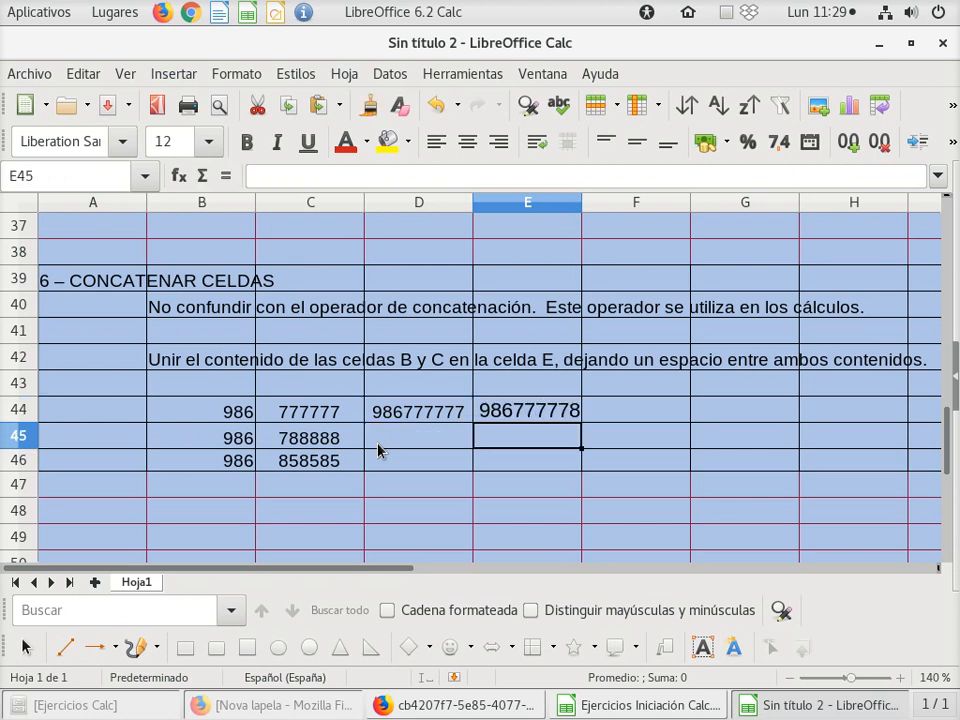
key(Up)
key(Delete)
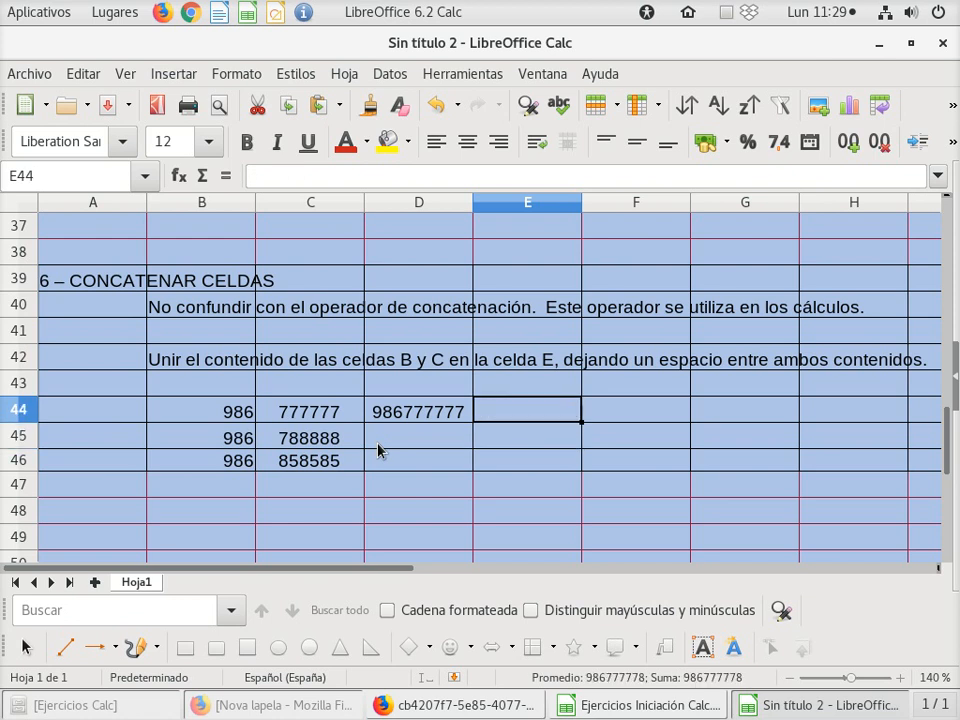
- Fill the concatenation formula from D44 down to D46 and check the copied formulas in D45 and D46
key(Left)
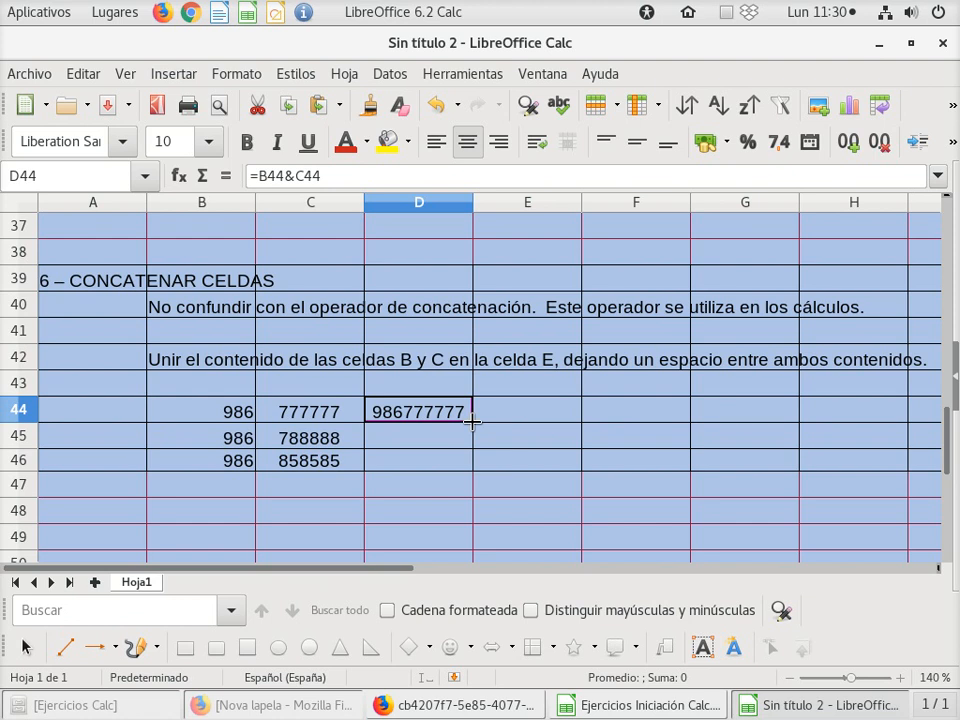
drag(471, 422, 473, 468)
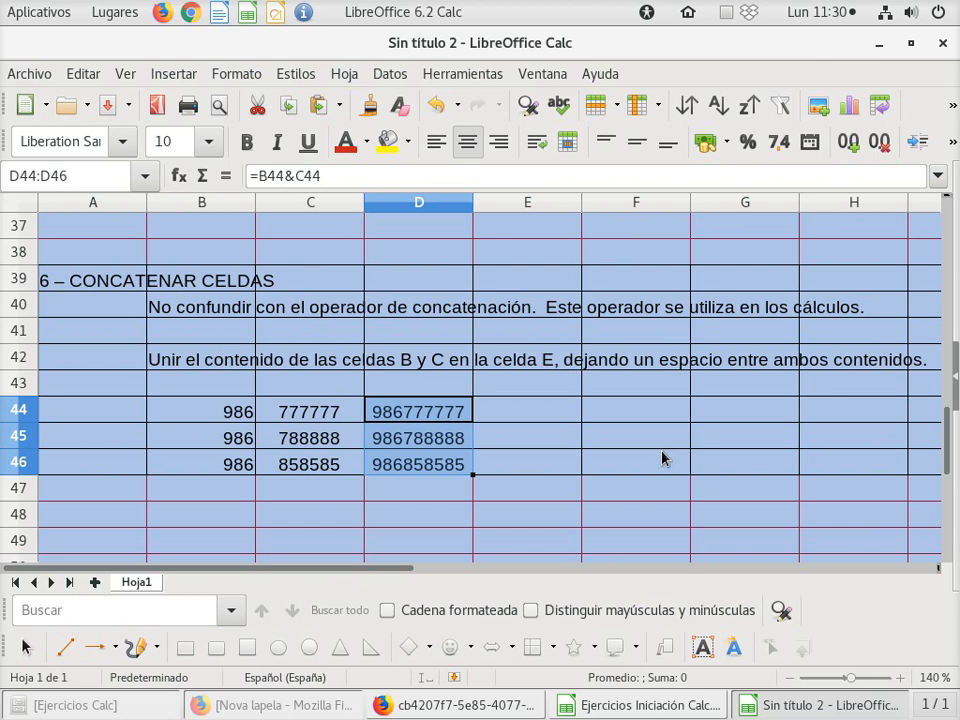
click(424, 450)
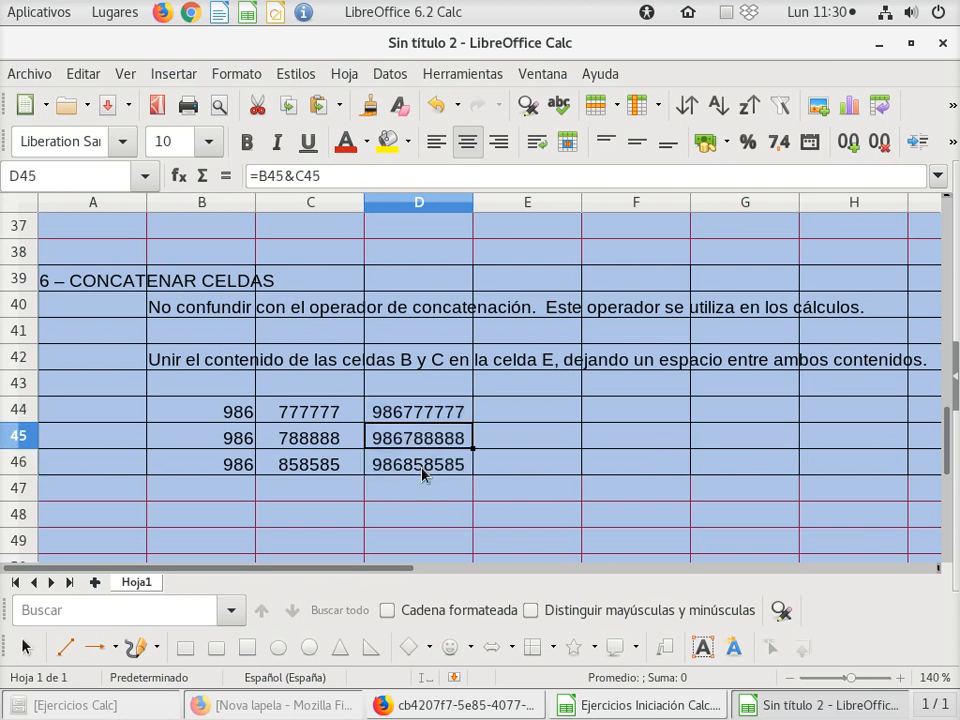
click(437, 471)
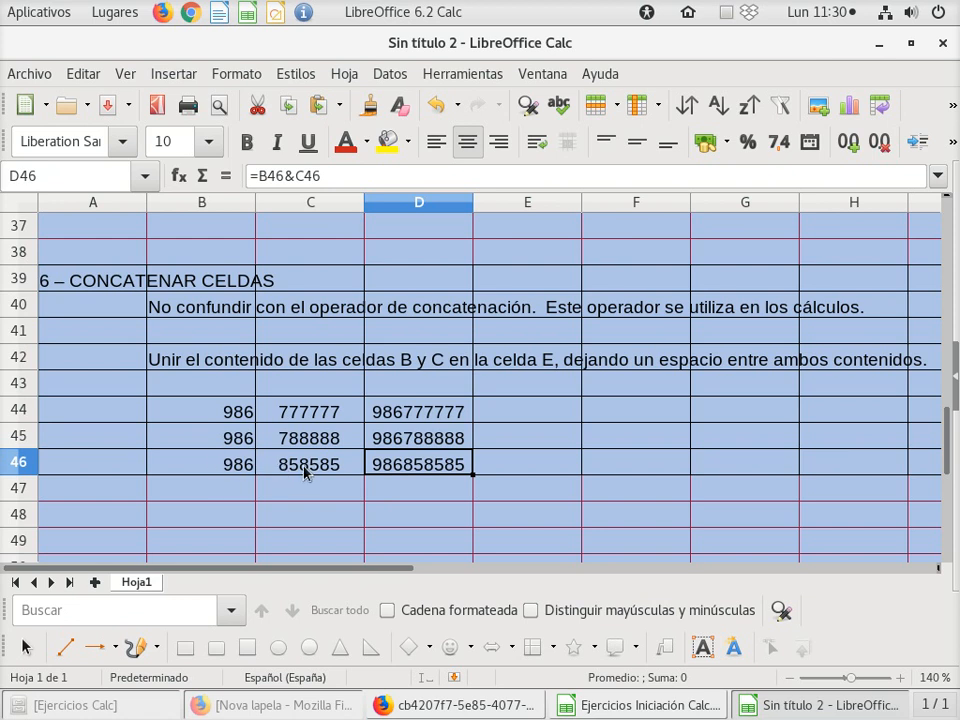
- Open the formula of cell D46 for editing to examine its cell references, leaving it unchanged
double_click(397, 474)
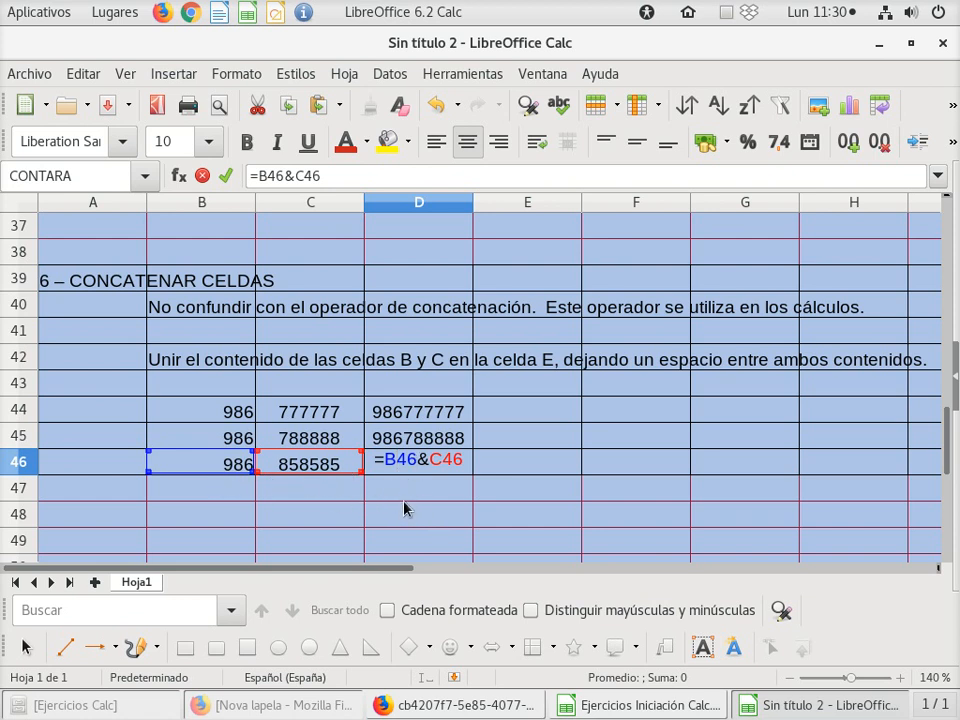
key(Return)
key(Up)
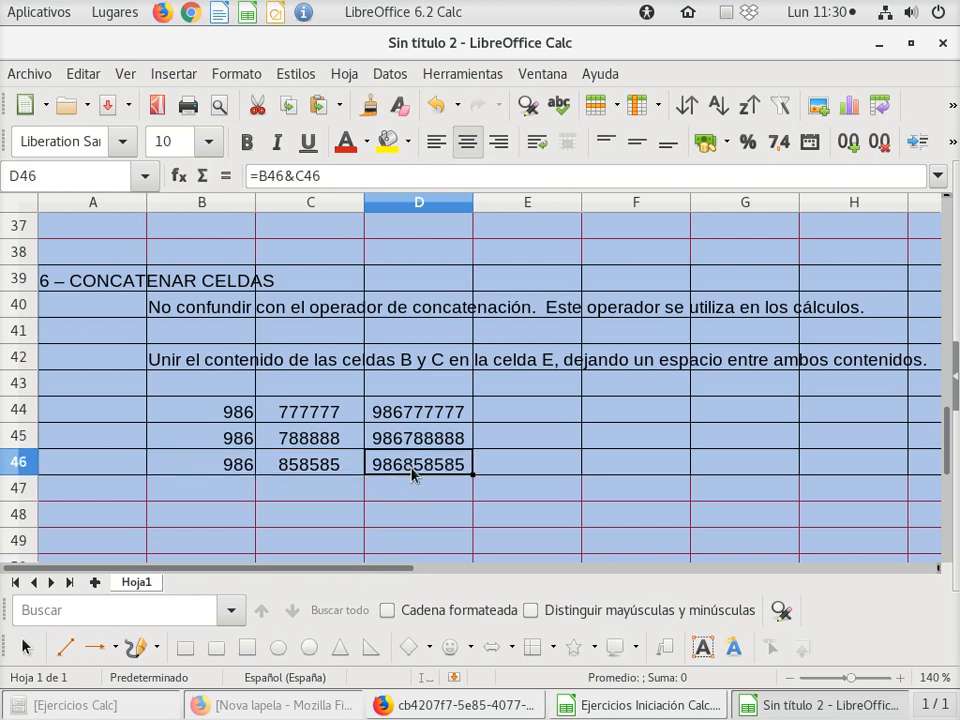
click(328, 174)
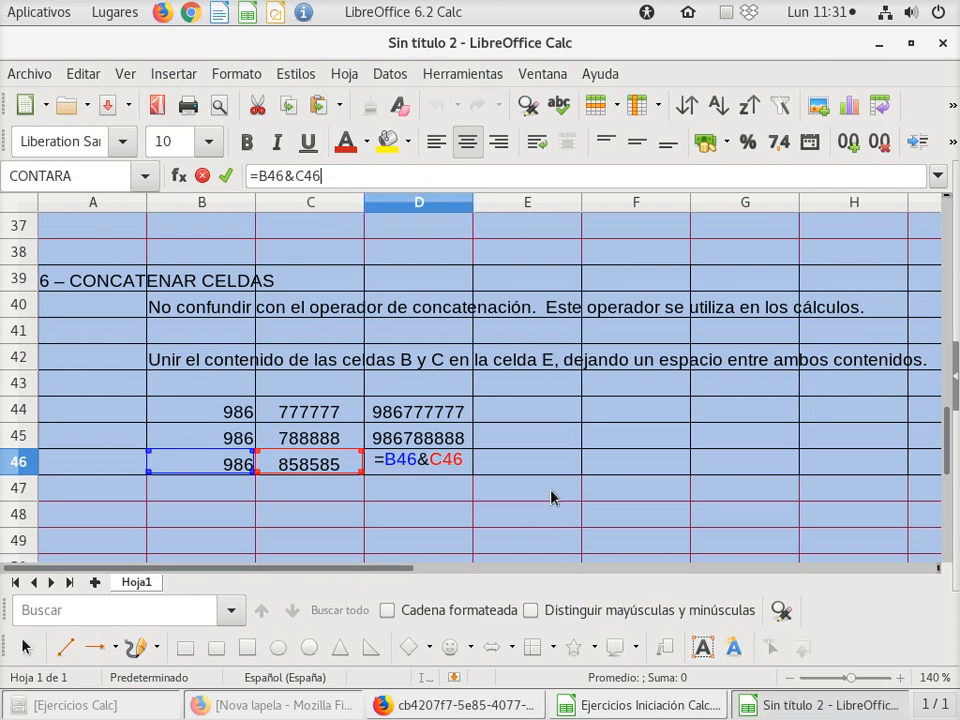
key(Return)
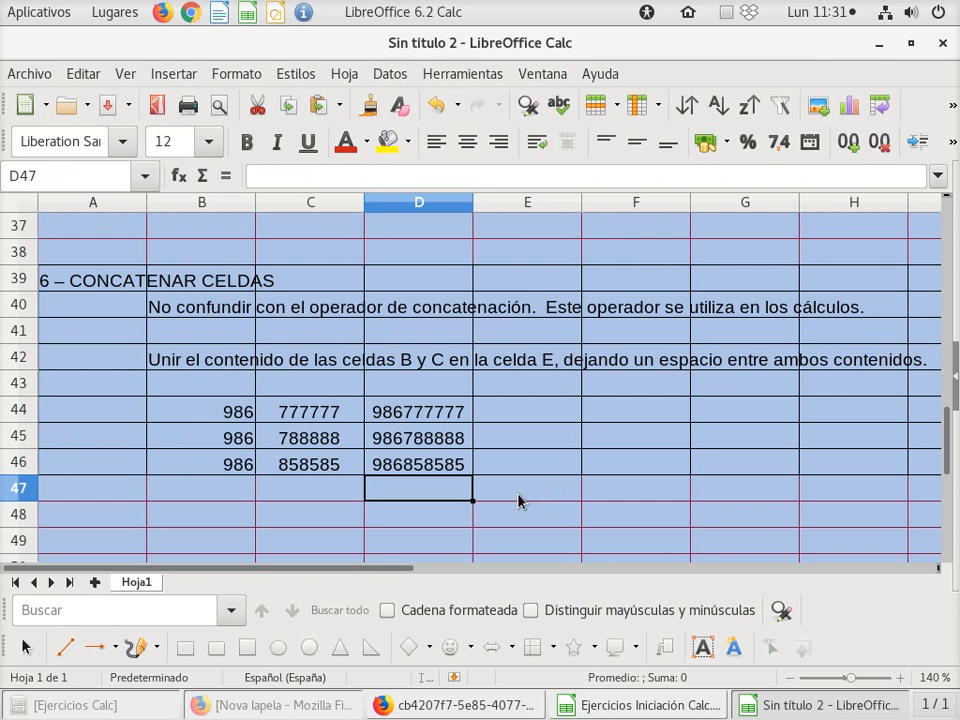
- Enter a sample first name in B48 and a surname in C48, below the number examples
scroll(520, 500, down, 2)
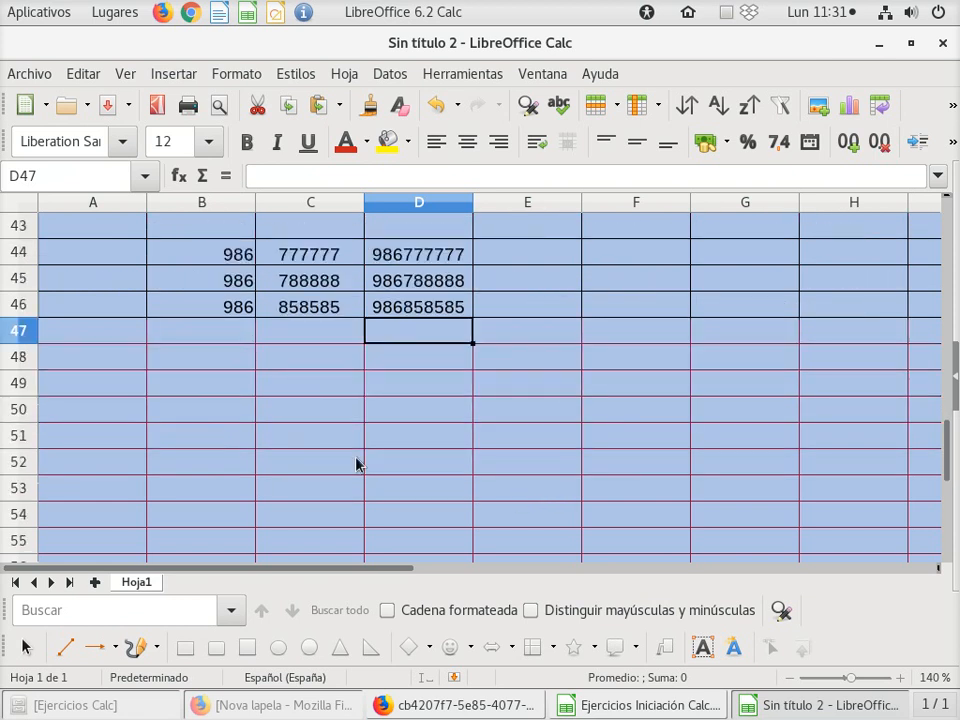
click(202, 363)
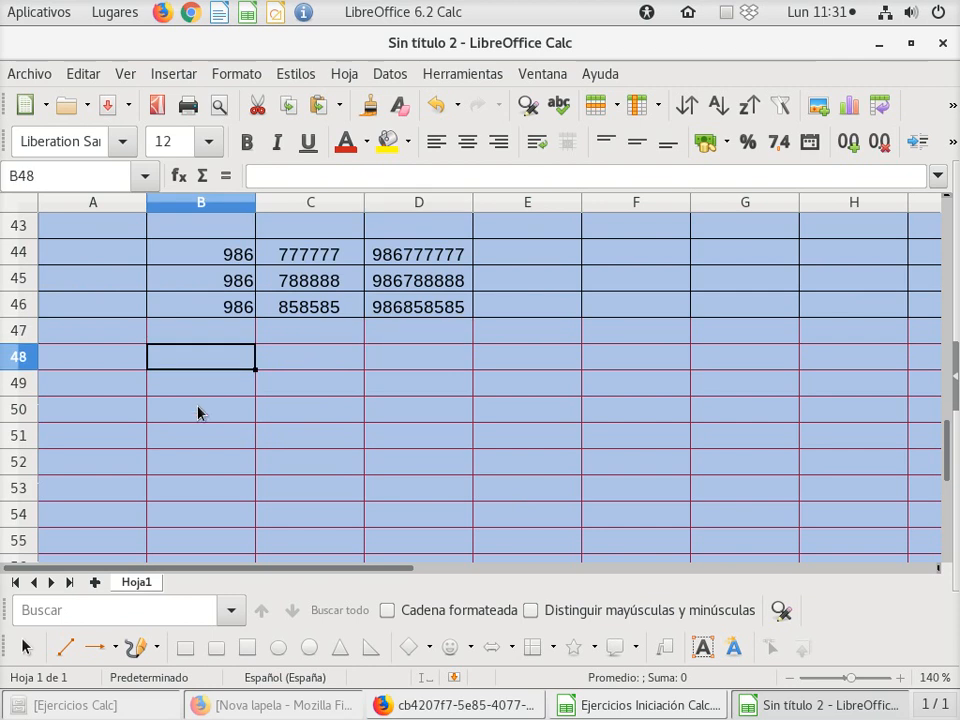
text(MARÍA)
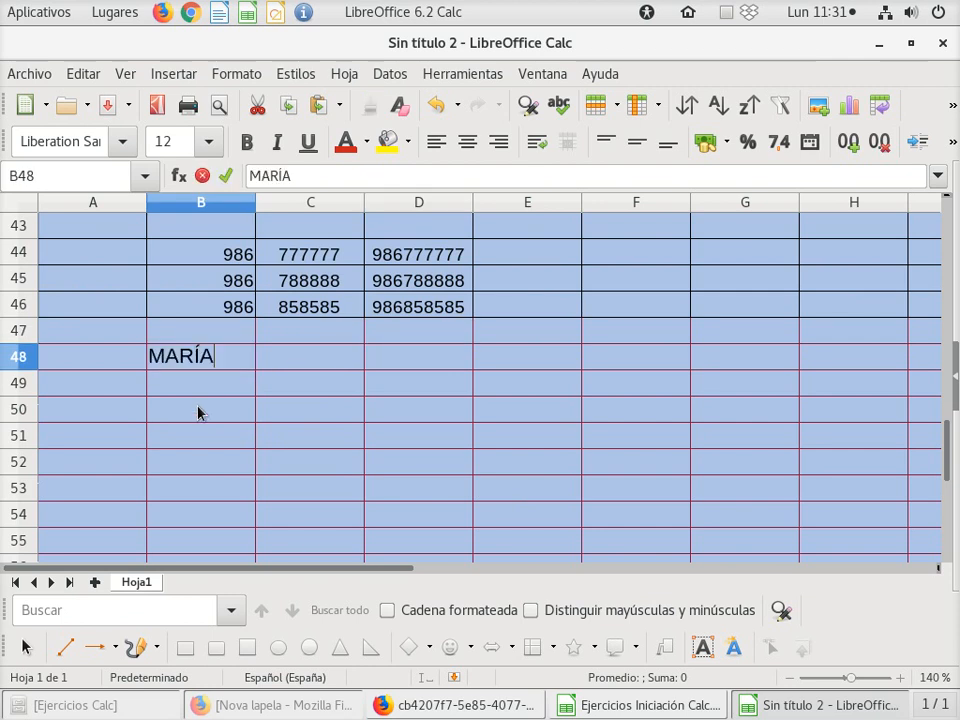
key(Tab)
text(GARCÍA)
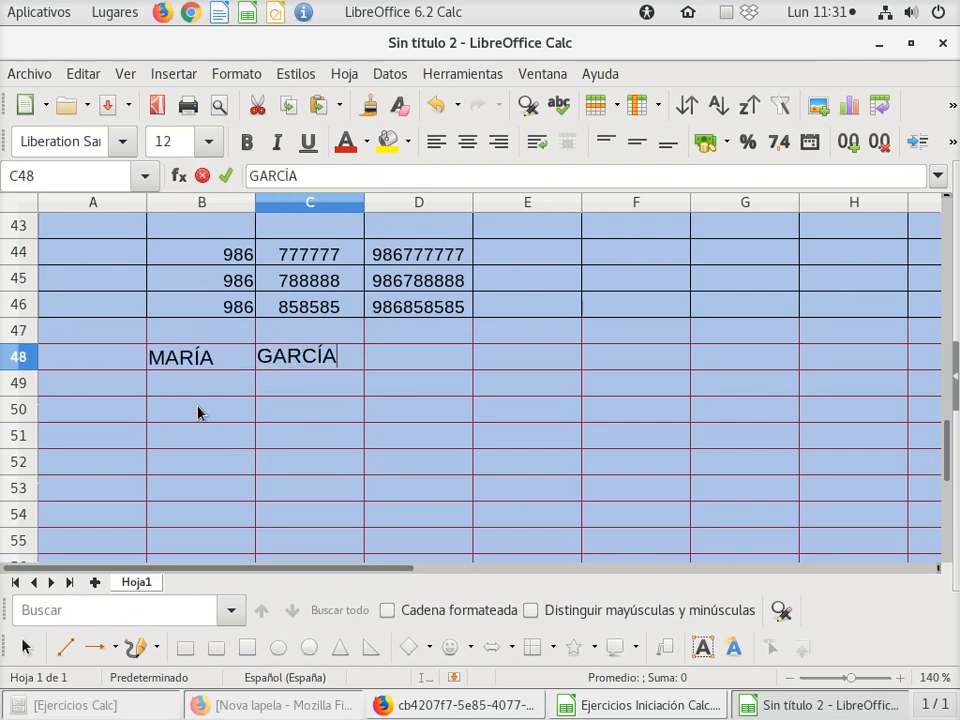
key(Return)
- Add a second sample person in row 49, with the first name in B49 and the surname in C49
key(Left)
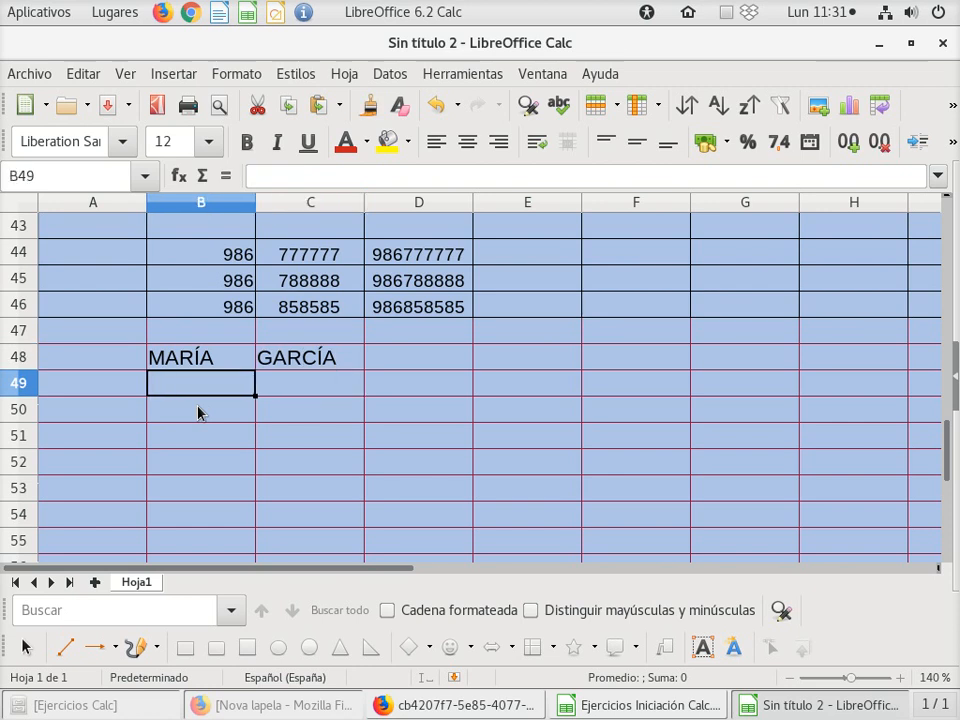
text(JOSÉ)
key(Tab)
text(P)
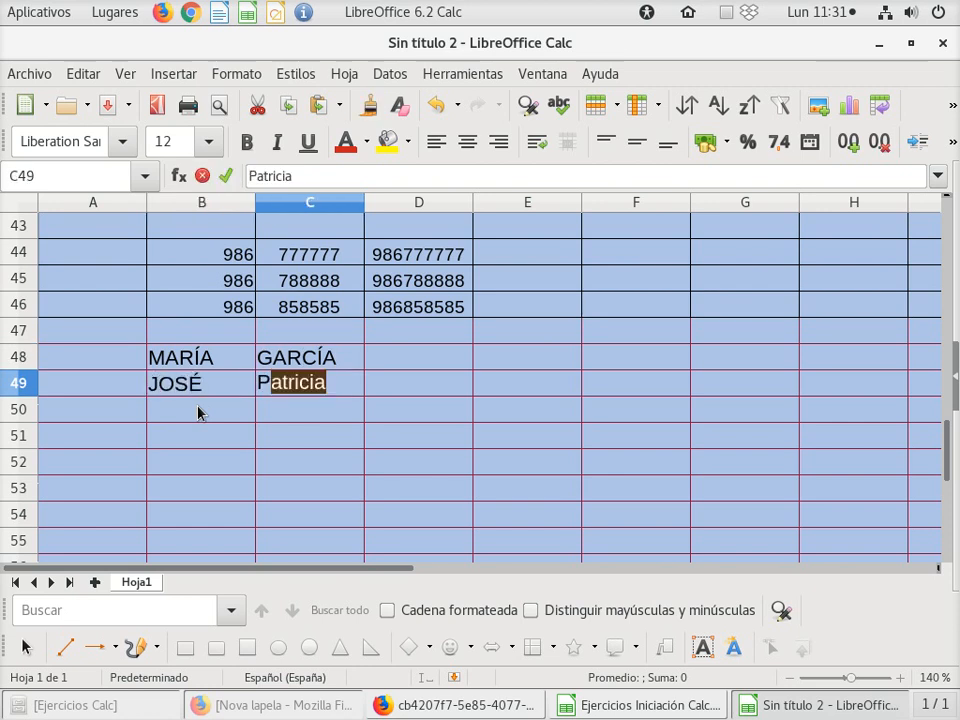
text(ÉREX)
key(BackSpace)
text(Z)
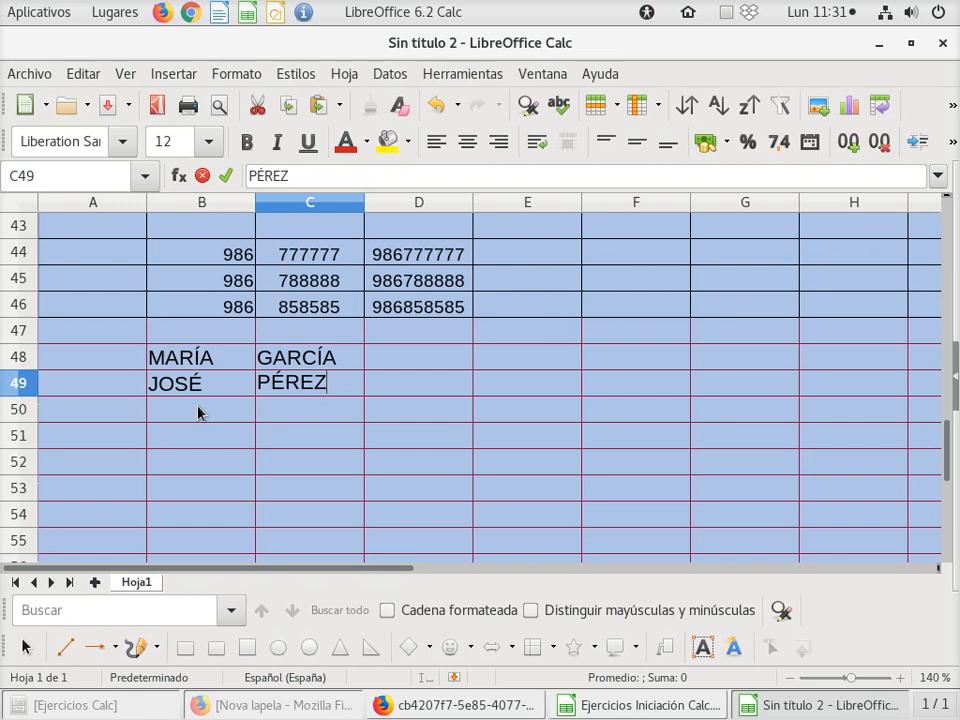
key(Return)
- Add a third sample person in row 50, with the first name in B50 and the surname in C50
key(Left)
text(MA)
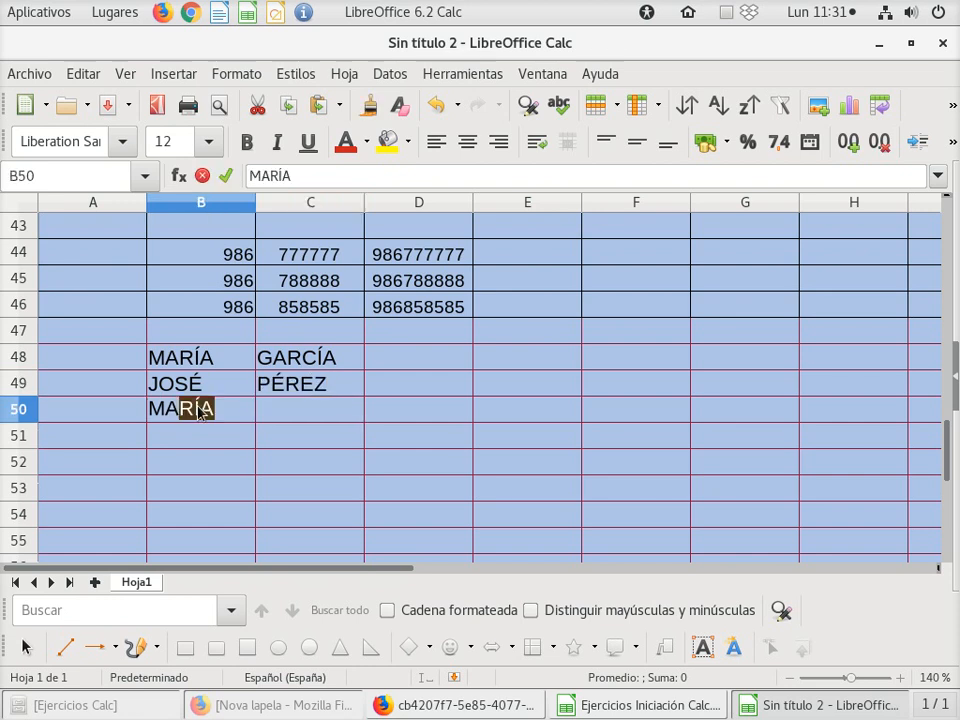
text(NUEL)
key(Tab)
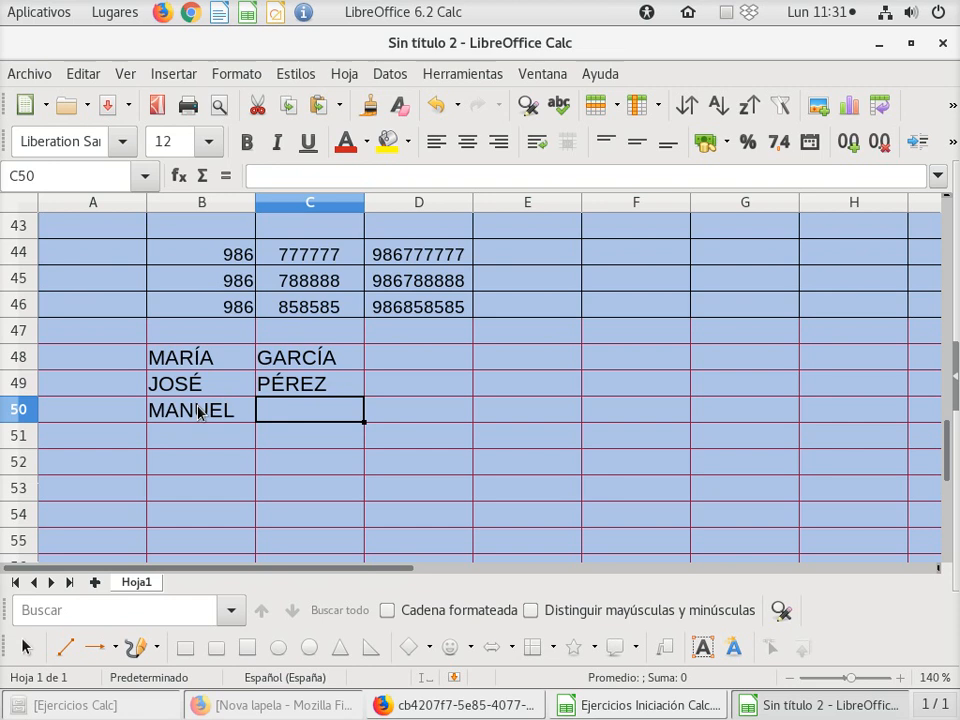
text(ALONSO)
key(Return)
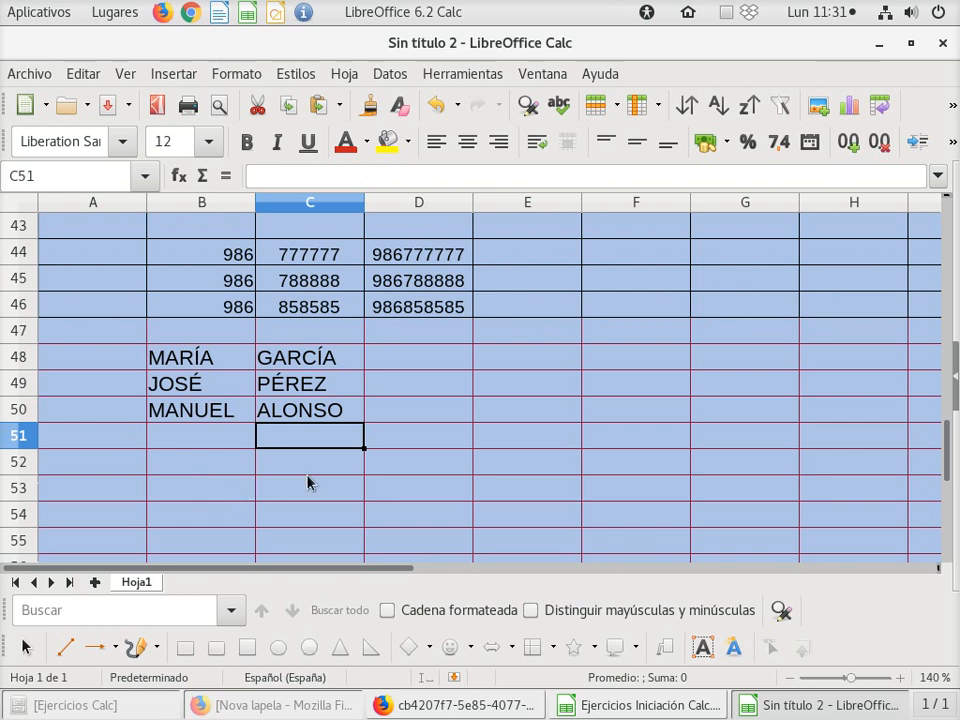
- Join the first name and surname of row 48 in cell D48 with the formula =B48&C48
click(405, 366)
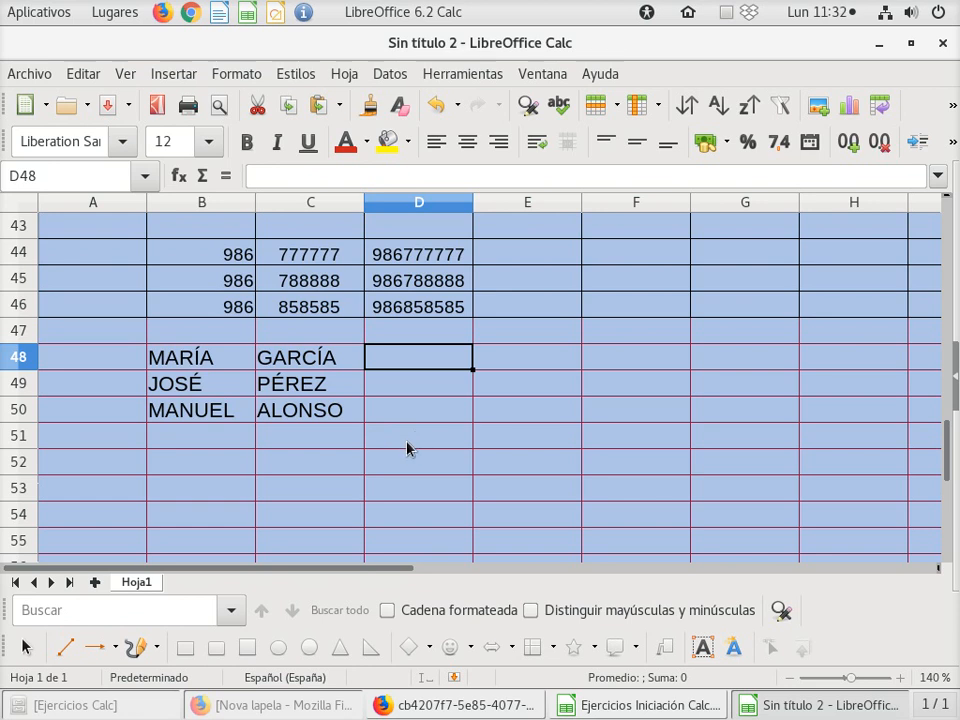
click(224, 176)
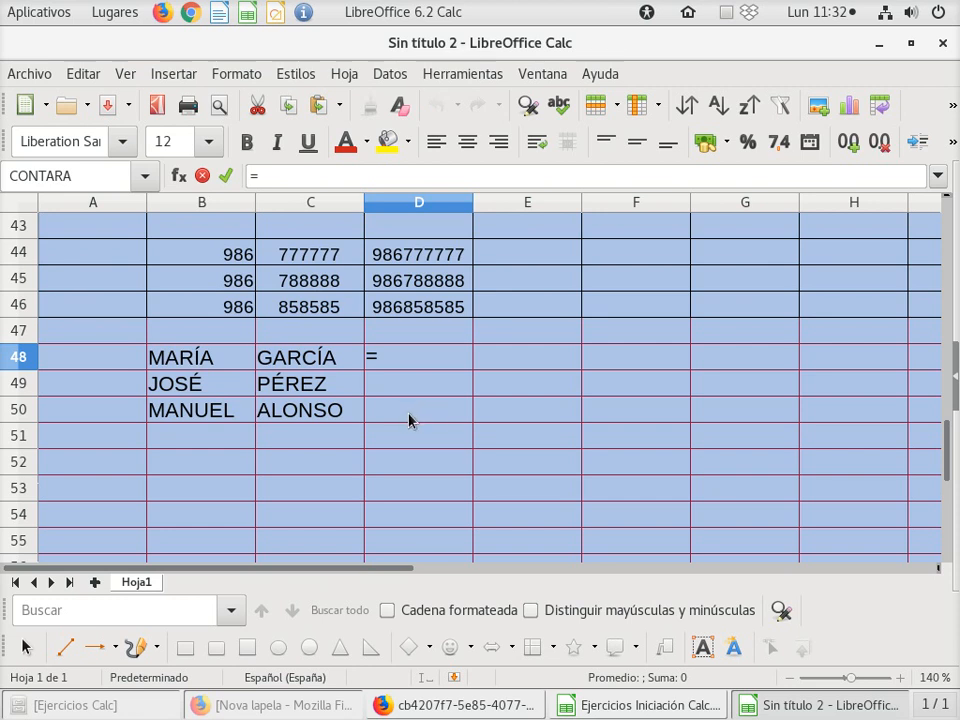
click(219, 360)
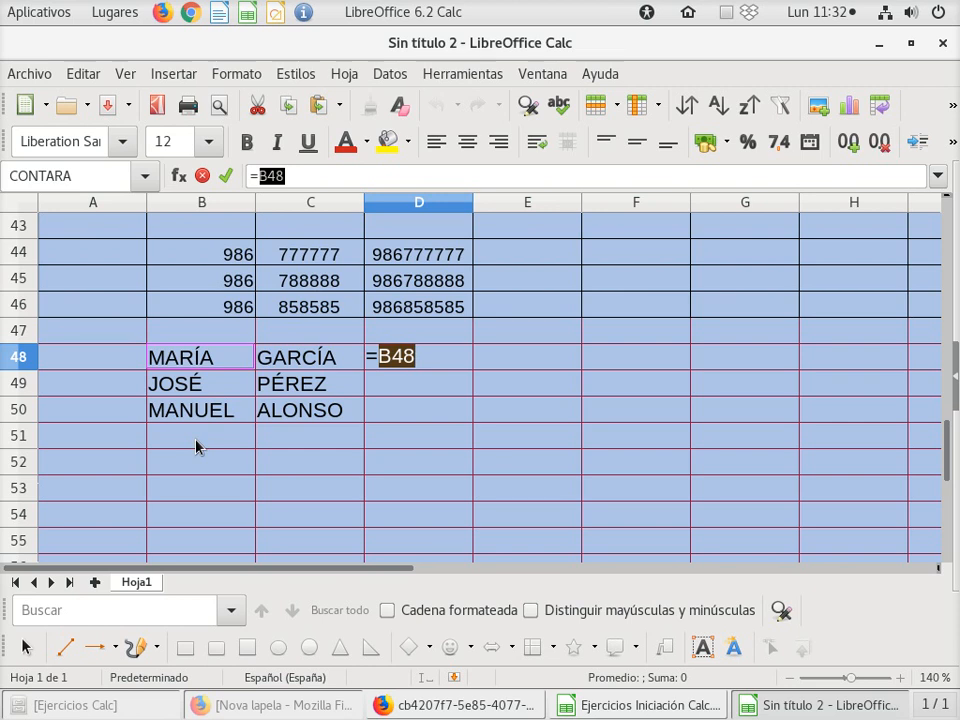
text(&)
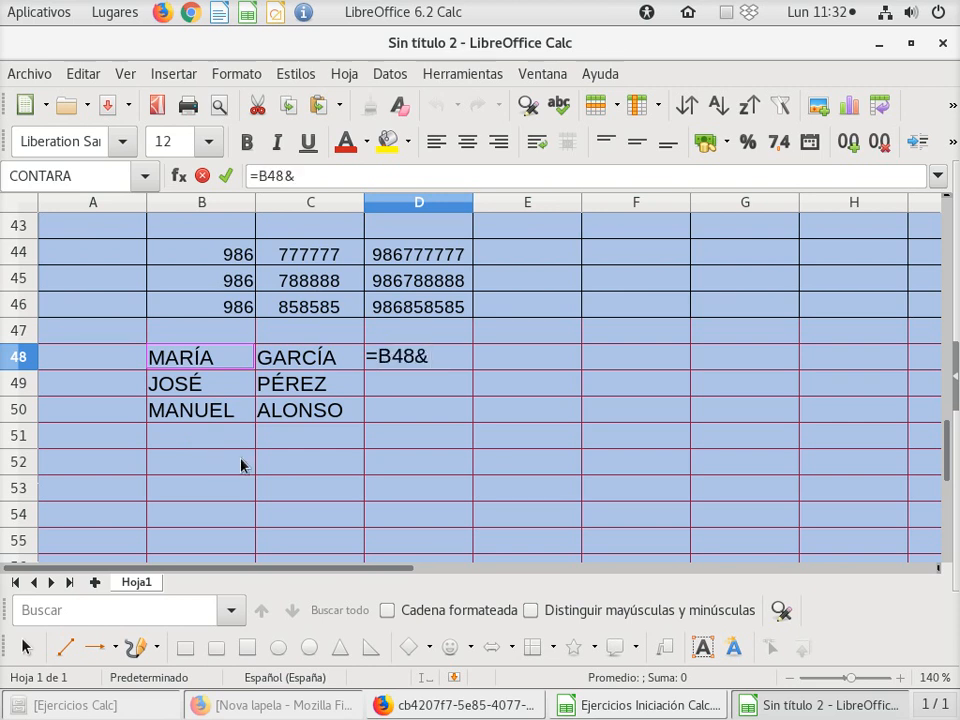
click(322, 360)
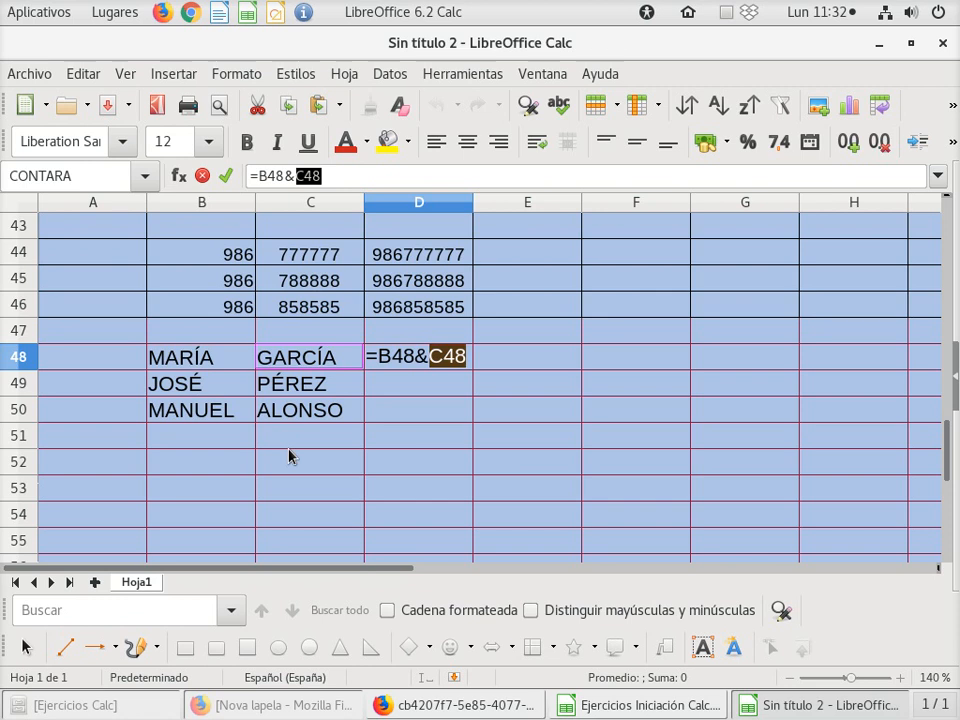
key(Return)
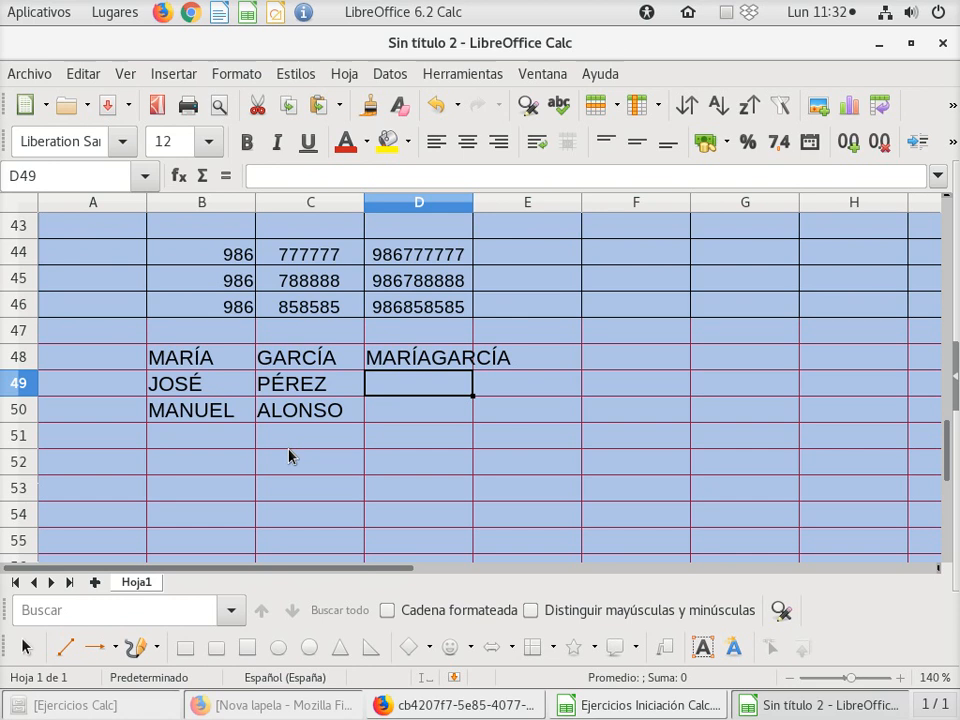
- Insert a space between the first name and surname in D48 by changing its formula to =B48&" "&C48
click(427, 367)
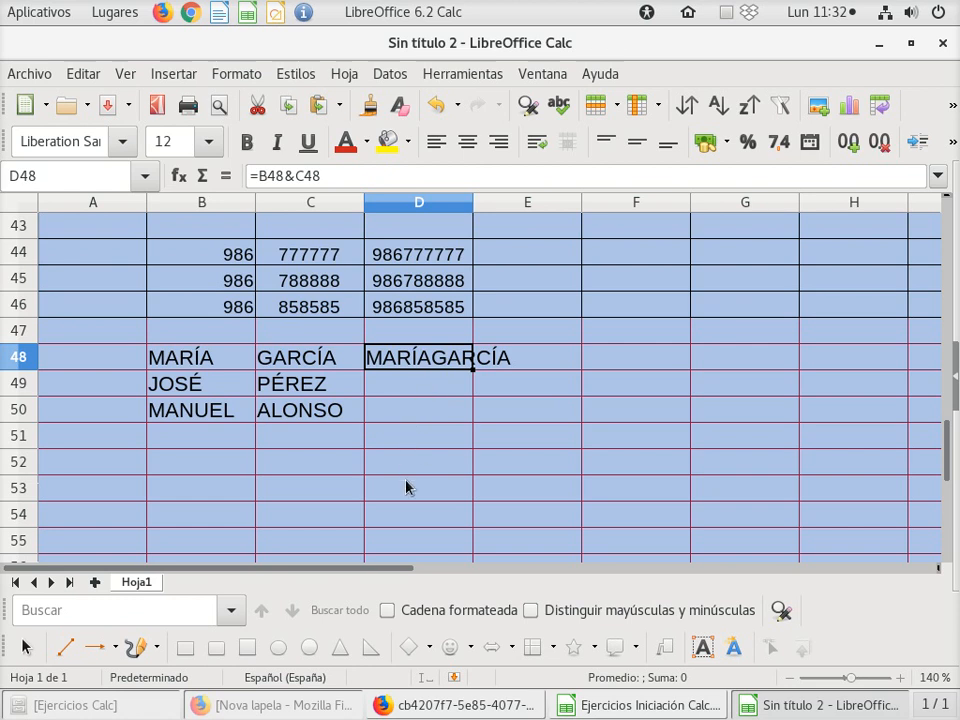
click(334, 176)
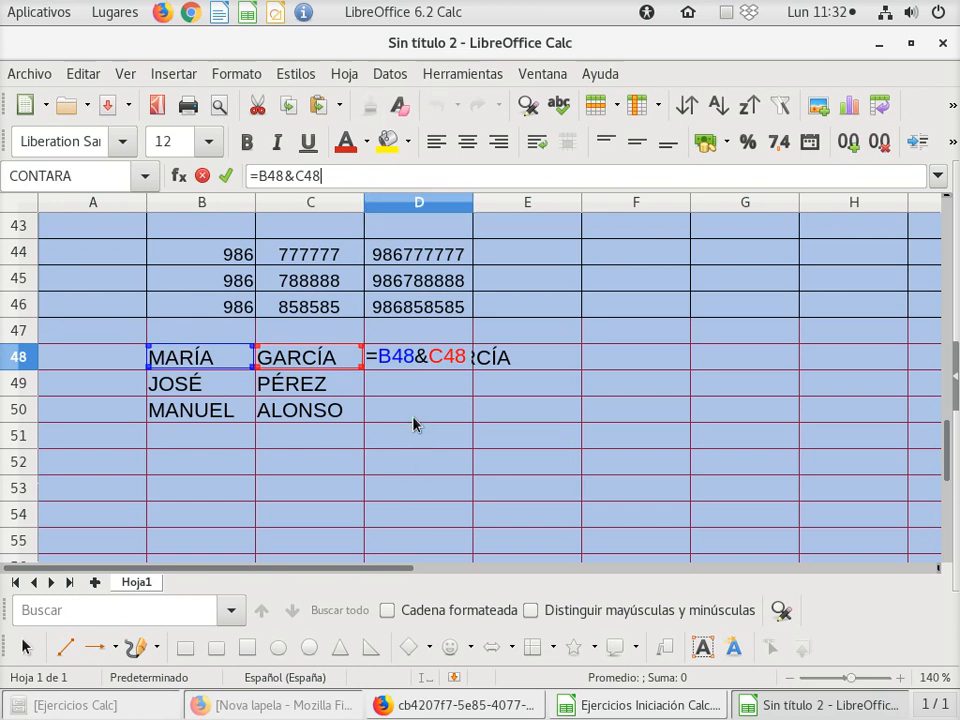
click(427, 359)
text(" )
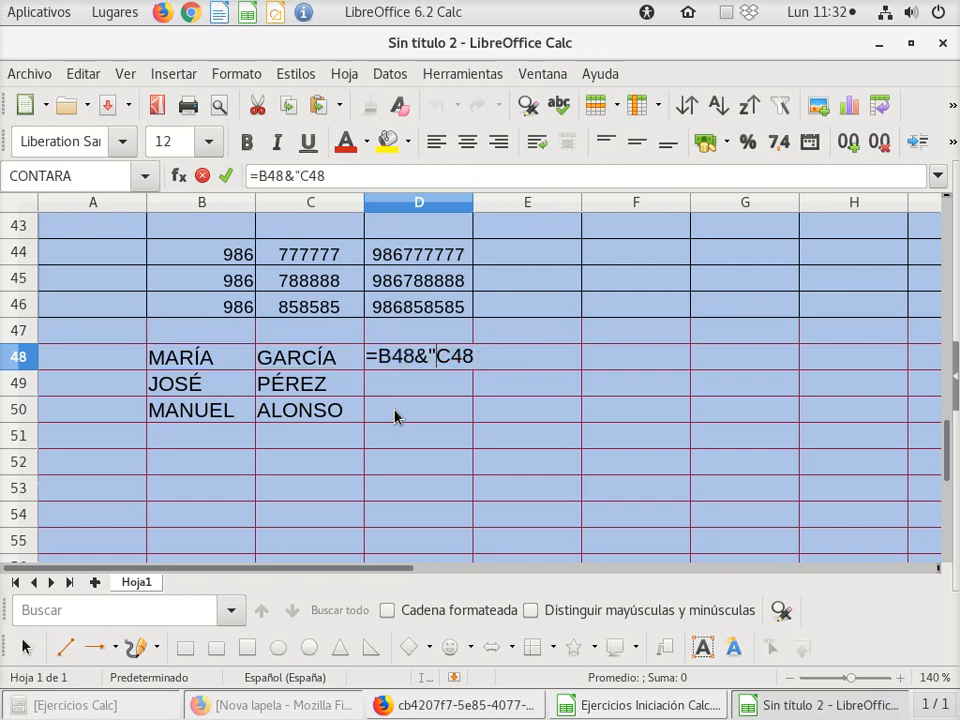
text(")
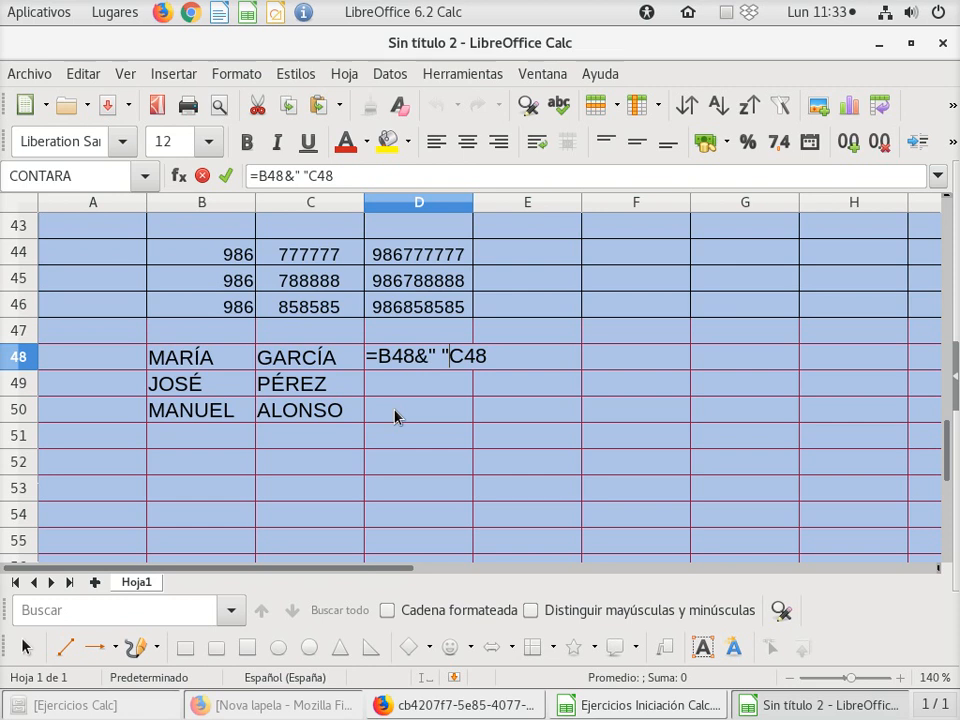
text(&)
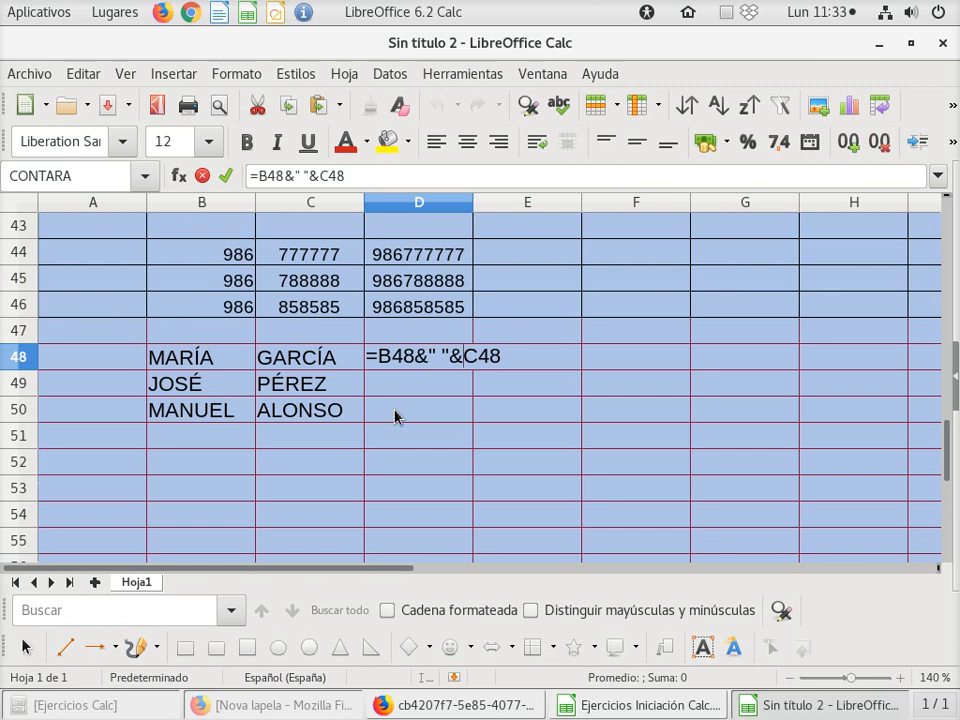
key(Return)
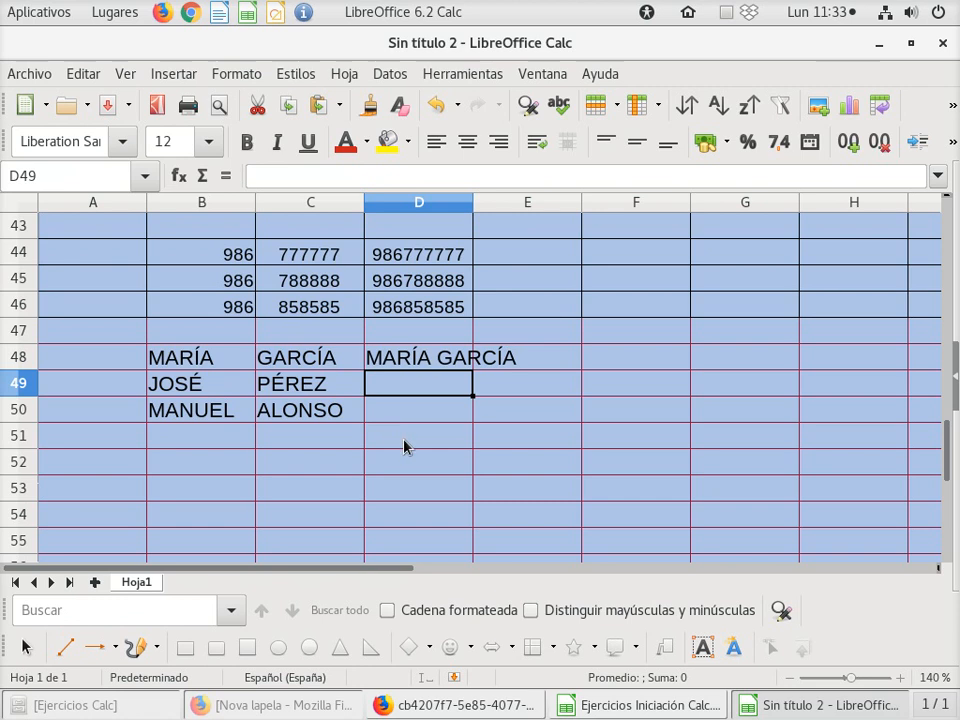
- Append the number 777 to the joined name in D48 by extending the formula to =B48&" "&C48&777
click(431, 362)
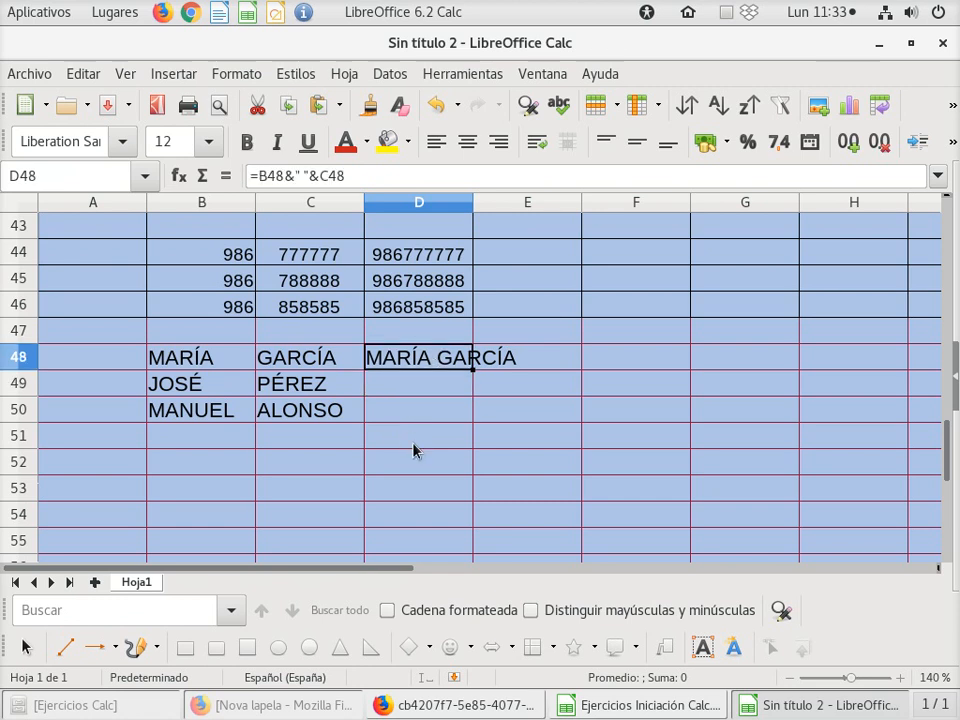
double_click(397, 368)
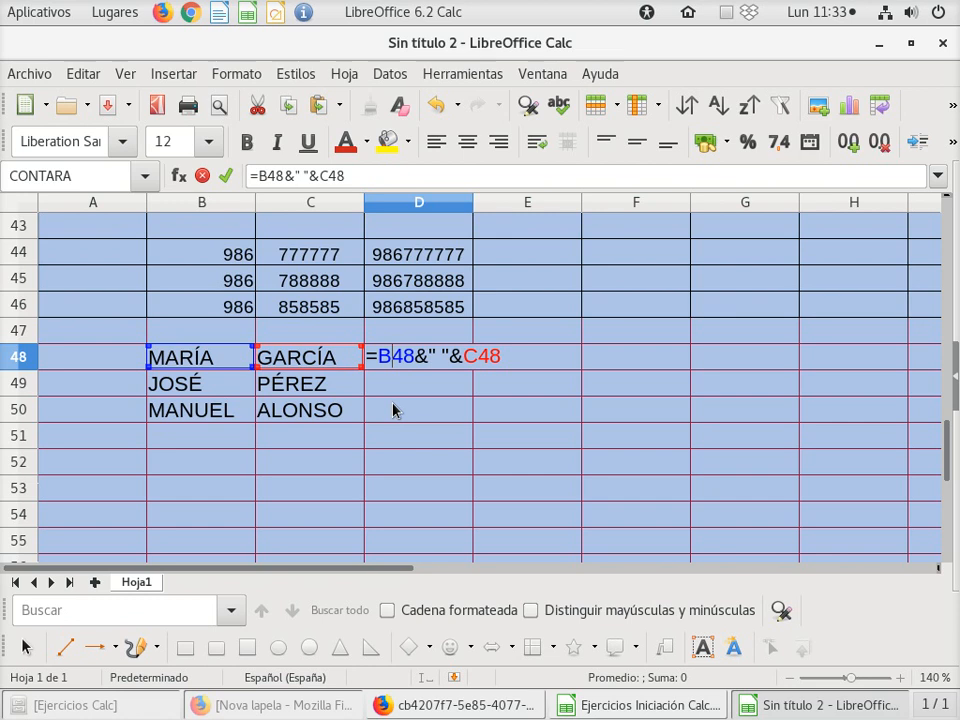
click(366, 175)
text(&)
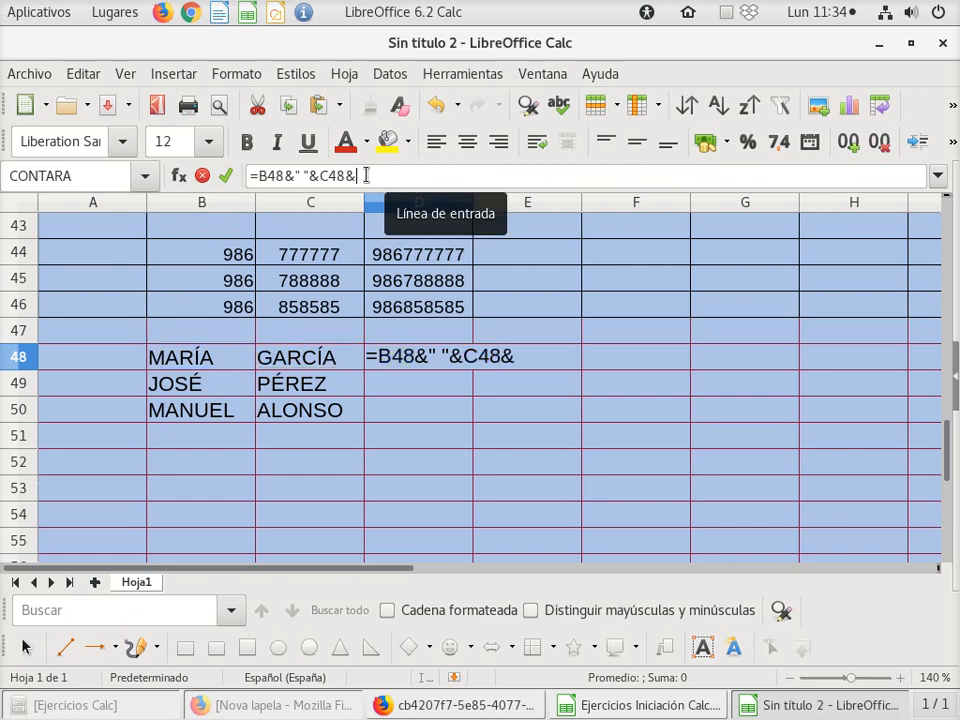
text(777)
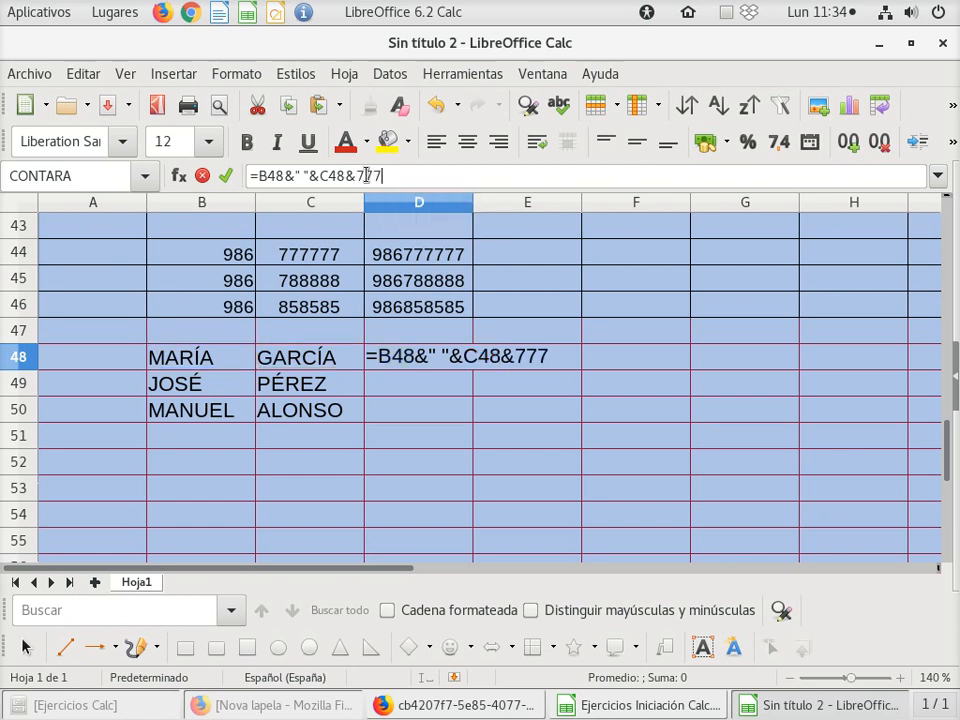
key(Return)
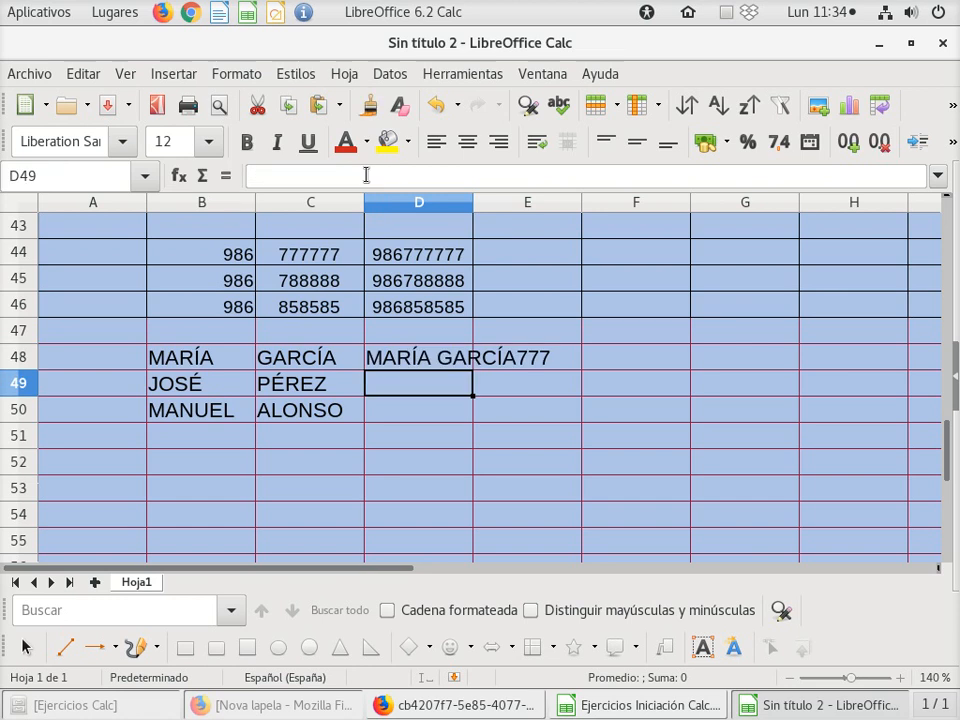
double_click(441, 358)
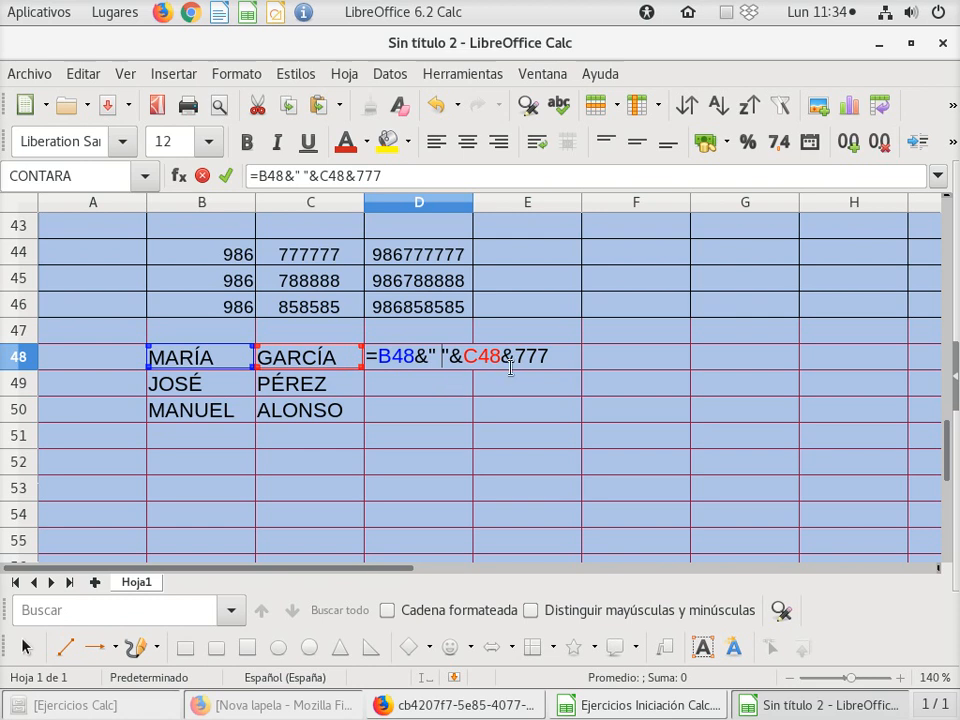
drag(517, 366, 556, 358)
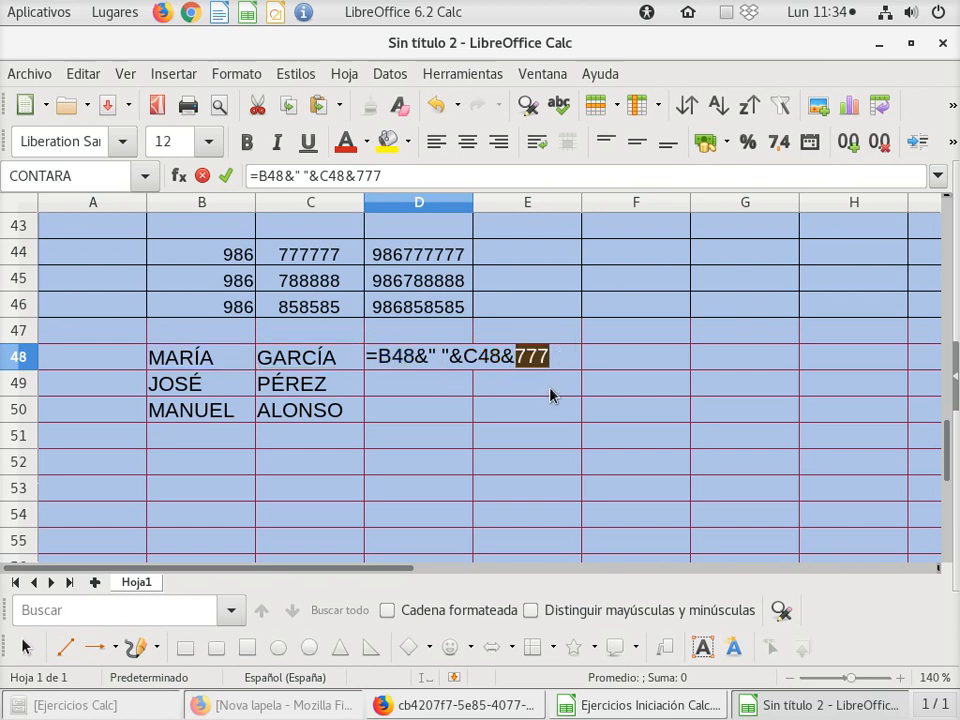
key(Return)
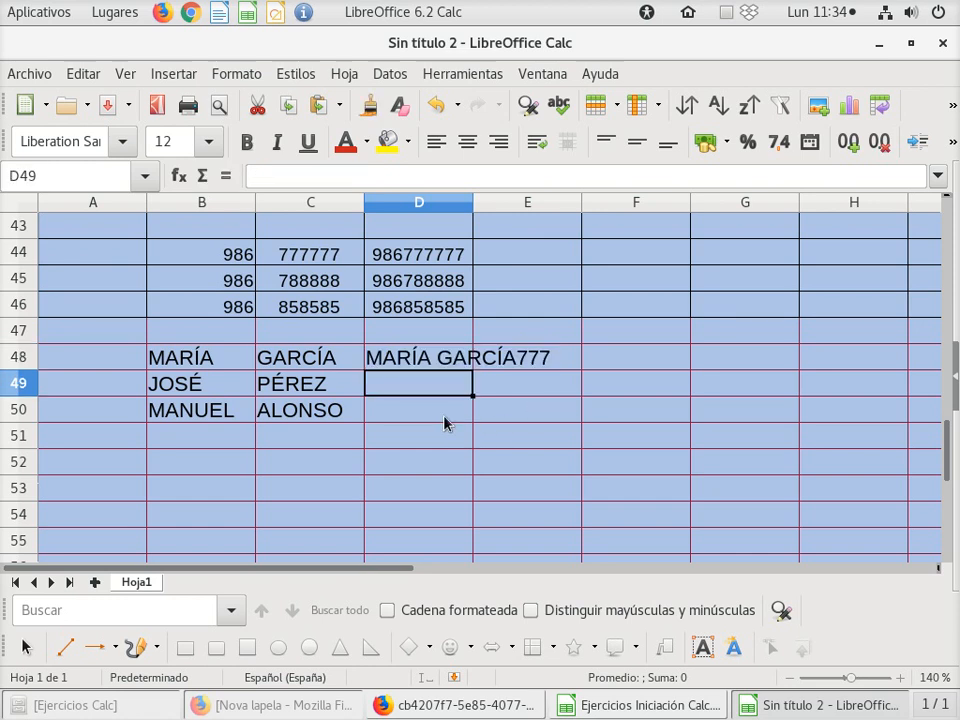
- Replace the number 777 in D48's formula with the quoted text "AAA", giving =B48&" "&C48&"AAA"
click(407, 364)
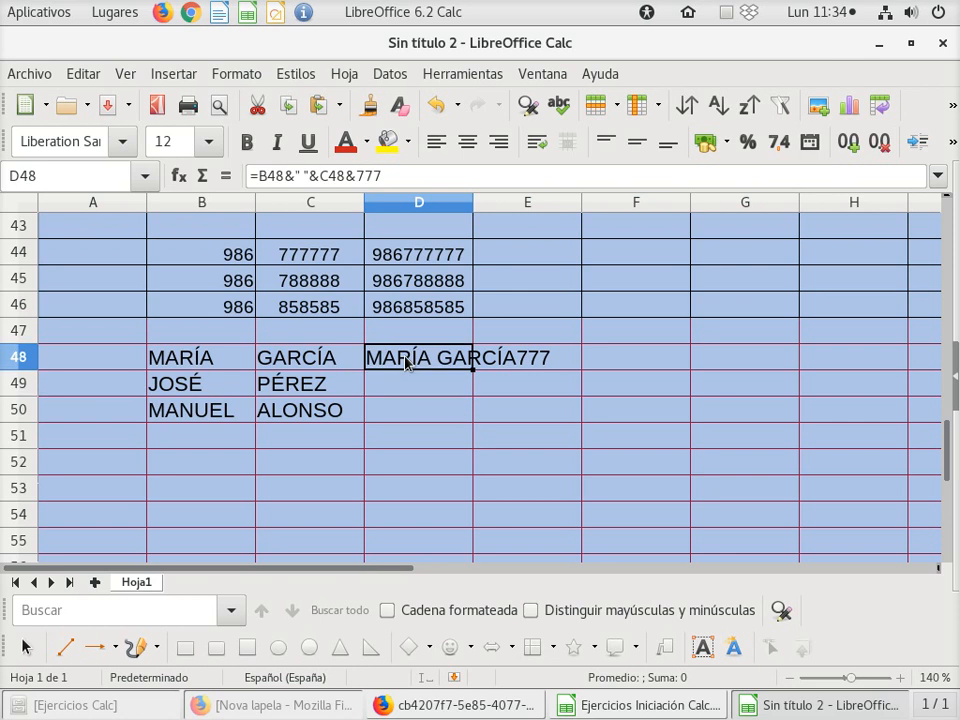
double_click(407, 364)
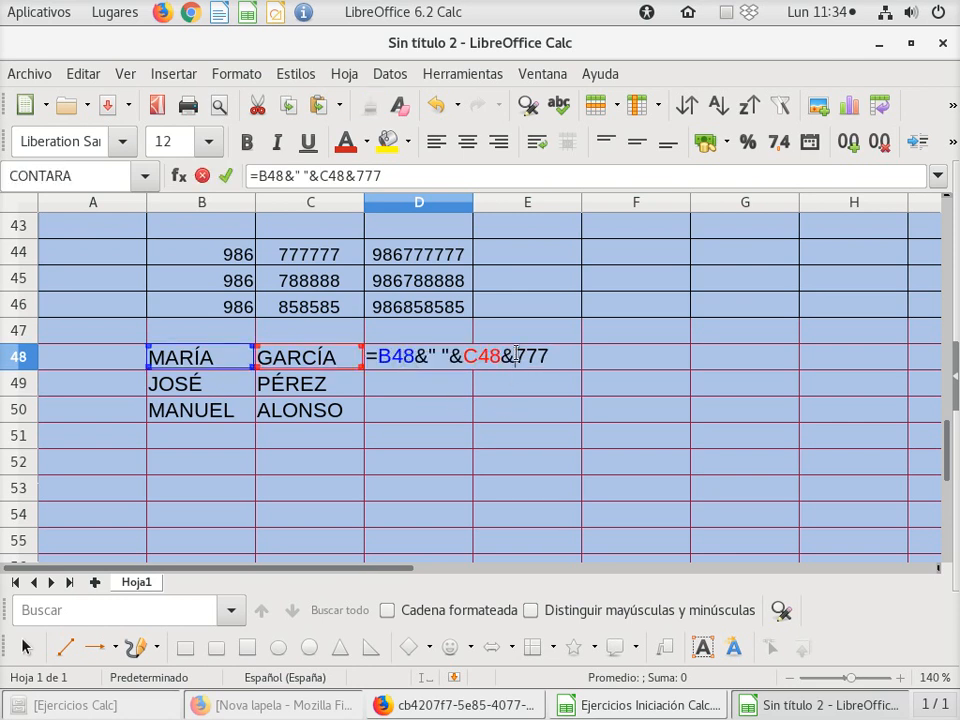
drag(515, 357, 595, 351)
text(")
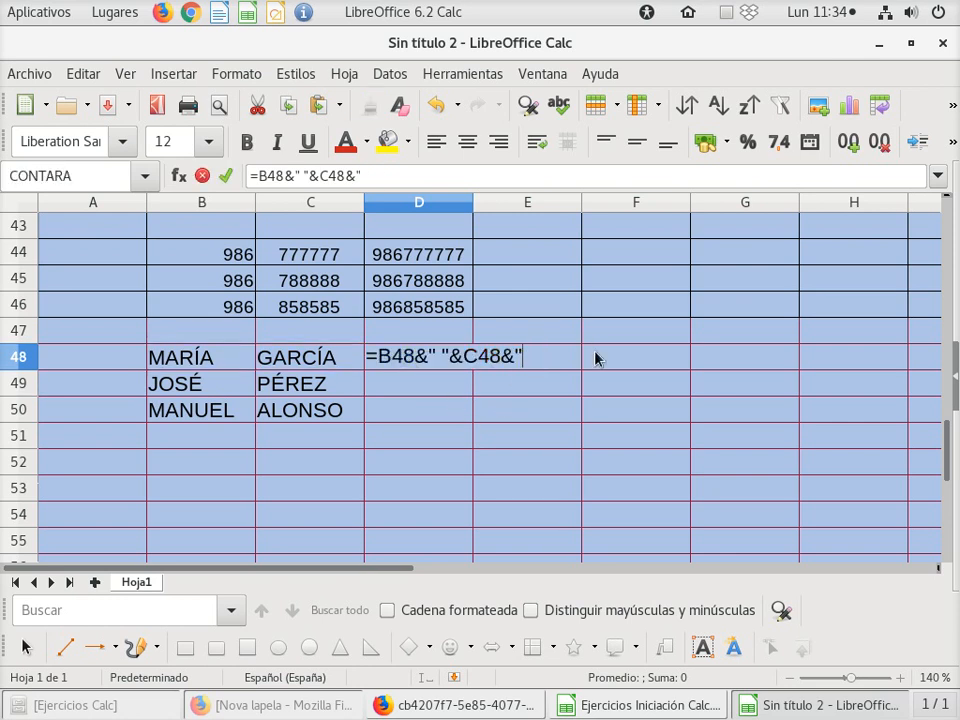
text(AAA")
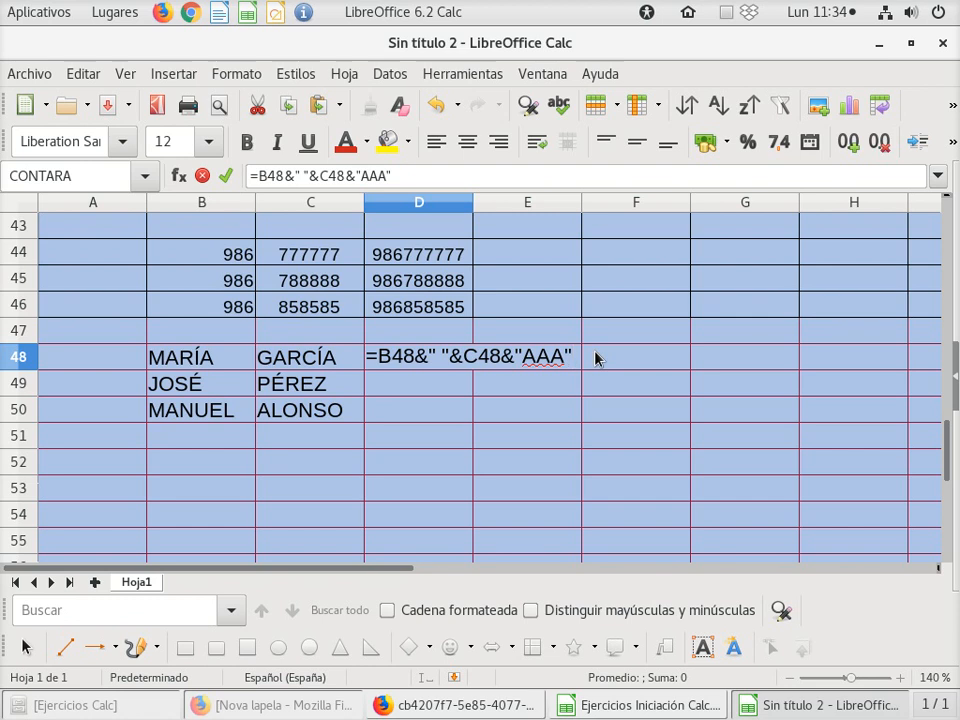
key(Return)
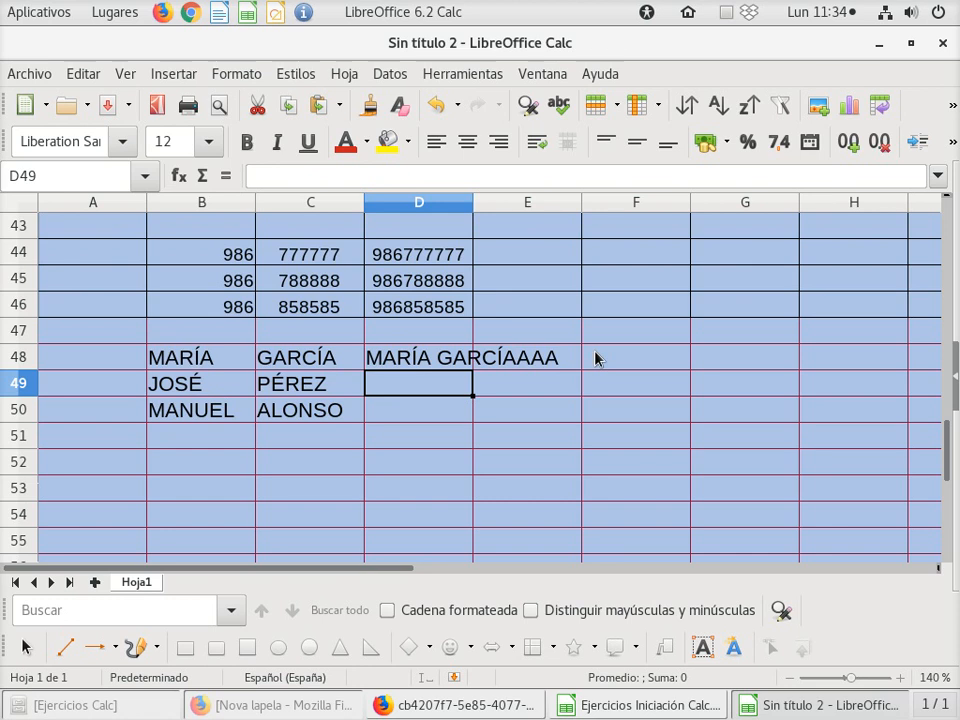
- Open D48's formula for editing and review its parts alongside the CONCATENAR CELDAS instructions
click(435, 362)
double_click(435, 360)
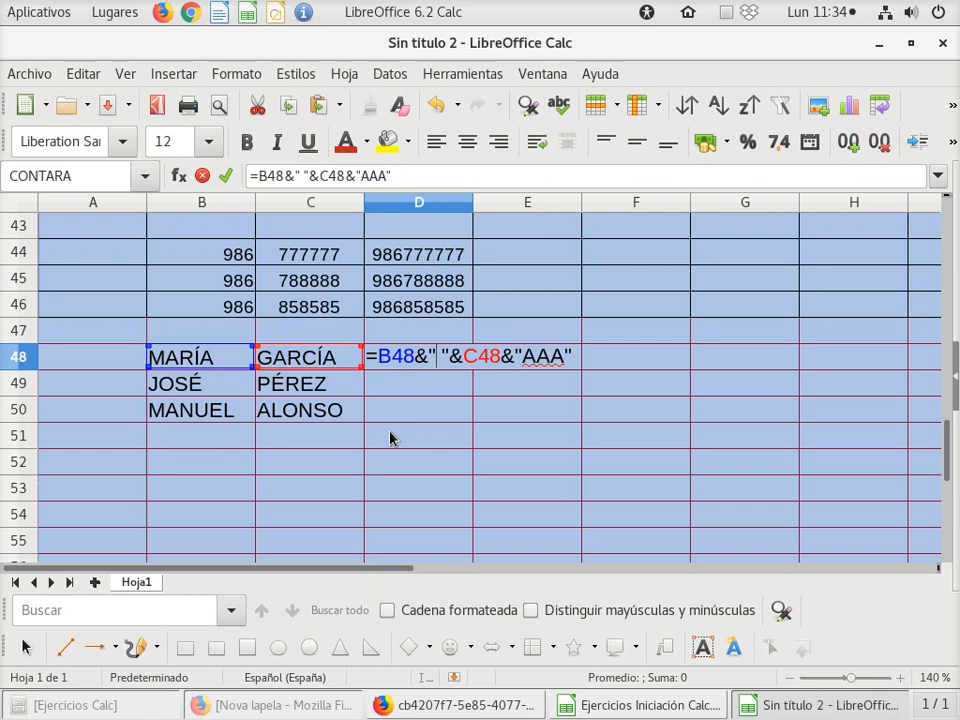
scroll(390, 438, up, 2)
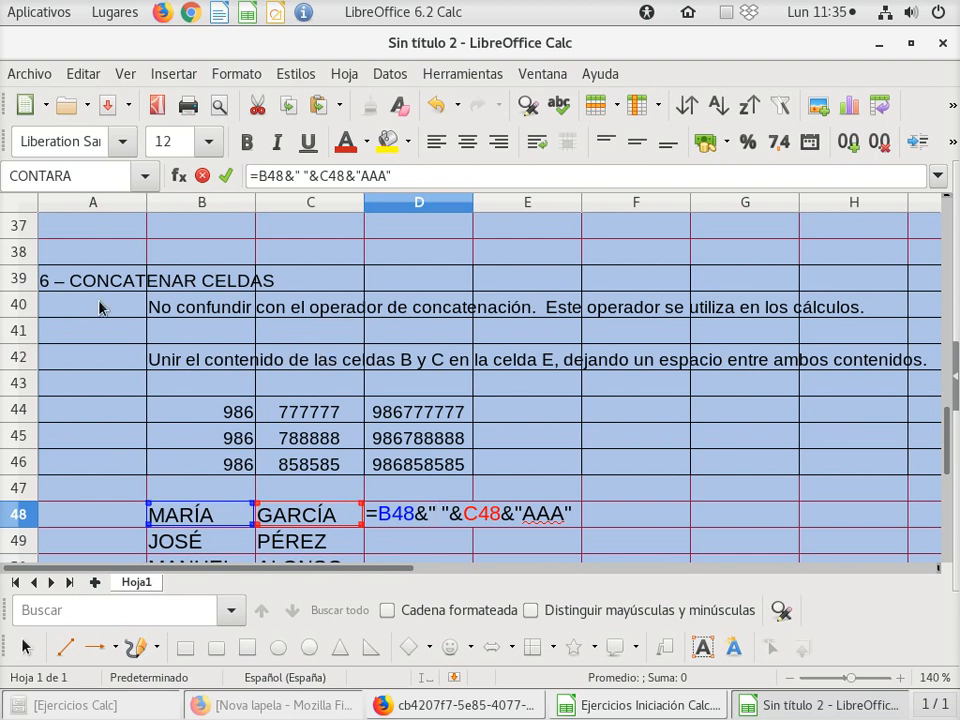
scroll(100, 306, down, 1)
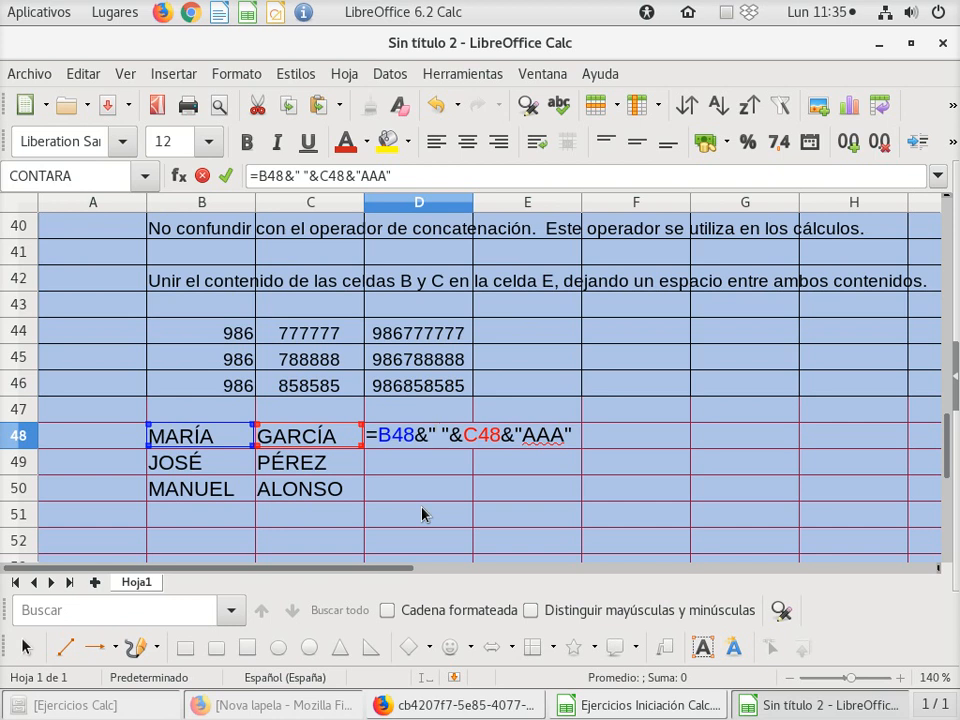
scroll(422, 513, down, 1)
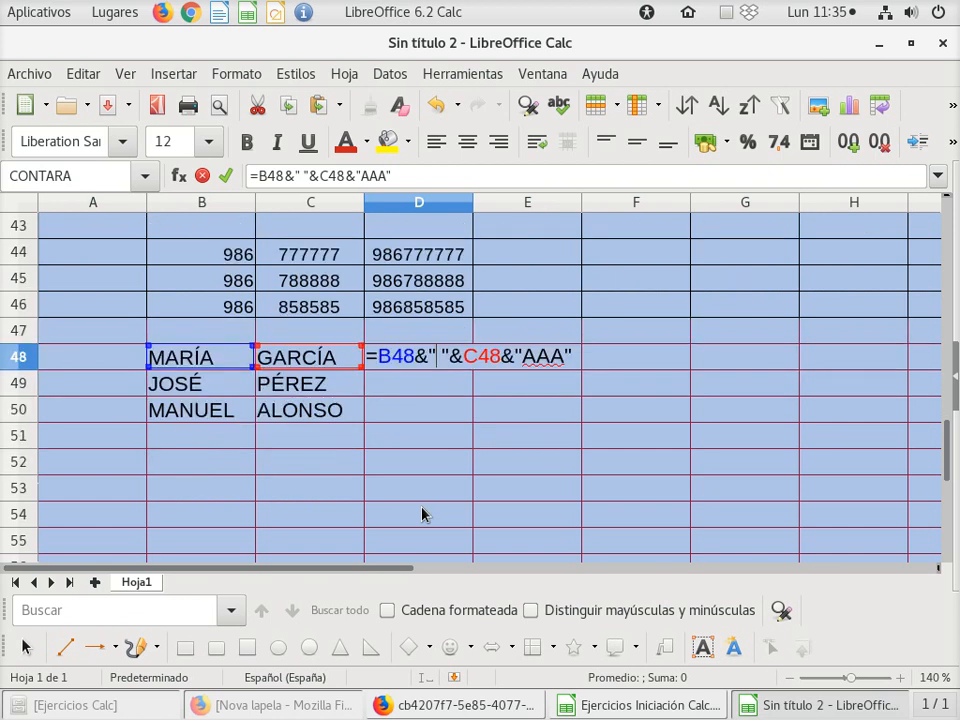
- Check the concatenation example and the following CÁLCULO NUMÉRICO exercise in Ejercicios Iniciación Calc.ods, and return to the Sin título 2 workbook
click(652, 708)
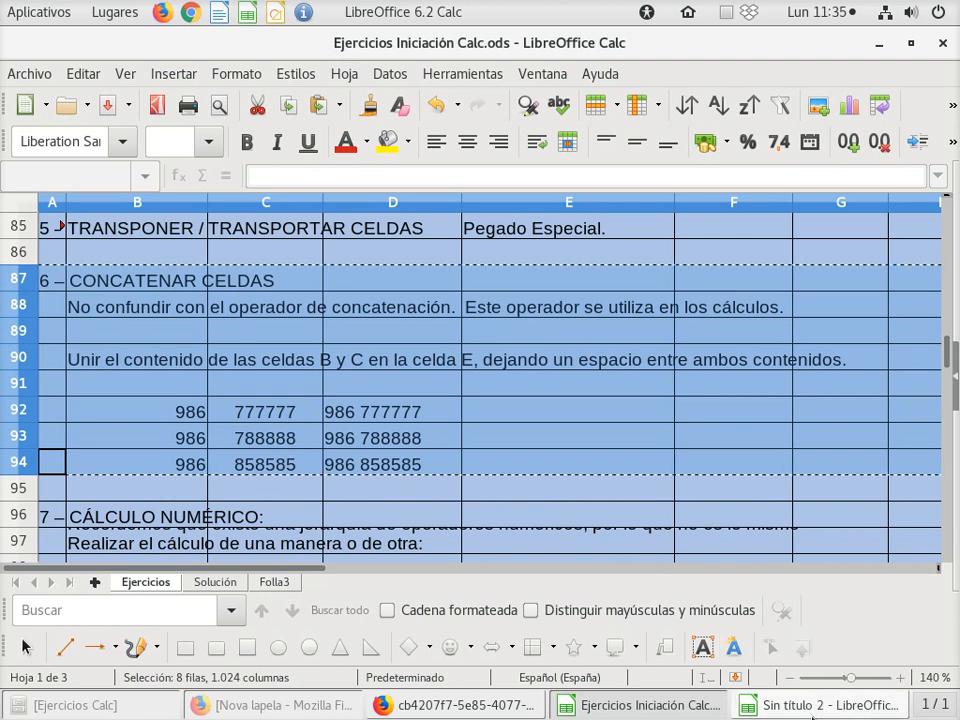
click(815, 705)
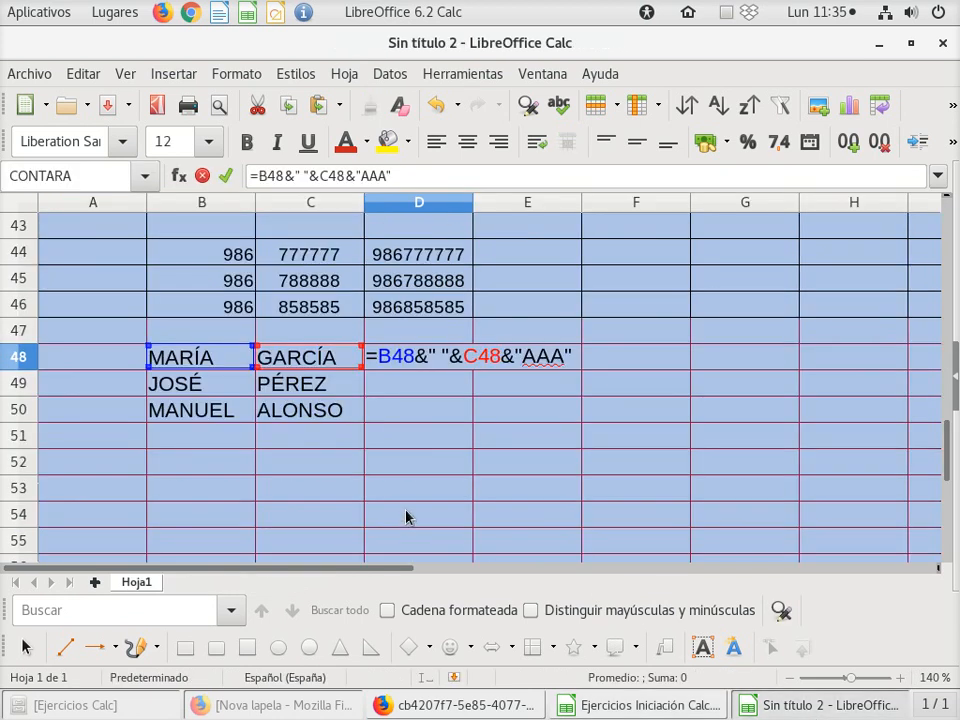
click(615, 705)
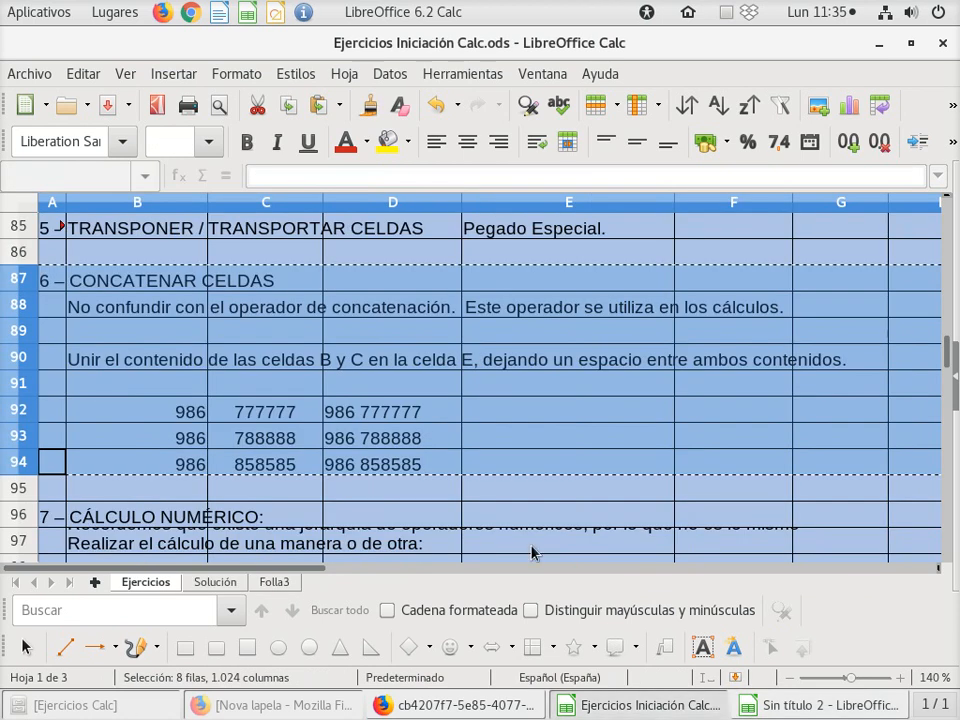
scroll(399, 450, down, 4)
scroll(399, 450, up, 1)
scroll(399, 450, up, 2)
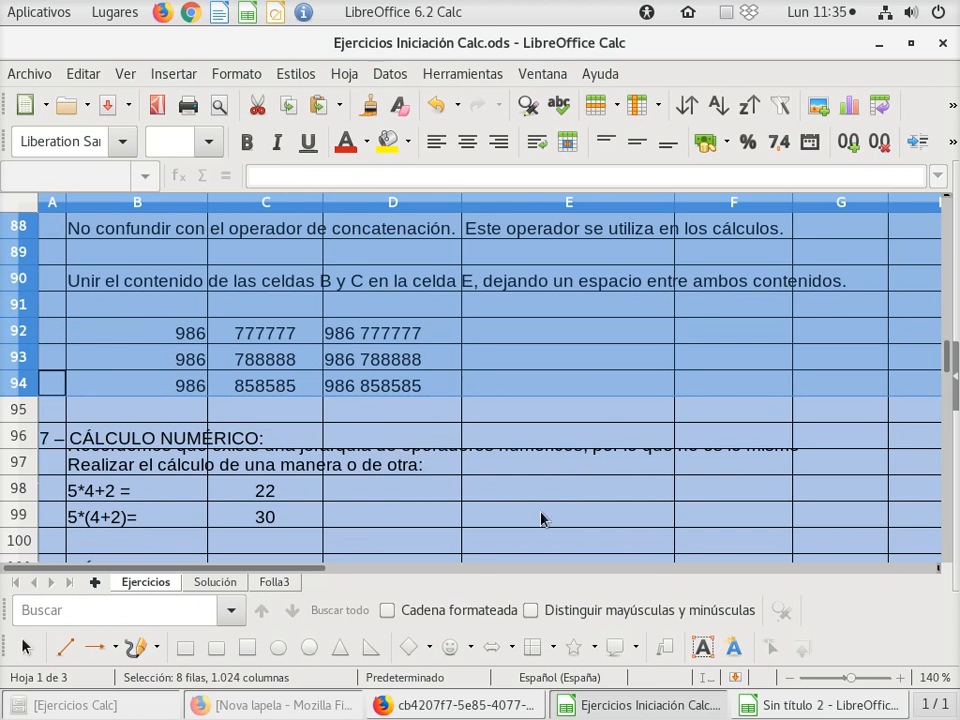
click(842, 713)
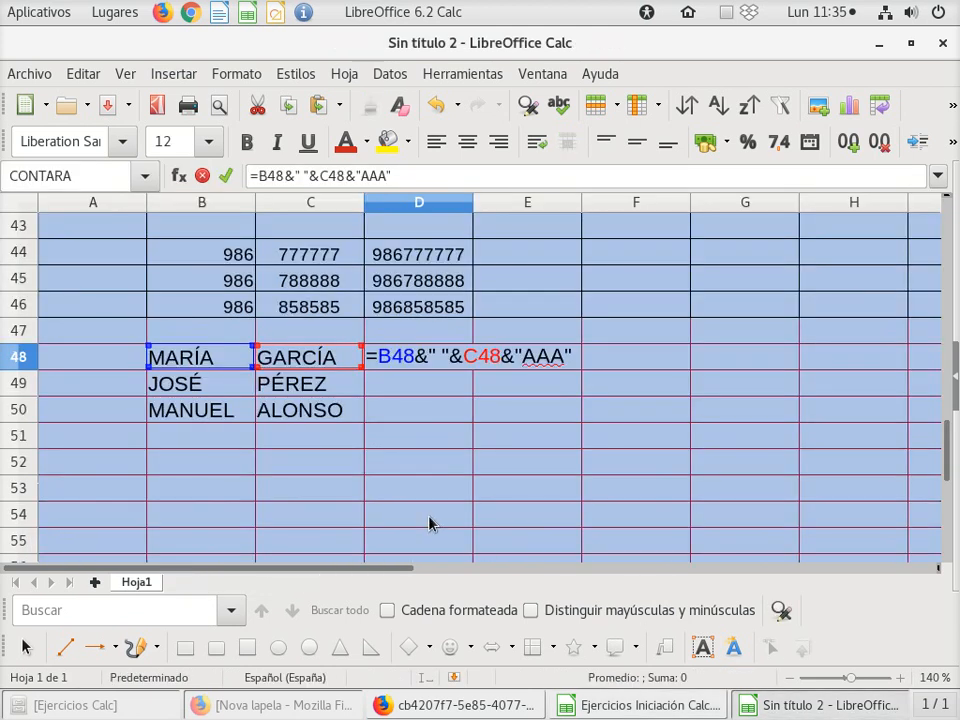
scroll(429, 523, up, 1)
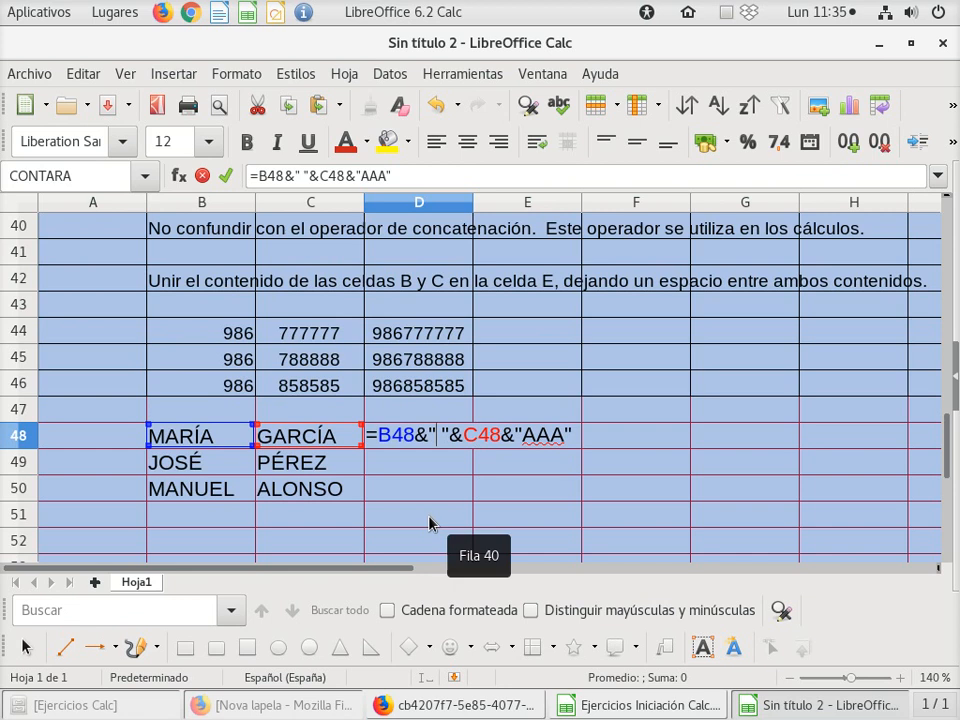